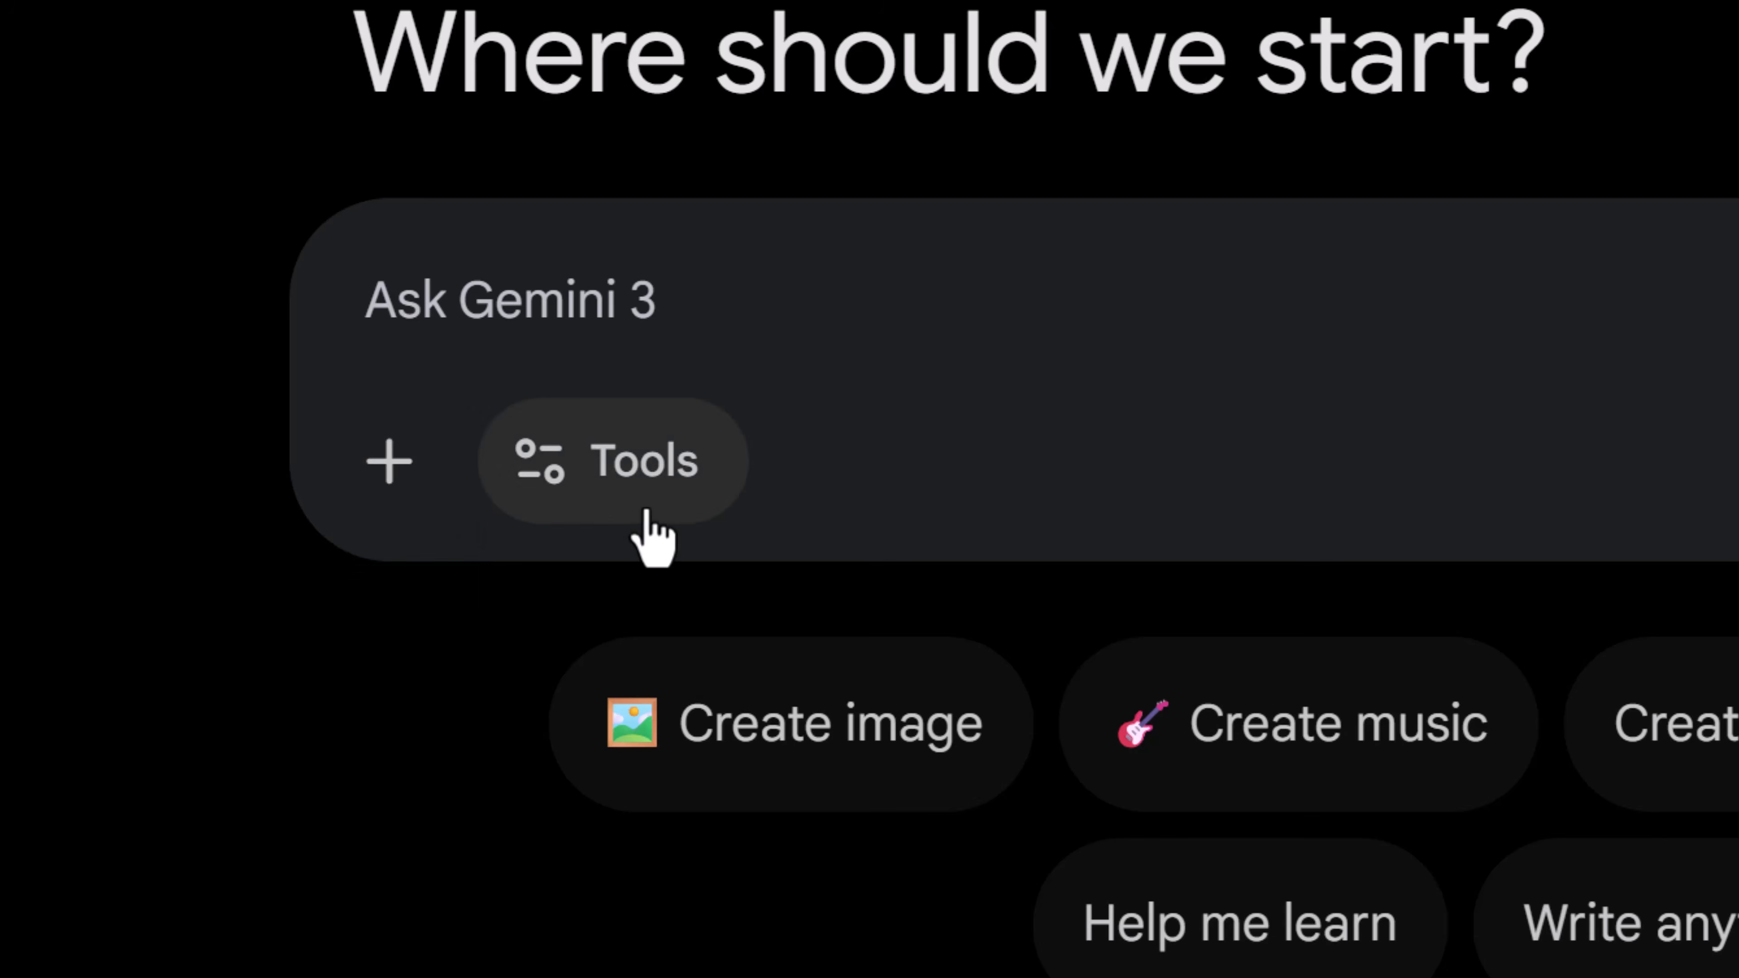
- Turn on the Canvas tool for the new prompt
click(643, 504)
click(828, 925)
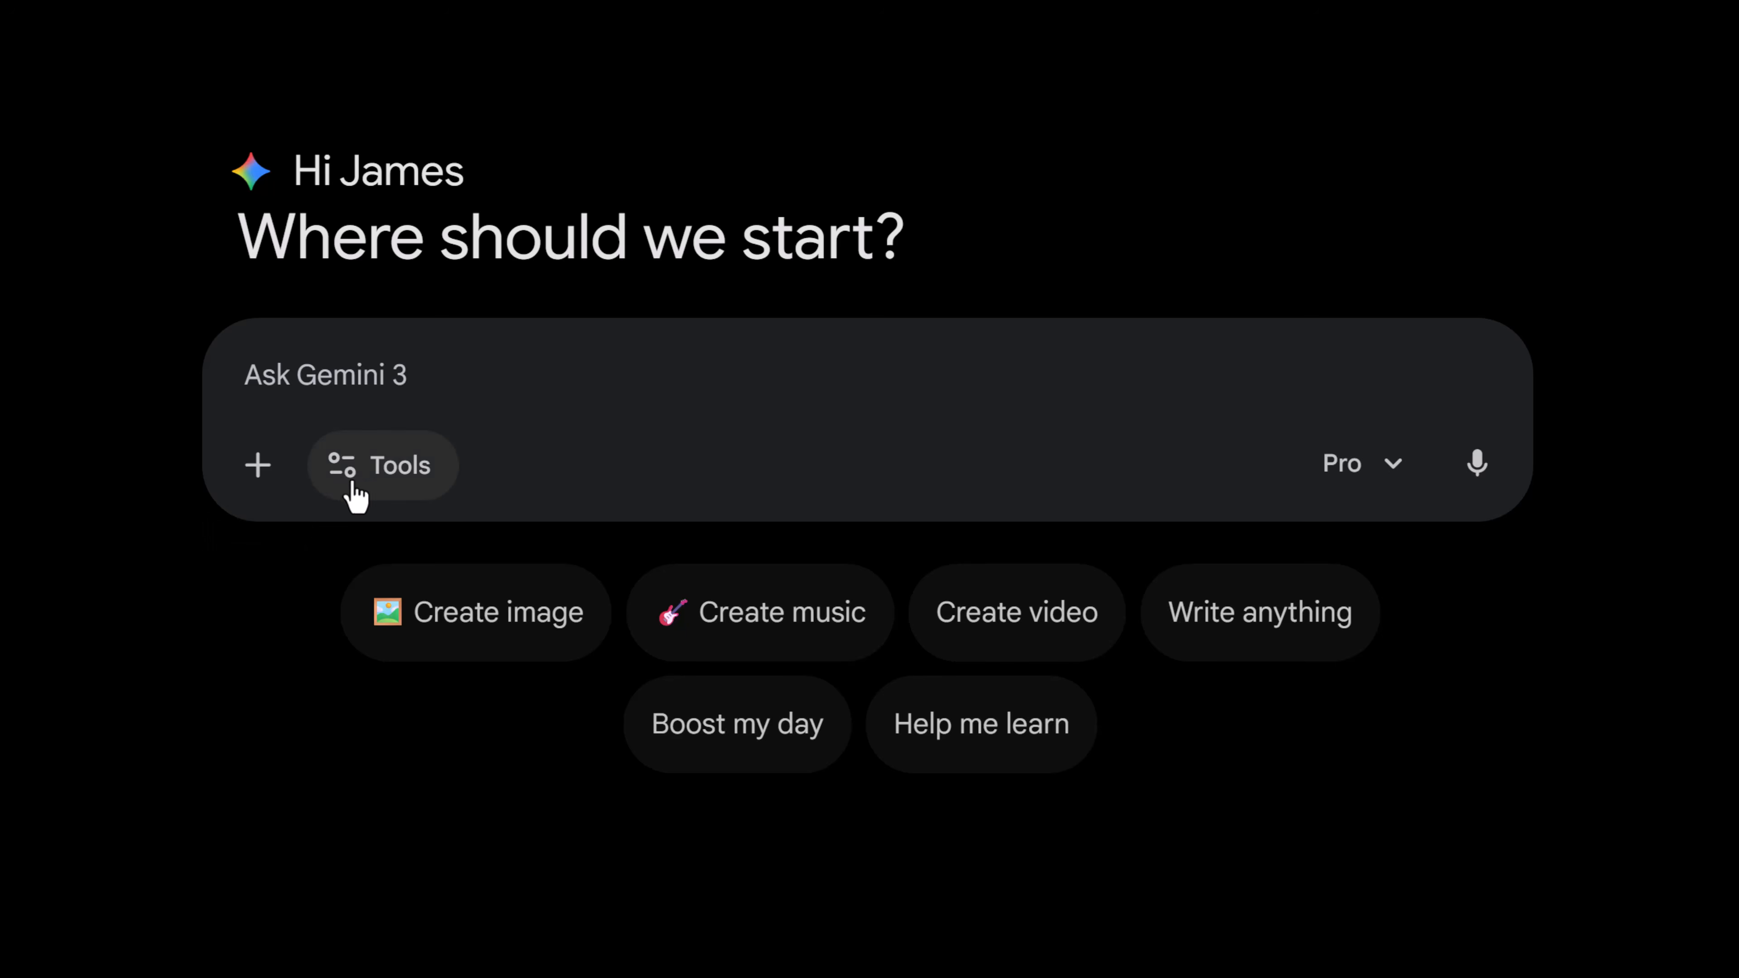
click(380, 476)
click(465, 687)
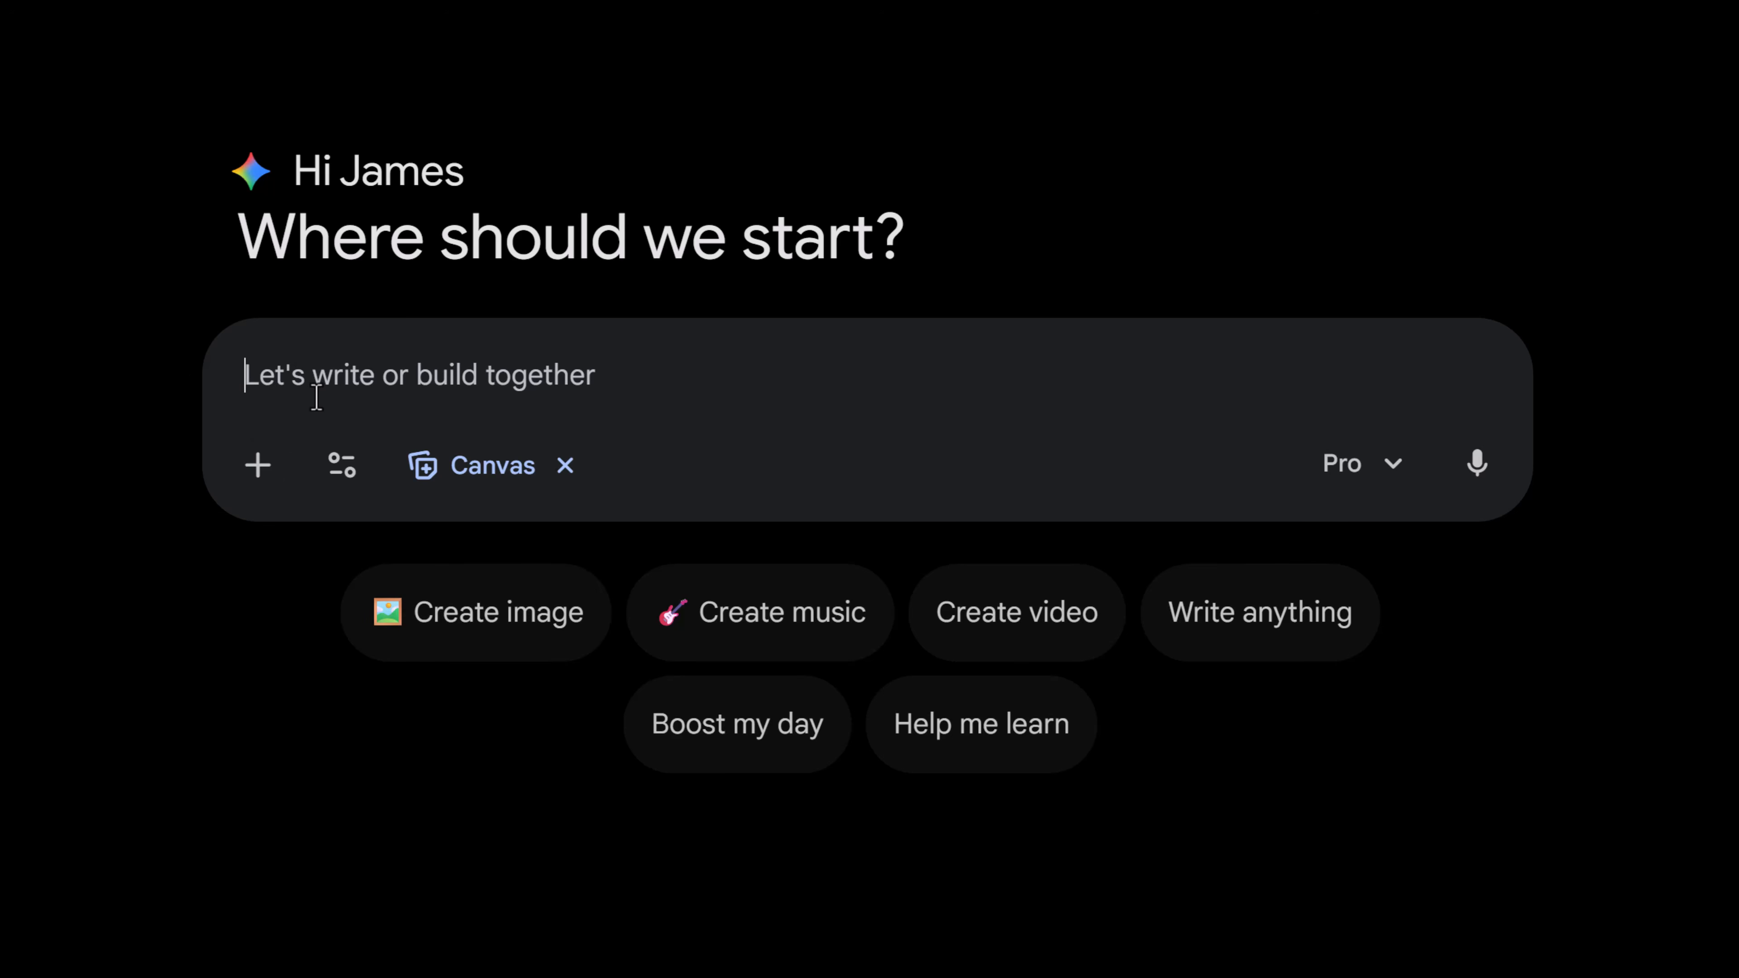
- Paste and submit a prompt asking for a smart personal budget planner app with categories, real-time totals, pie chart, alerts and dark theme
text(Create a smart personal budget planner app. Include categories for income and expenses with preset options (rent, groceries, utilities, entertainment, subscriptions, transportation). Add real-time calculations showing total income, total expenses, remaining balance, and a savings rate percentage. Include a pie chart showing spending breakdown by category. Add alerts that turn red when expenses exceed income. Make it visually clean with a modern dark theme.)
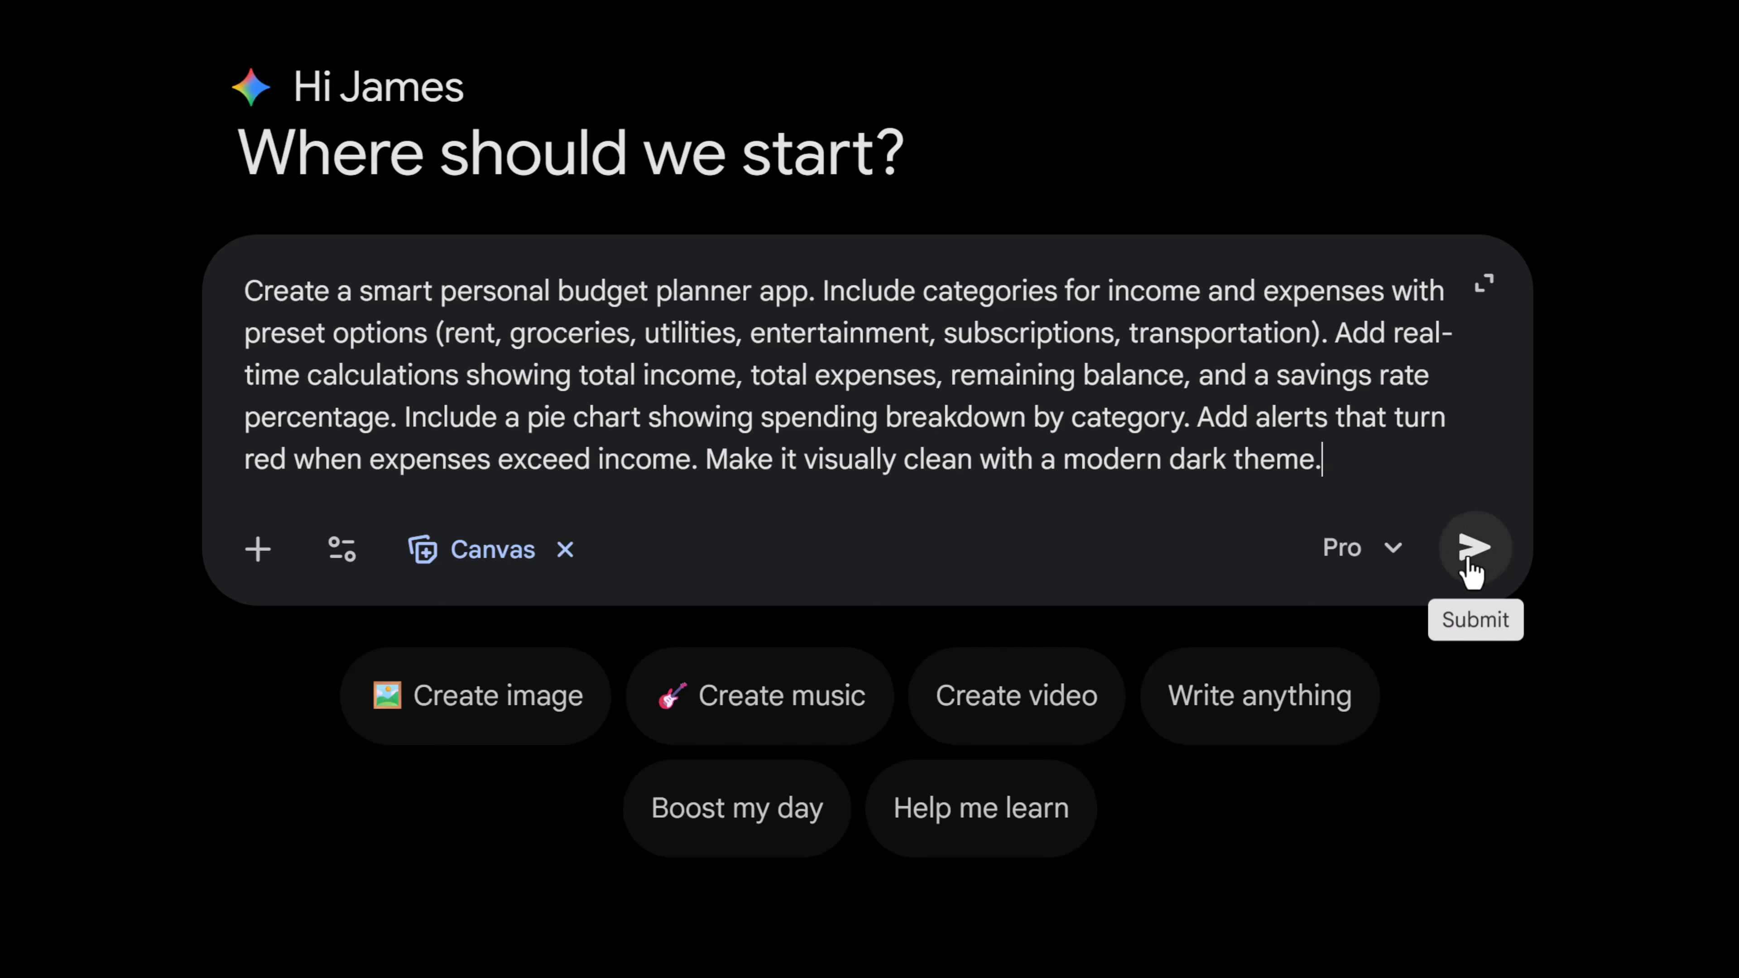
click(1467, 560)
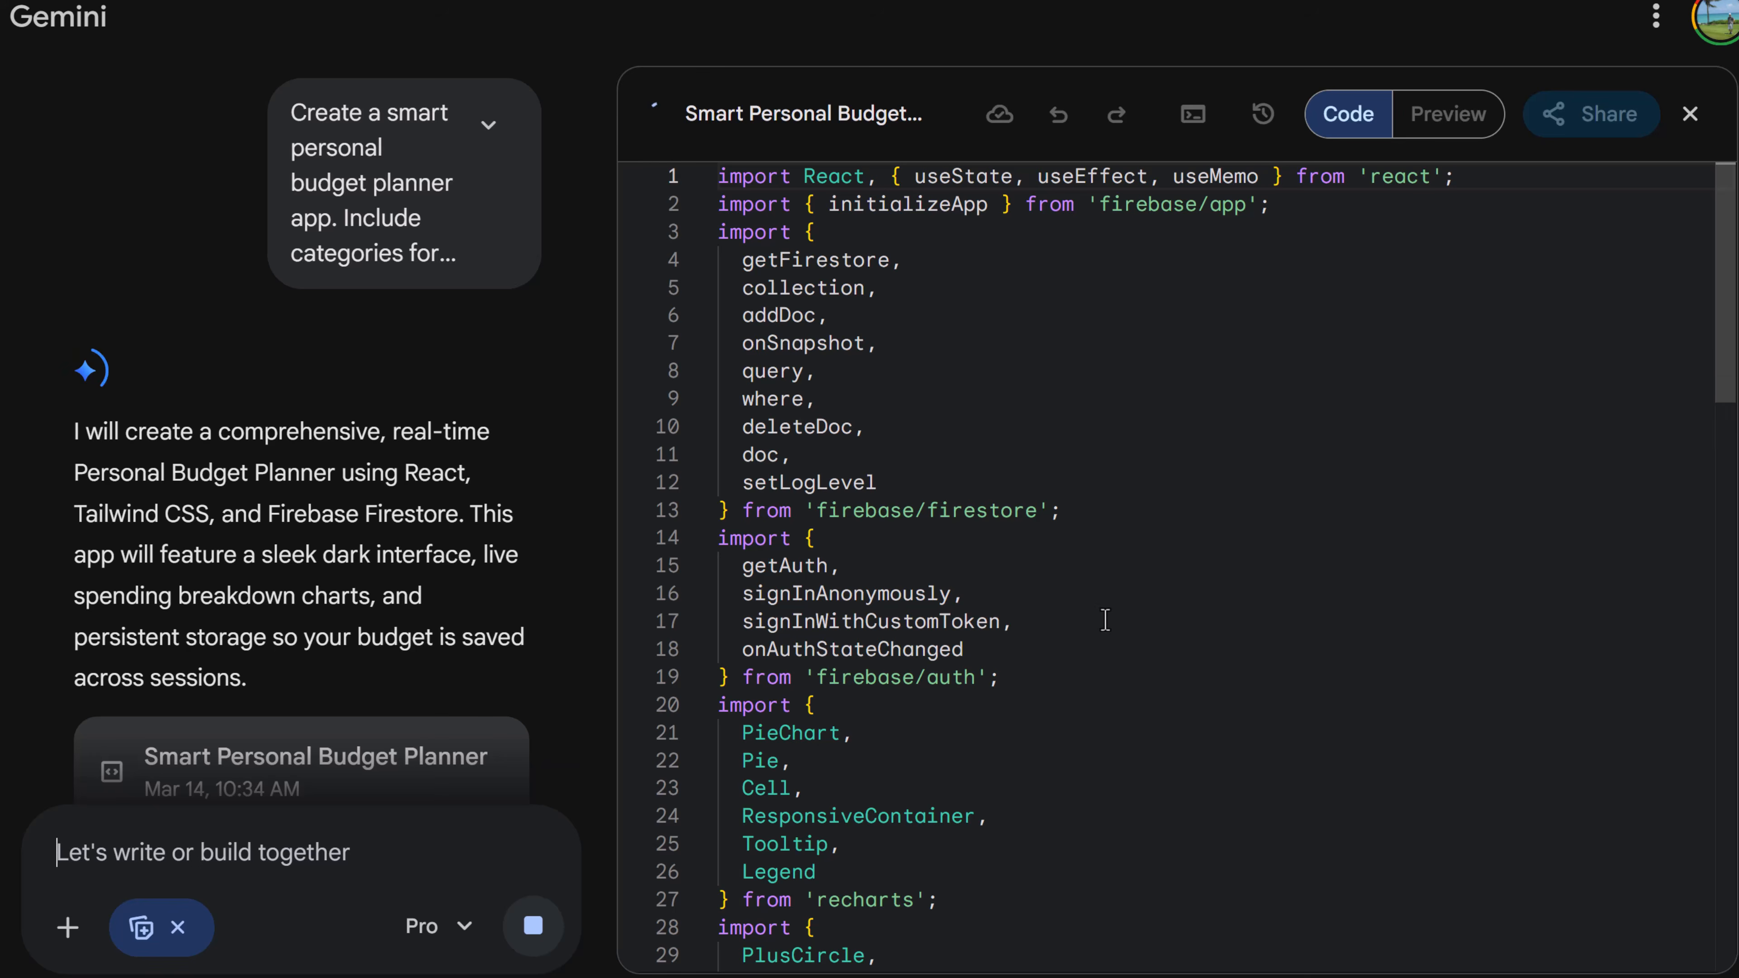
- Review the generated code and the app preview in the canvas
scroll(1075, 552, down, 4)
scroll(1075, 552, down, 15)
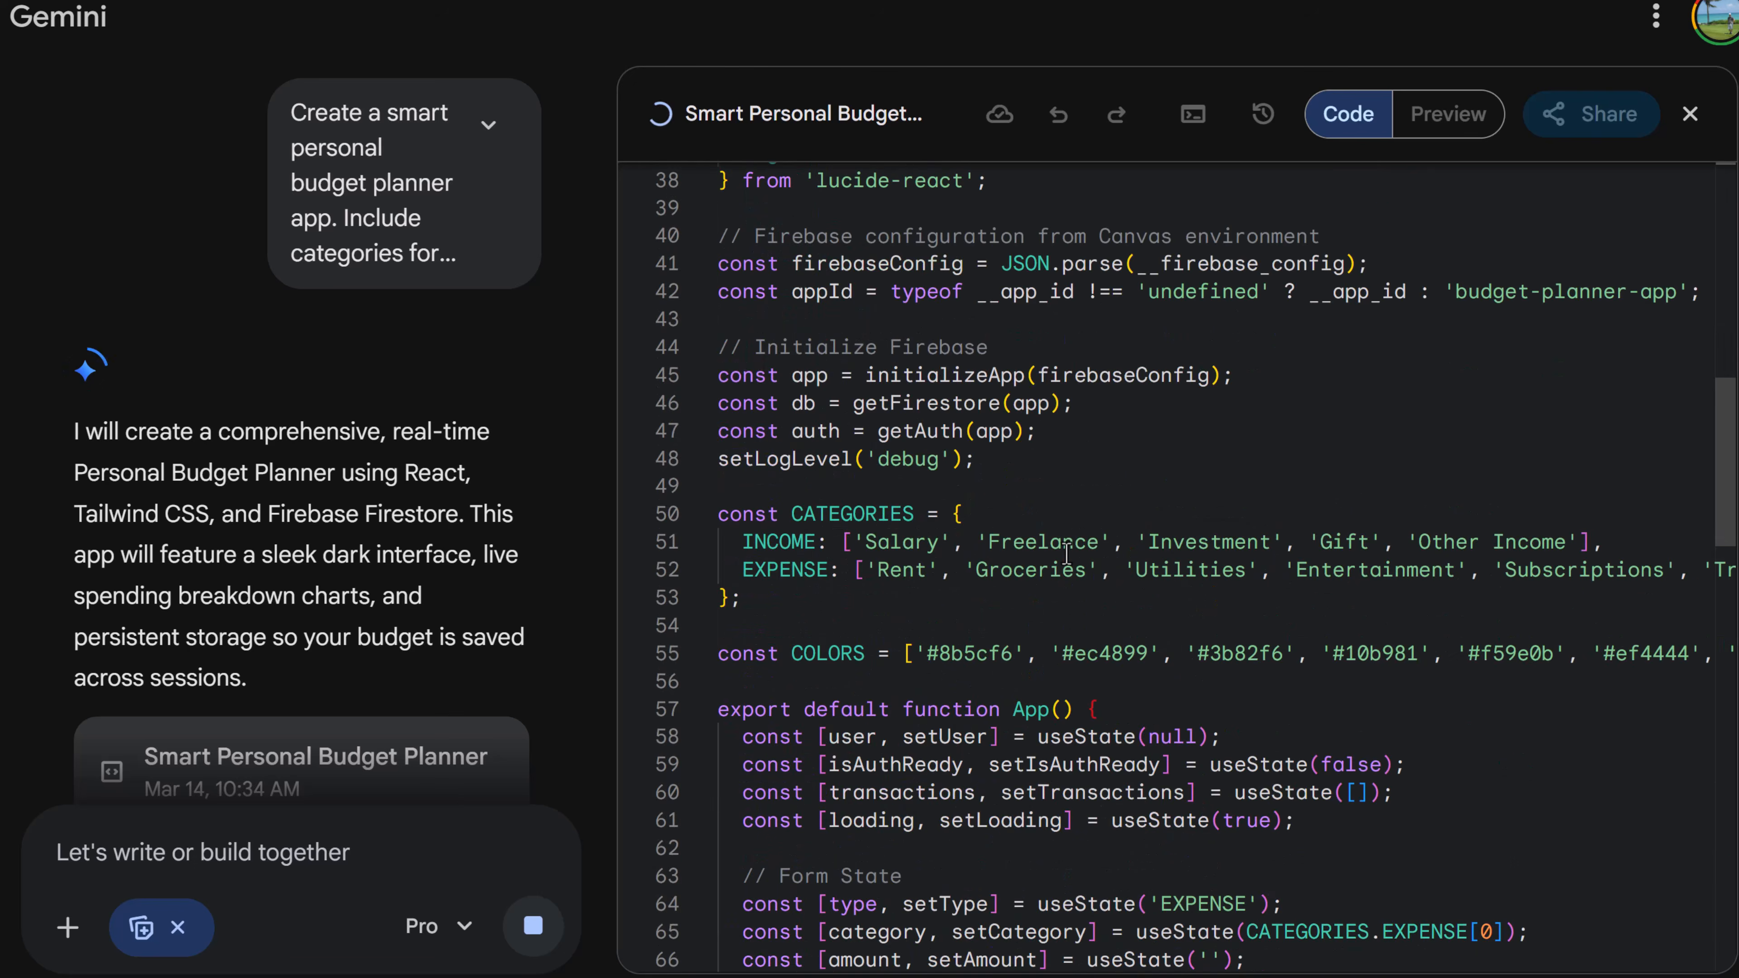
scroll(856, 583, down, 2)
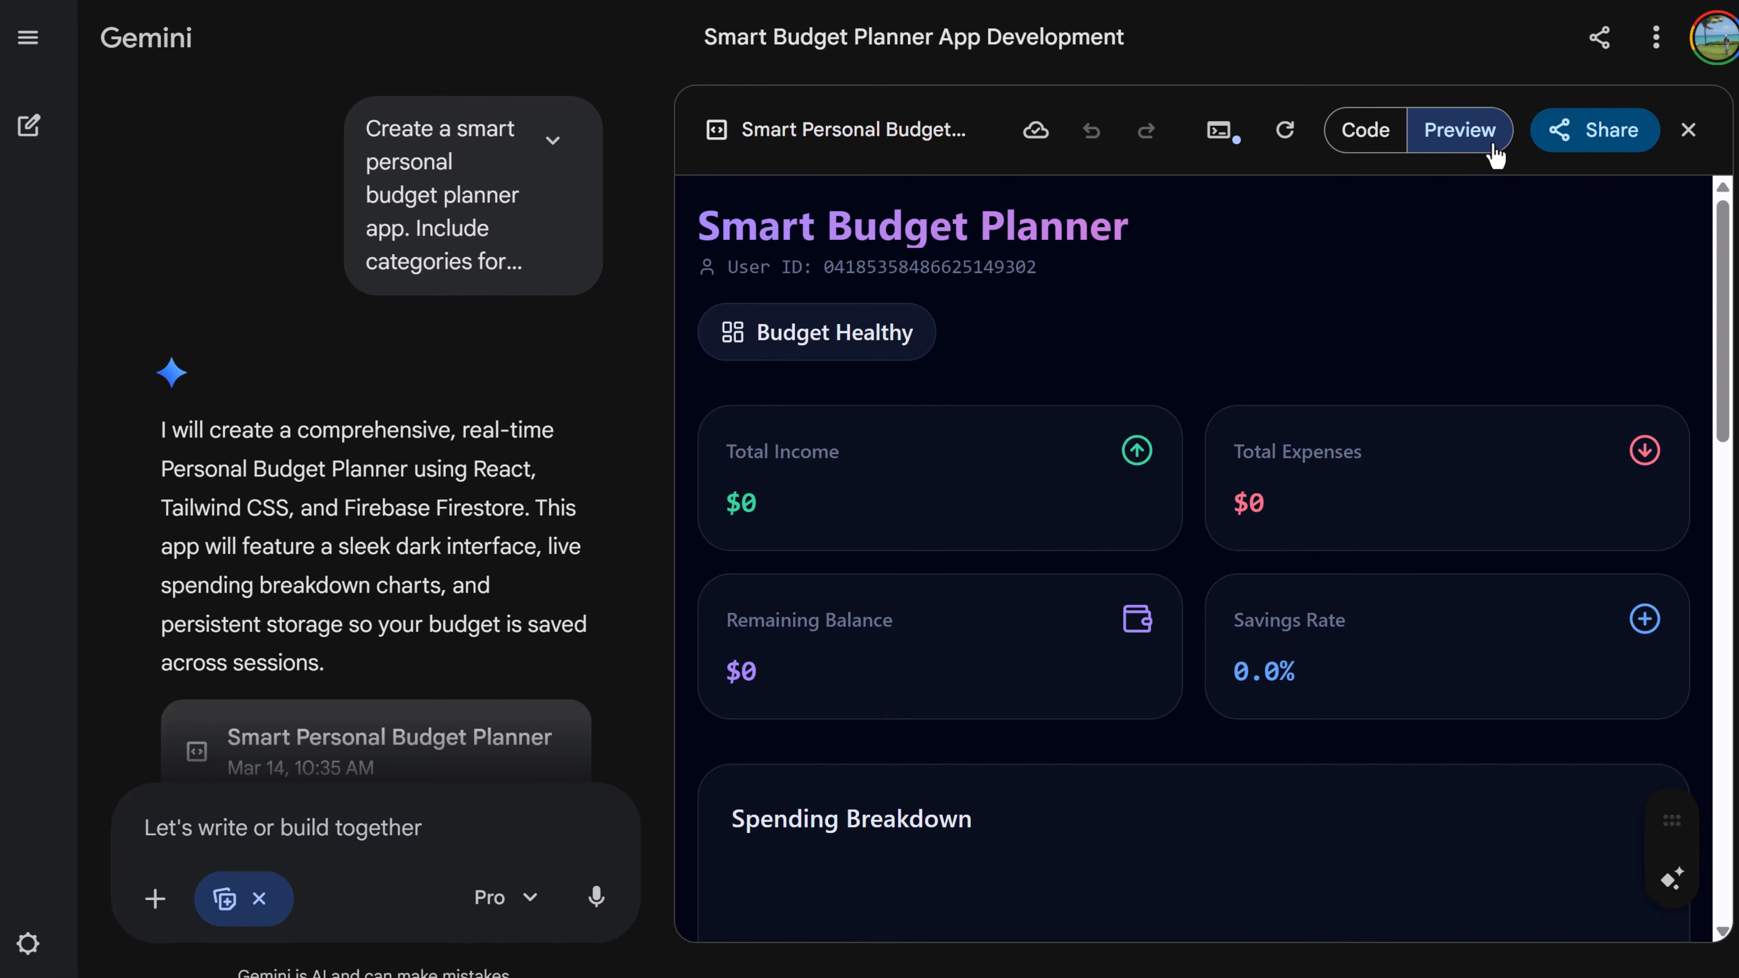
click(1357, 141)
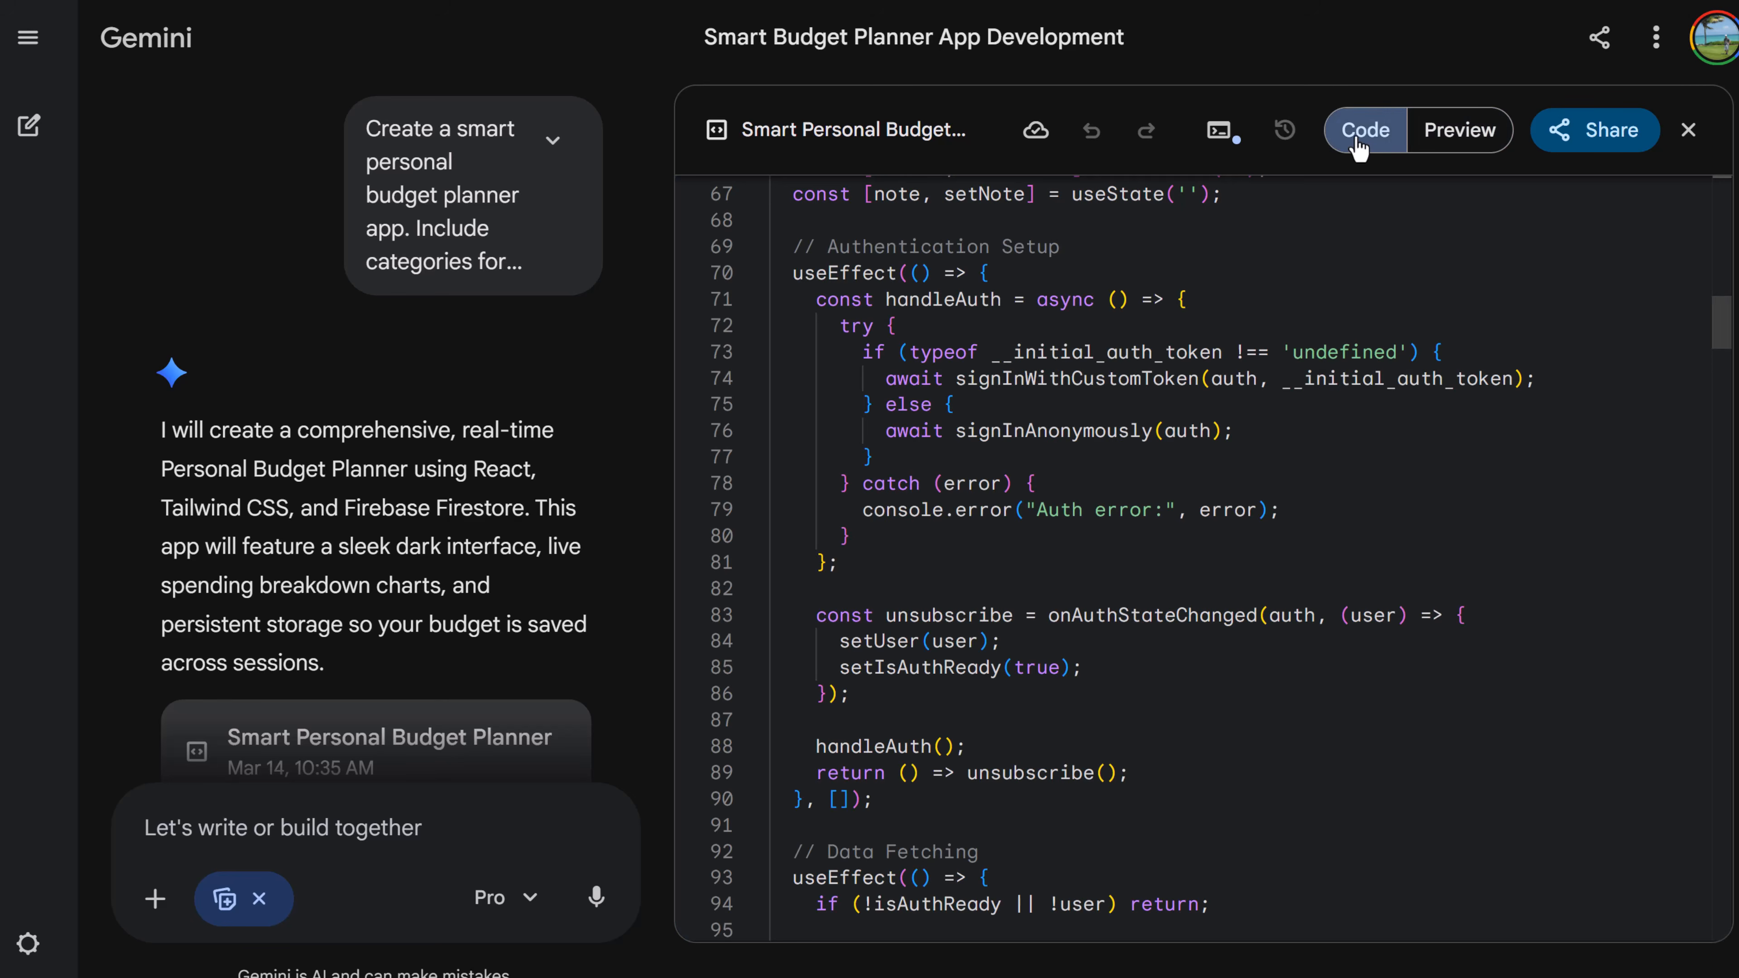
click(1460, 144)
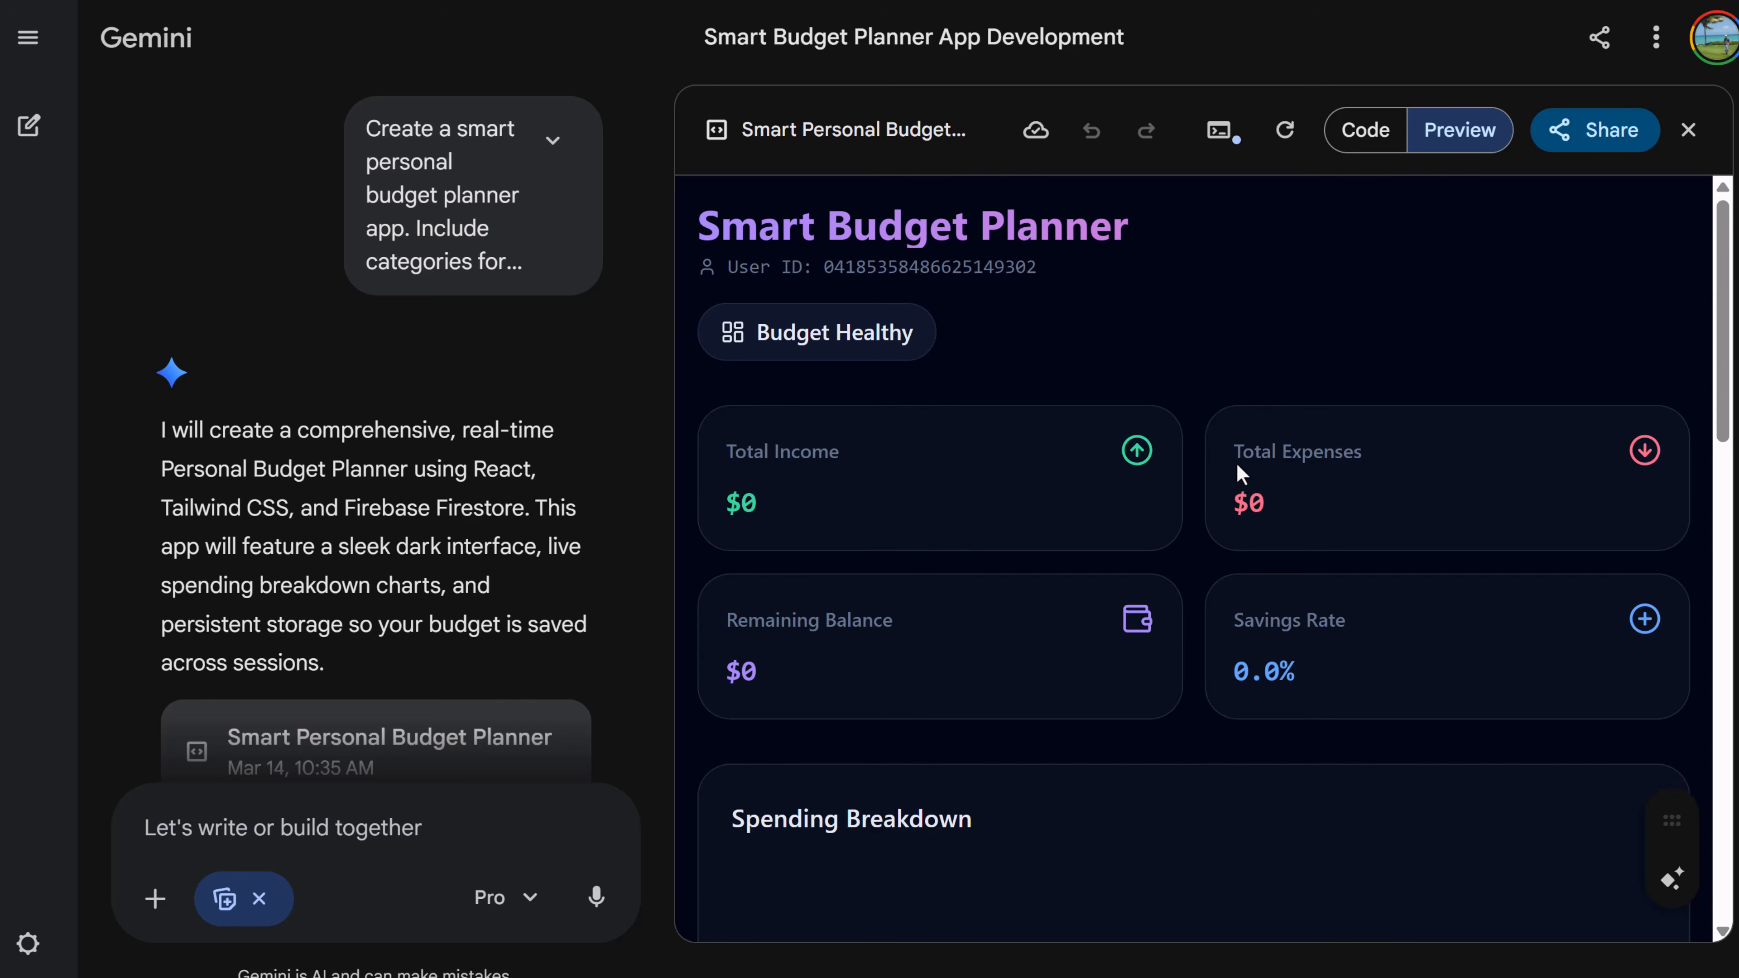
scroll(1240, 472, down, 10)
scroll(1240, 472, up, 10)
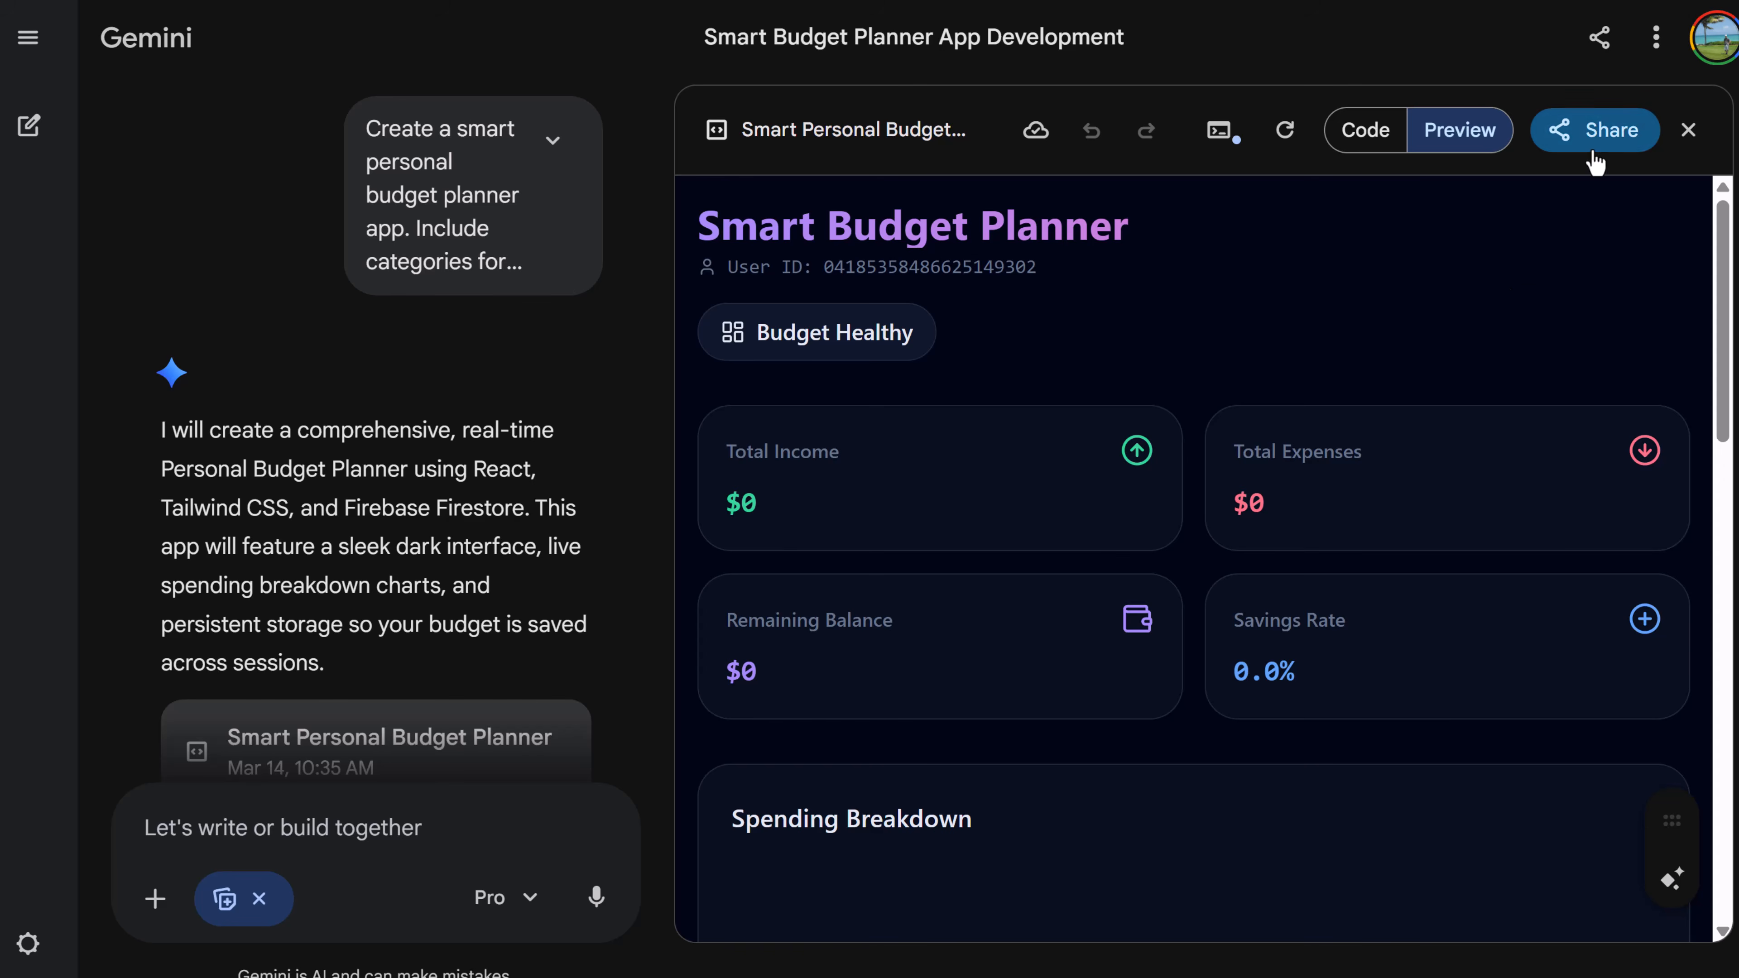
- Create a shareable public link for the canvas and open it in a new browser tab
click(1592, 130)
click(1532, 215)
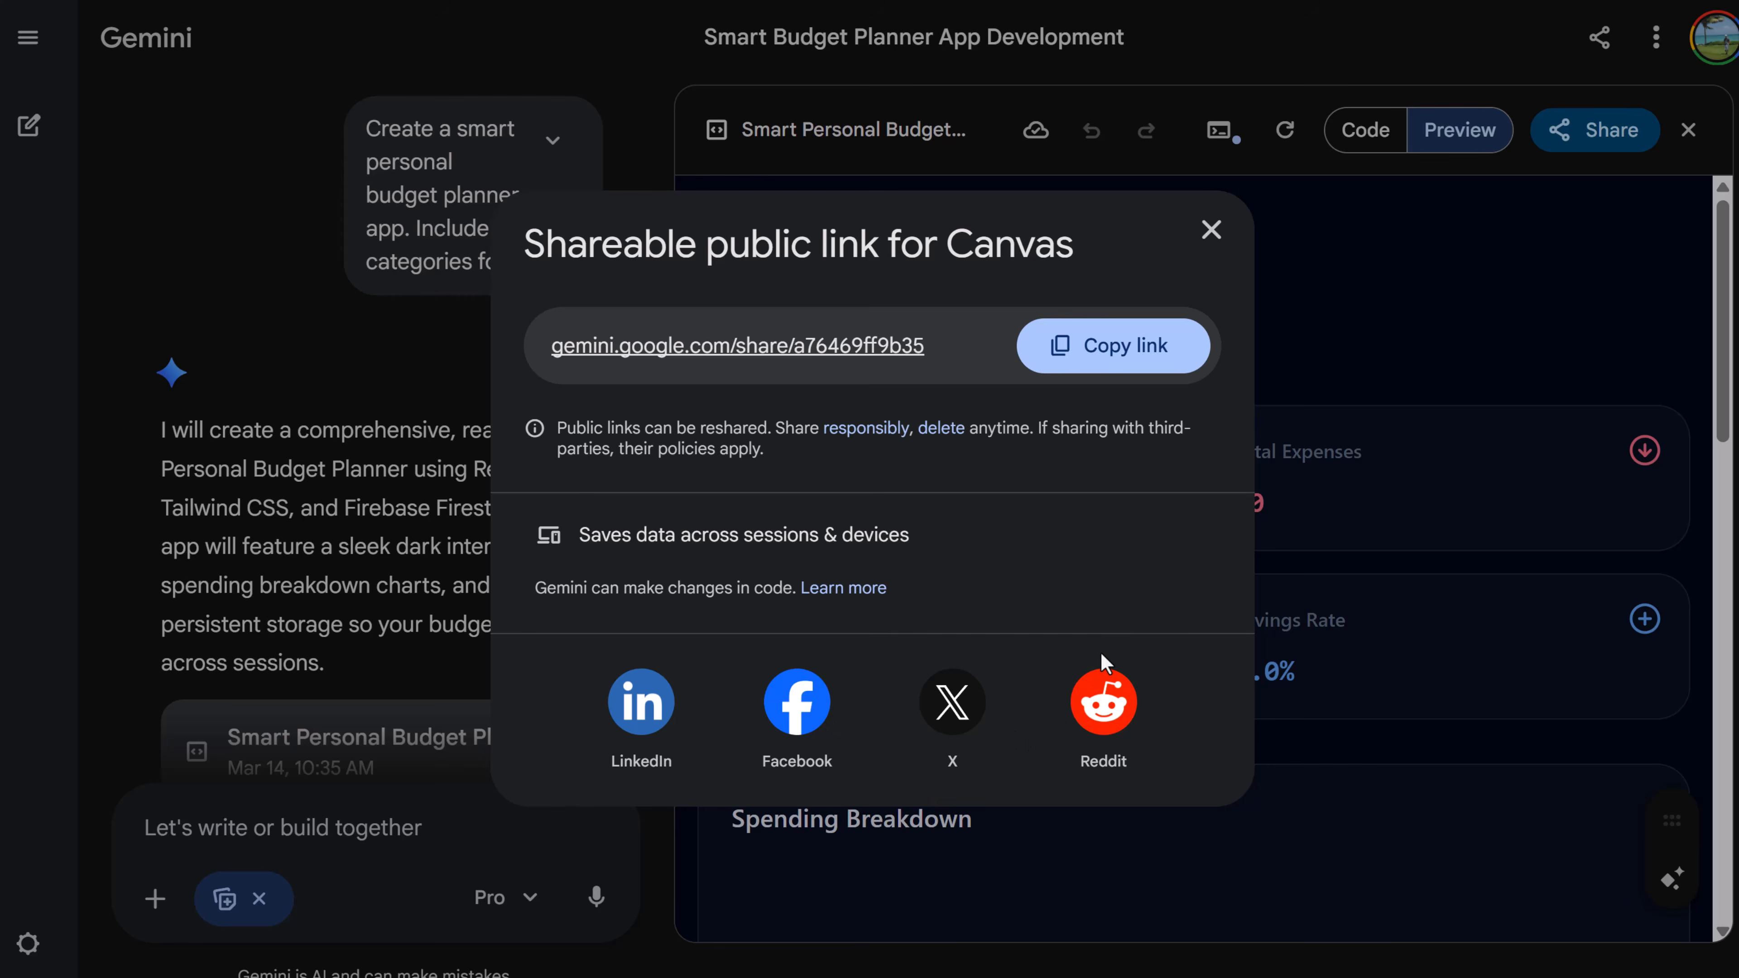
key(ctrl+t)
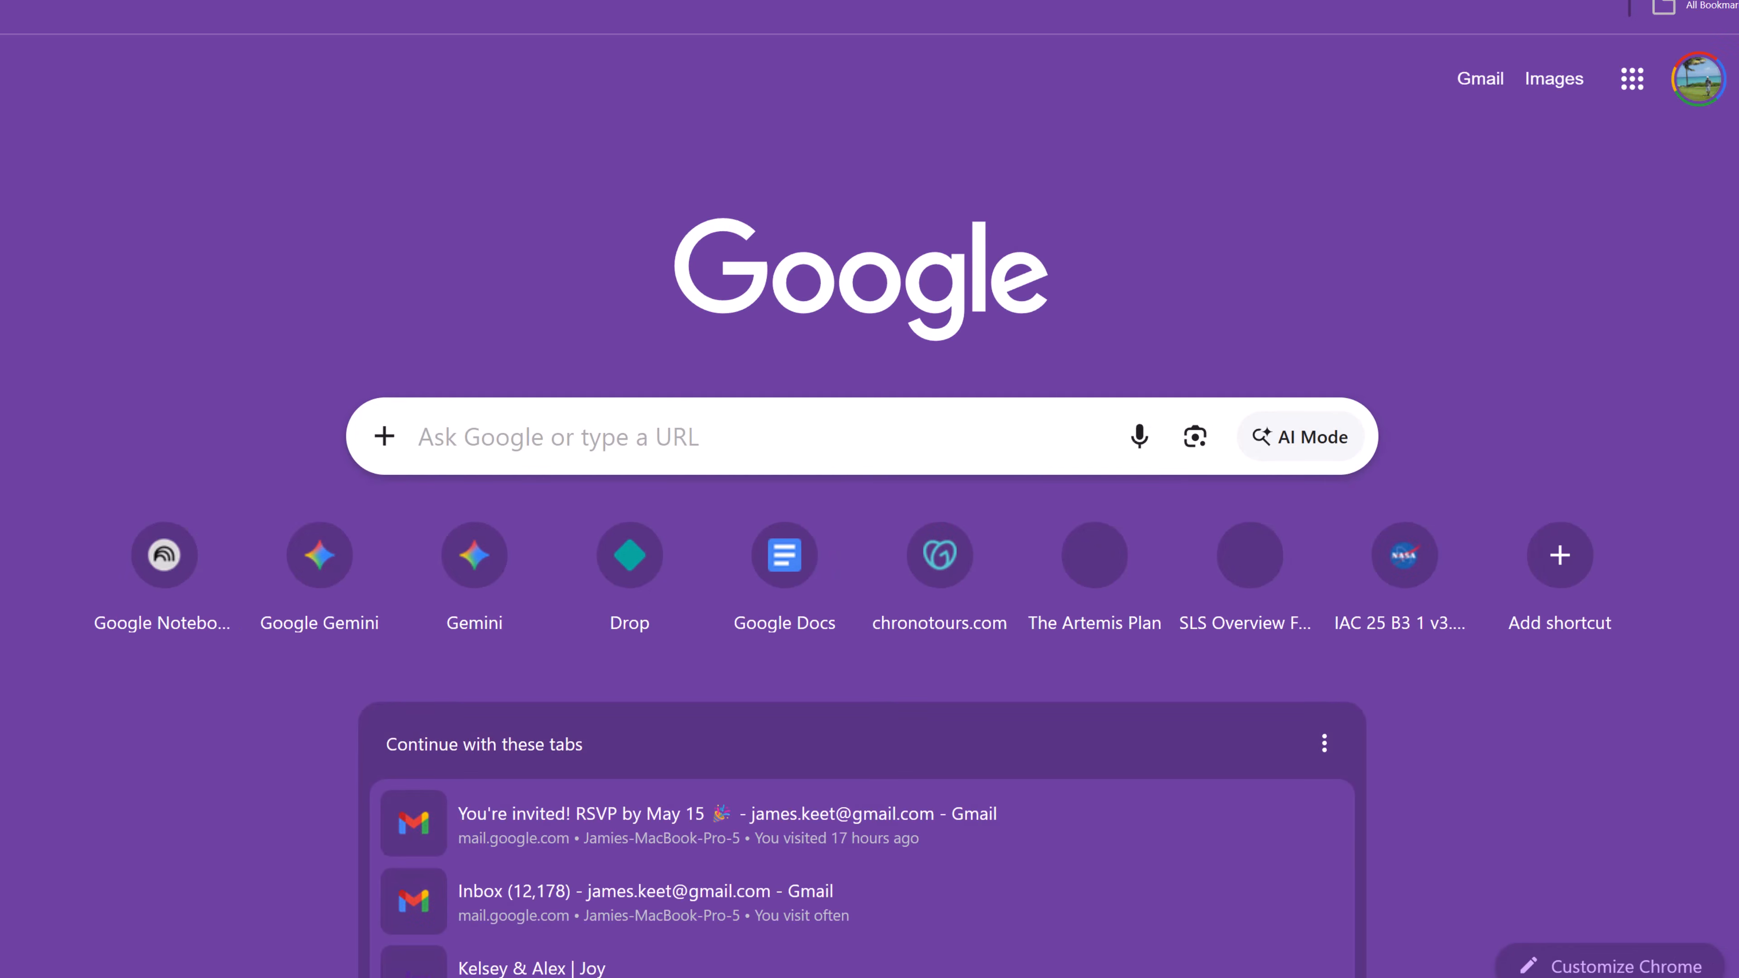
text(https://gemini.google.com/share/a76469ff9b35)
key(Return)
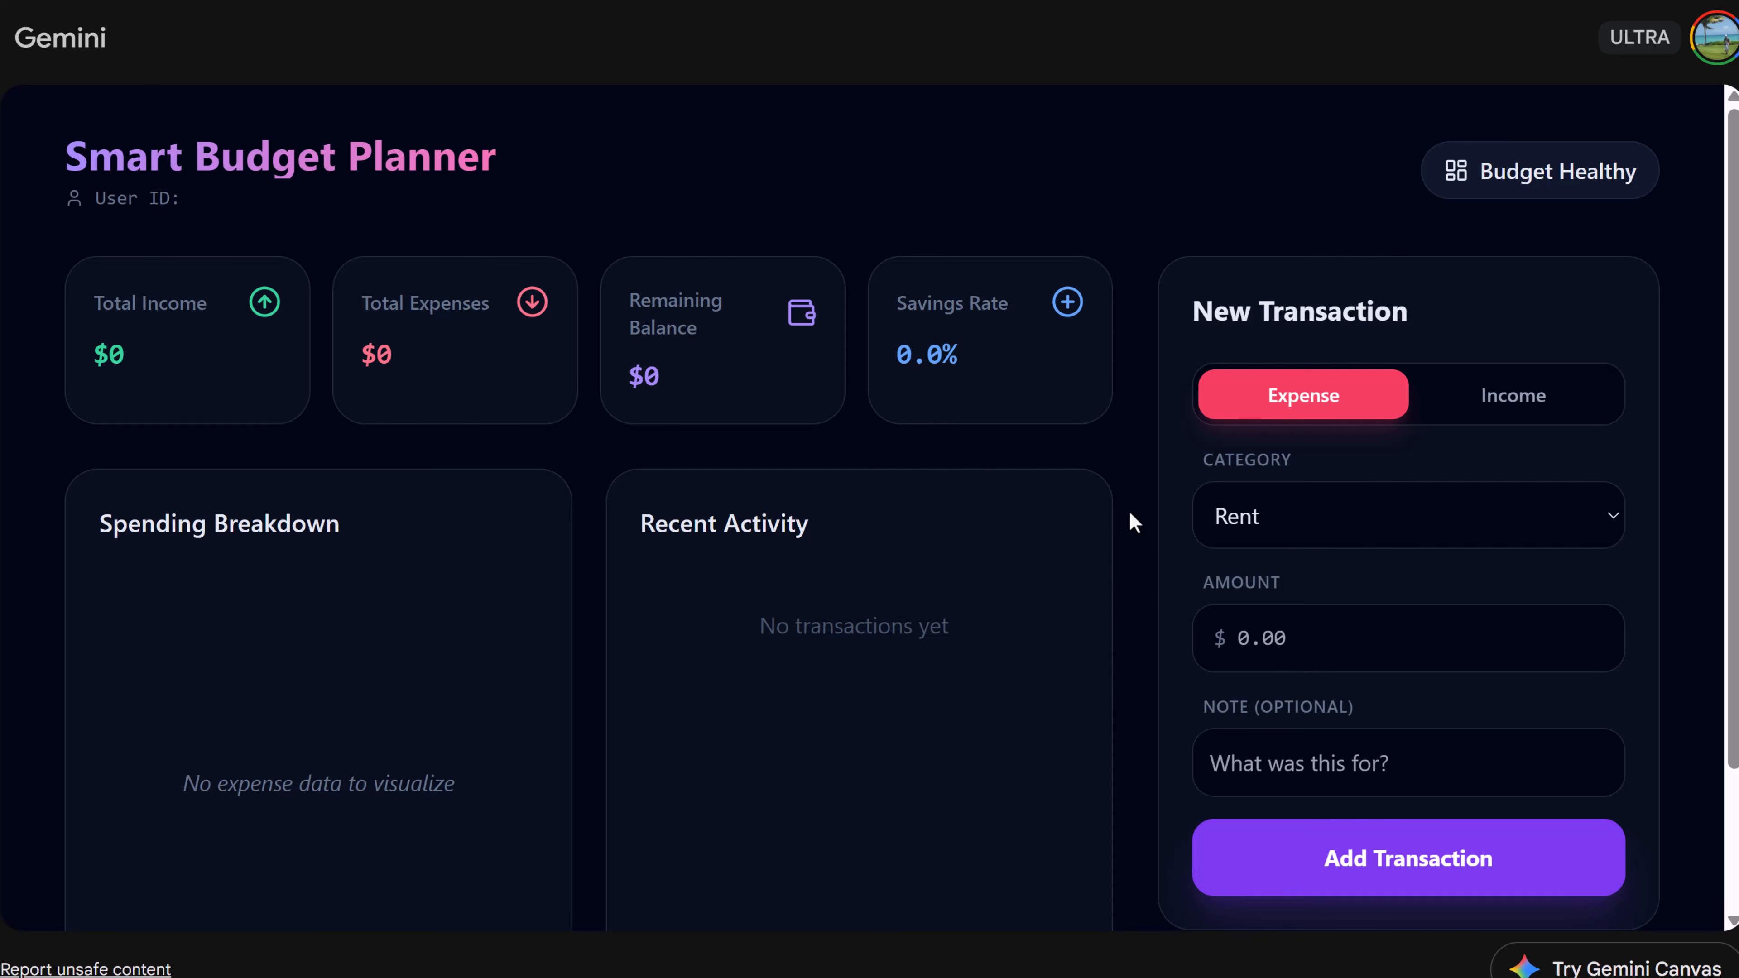
- Add an income transaction in the Salary category for 5000
scroll(1118, 561, down, 3)
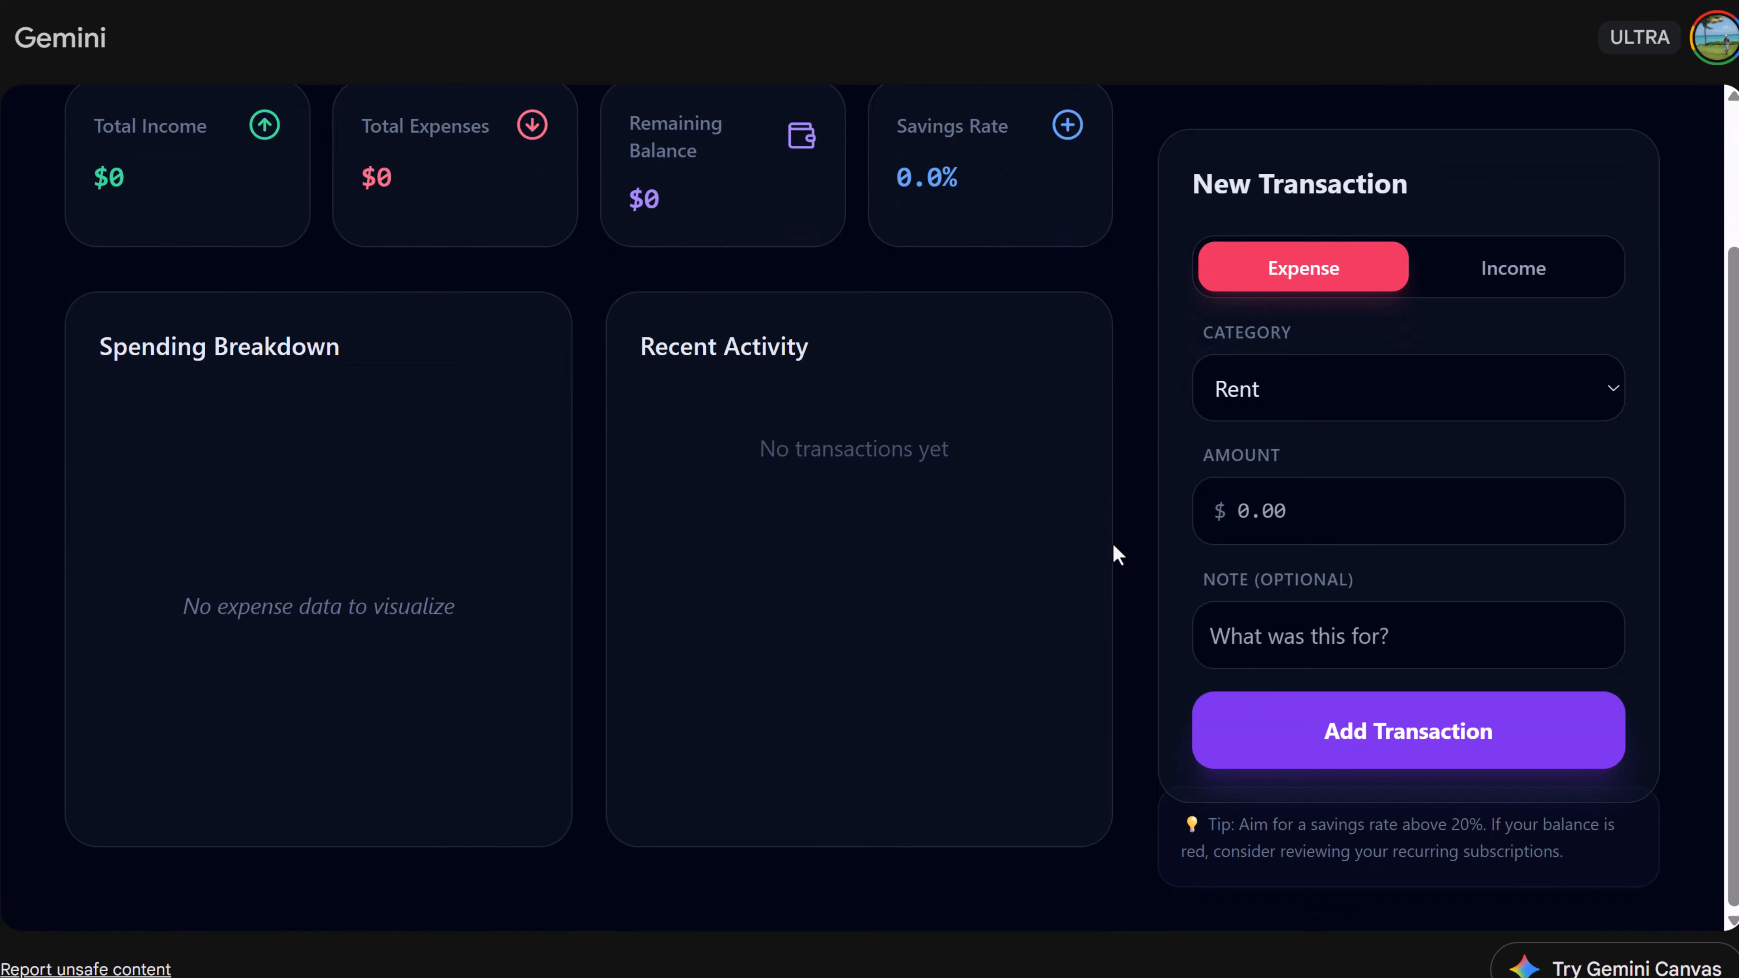
scroll(1118, 552, up, 2)
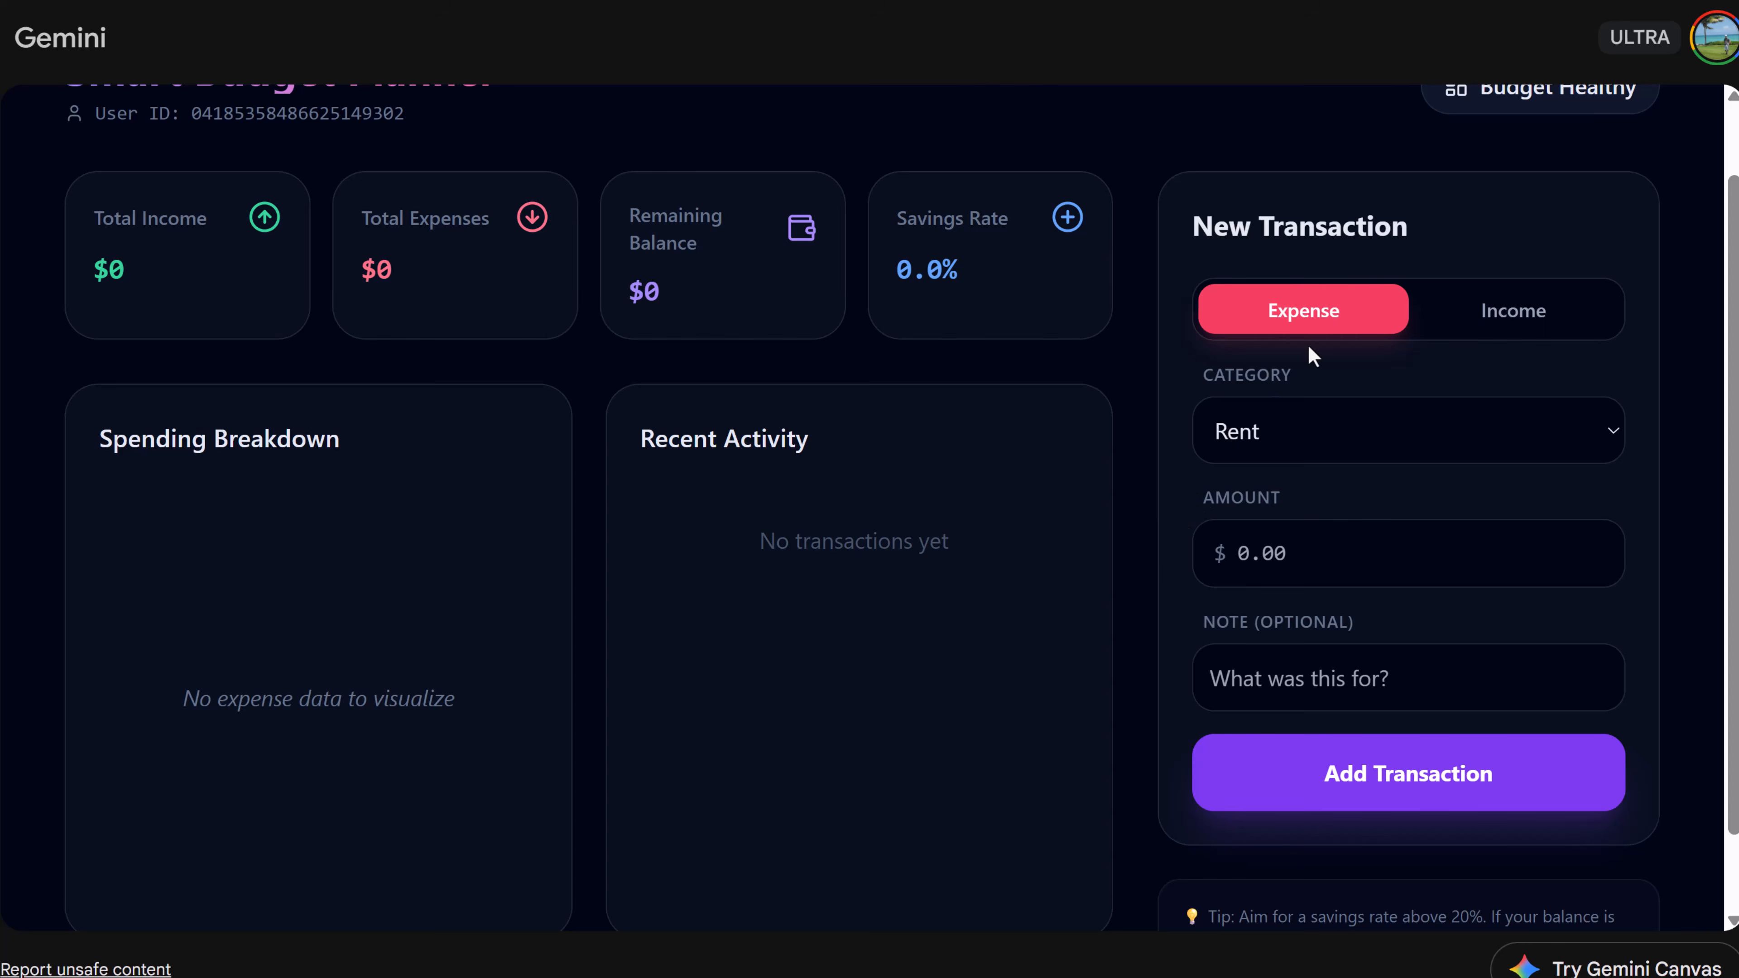
scroll(1451, 367, up, 2)
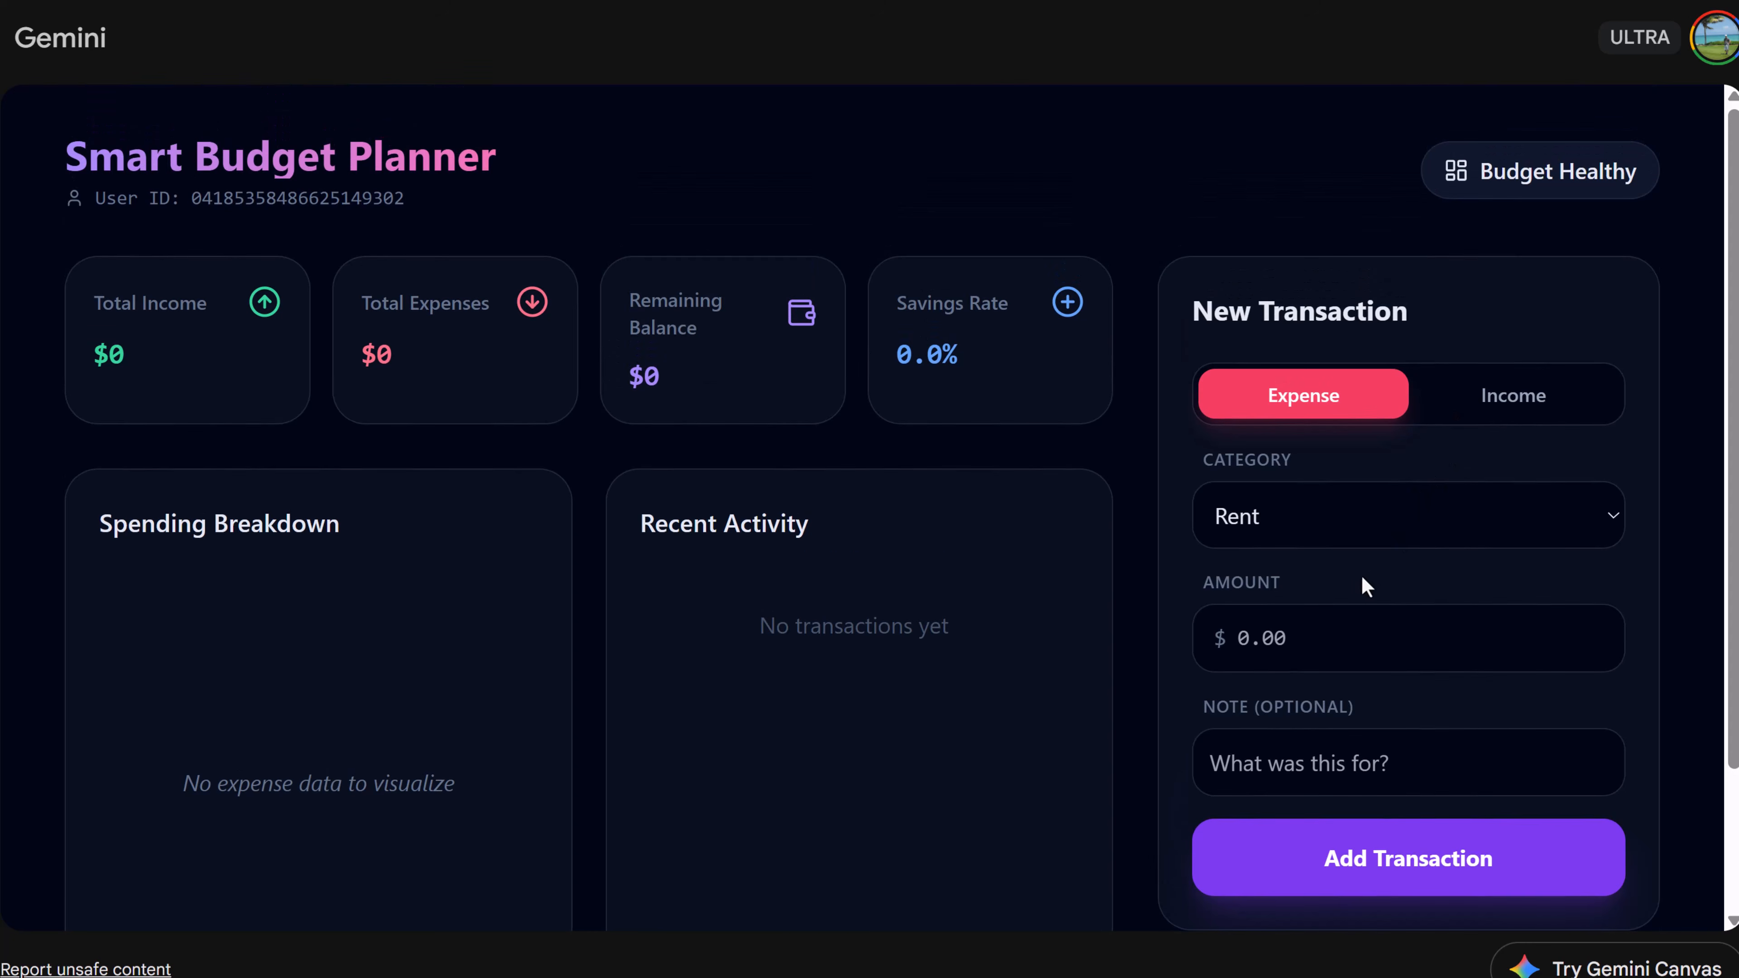
click(1519, 394)
click(1355, 535)
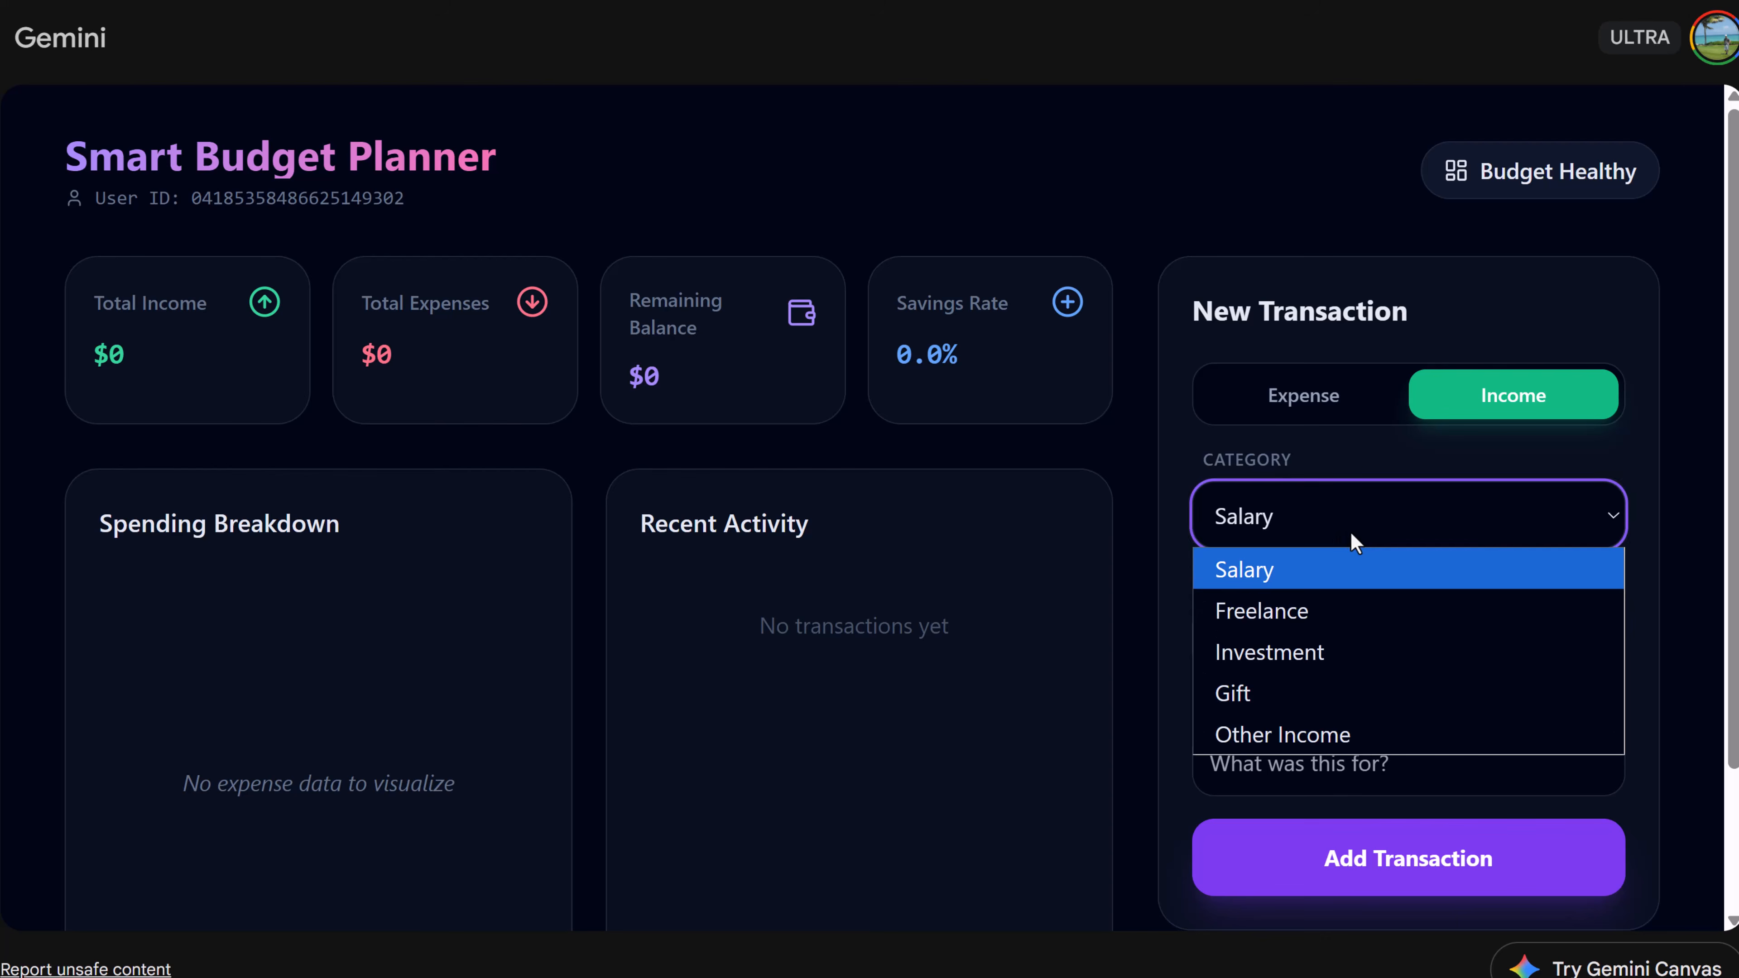
click(1163, 665)
scroll(1205, 637, down, 2)
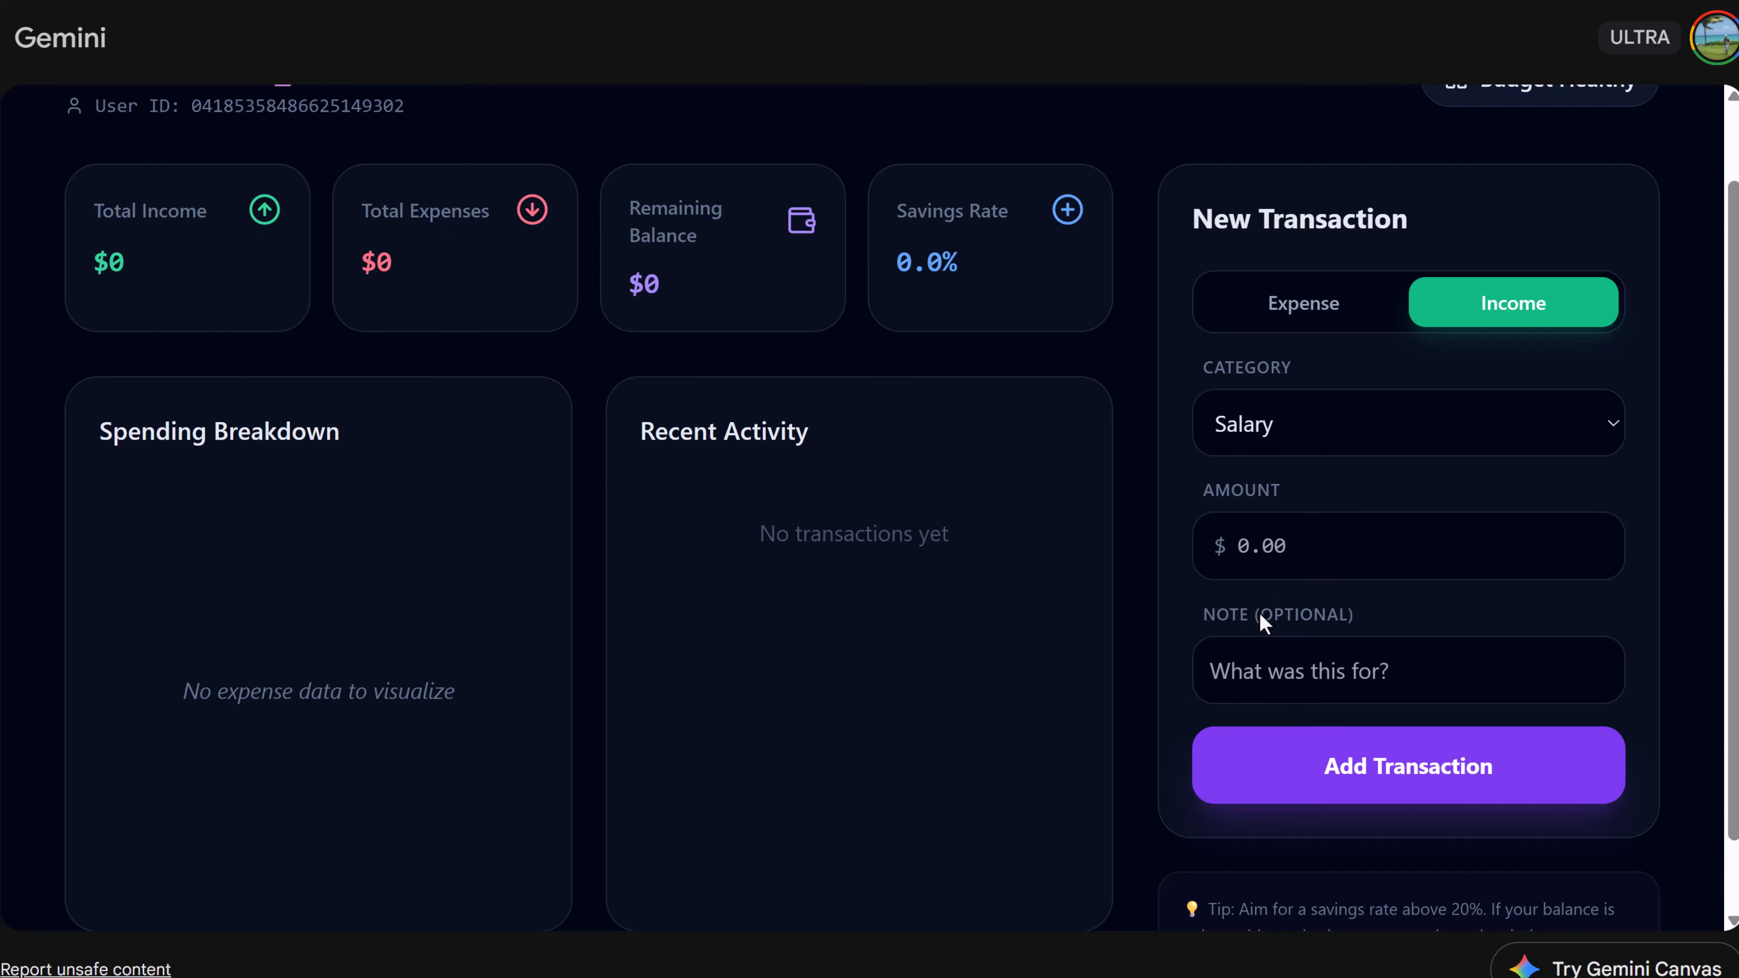
click(1286, 545)
text(5000)
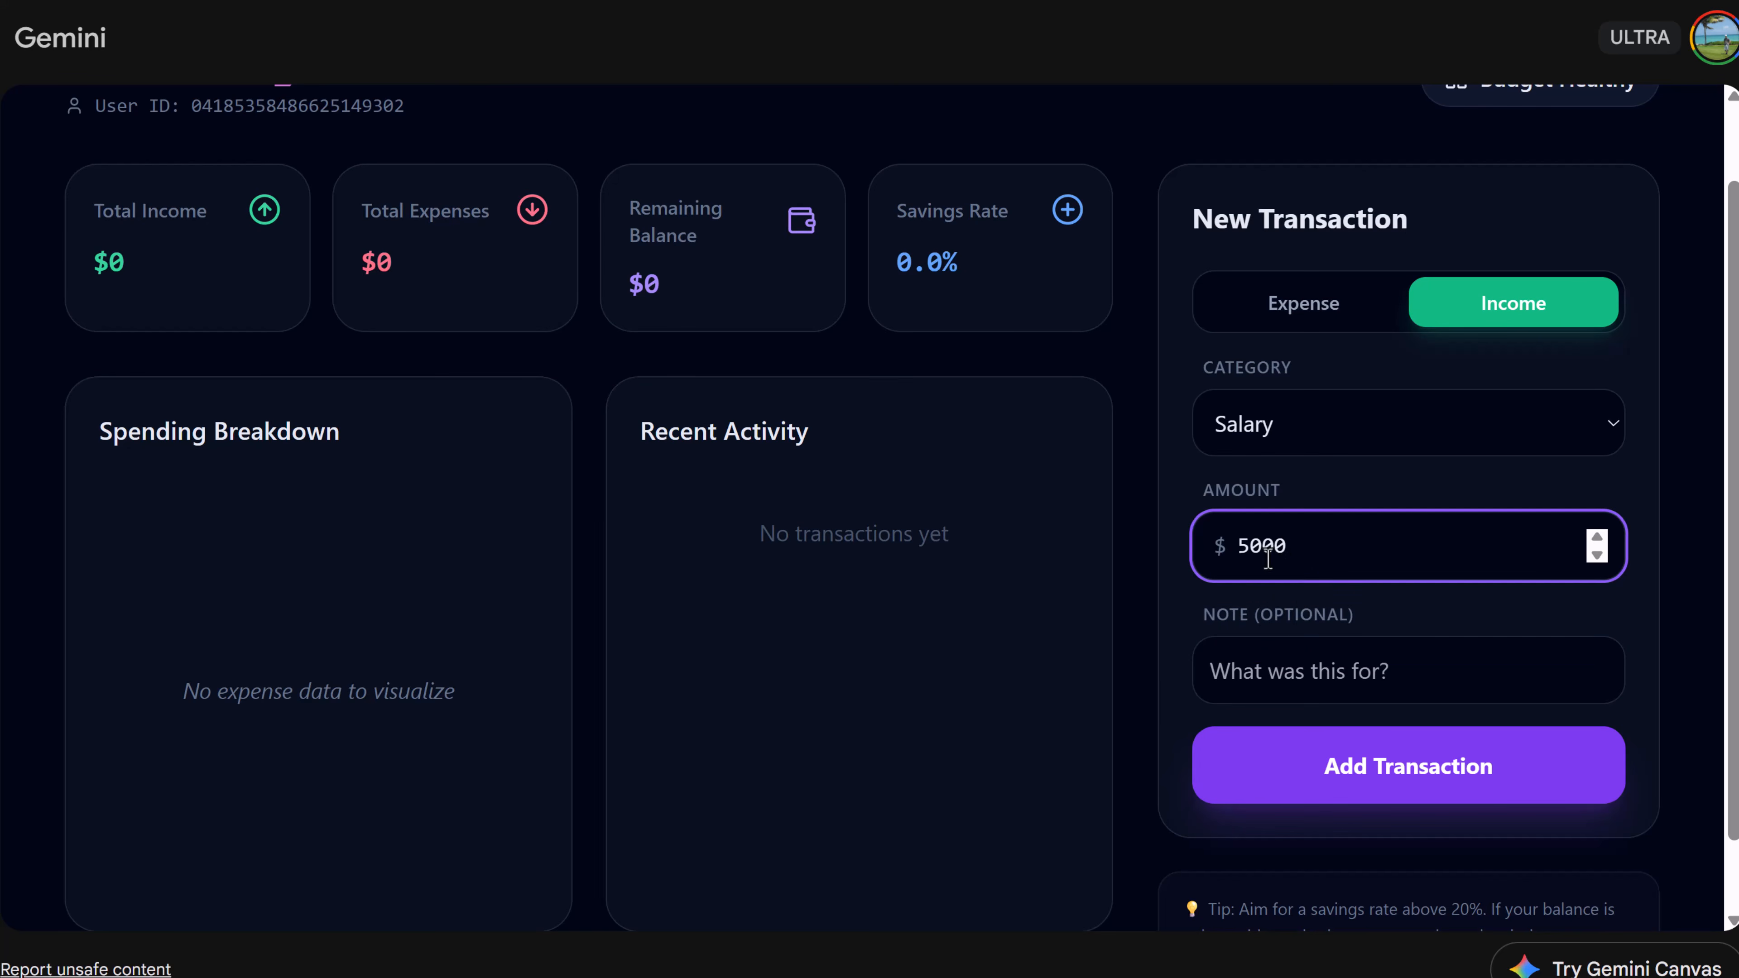
click(1167, 694)
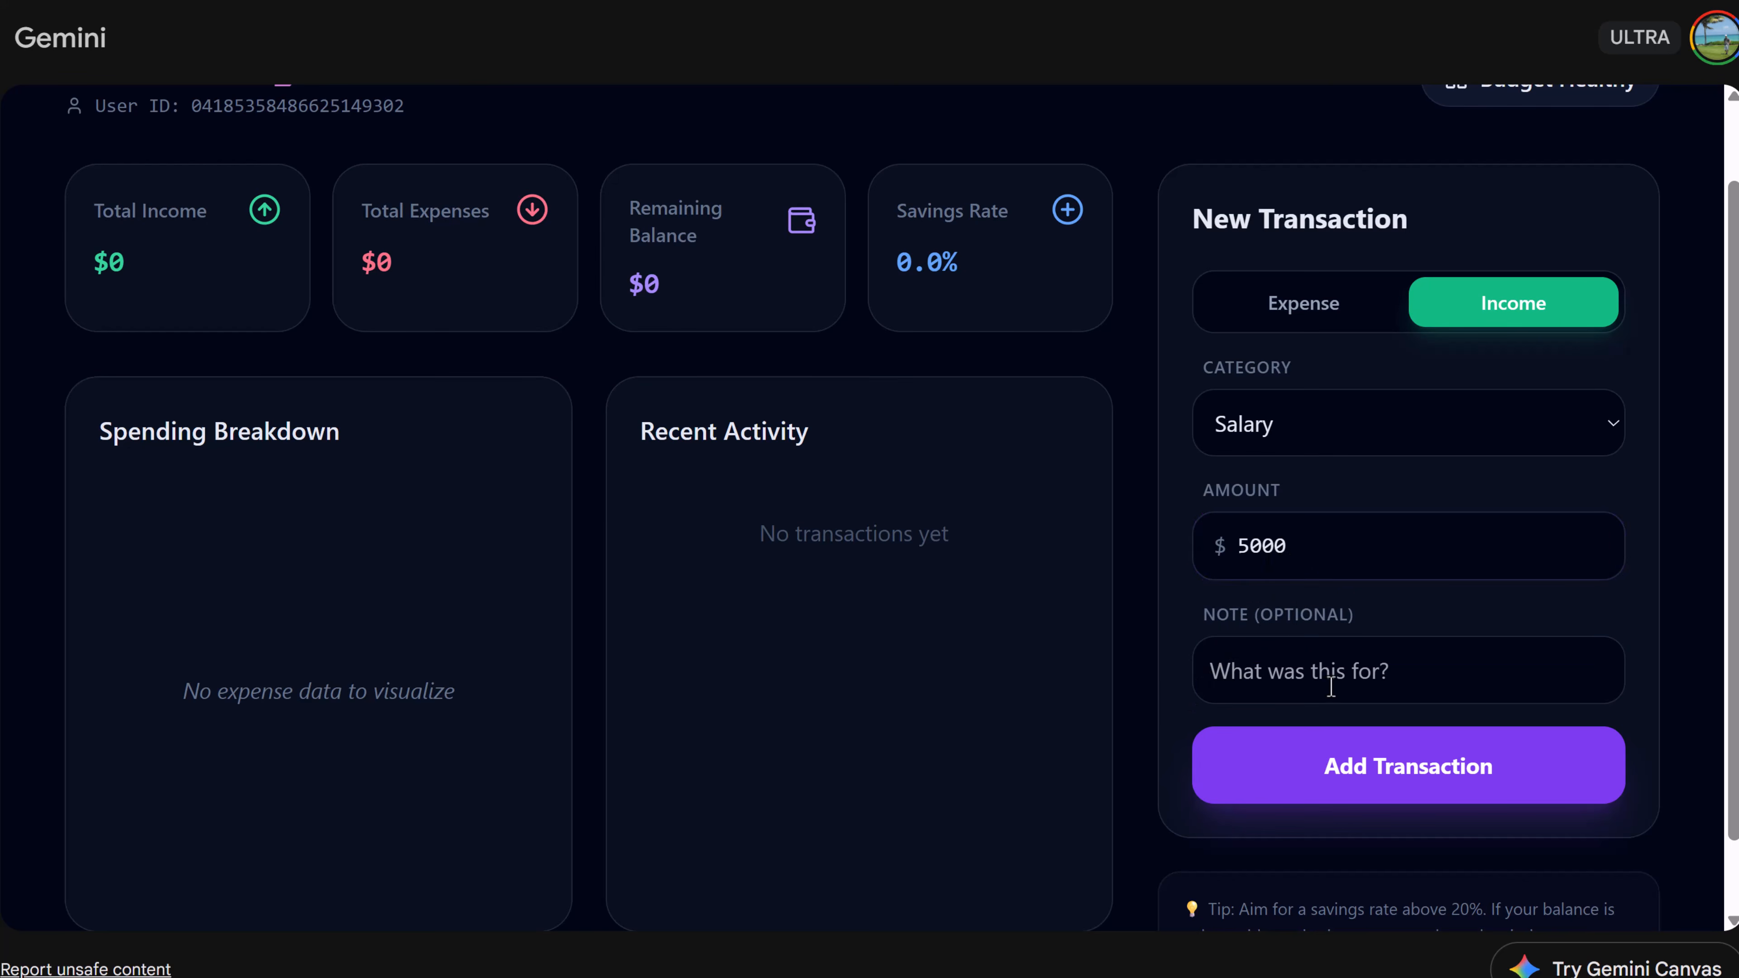
click(1367, 787)
- Add an expense transaction in the Rent category for 1000
click(1305, 318)
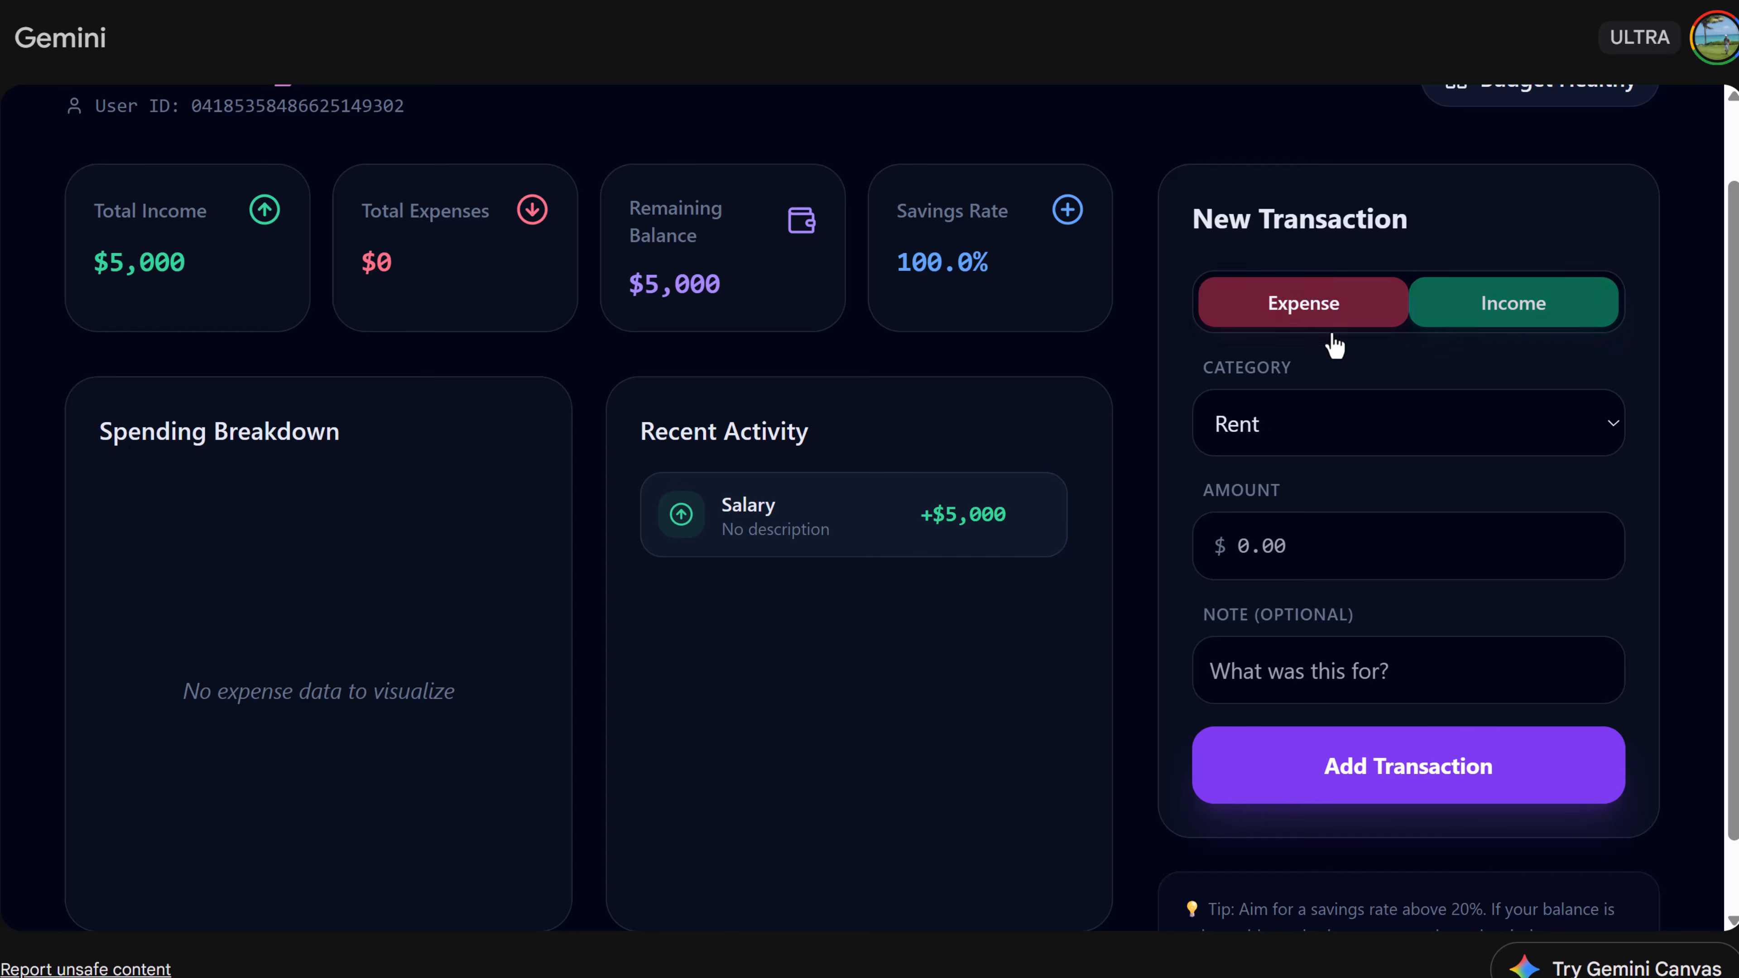
click(1431, 447)
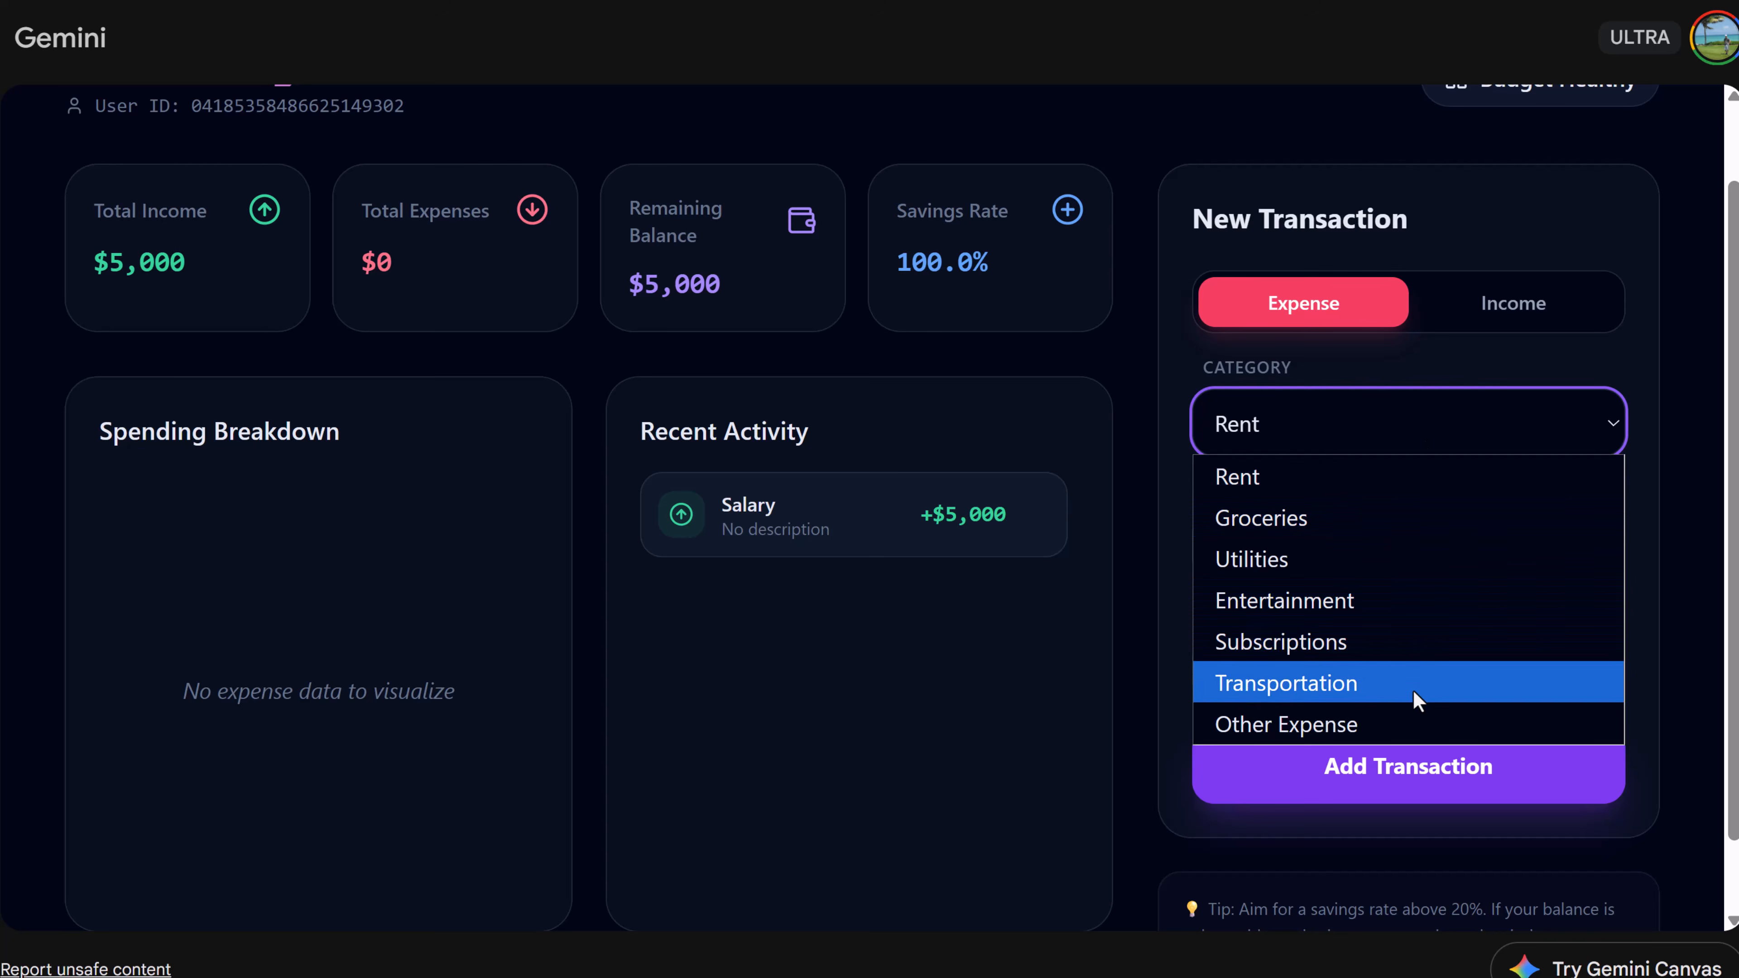
click(1164, 487)
click(1283, 548)
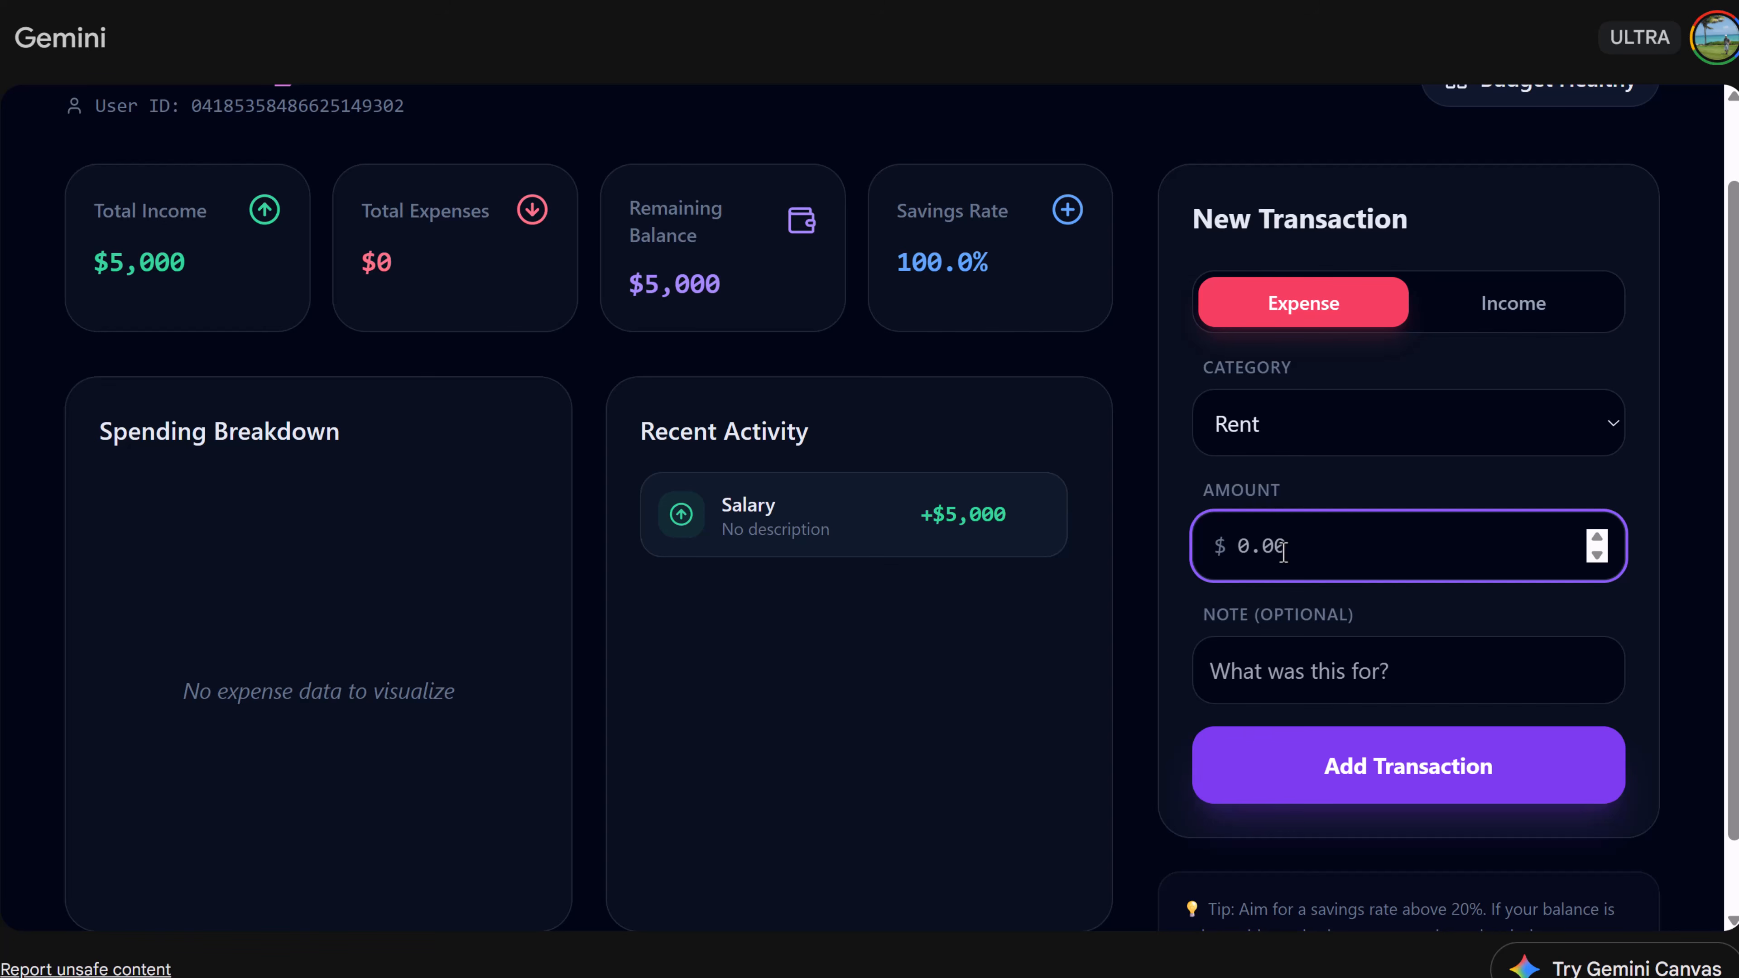
text(1000)
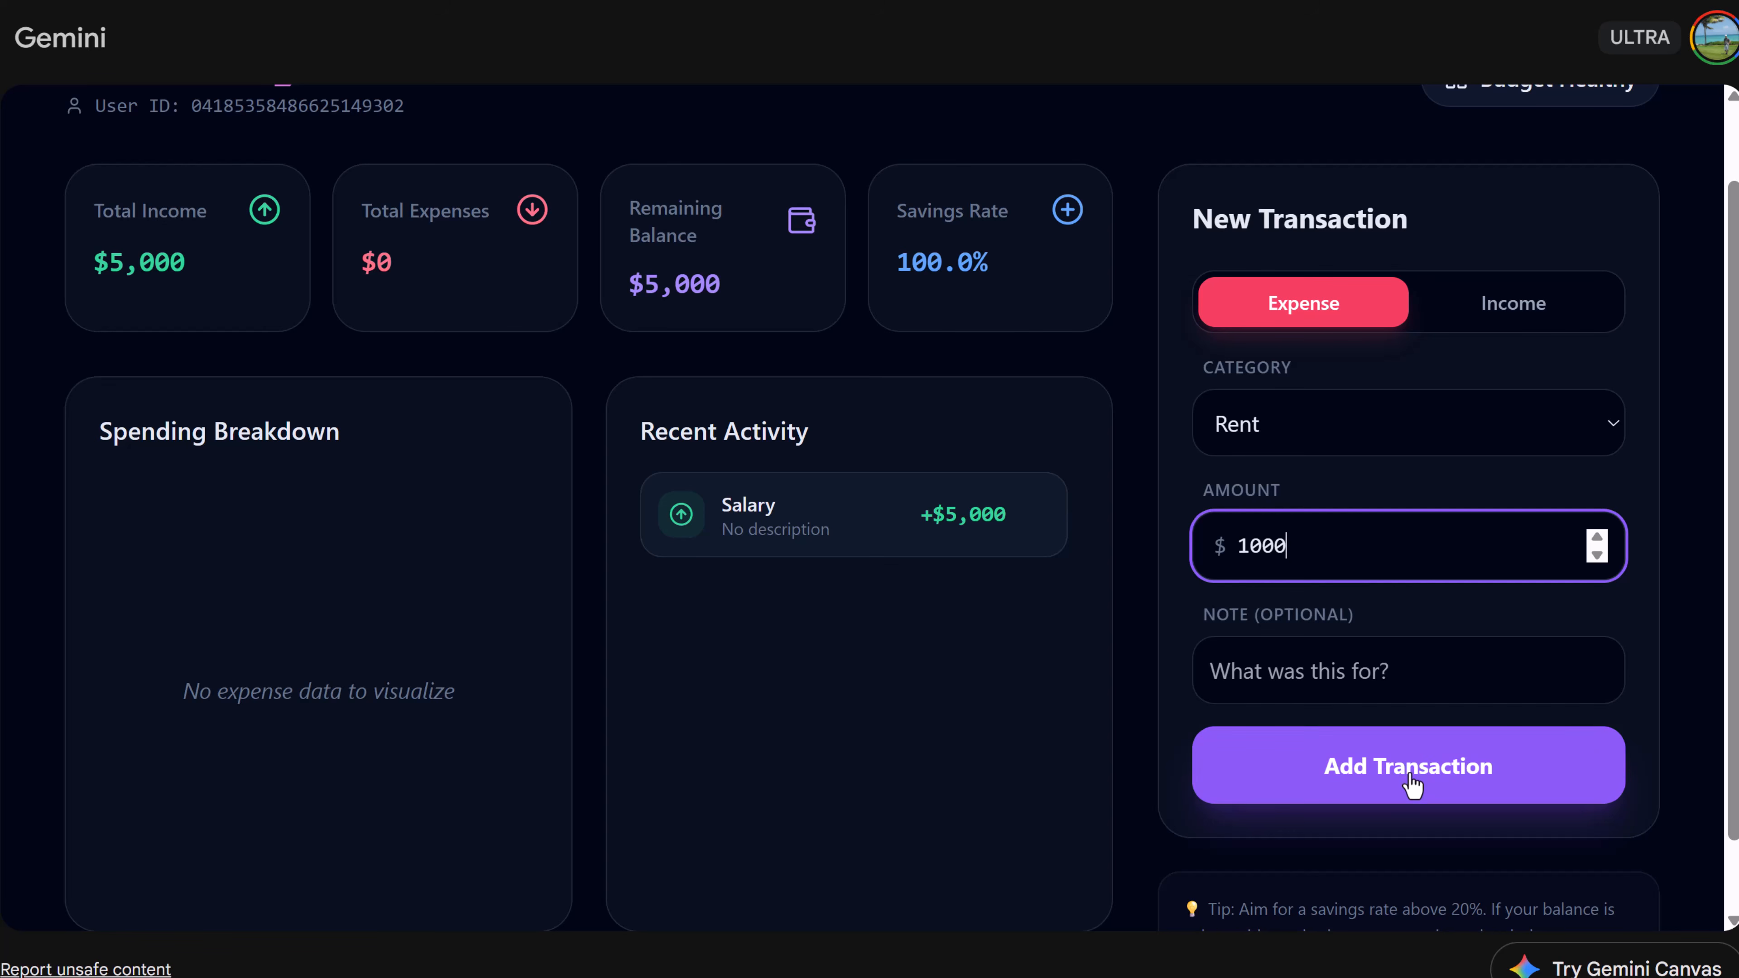
click(1414, 788)
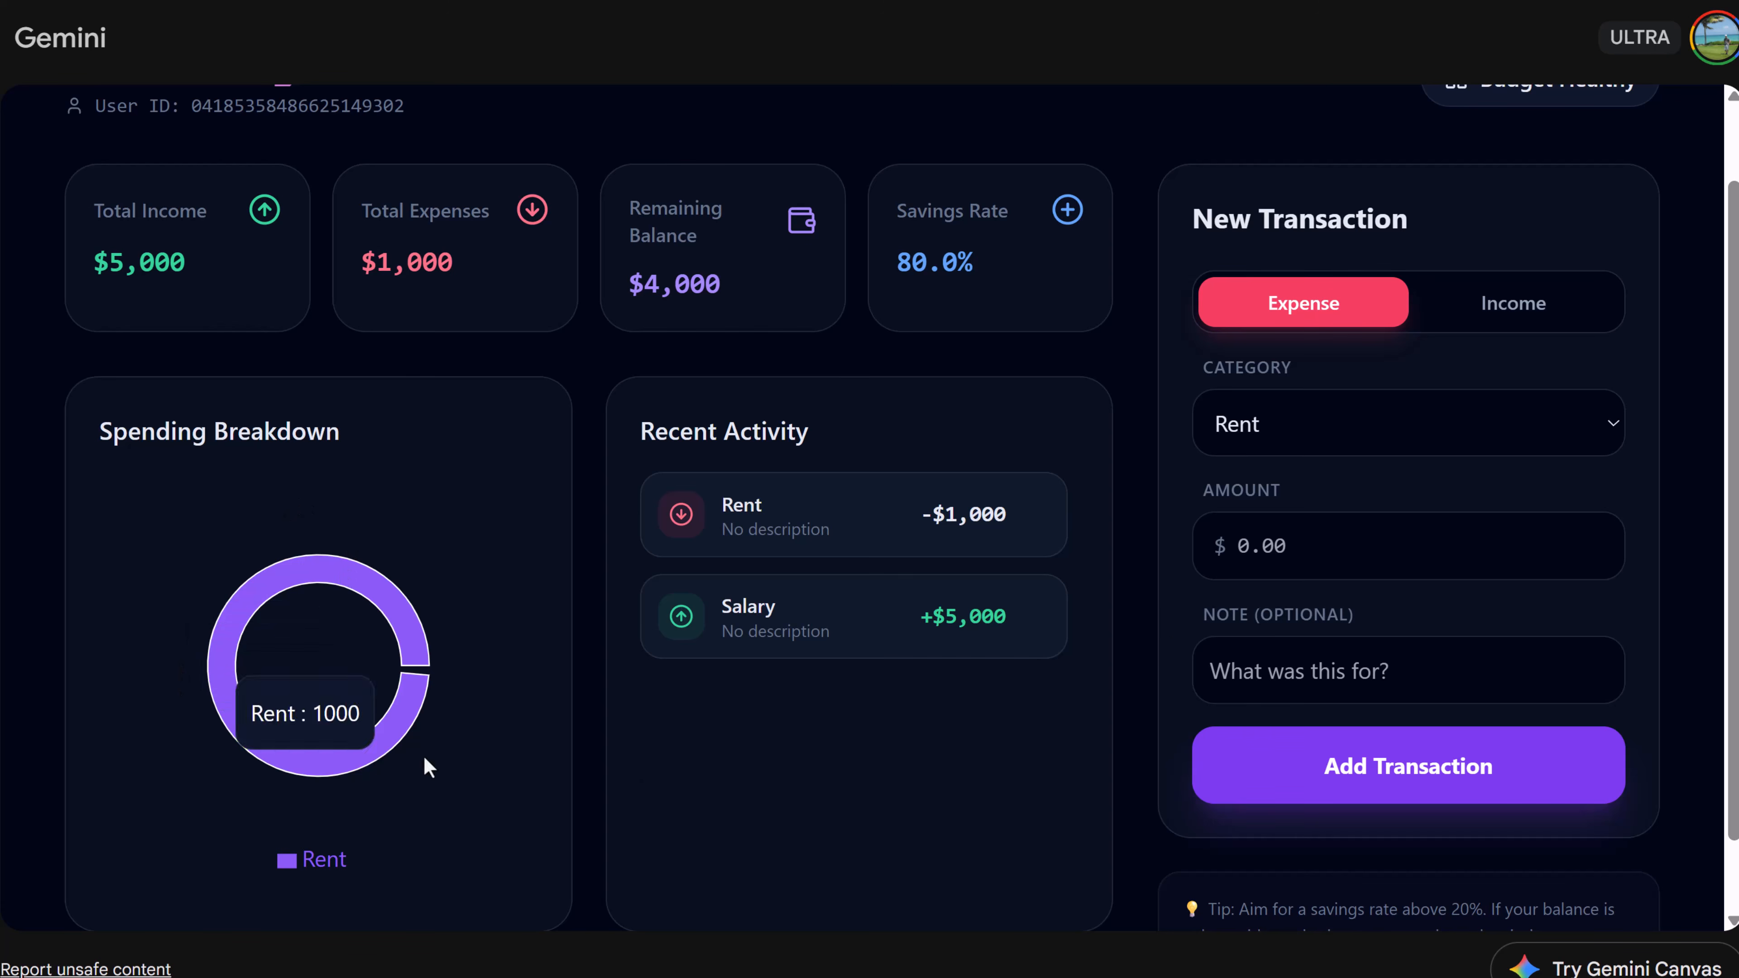
- Add an expense transaction in the Entertainment category for 5000
click(1415, 428)
click(1369, 583)
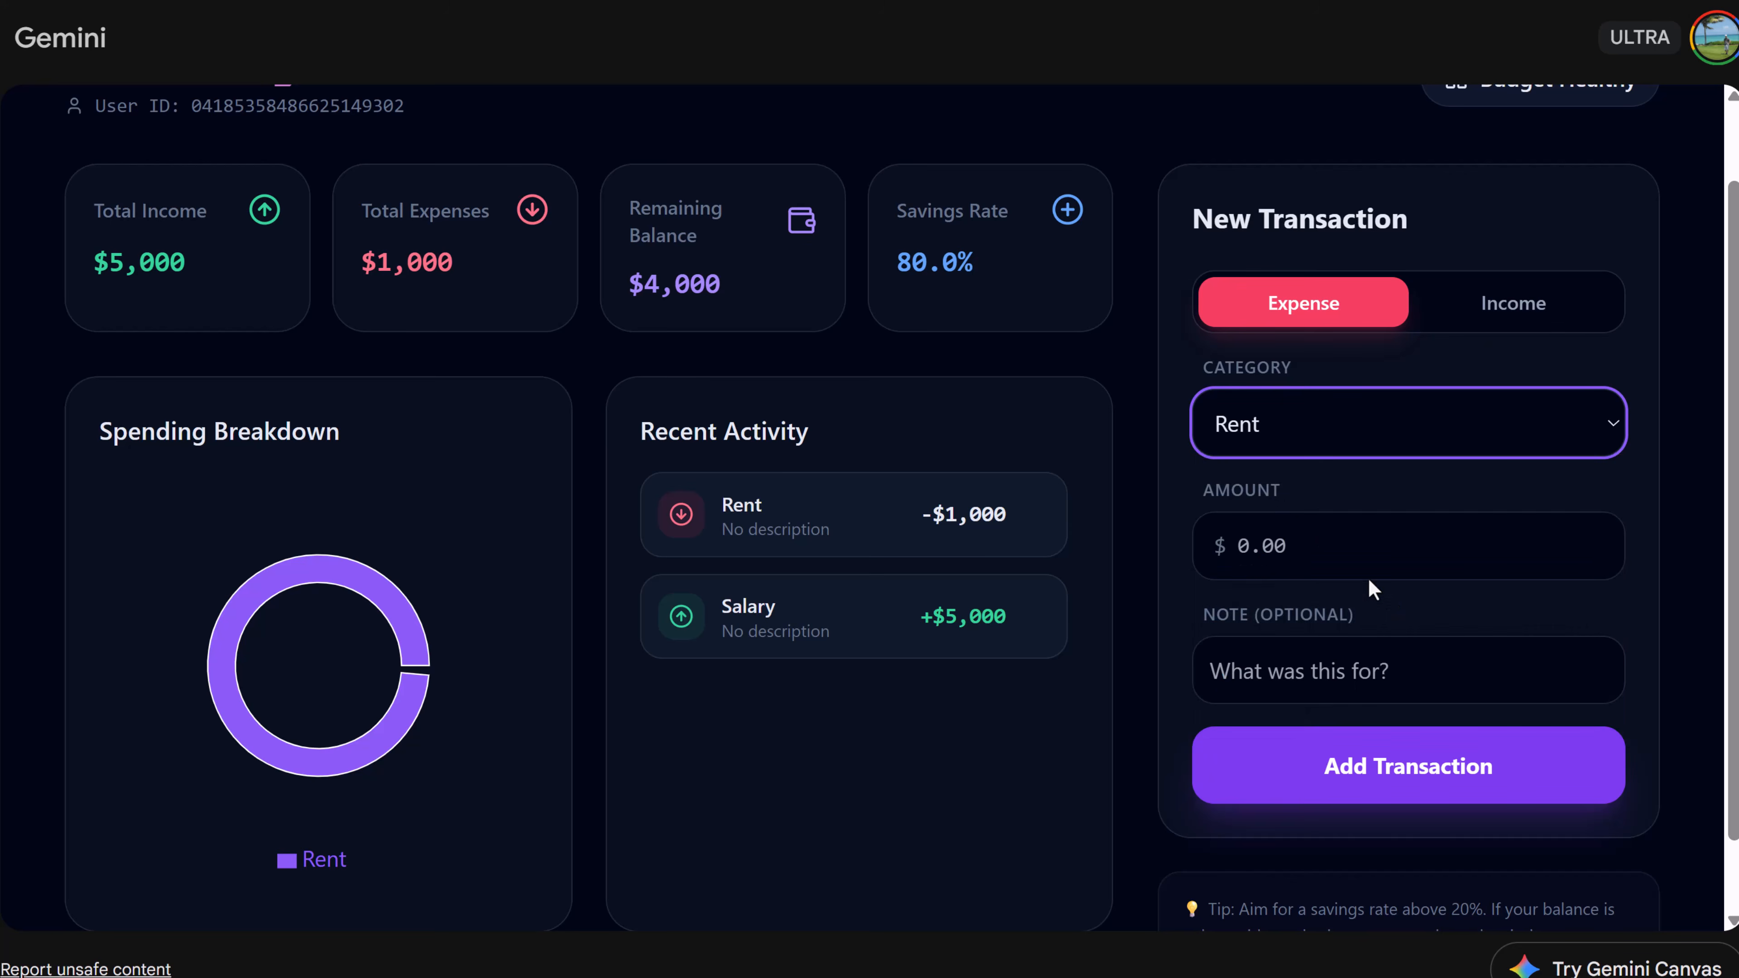
click(1310, 559)
text(5000)
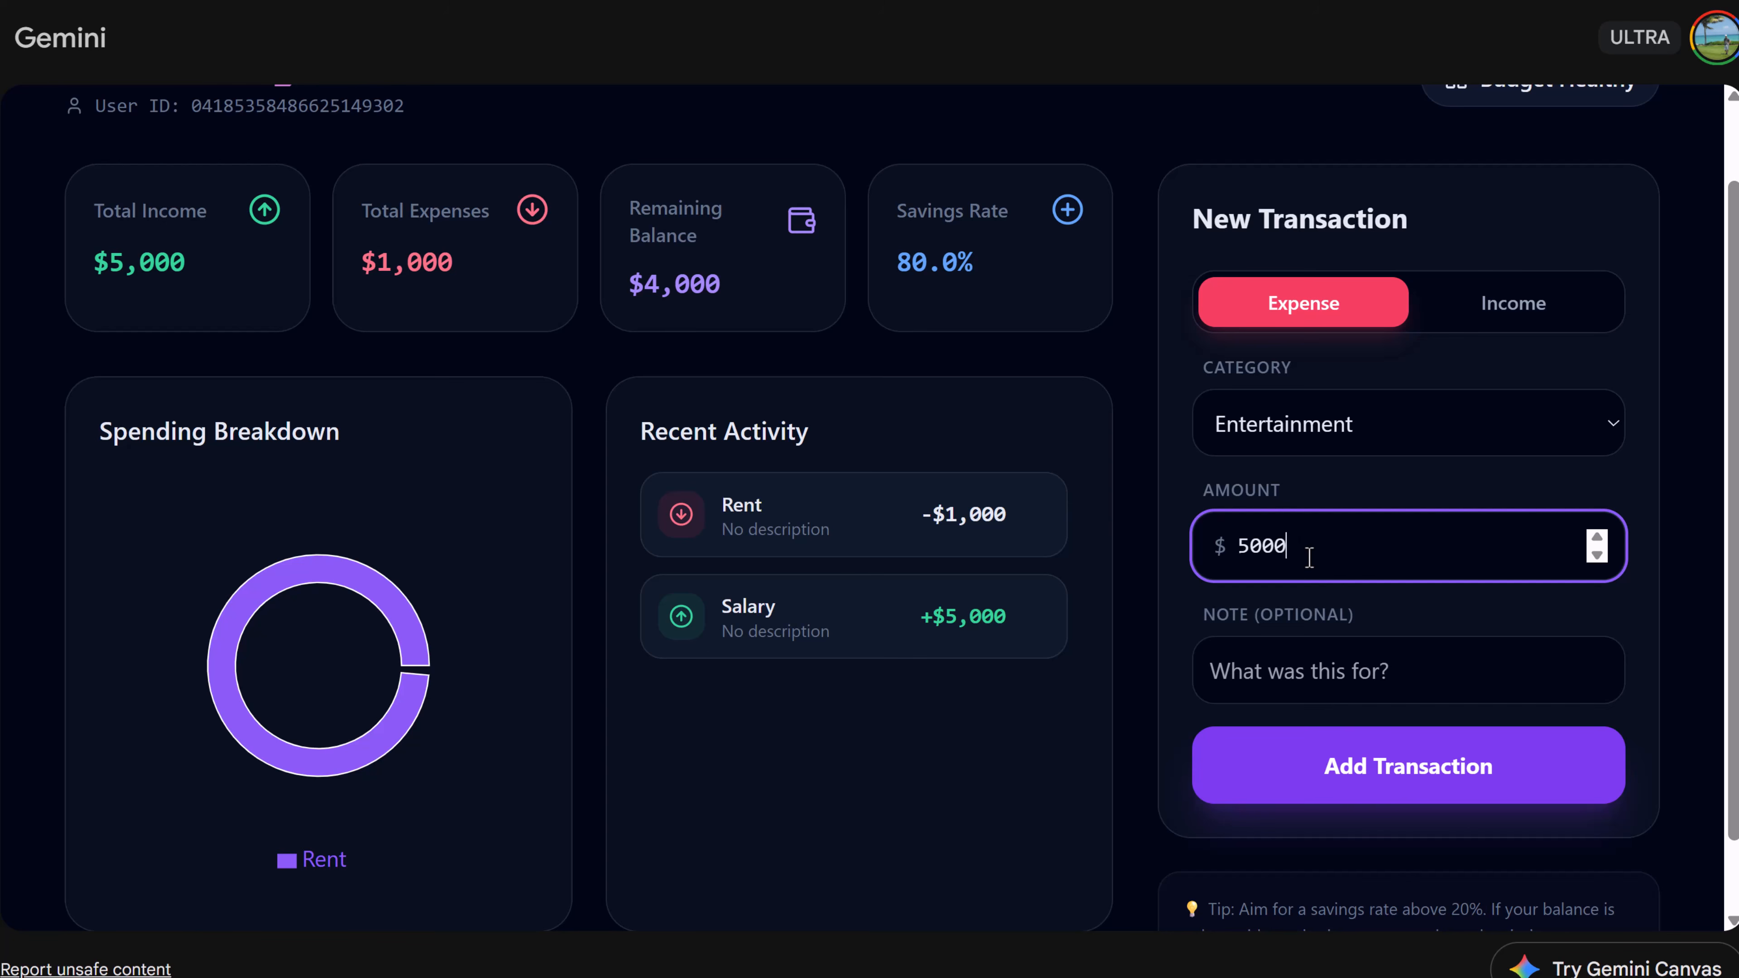
click(1407, 778)
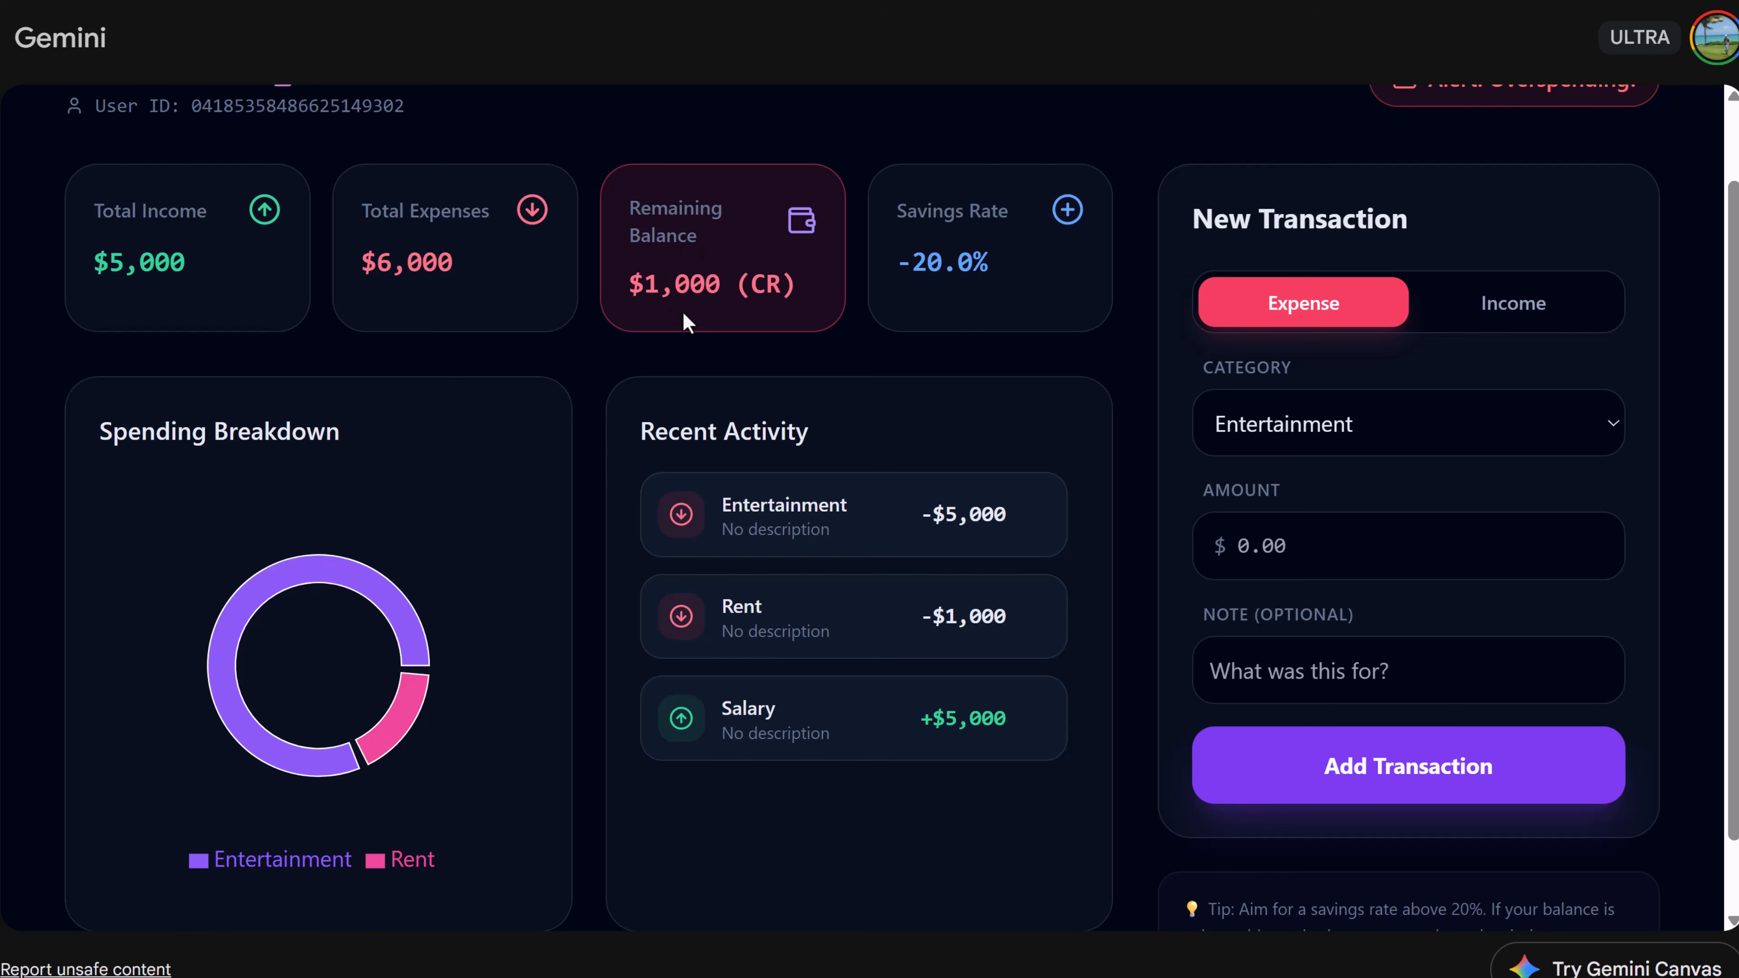
- Open the canvas share dialog again and close it
scroll(699, 319, up, 2)
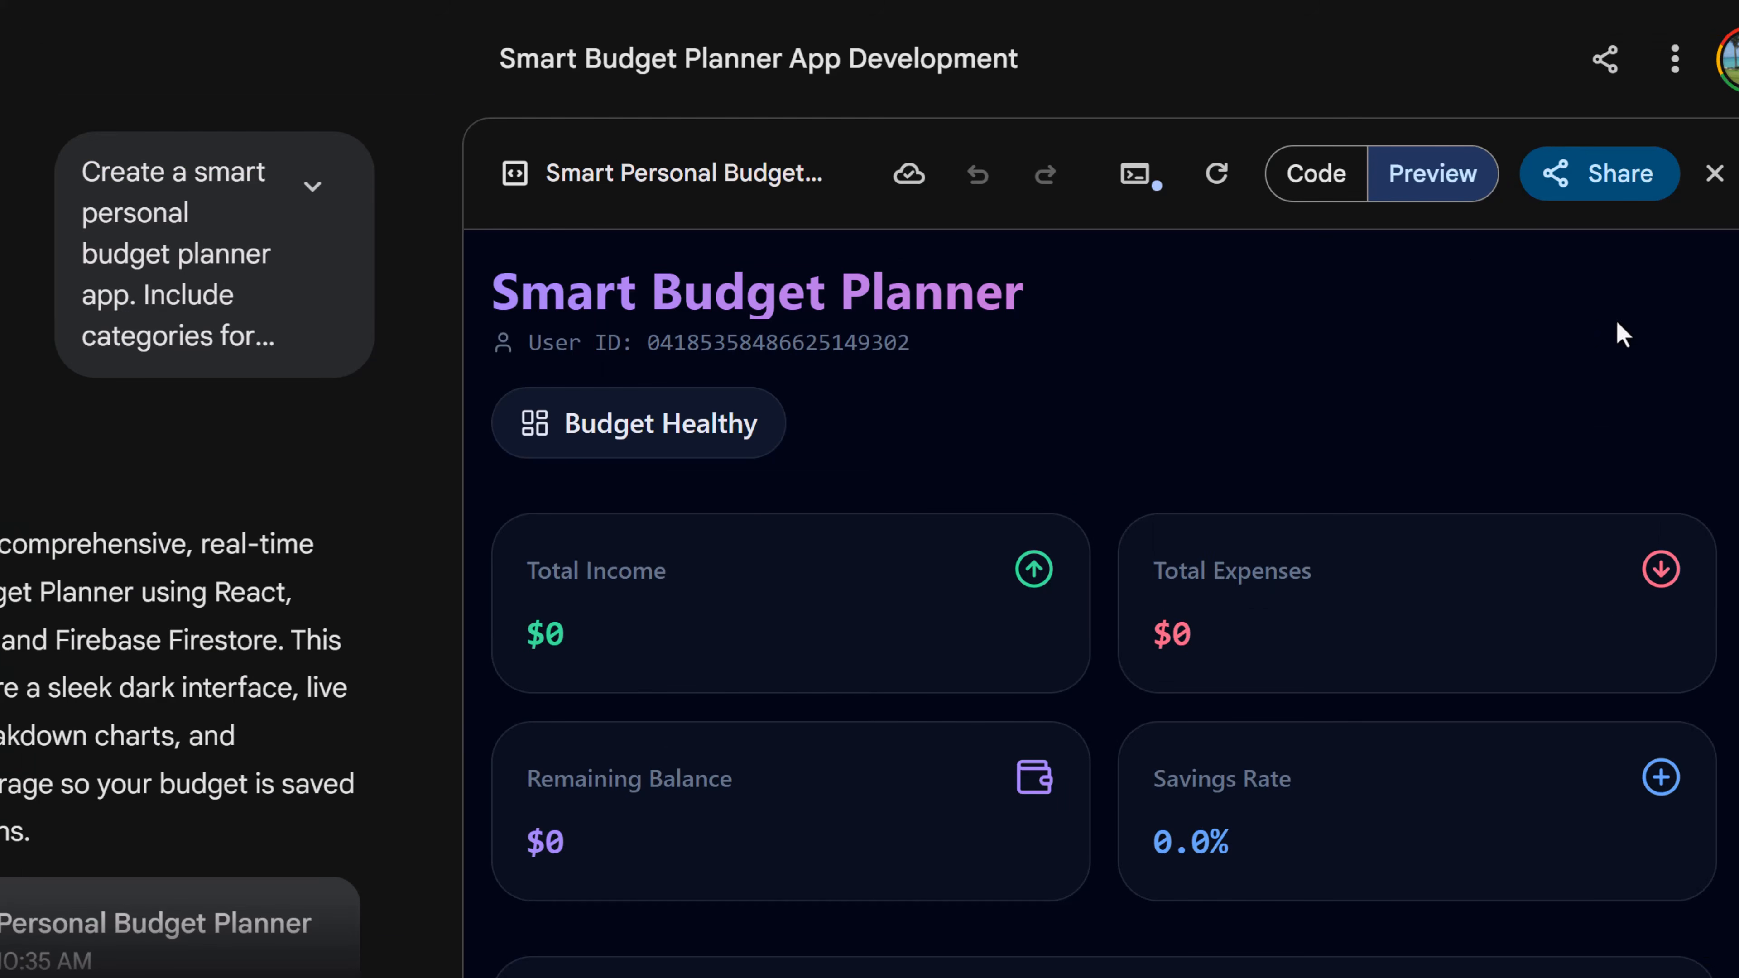
click(1609, 183)
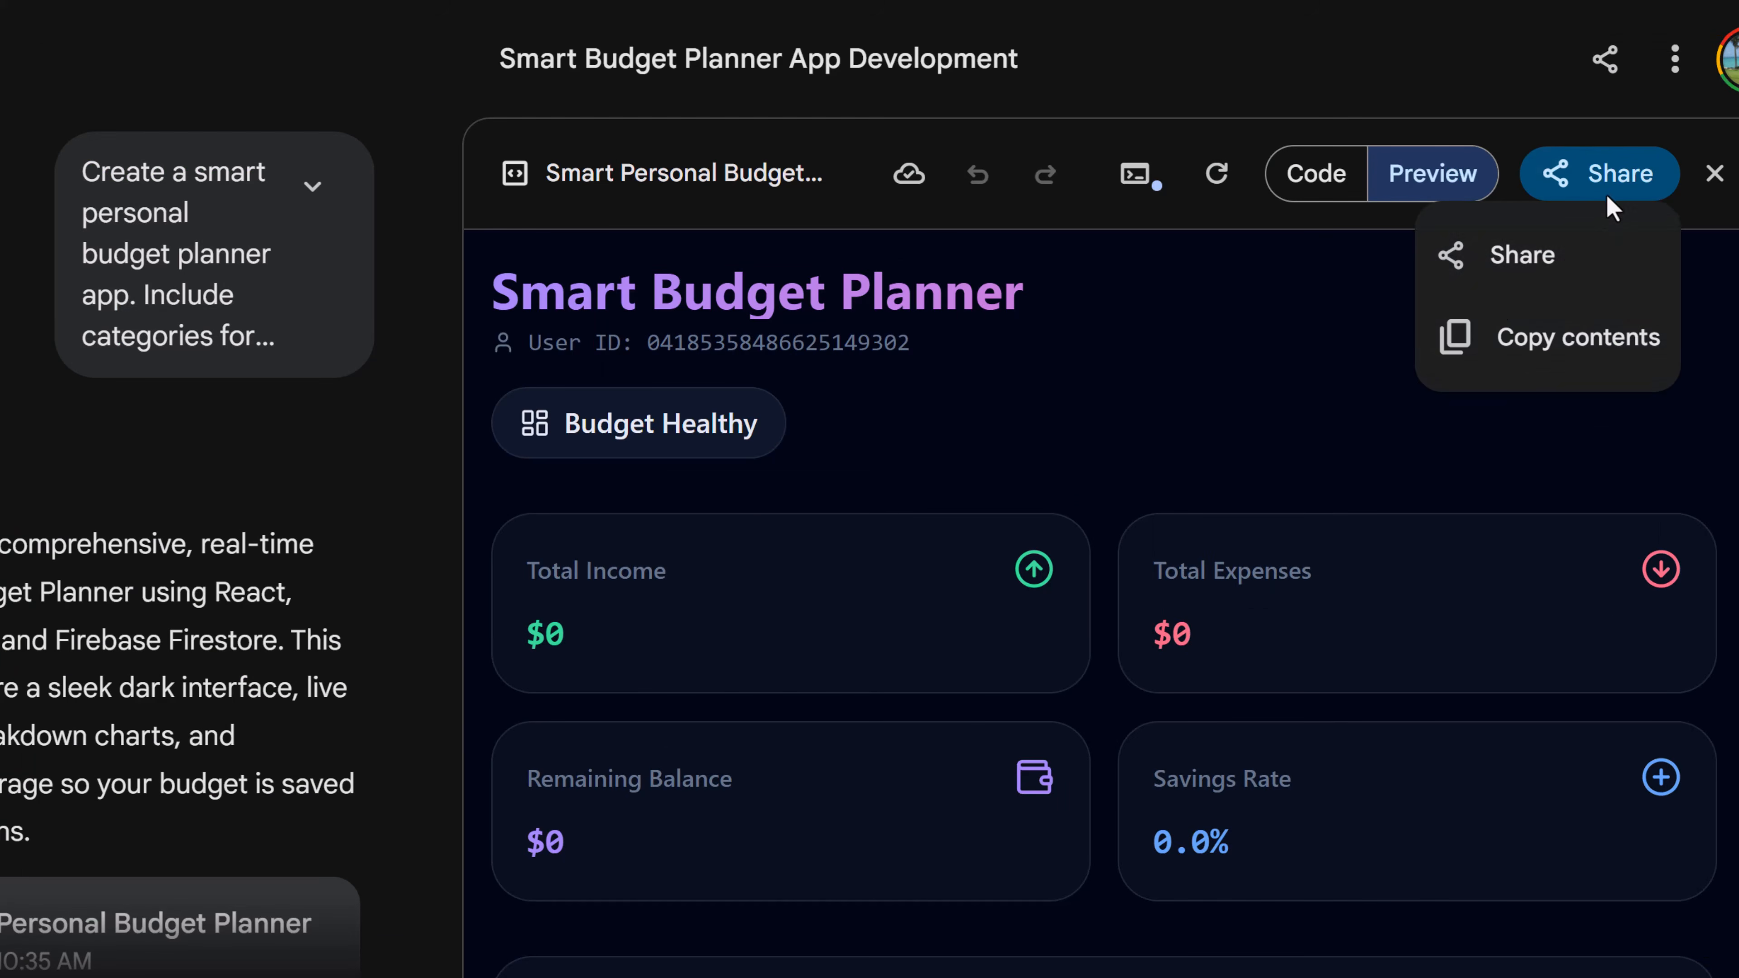
click(1506, 282)
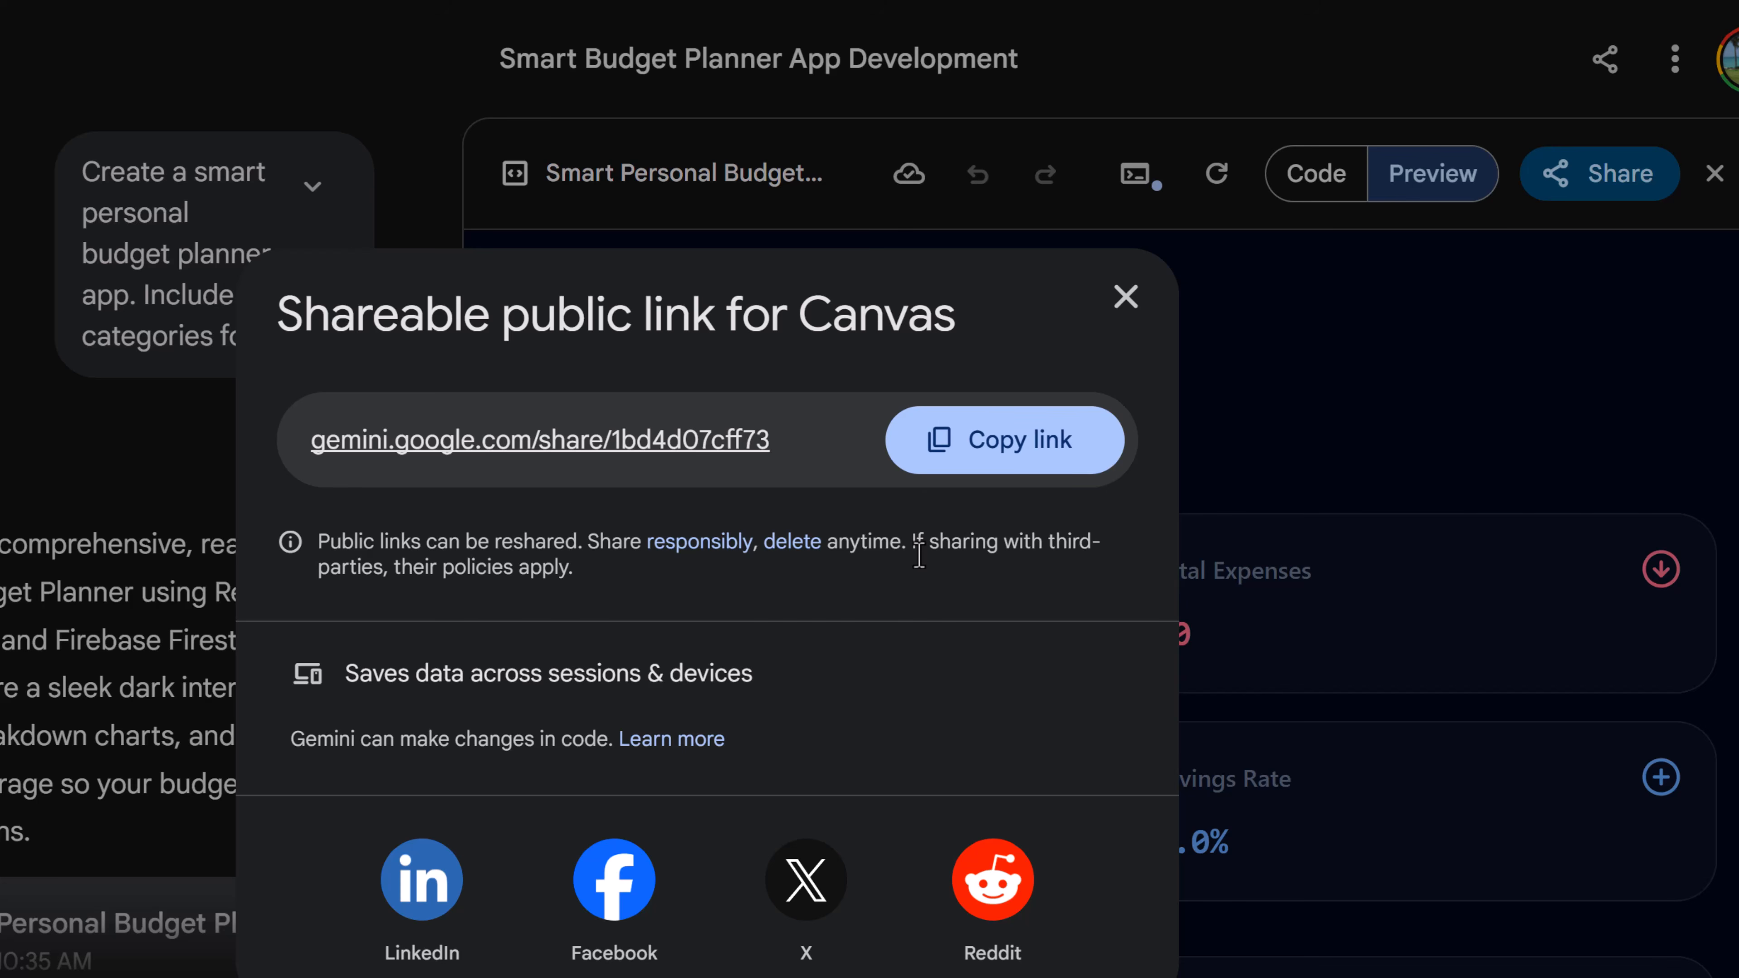
click(1125, 301)
- Attach the NotebookLM notebook 'NASA Space Launch System: America's Deep Space Rocket' to a new prompt
click(1595, 185)
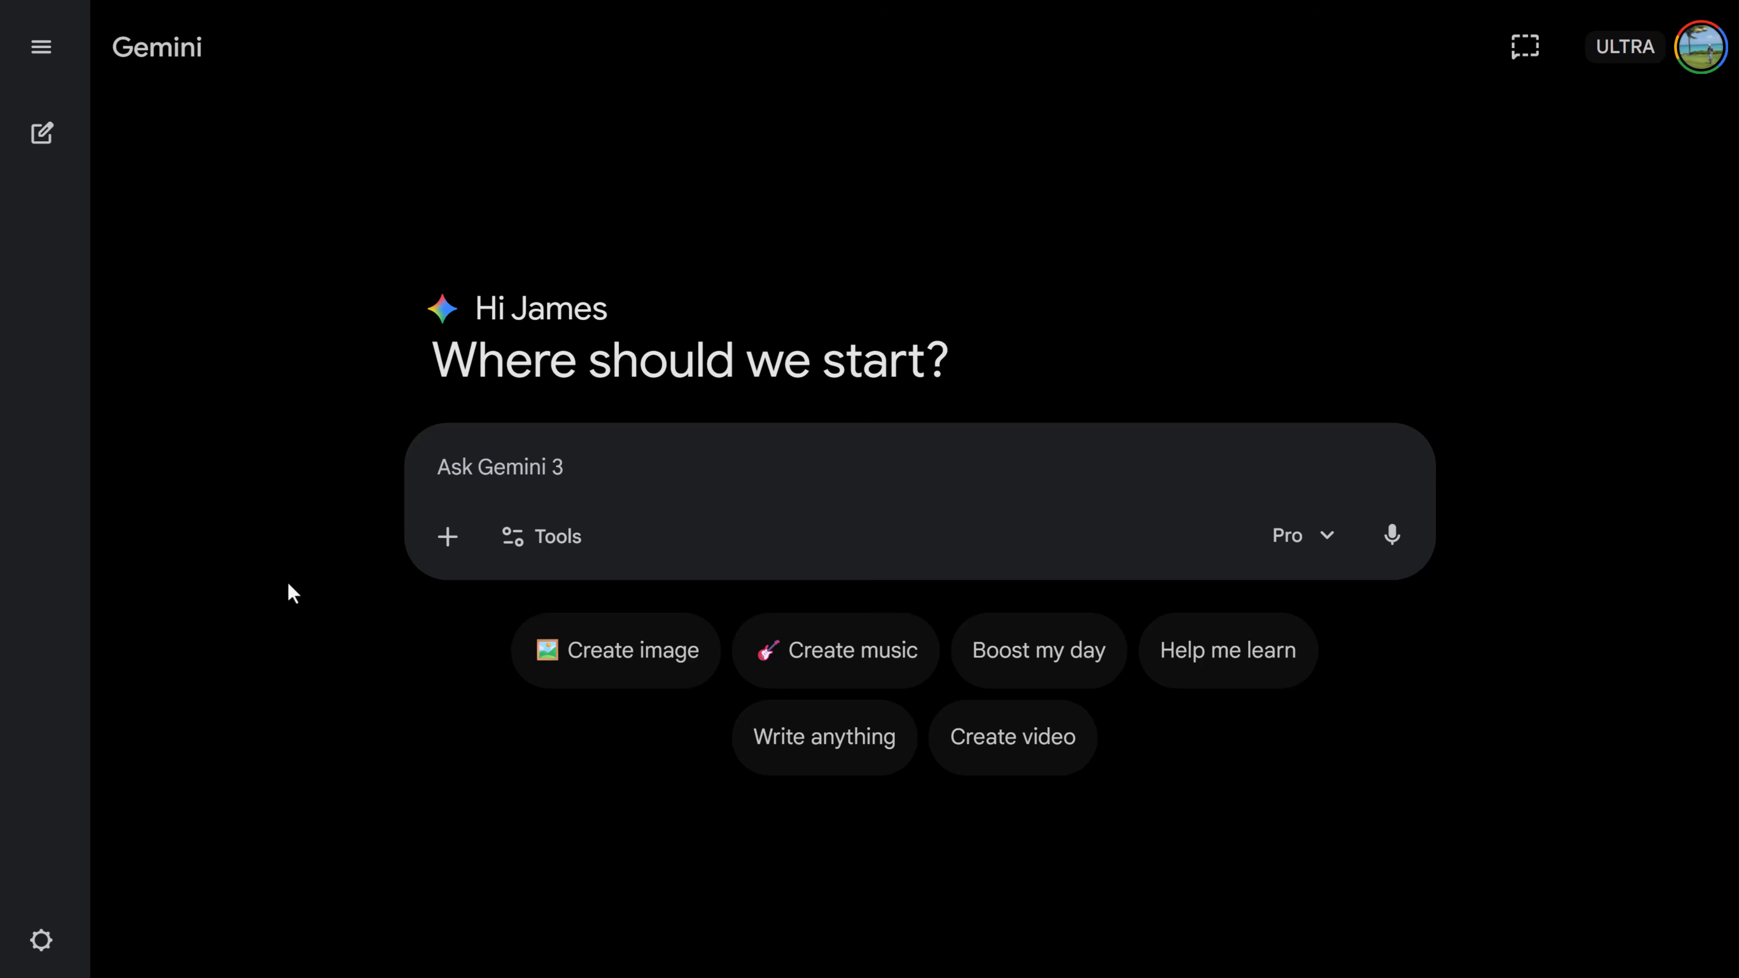
click(457, 546)
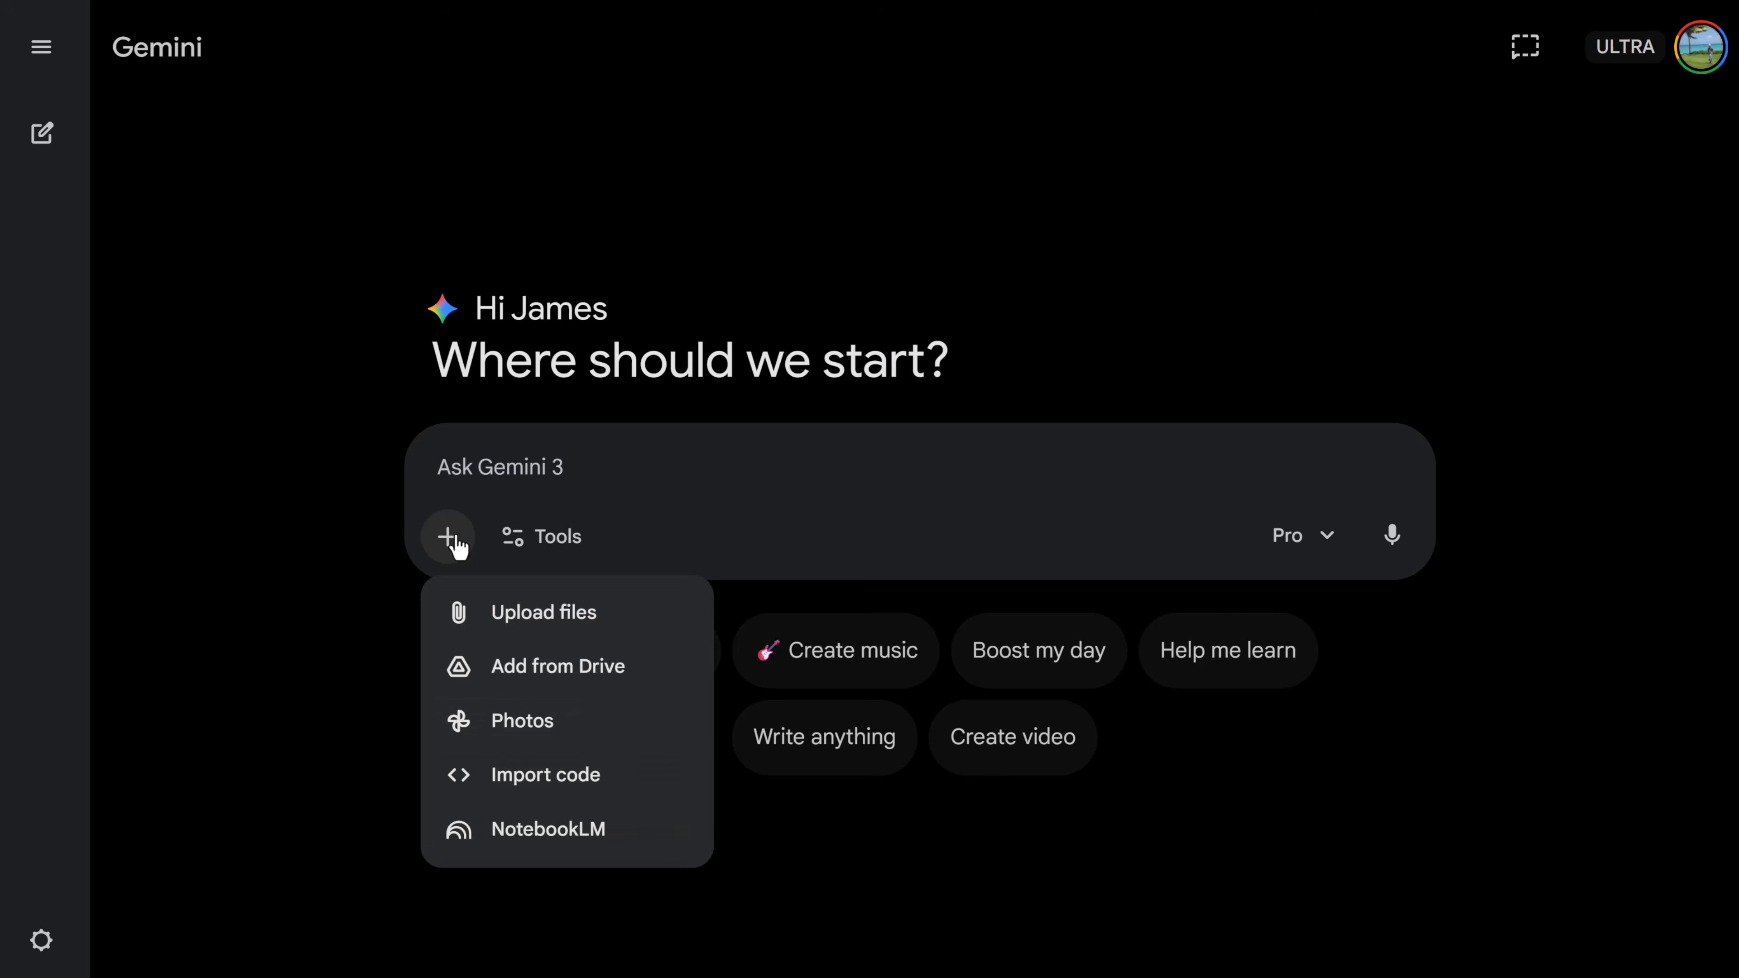
click(574, 837)
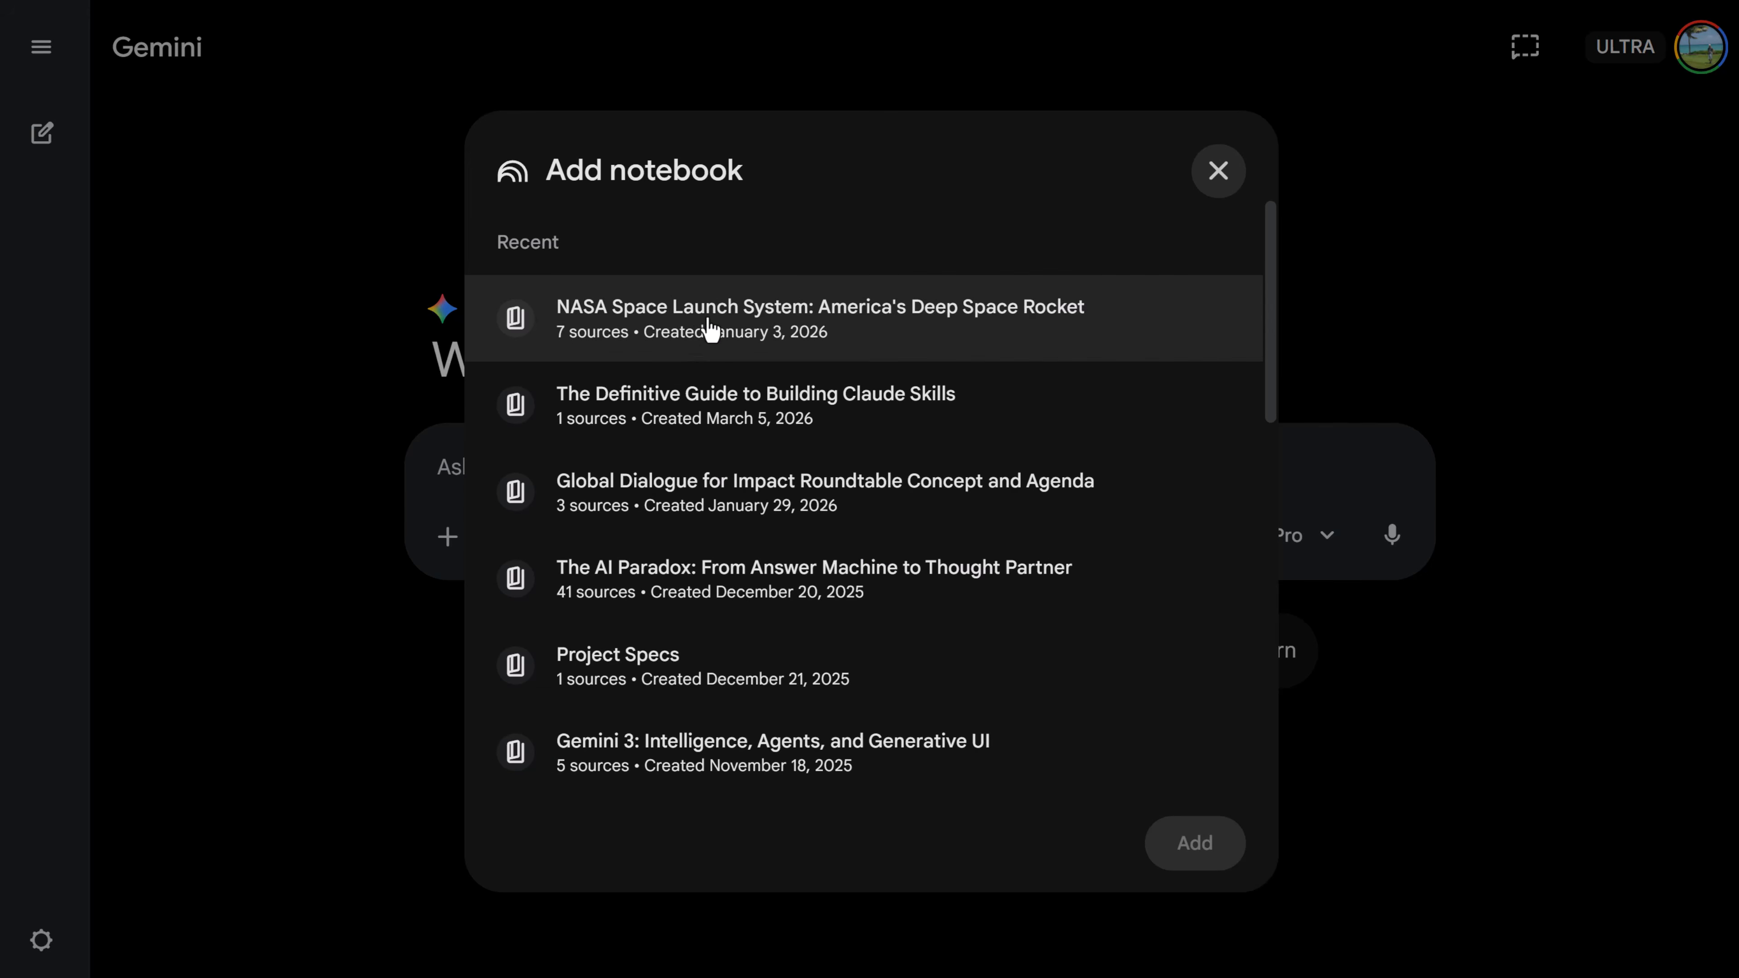
click(712, 330)
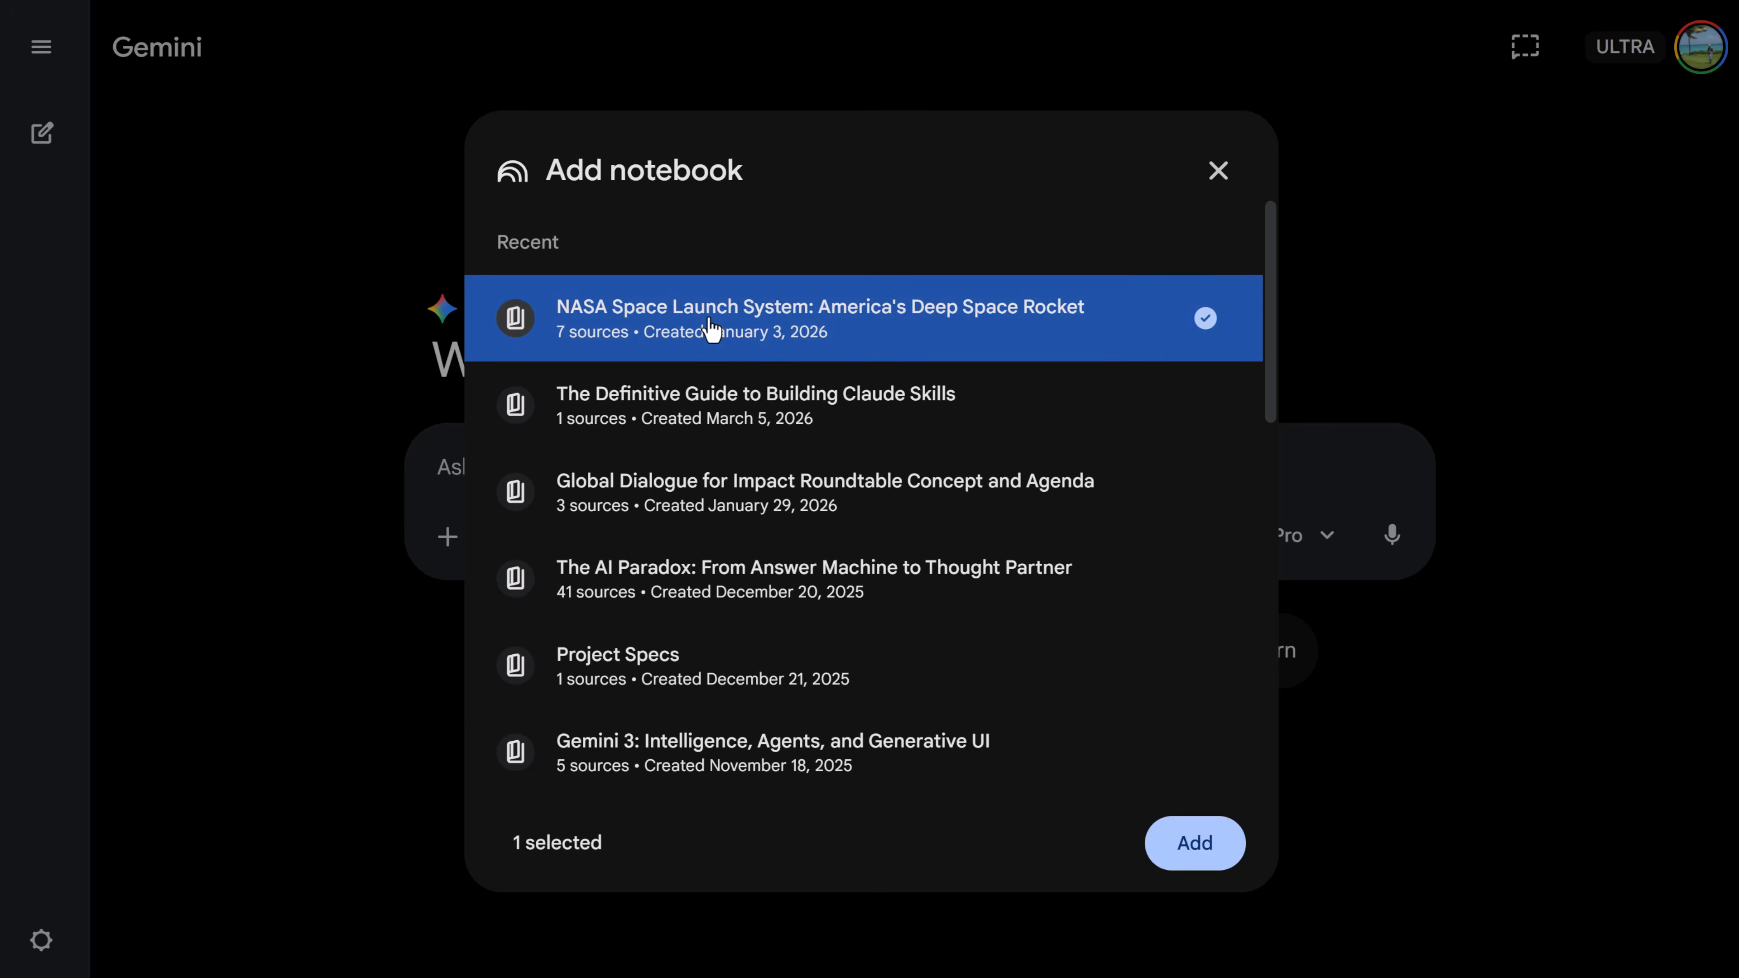
click(1176, 840)
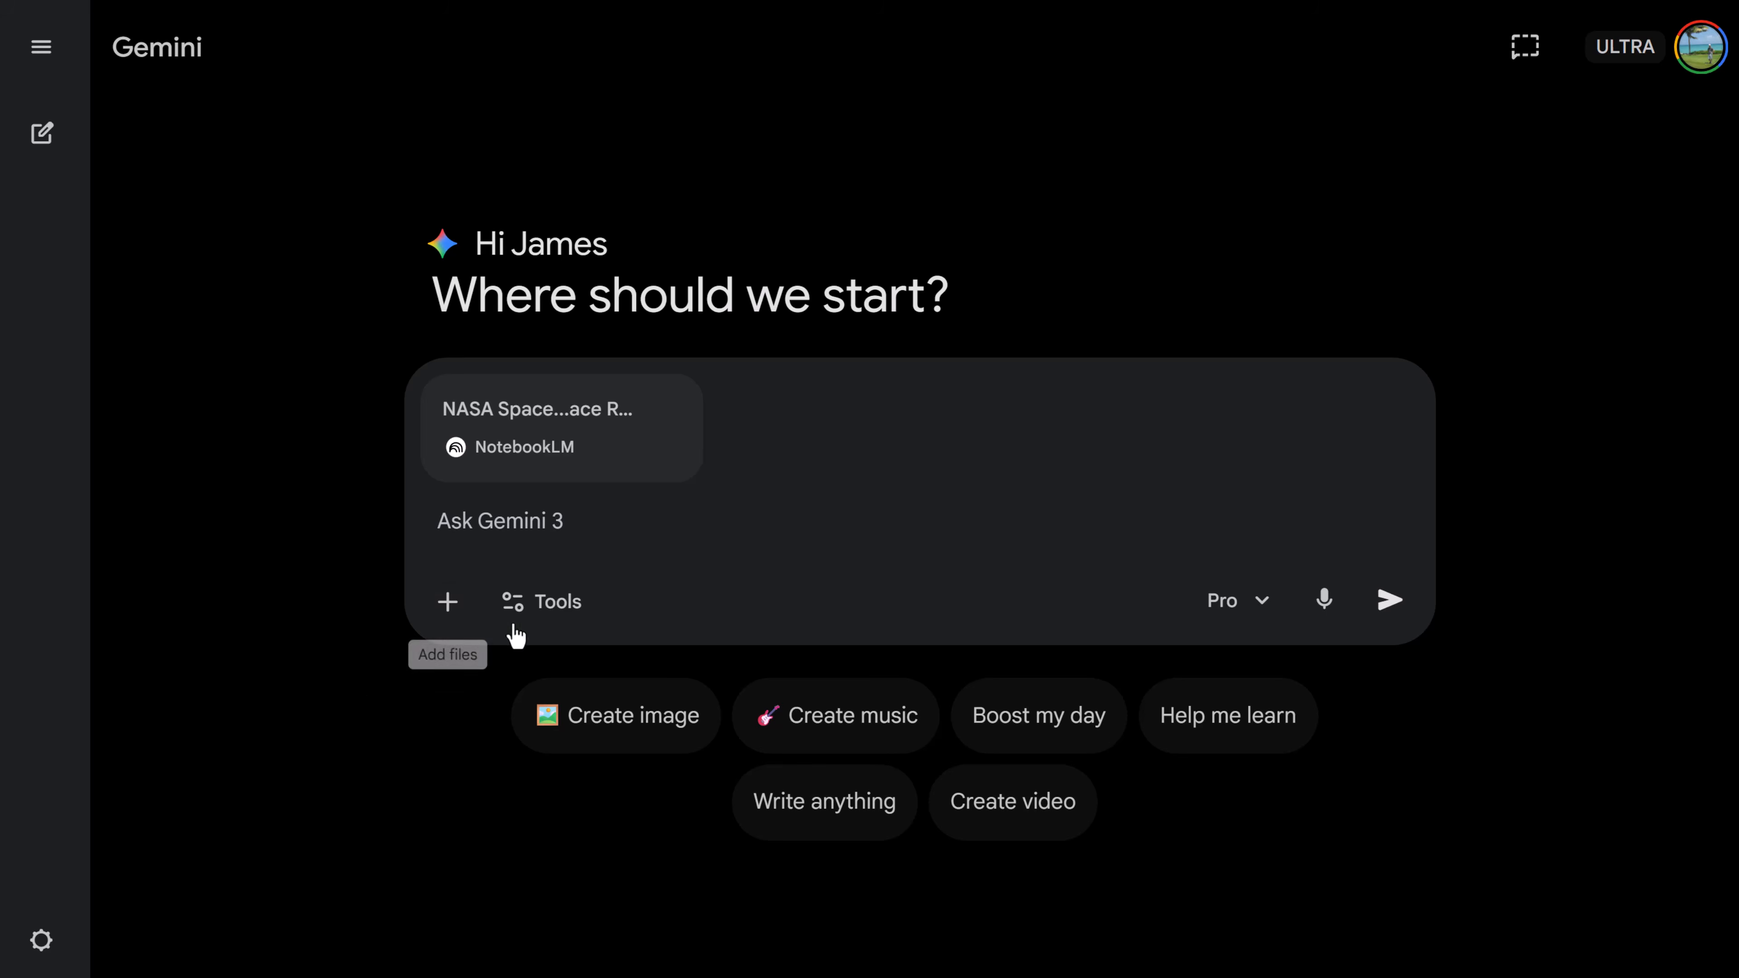
- Enable Canvas, paste the Artemis educational website prompt for the attached notebook, and submit it
click(515, 612)
click(623, 782)
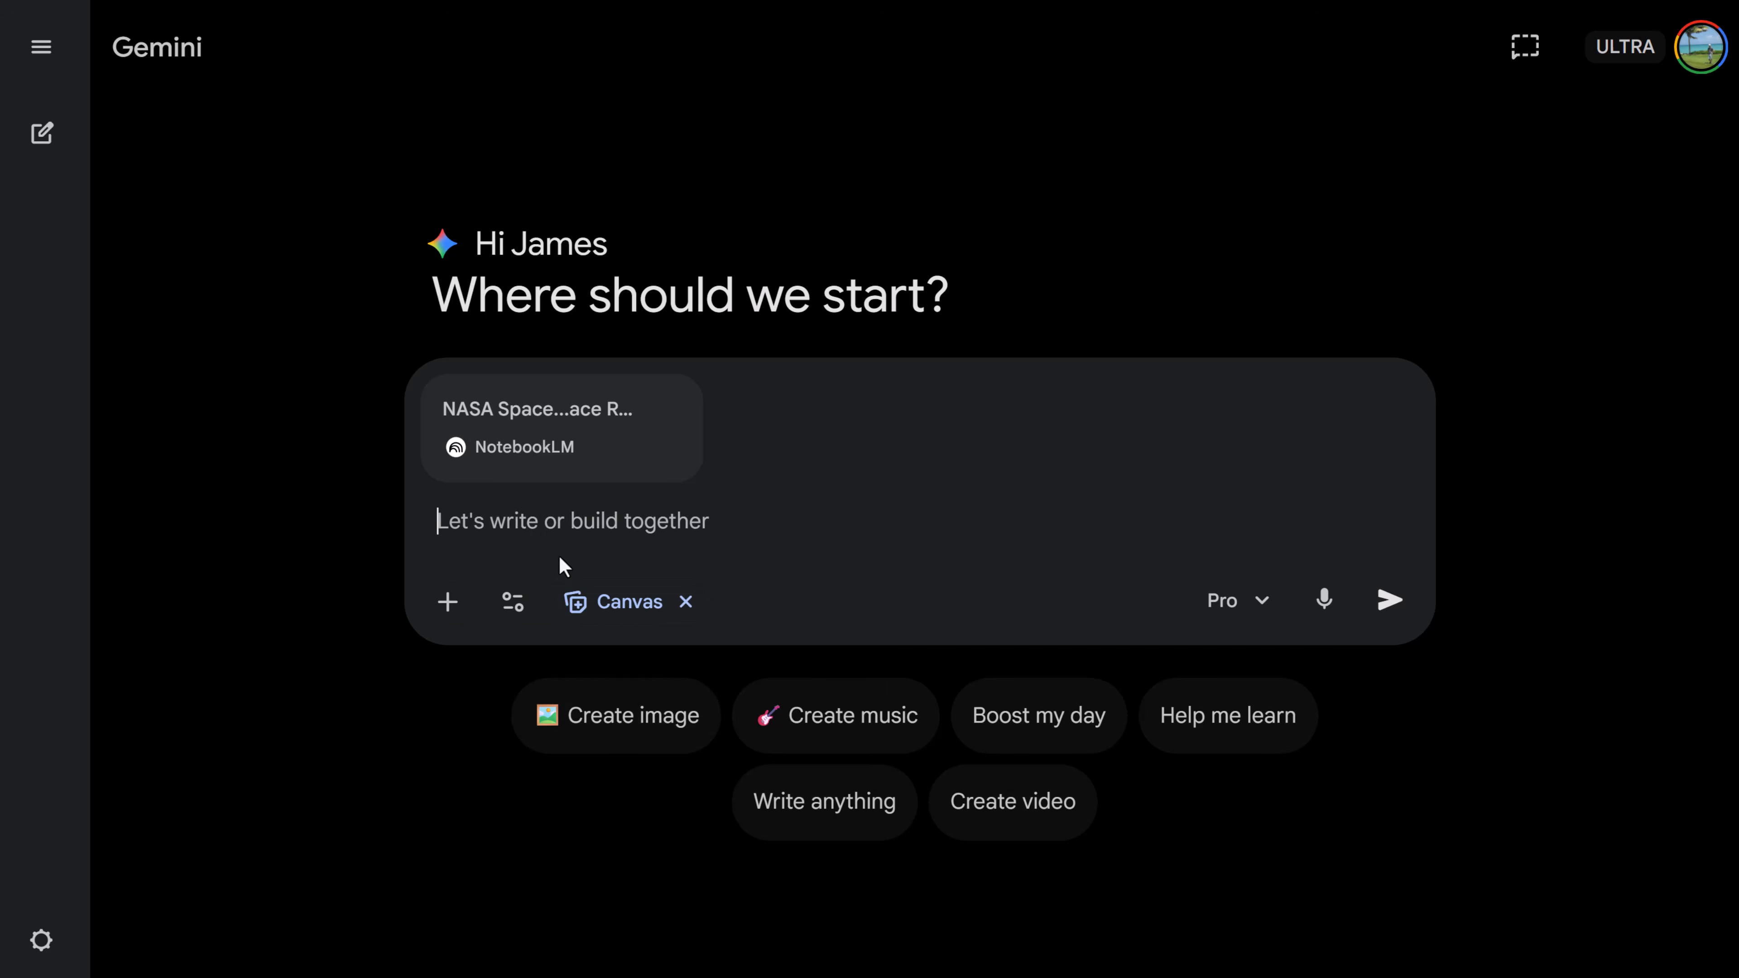
text(Analyze the attached NotebookLM research about the NASA Artemis Missions and generate a complete, single-page educational website in a single HTML file. I need you to act as both the UX designer and the developer. >First, structure the content logically: include a 'Mission Overview' hero banner, a 'Deep Dives & Technical Data' section for payloads and engineering specs, and a 'Launch Timeline'. Extract the core takeaways from the research to populate these sections. >Build the entire page using Tailwind CSS via CDN. The design language must be clean and technical: use deep space blue backgrounds, stark white text, soft rounded corners, and vibrant accent buttons. Implement a sticky top navigation bar with smooth scrolling to each section. Use responsive CSS grid for the technical data cards, and ensure they have interactive hover states (like a slight lift or drop shadow))
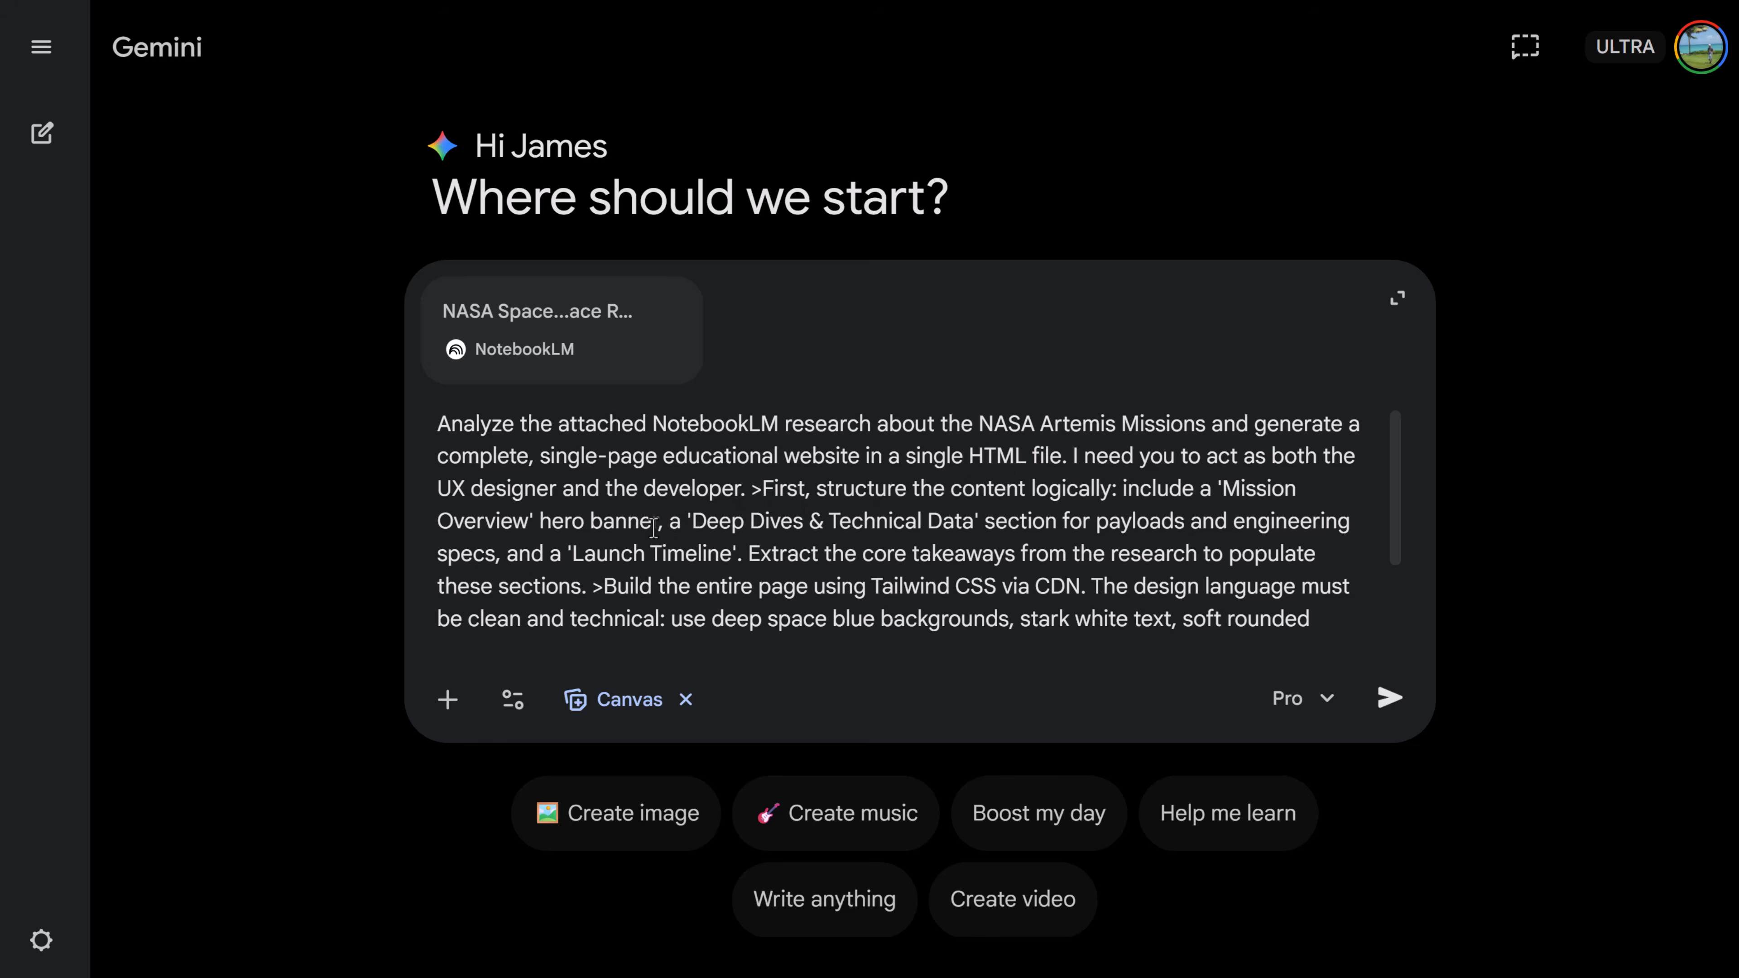
scroll(746, 515, down, 2)
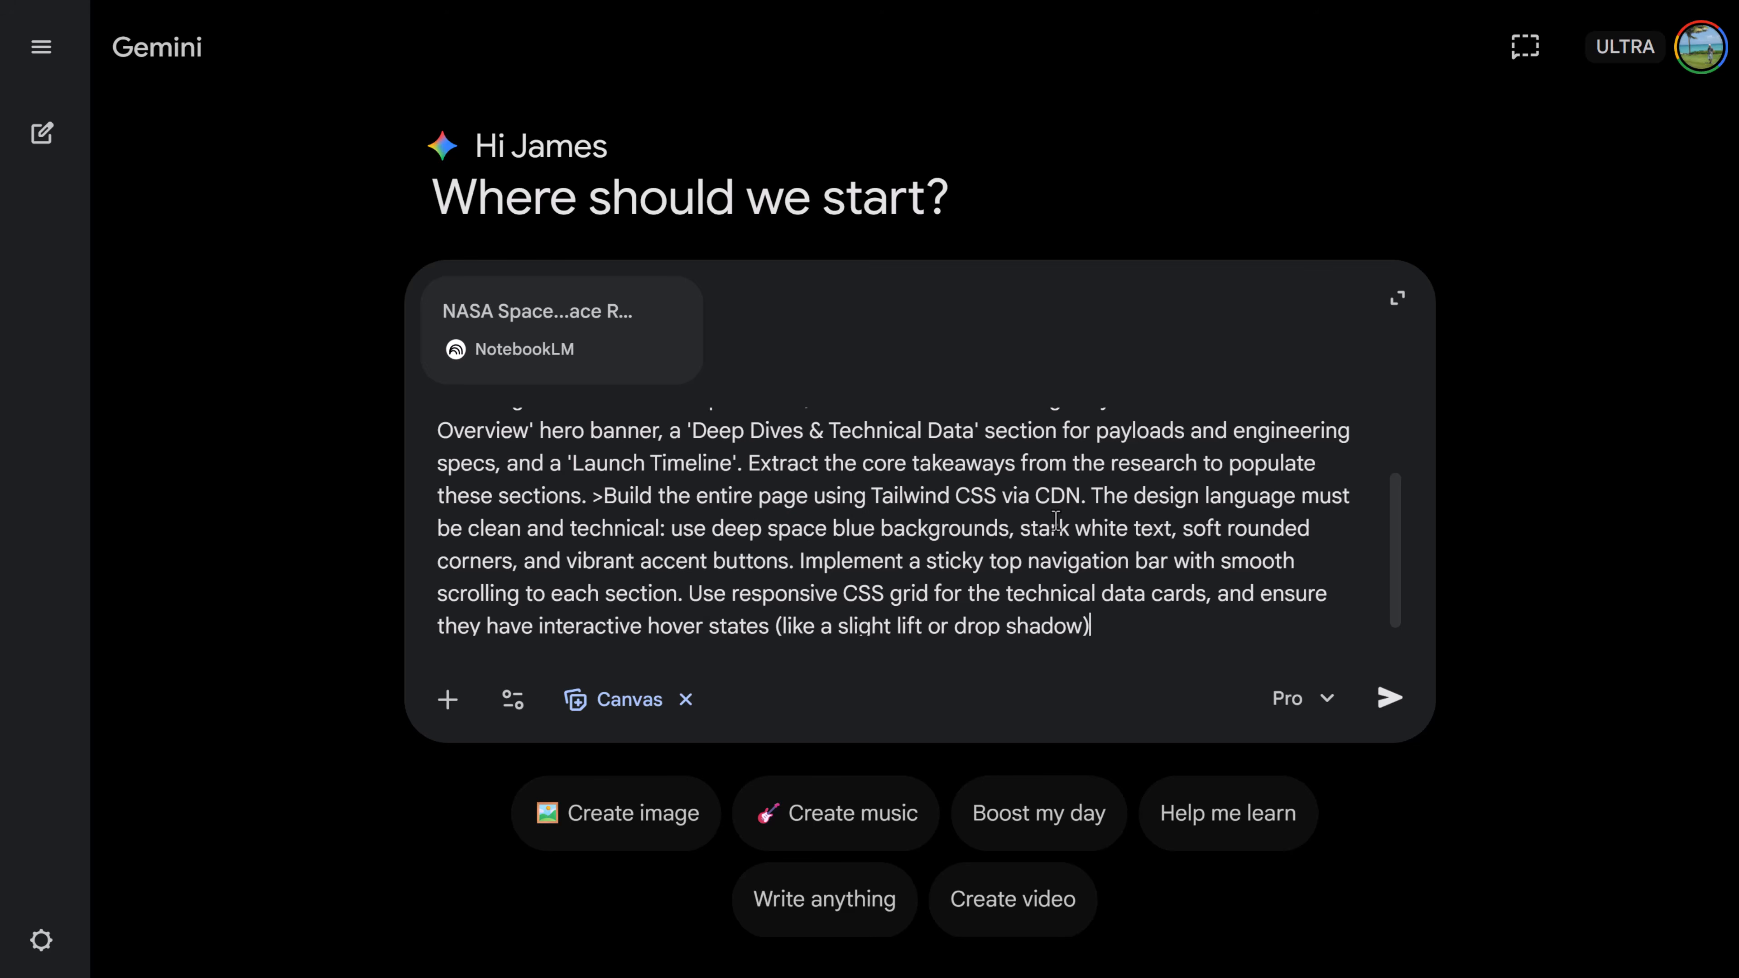
scroll(1178, 510, down, 1)
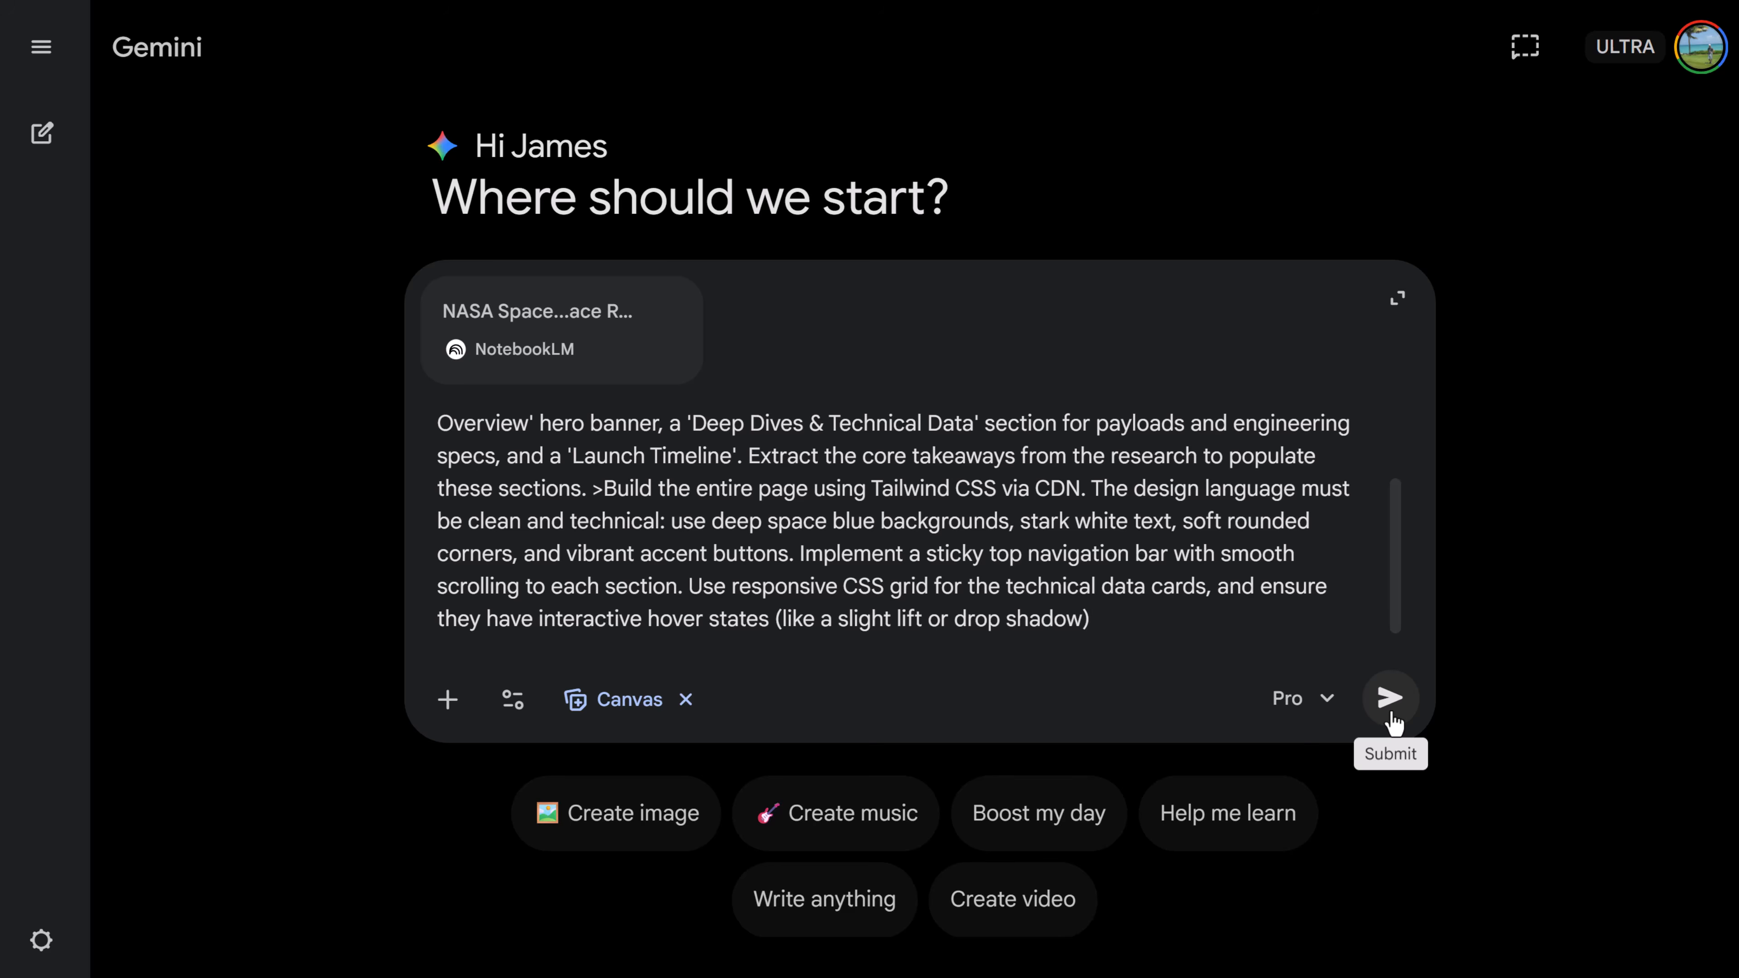
click(1391, 706)
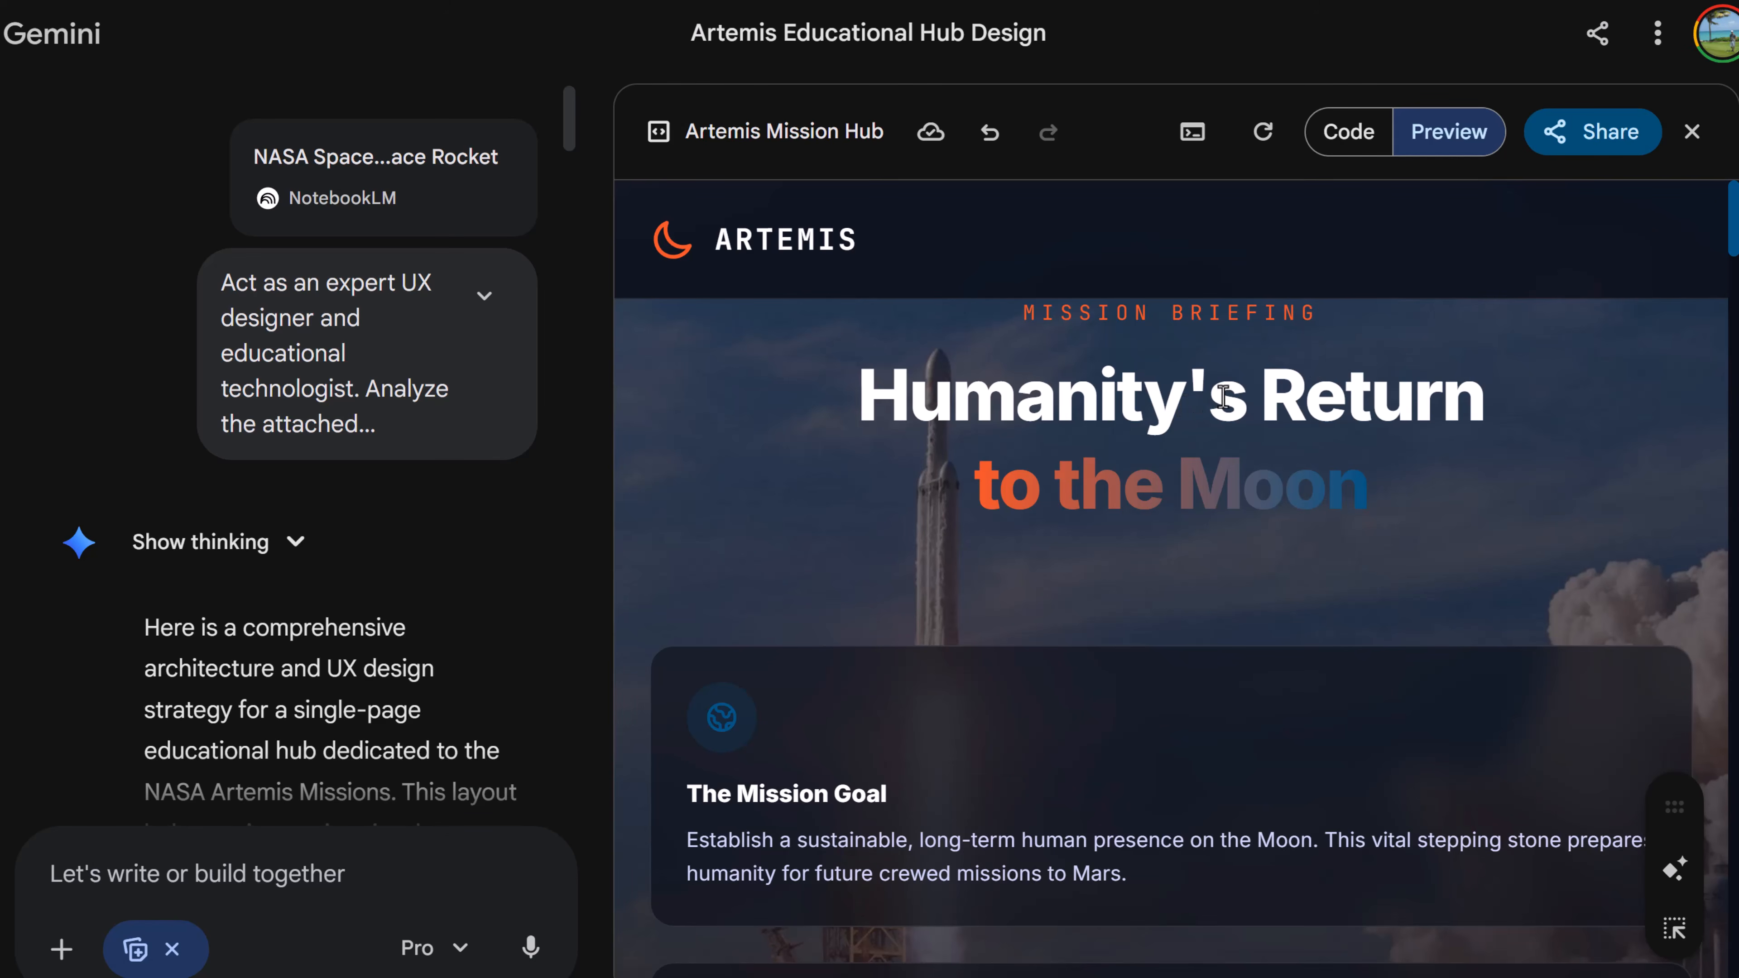
- Open the generated Artemis Mission Hub preview full-size and scroll through its sections
click(1601, 145)
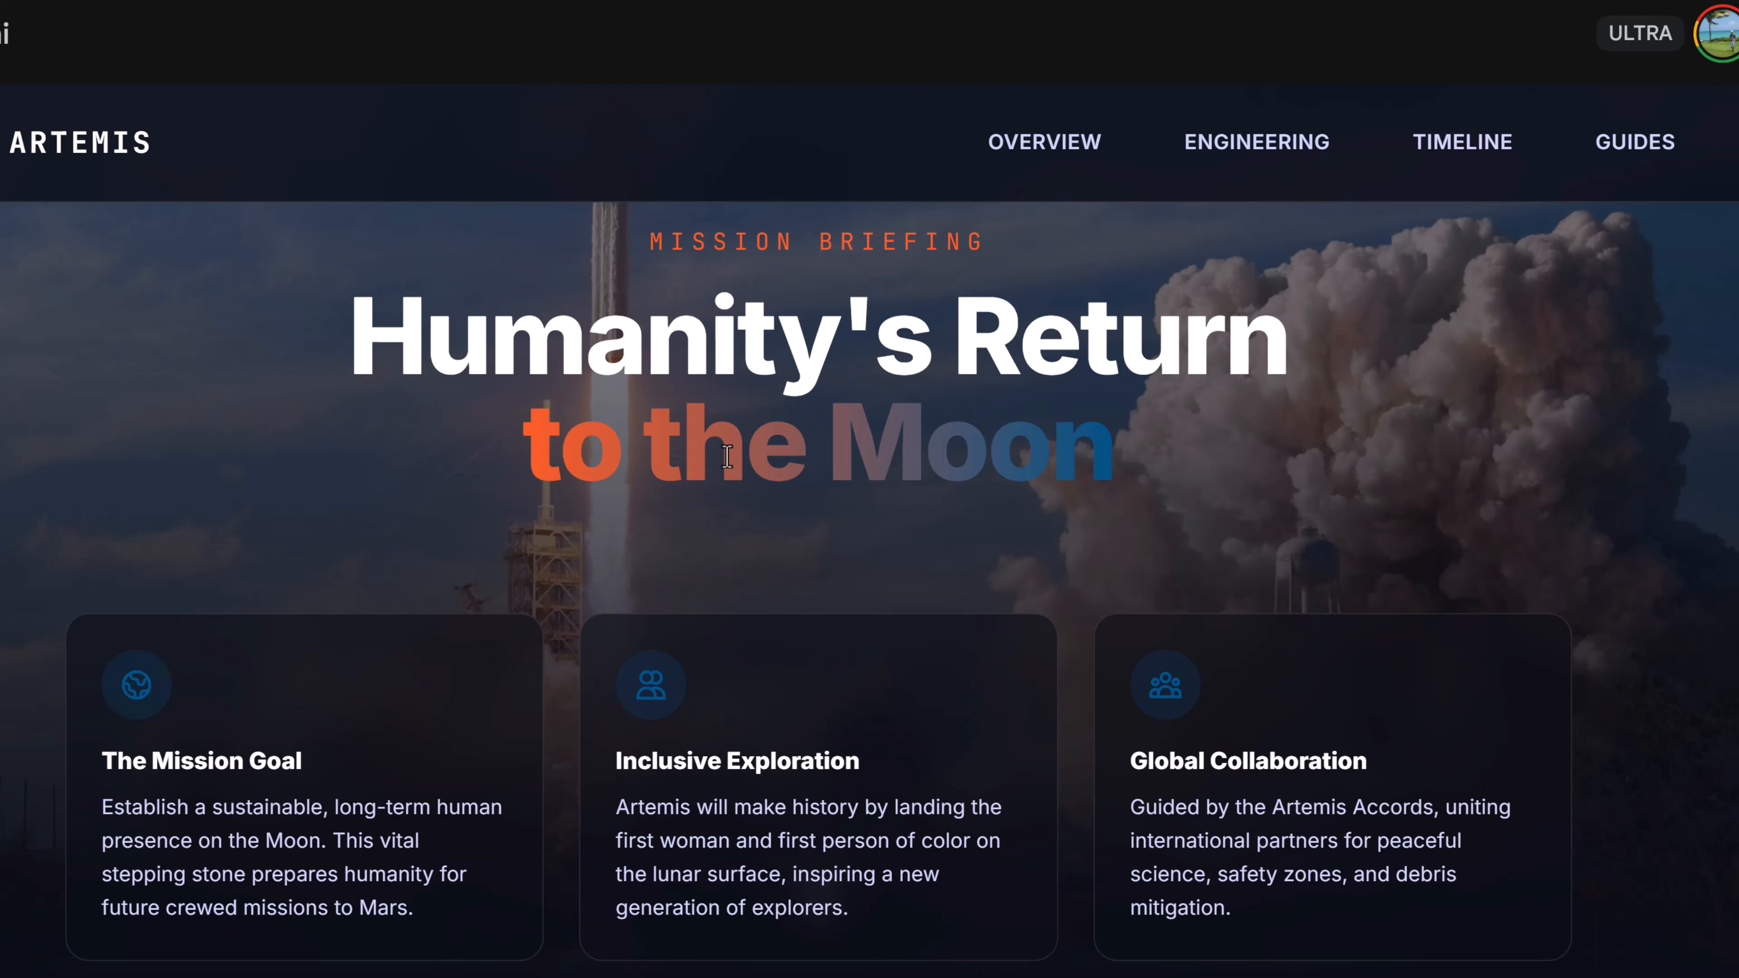
scroll(814, 377, down, 10)
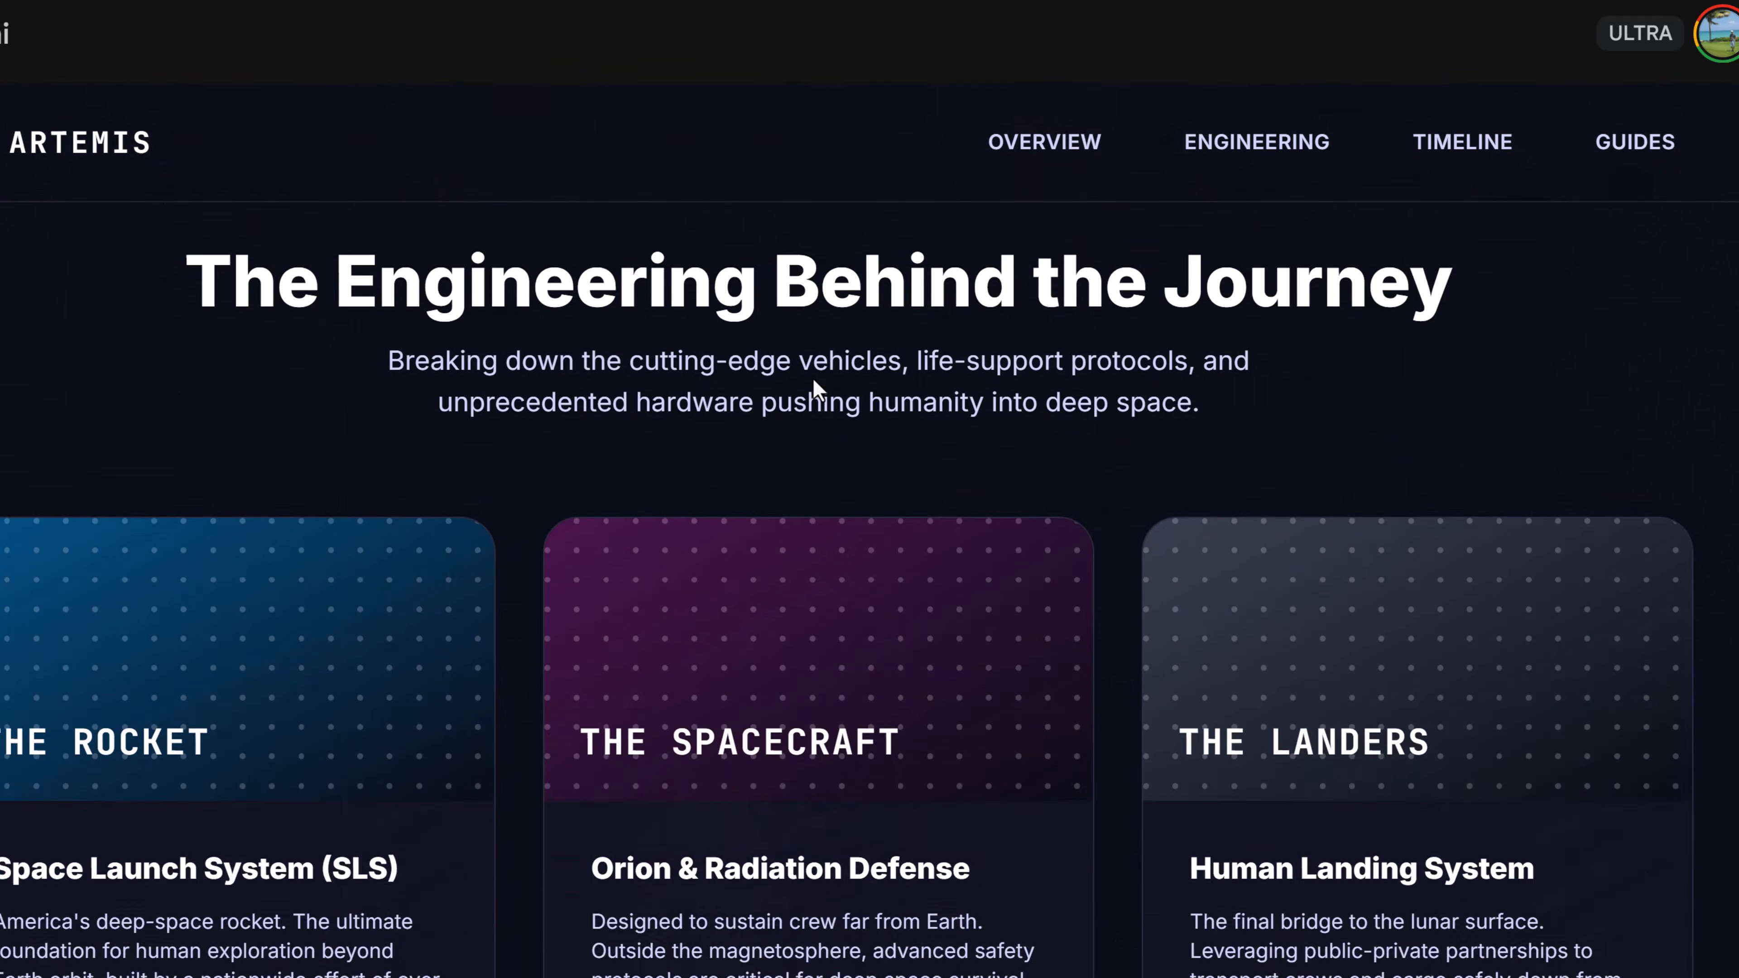
scroll(808, 384, down, 10)
scroll(803, 386, up, 14)
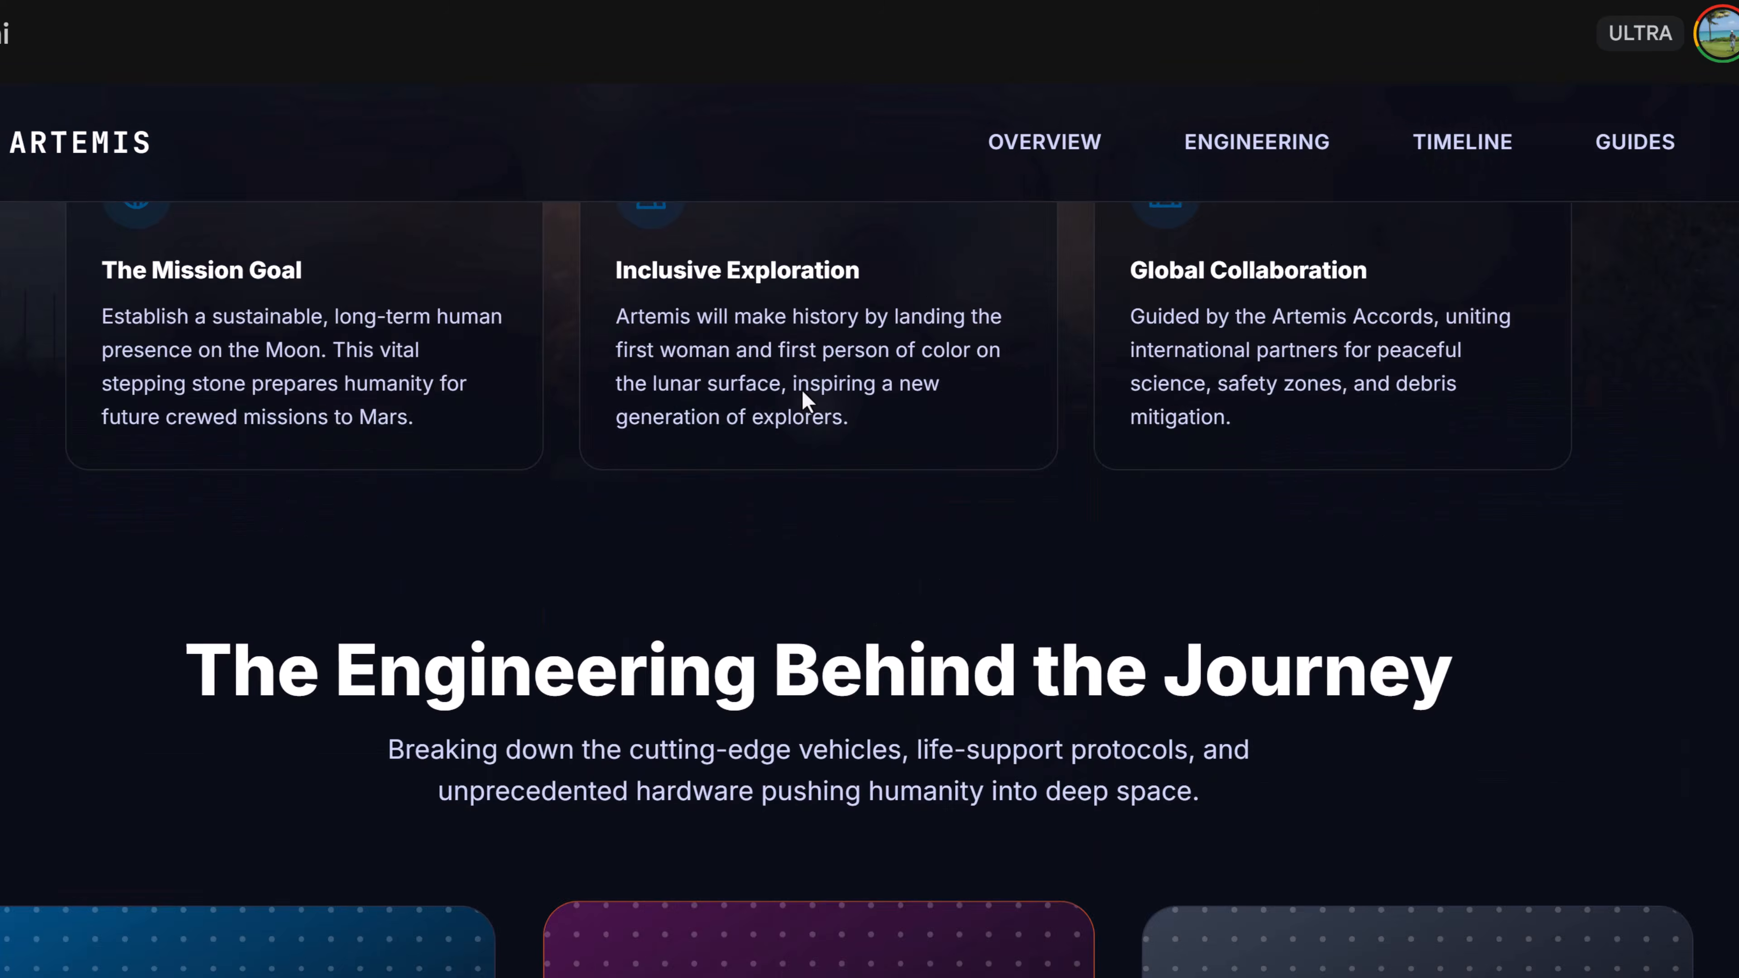
scroll(803, 390, up, 5)
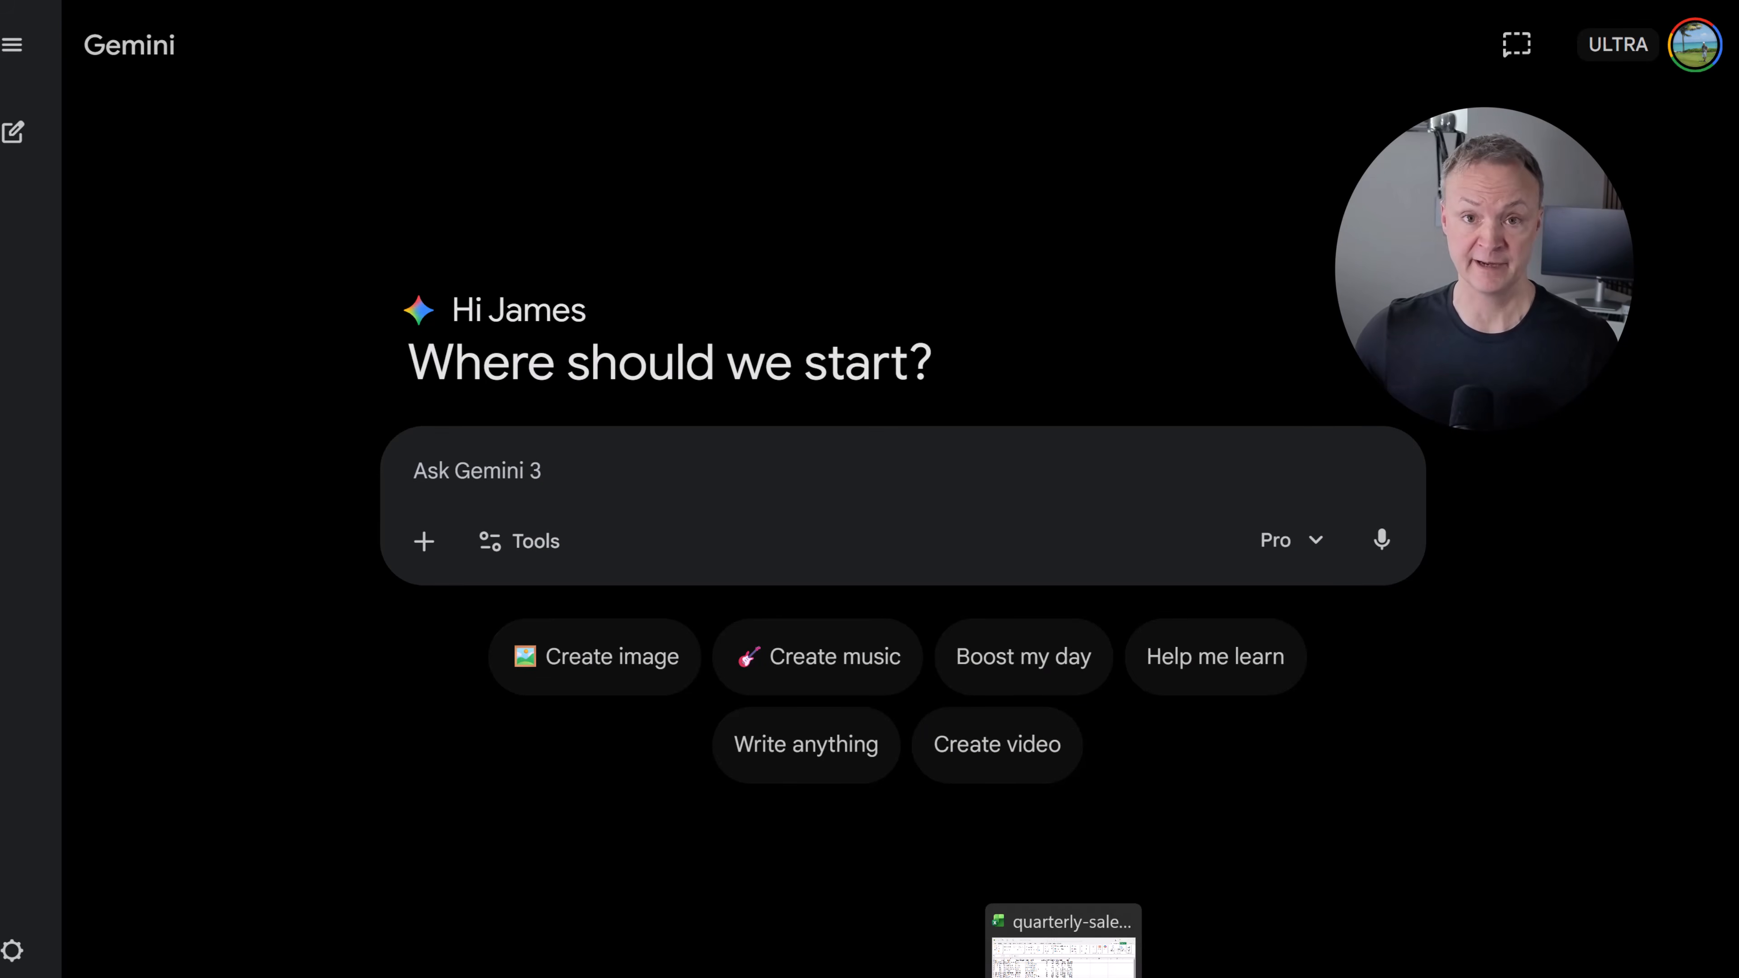
- Attach quarterly-sales-data.csv from the spreadsheet to a new prompt, enable Canvas, and submit the executive dashboard request
click(1064, 974)
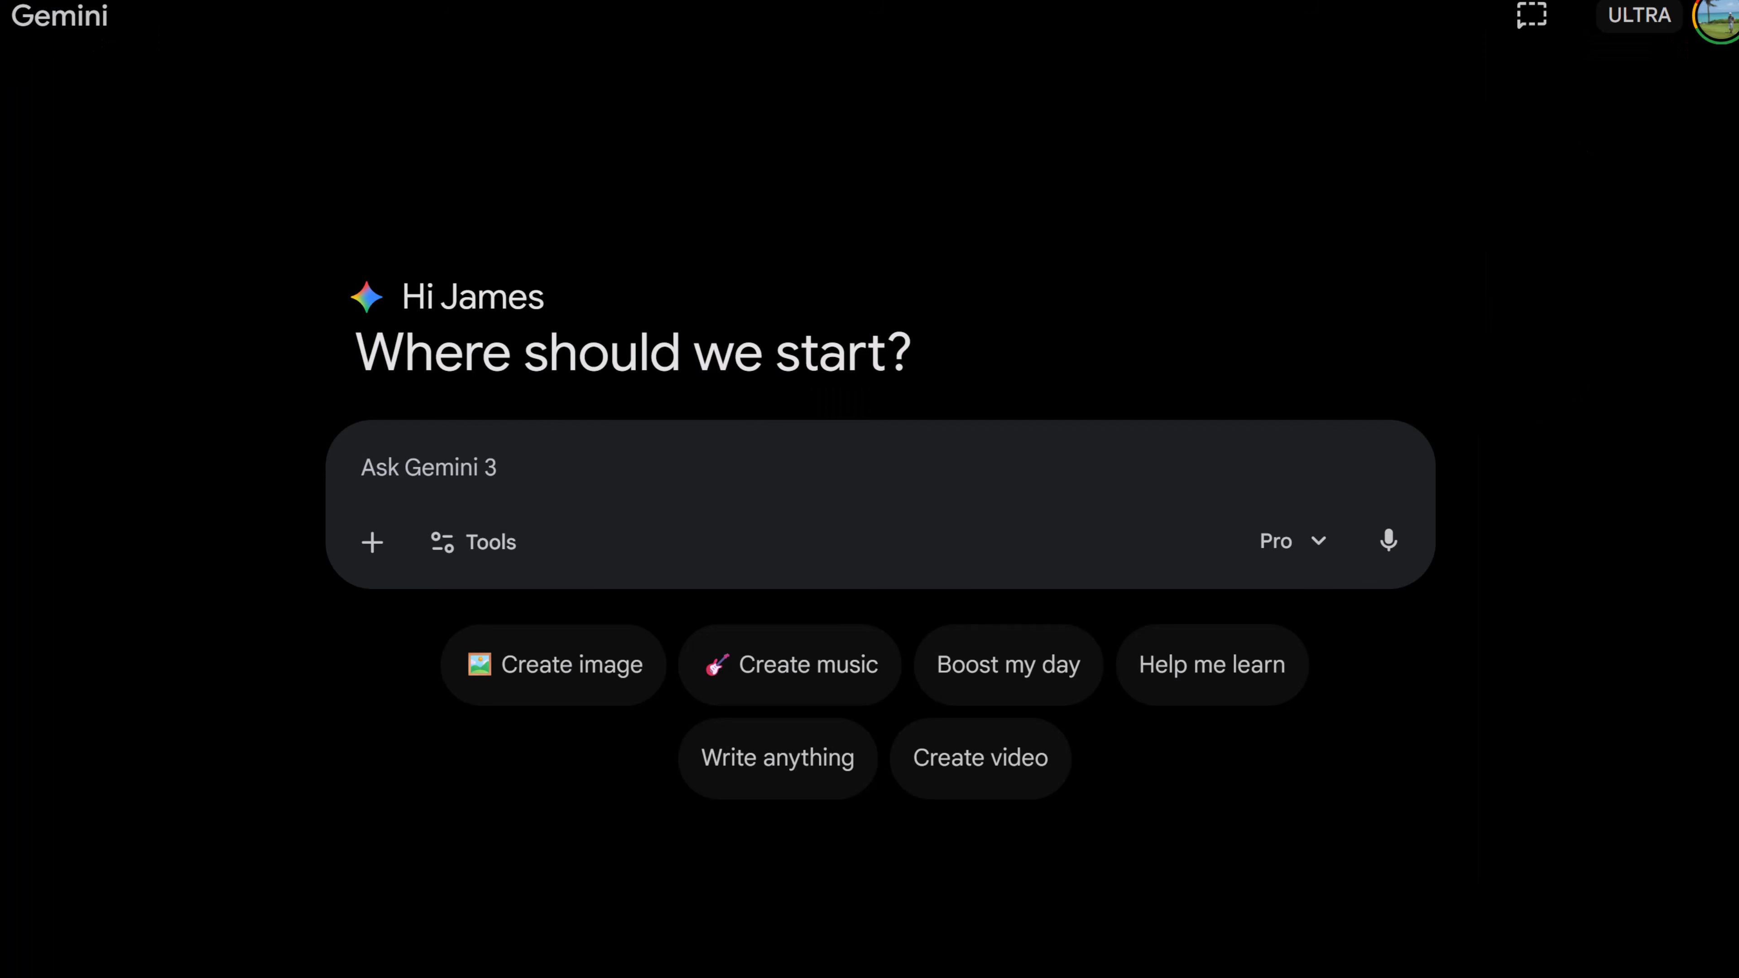
drag(1736, 383, 575, 474)
click(470, 644)
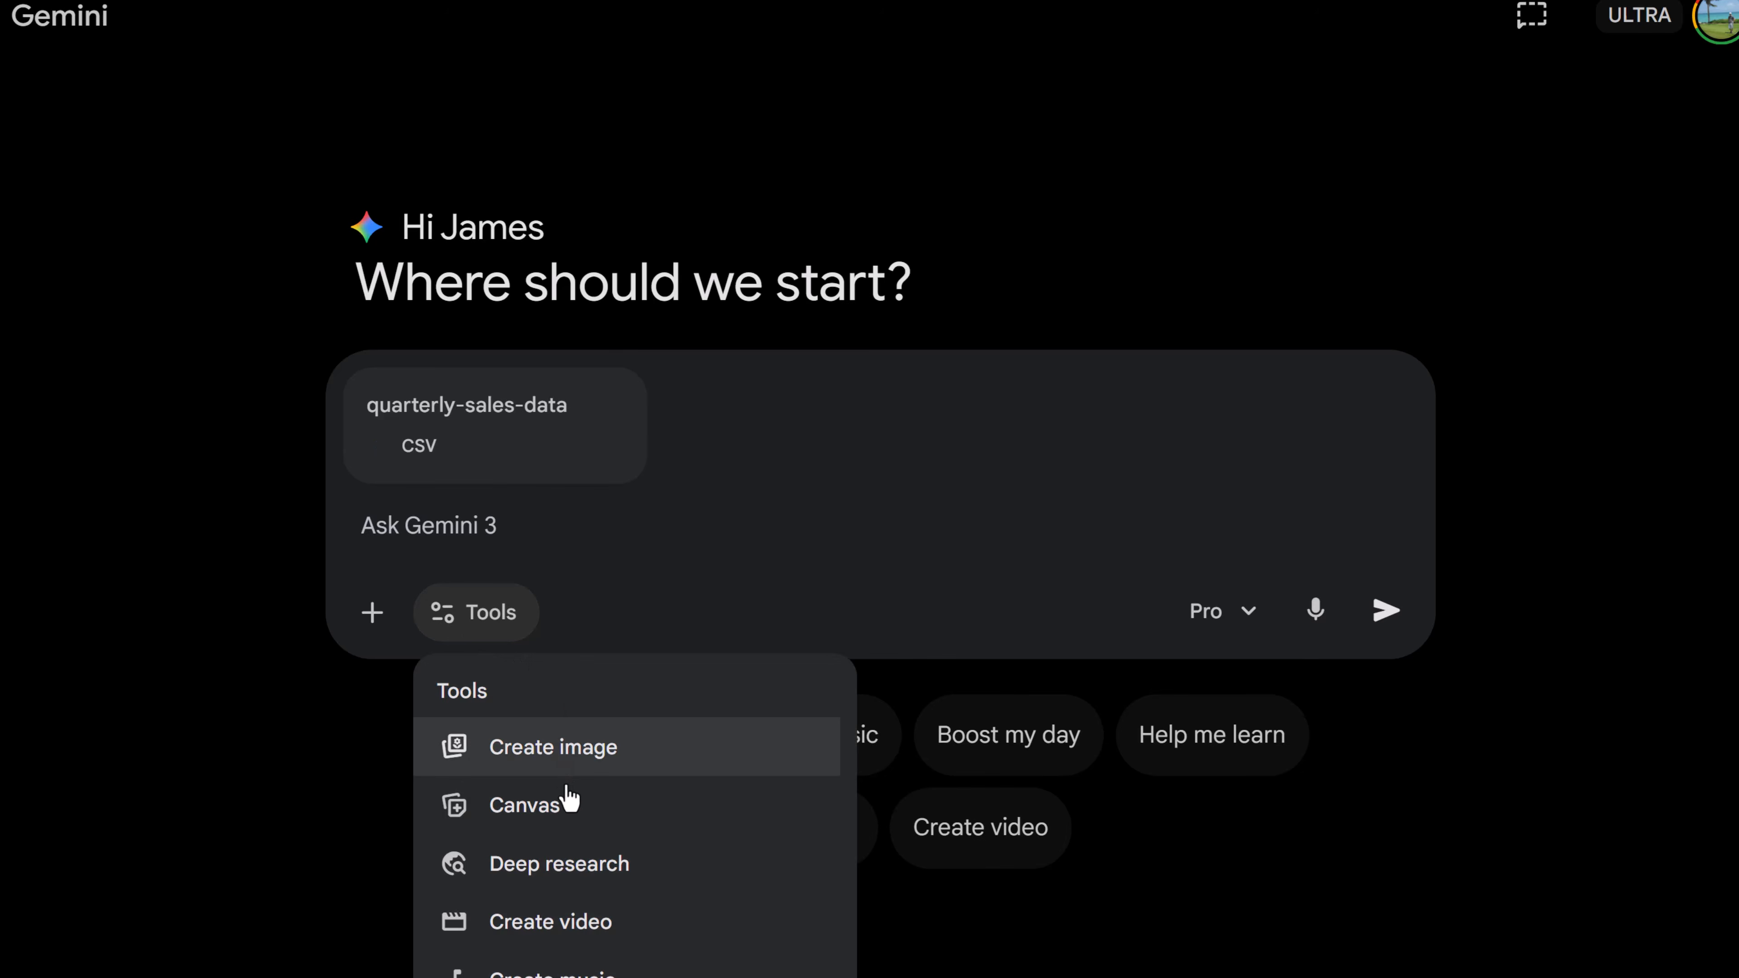
click(563, 800)
text(Analyze this data and create an interactive executive dashboard. Include: a revenue trend line chart by quarter, a bar chart comparing product categories, a regional performance breakdown, KPI cards showing total revenue, growth rate, and top product. Add dropdown filters for region and product category that update all charts in real time. Use a clean, professional dark theme.)
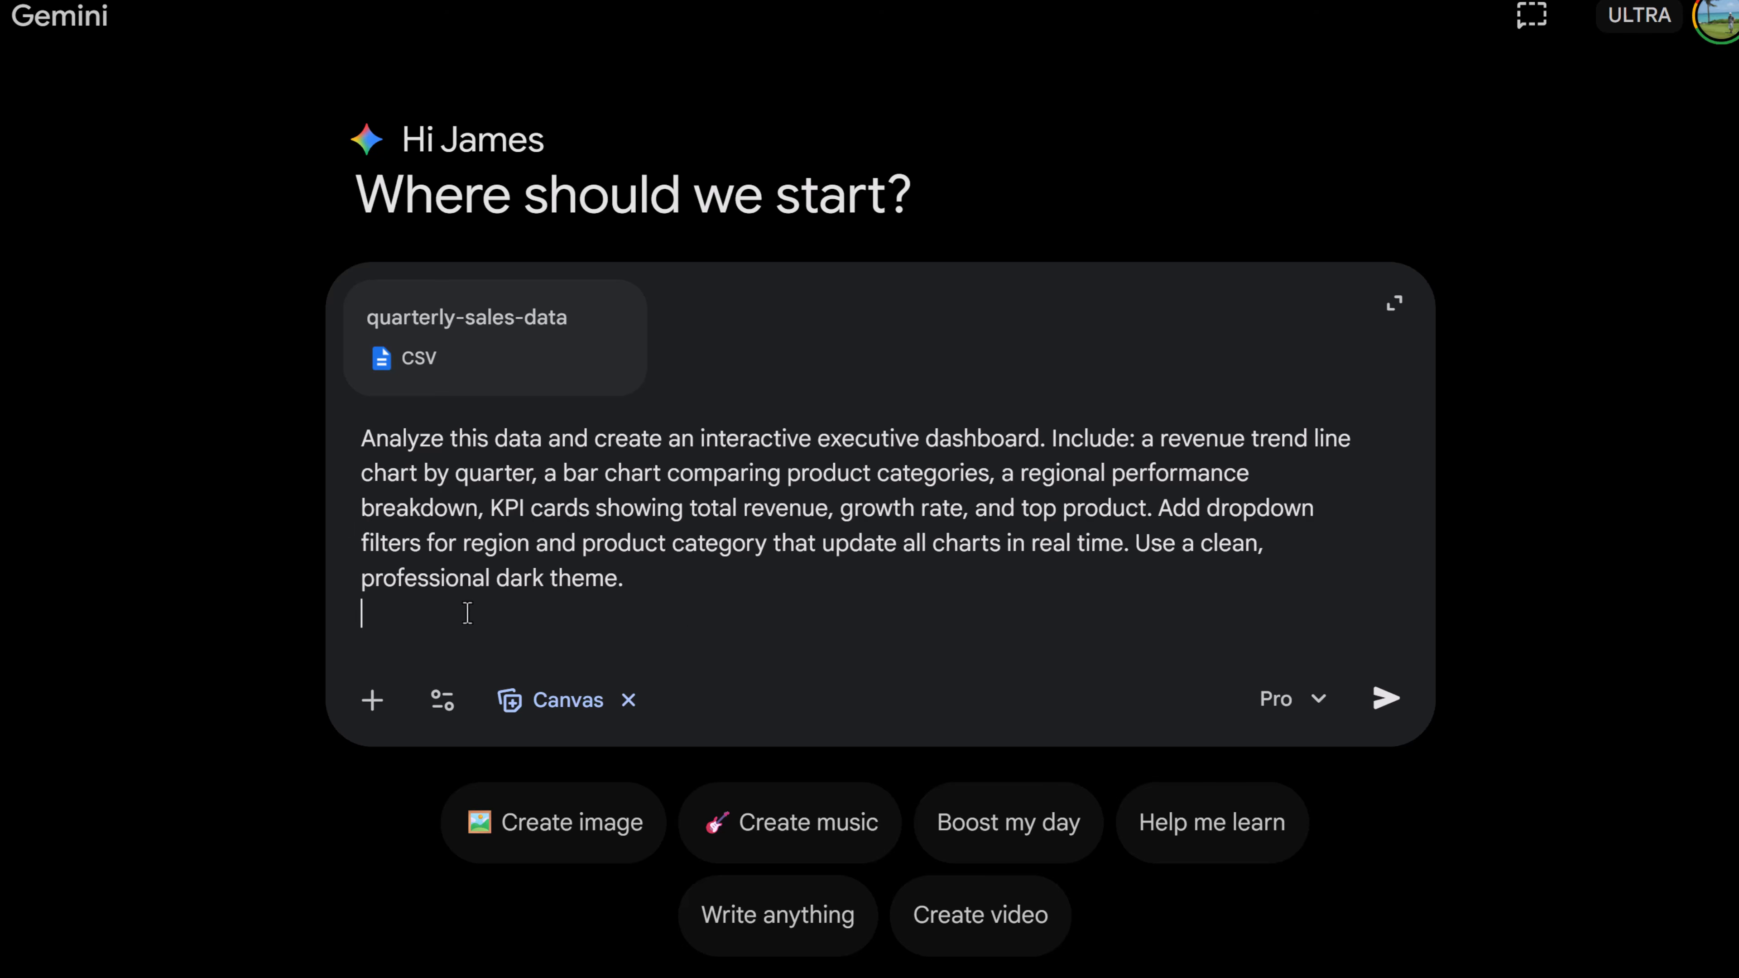
click(1385, 705)
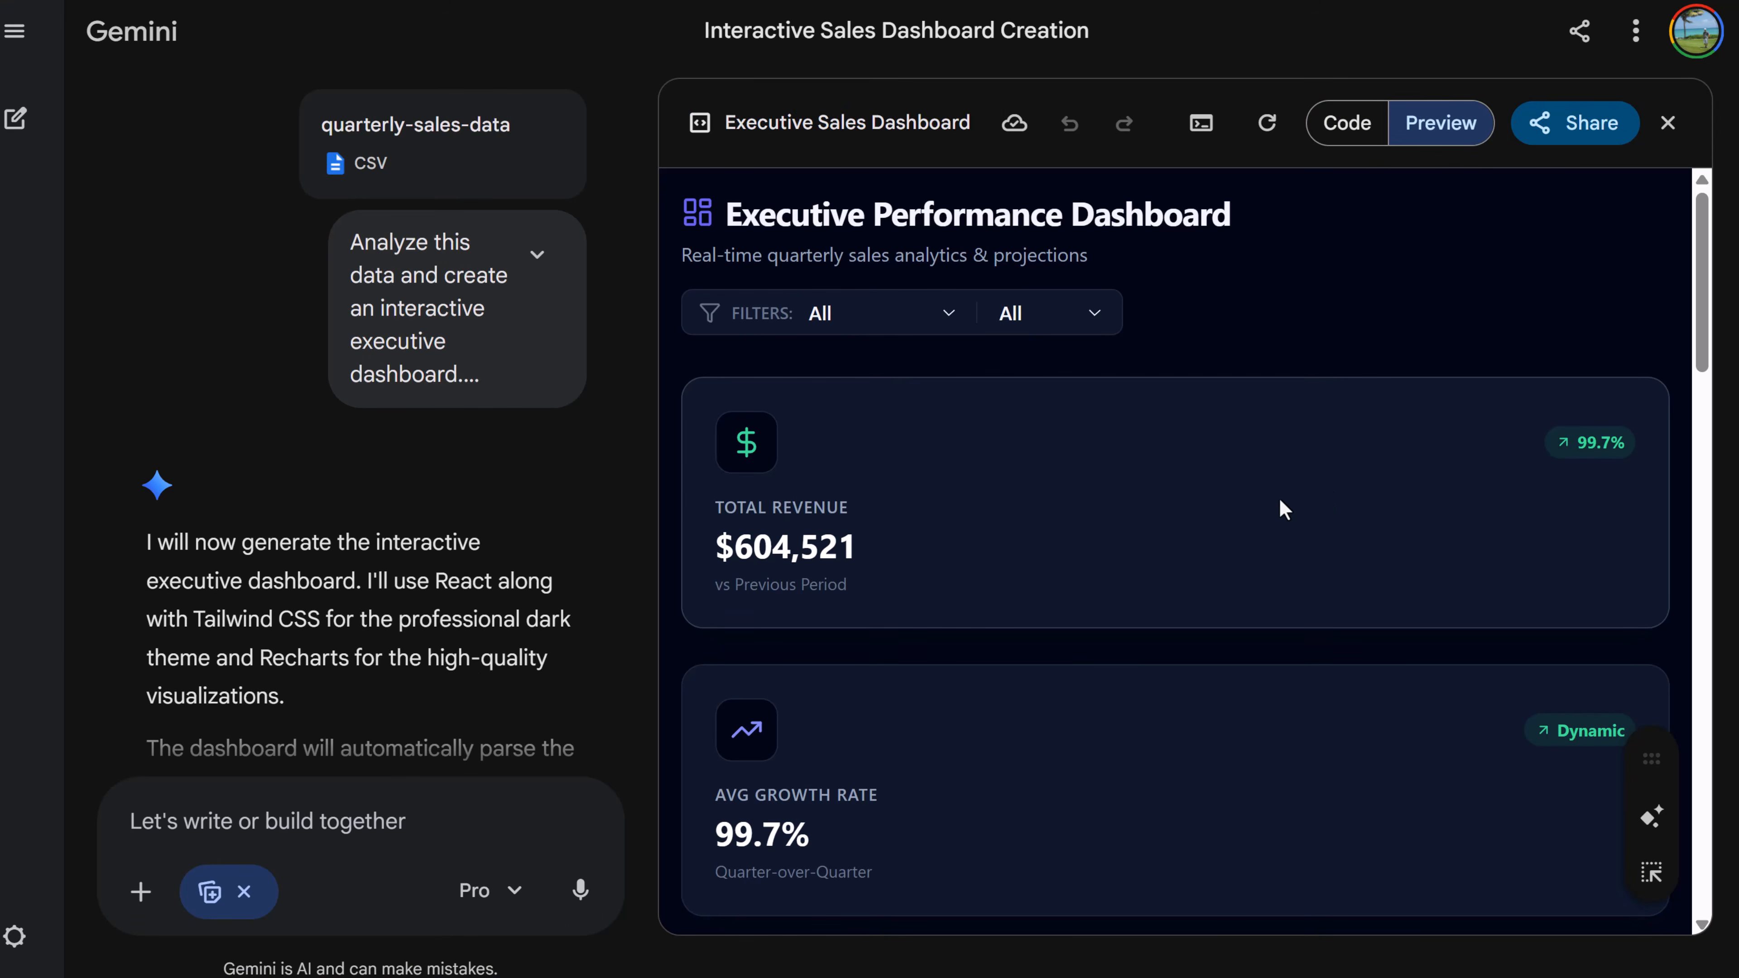
- Scroll through the generated Executive Performance Dashboard's KPI cards and charts
scroll(1054, 522, down, 5)
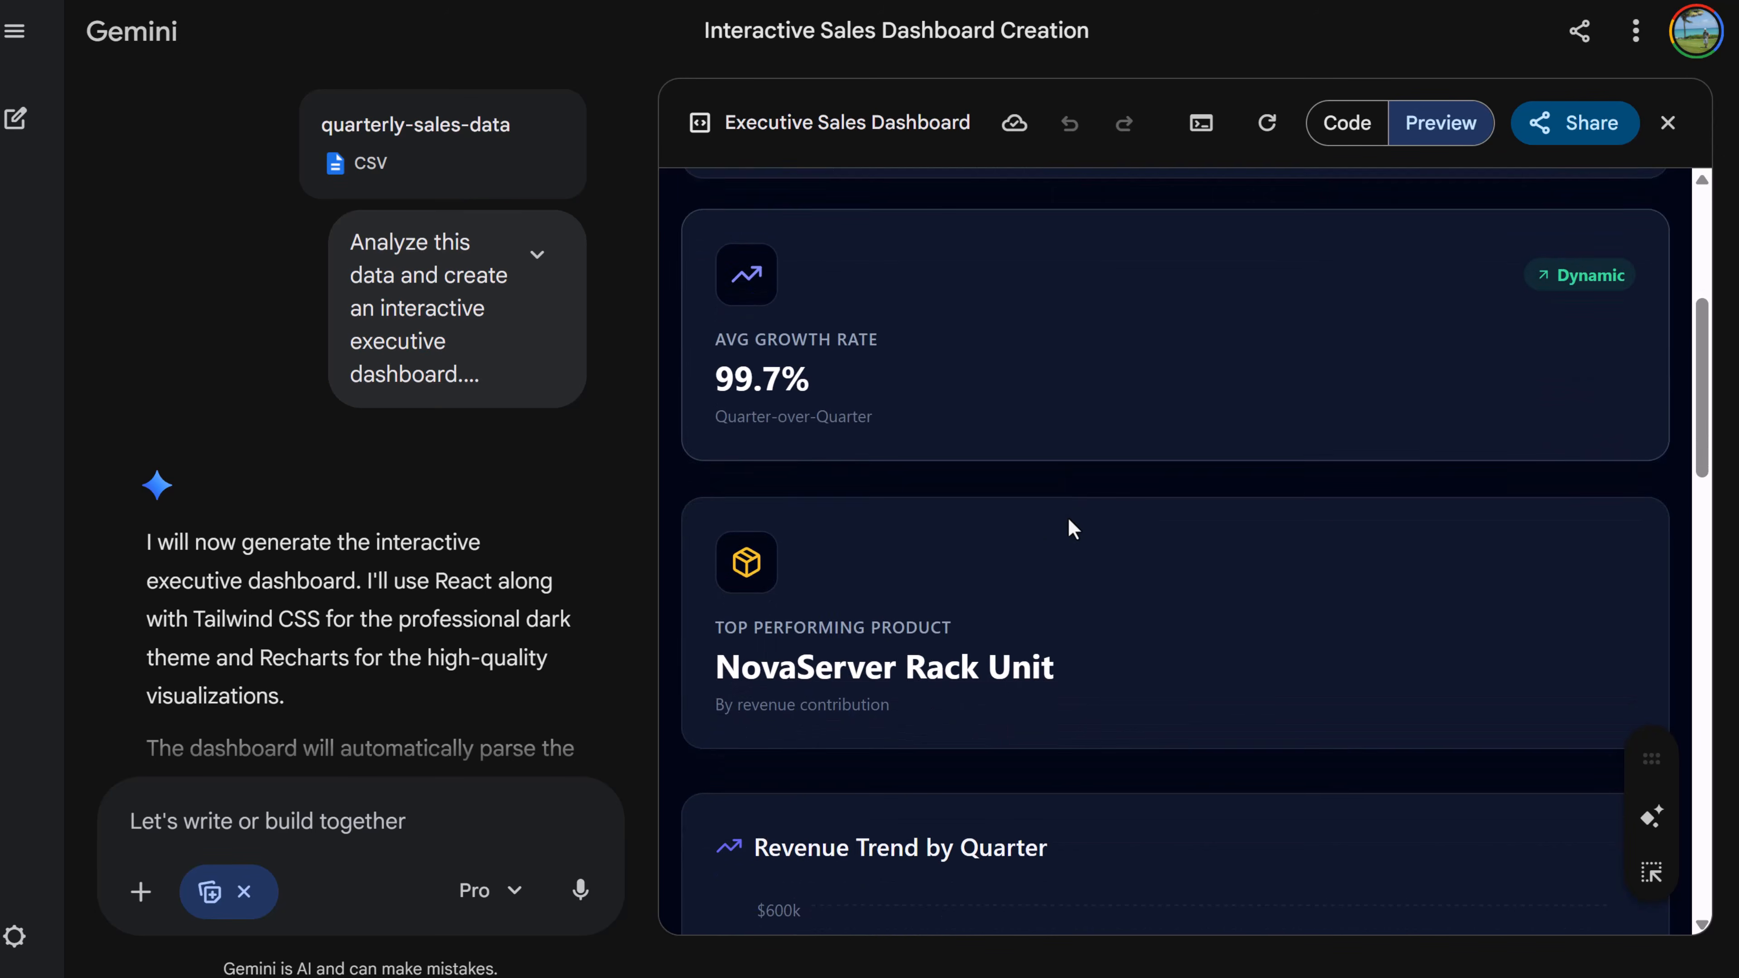
scroll(1185, 542, down, 4)
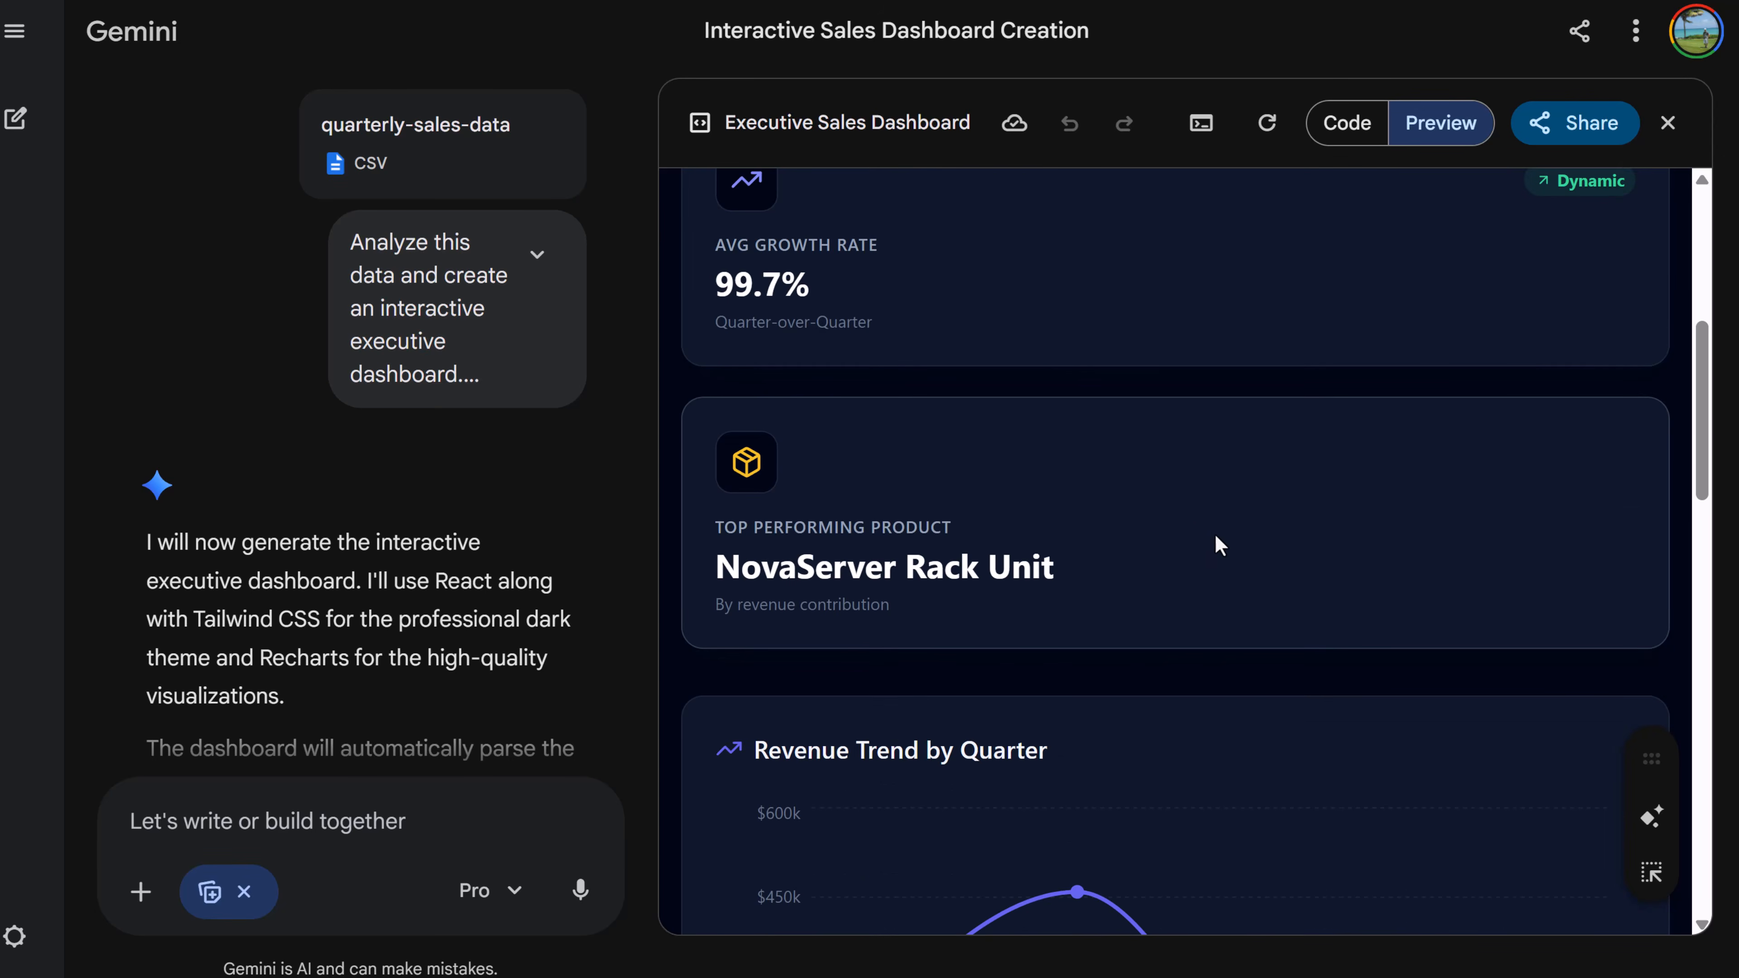
scroll(1201, 560, down, 6)
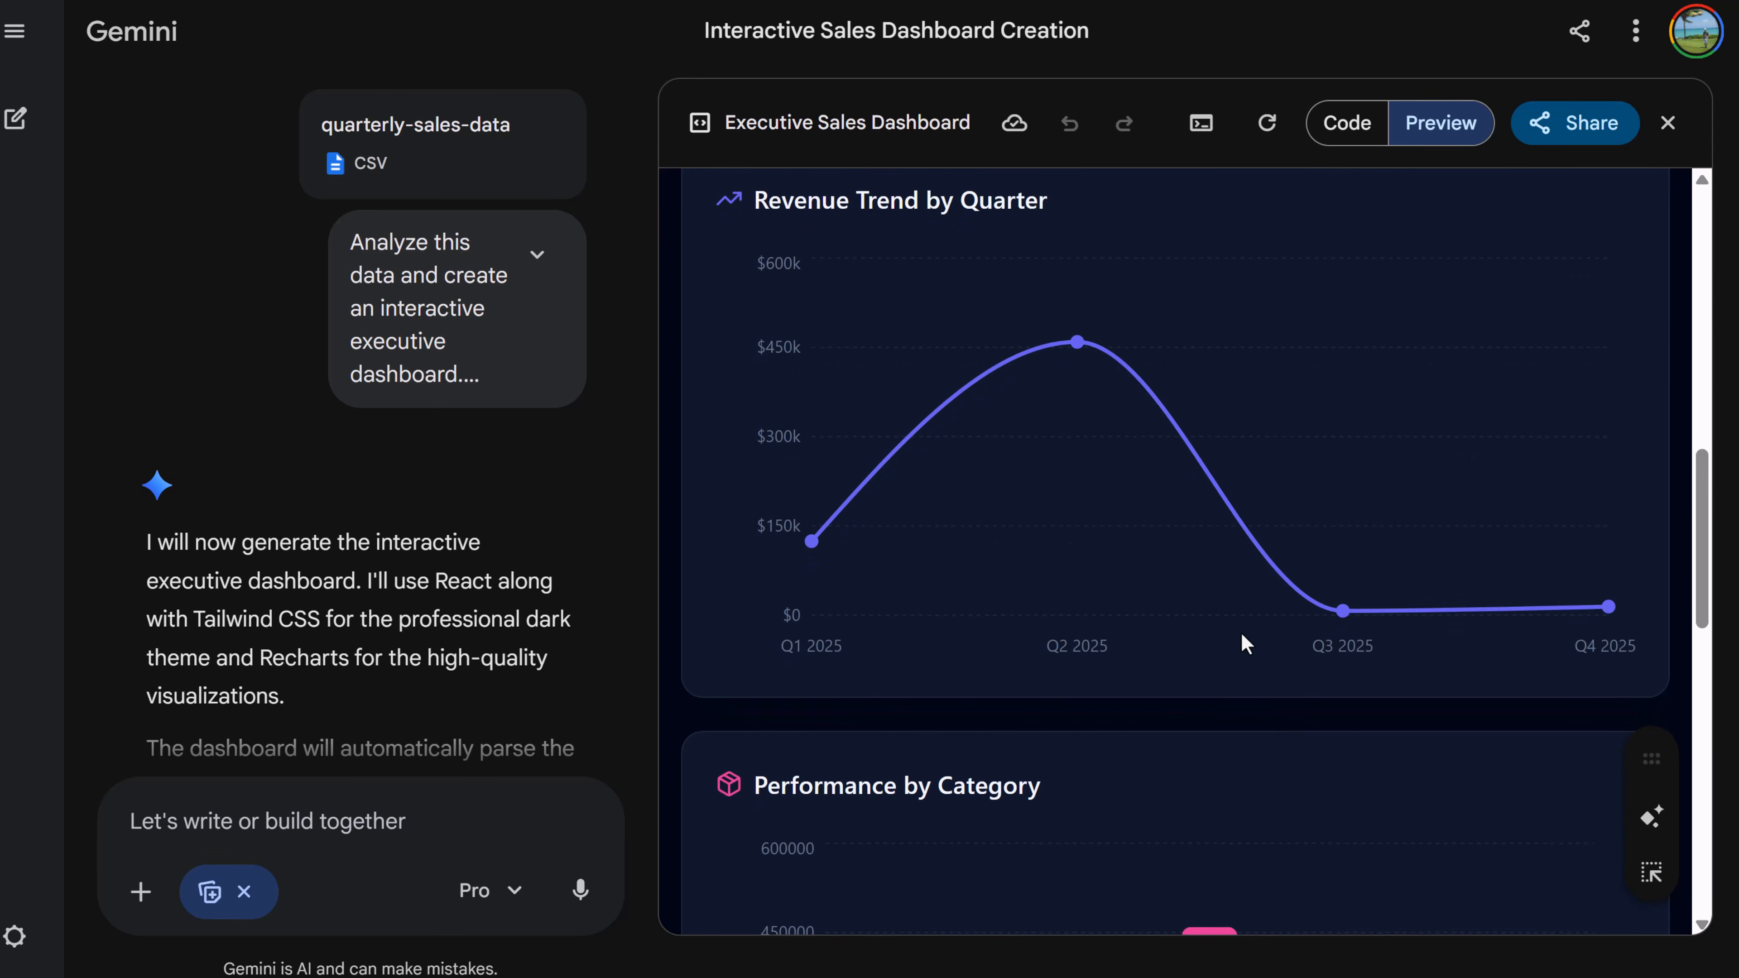
scroll(1240, 651, down, 8)
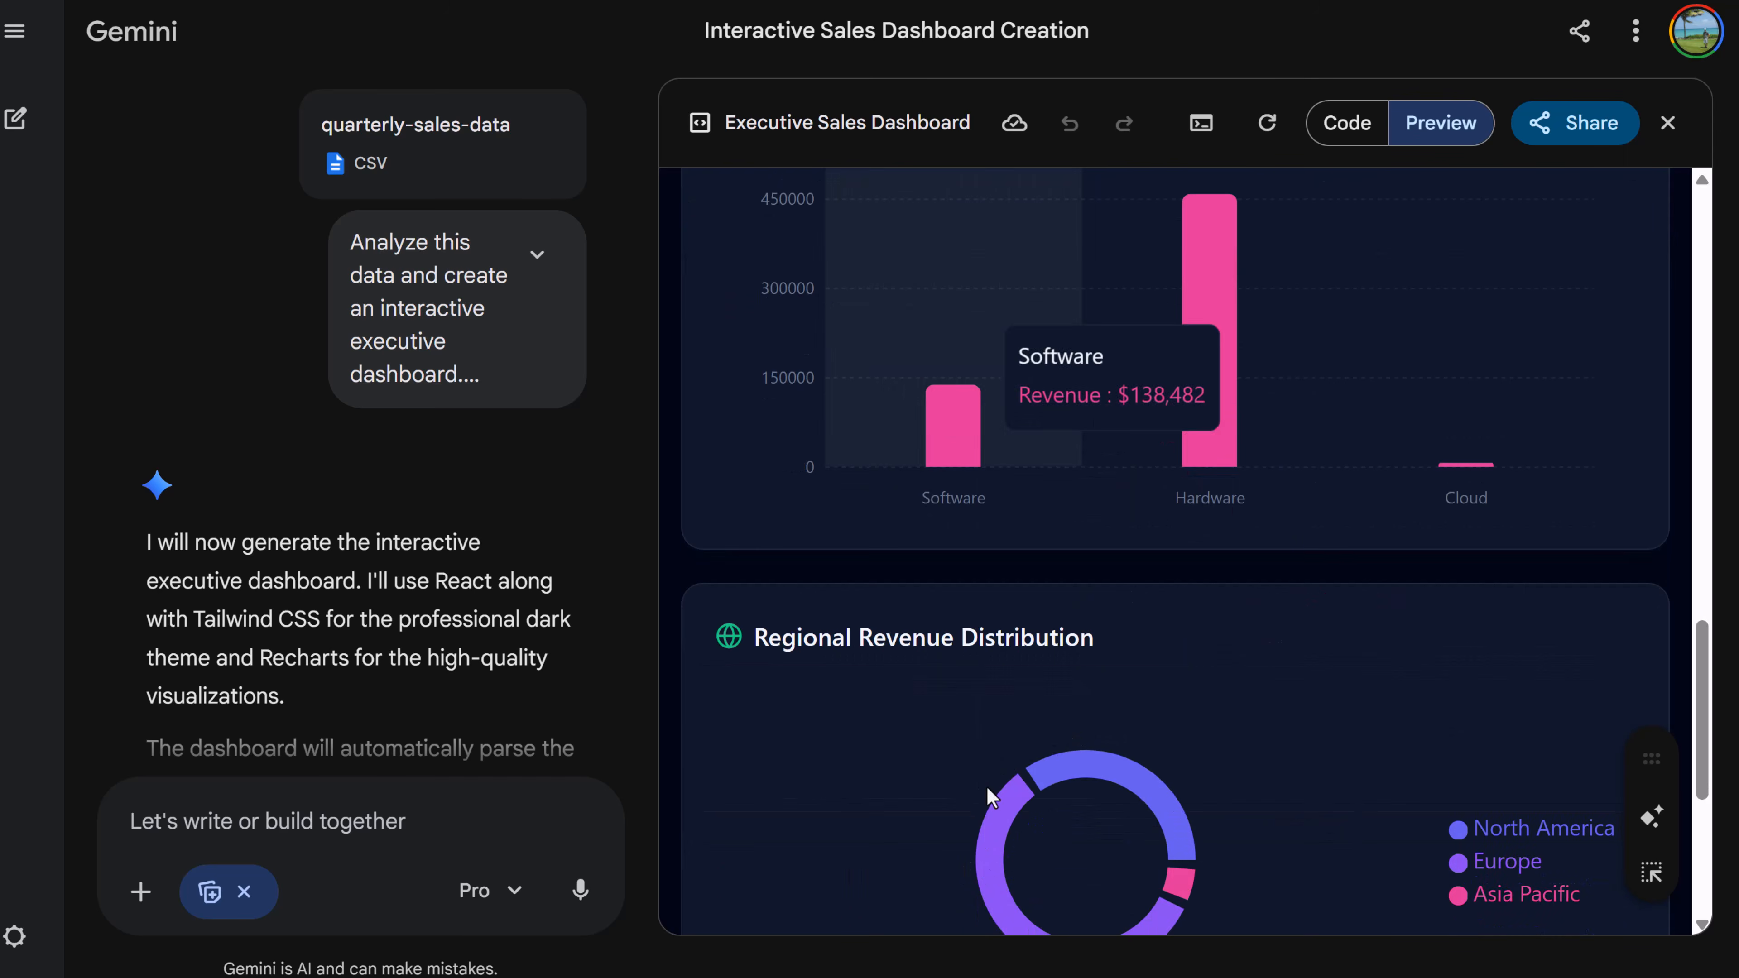
scroll(1179, 891, down, 5)
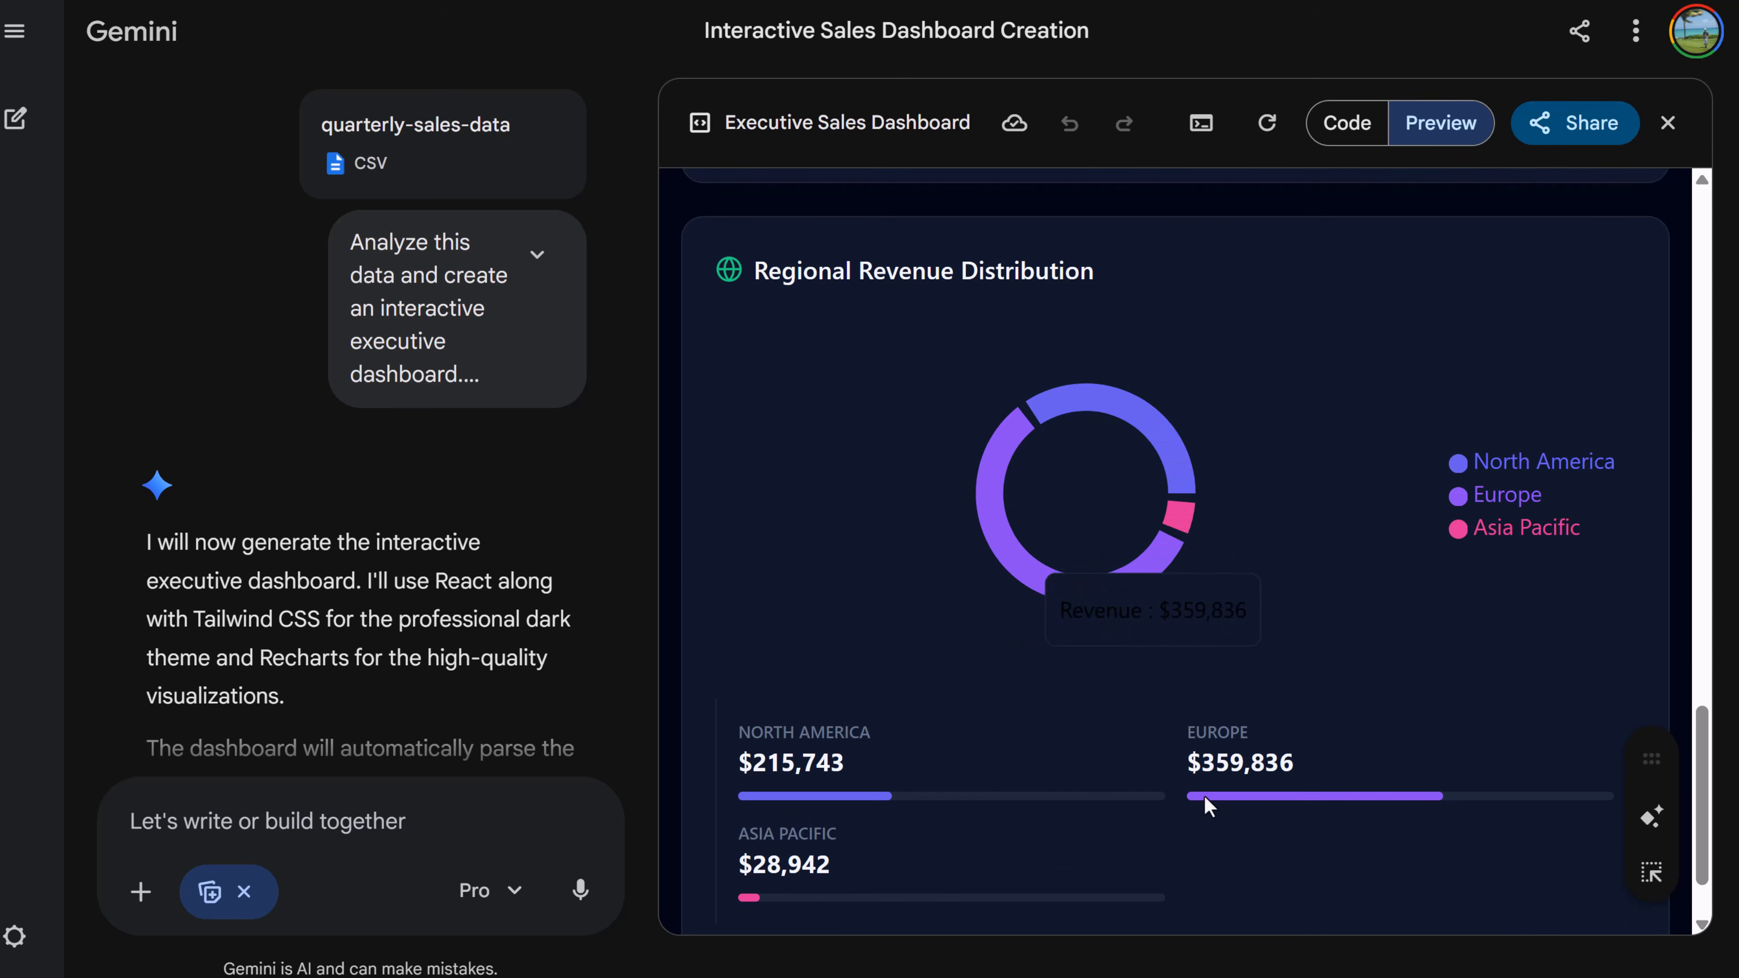
scroll(1299, 766, up, 15)
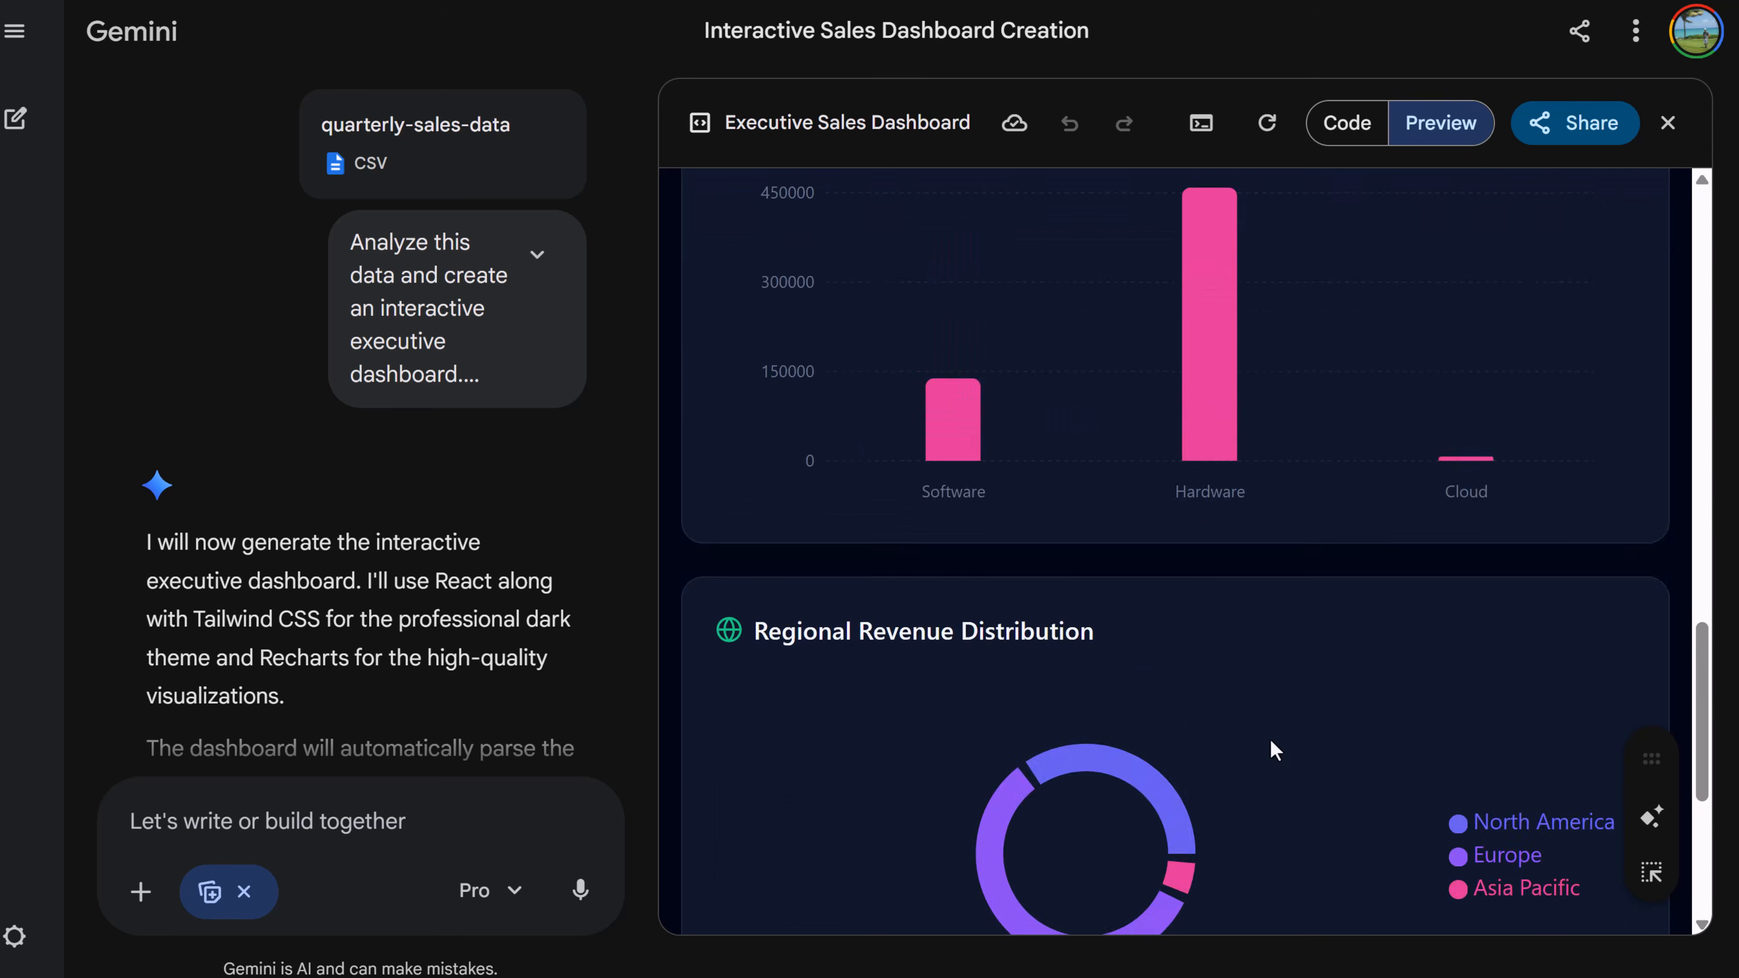
scroll(1150, 526, up, 3)
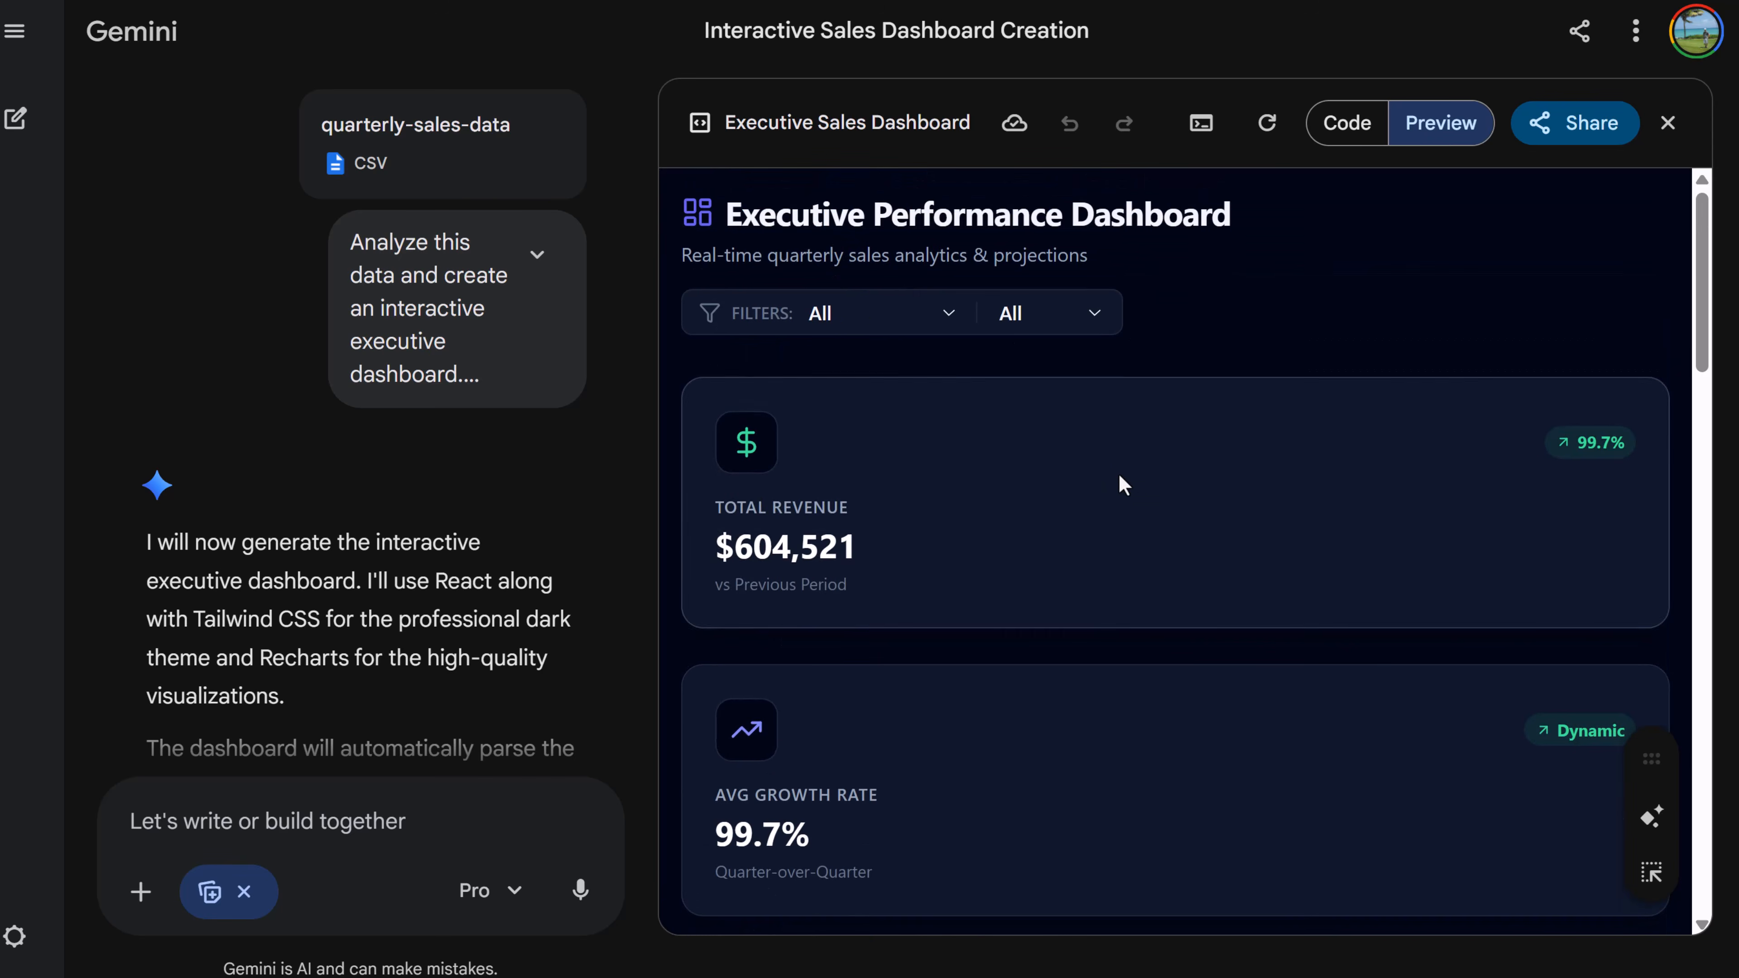
- Set the dashboard's region filter to North America
click(883, 313)
click(894, 382)
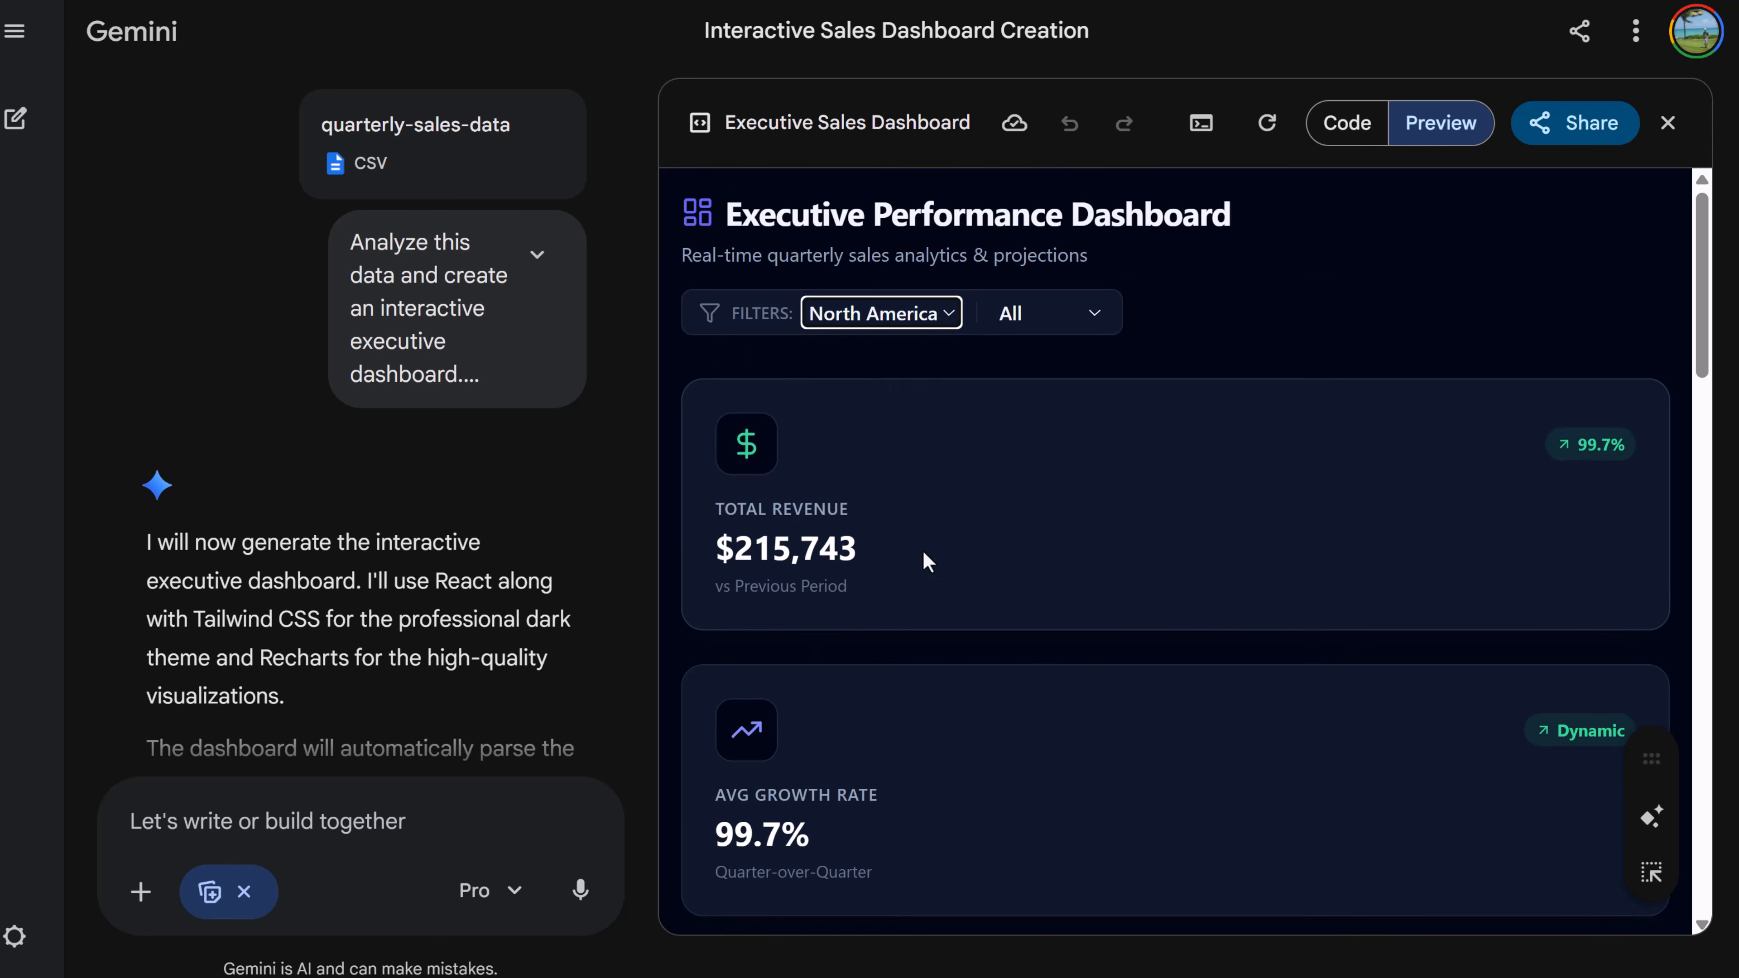
scroll(827, 664, down, 5)
scroll(822, 705, up, 5)
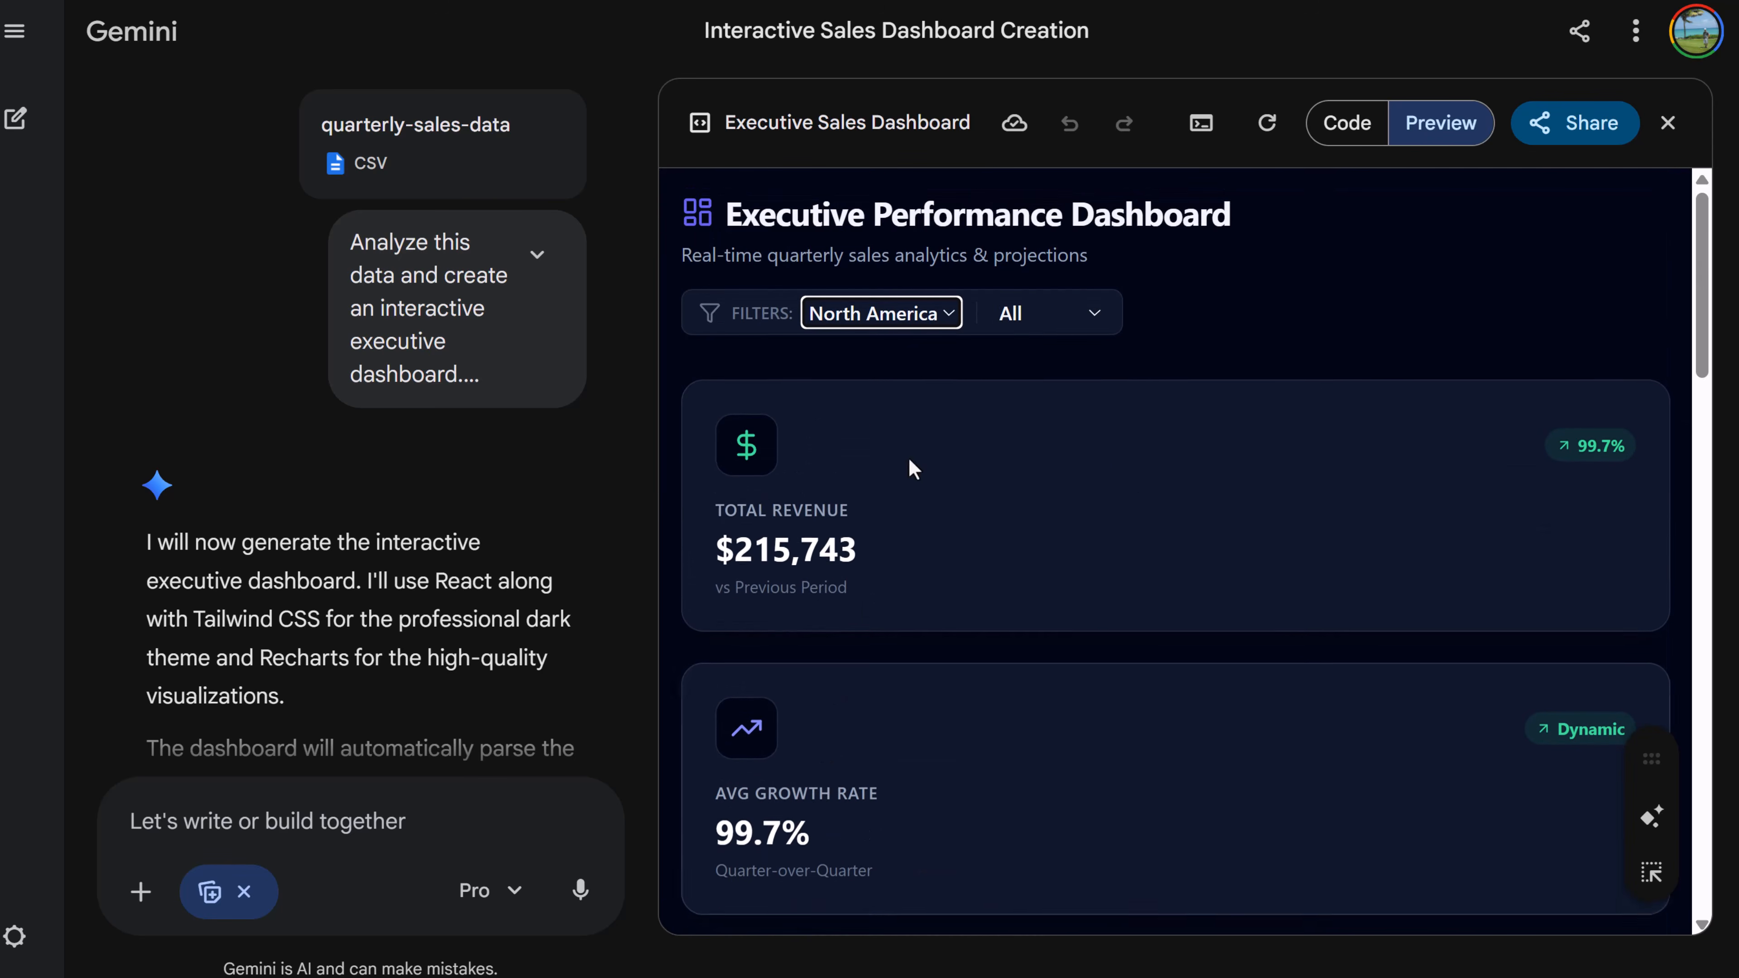
- Set the dashboard's product category filter to Hardware
click(1045, 322)
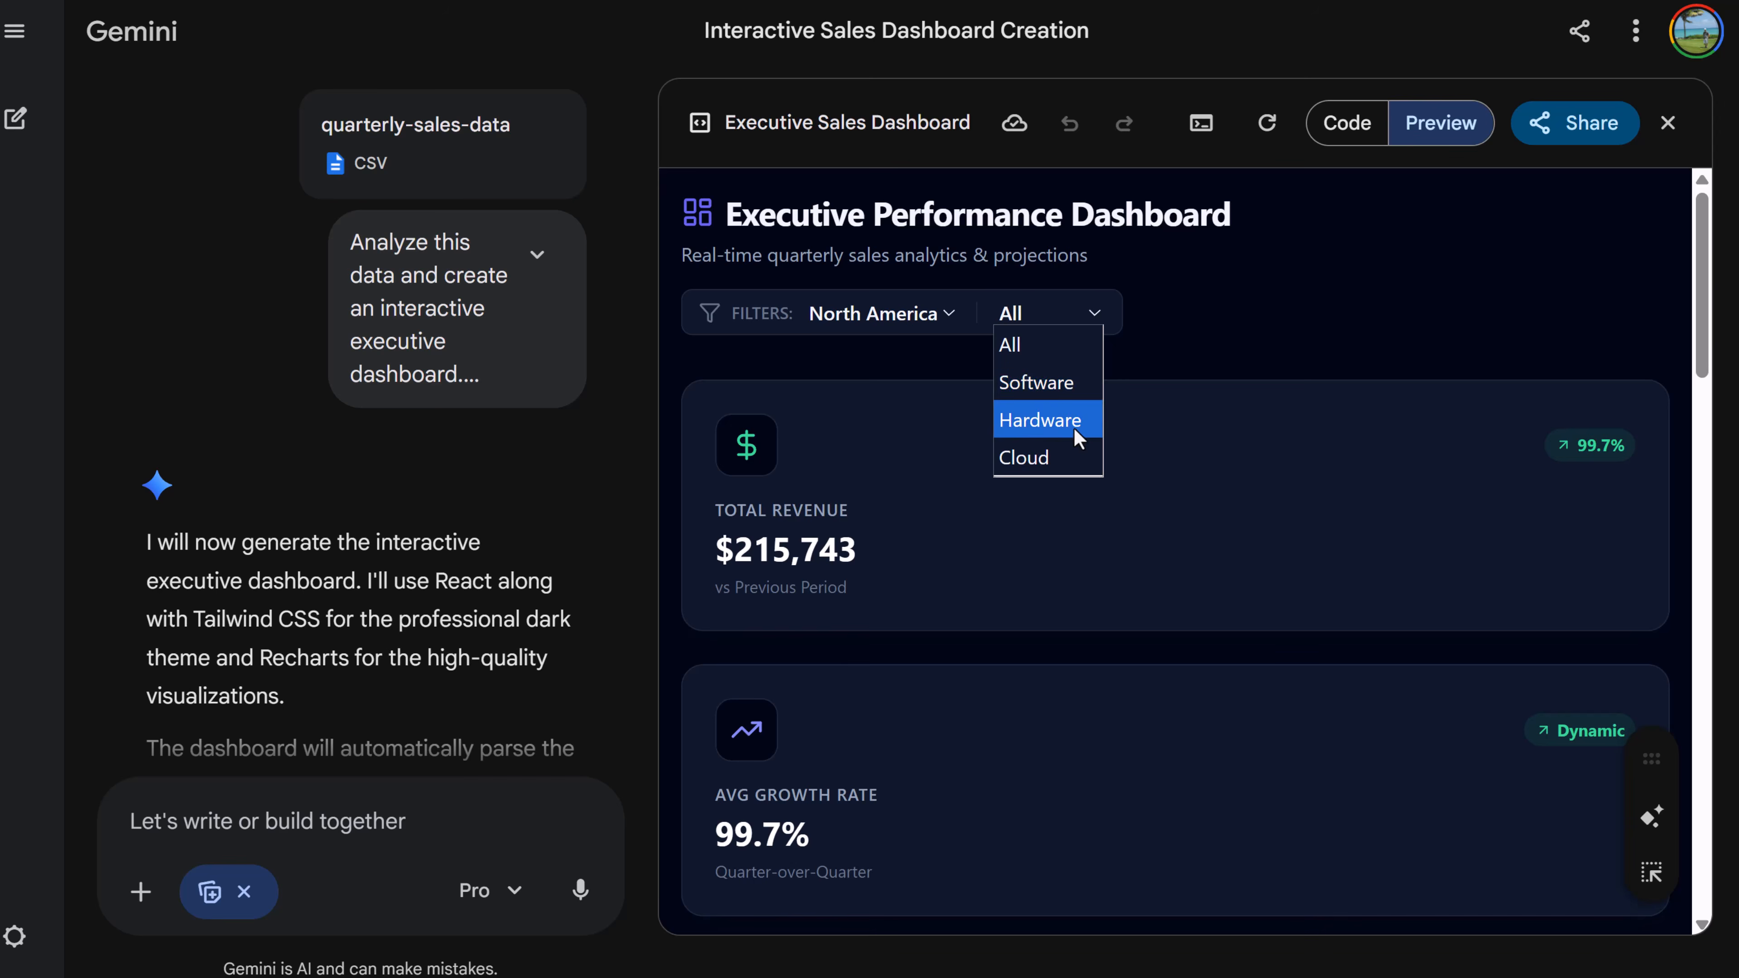
click(1074, 424)
scroll(1036, 576, down, 10)
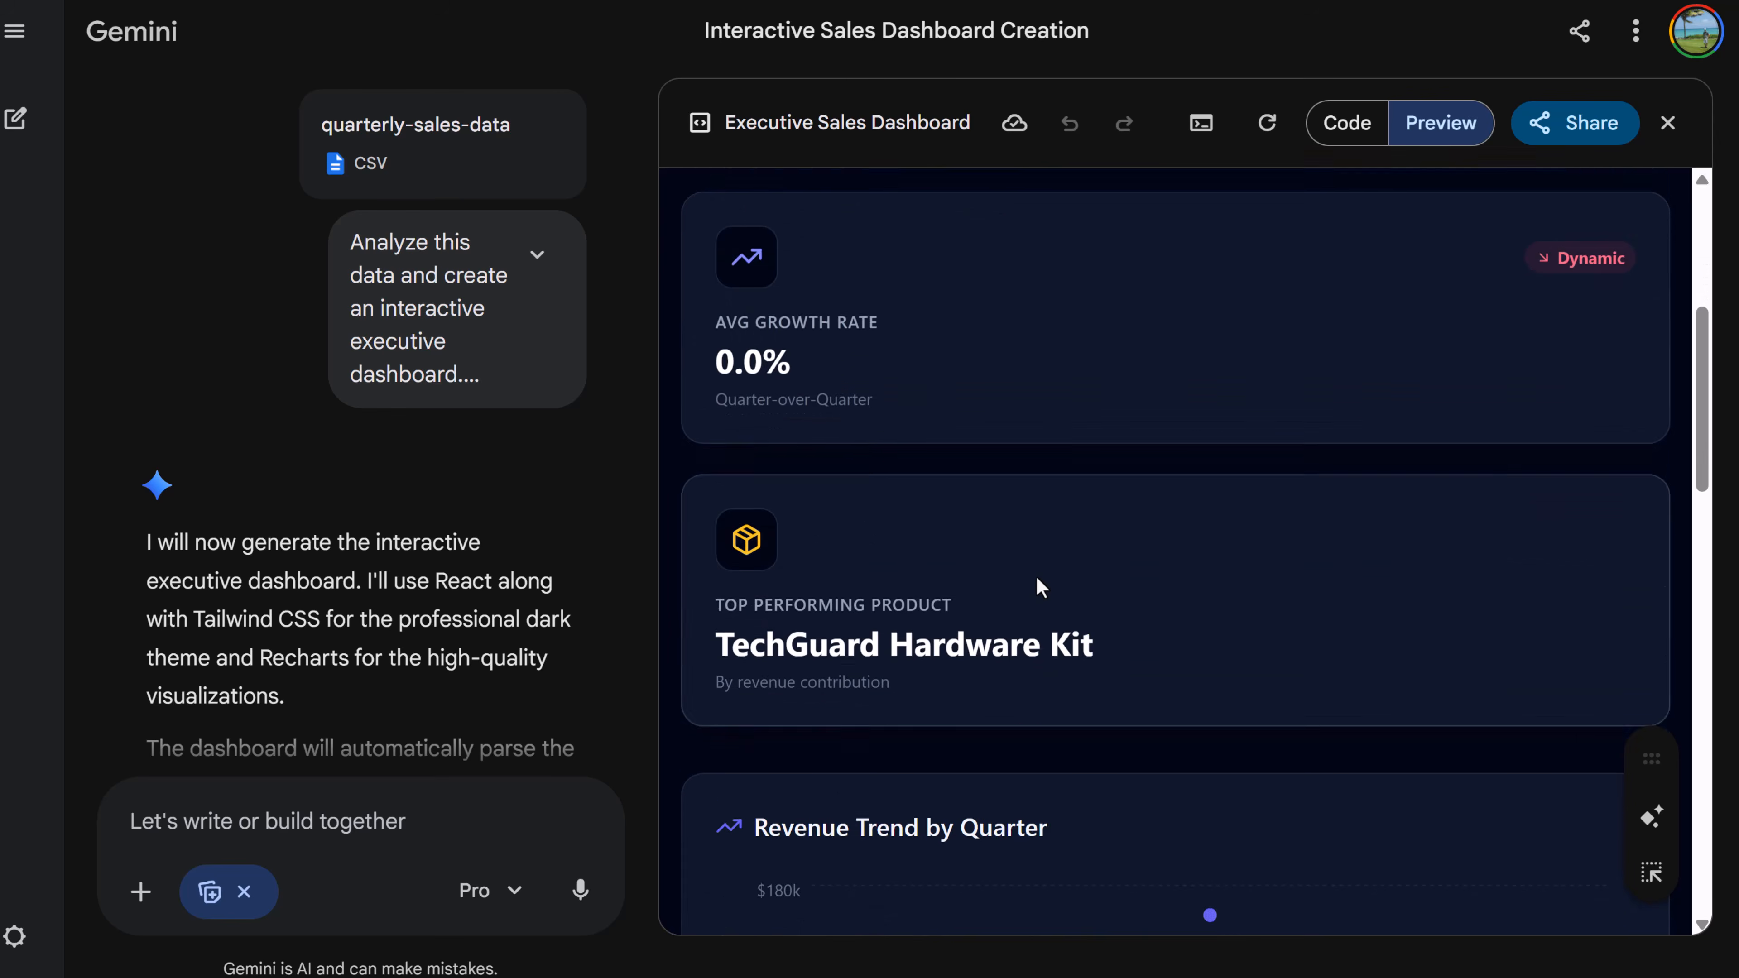
scroll(1038, 576, up, 4)
scroll(1054, 590, up, 6)
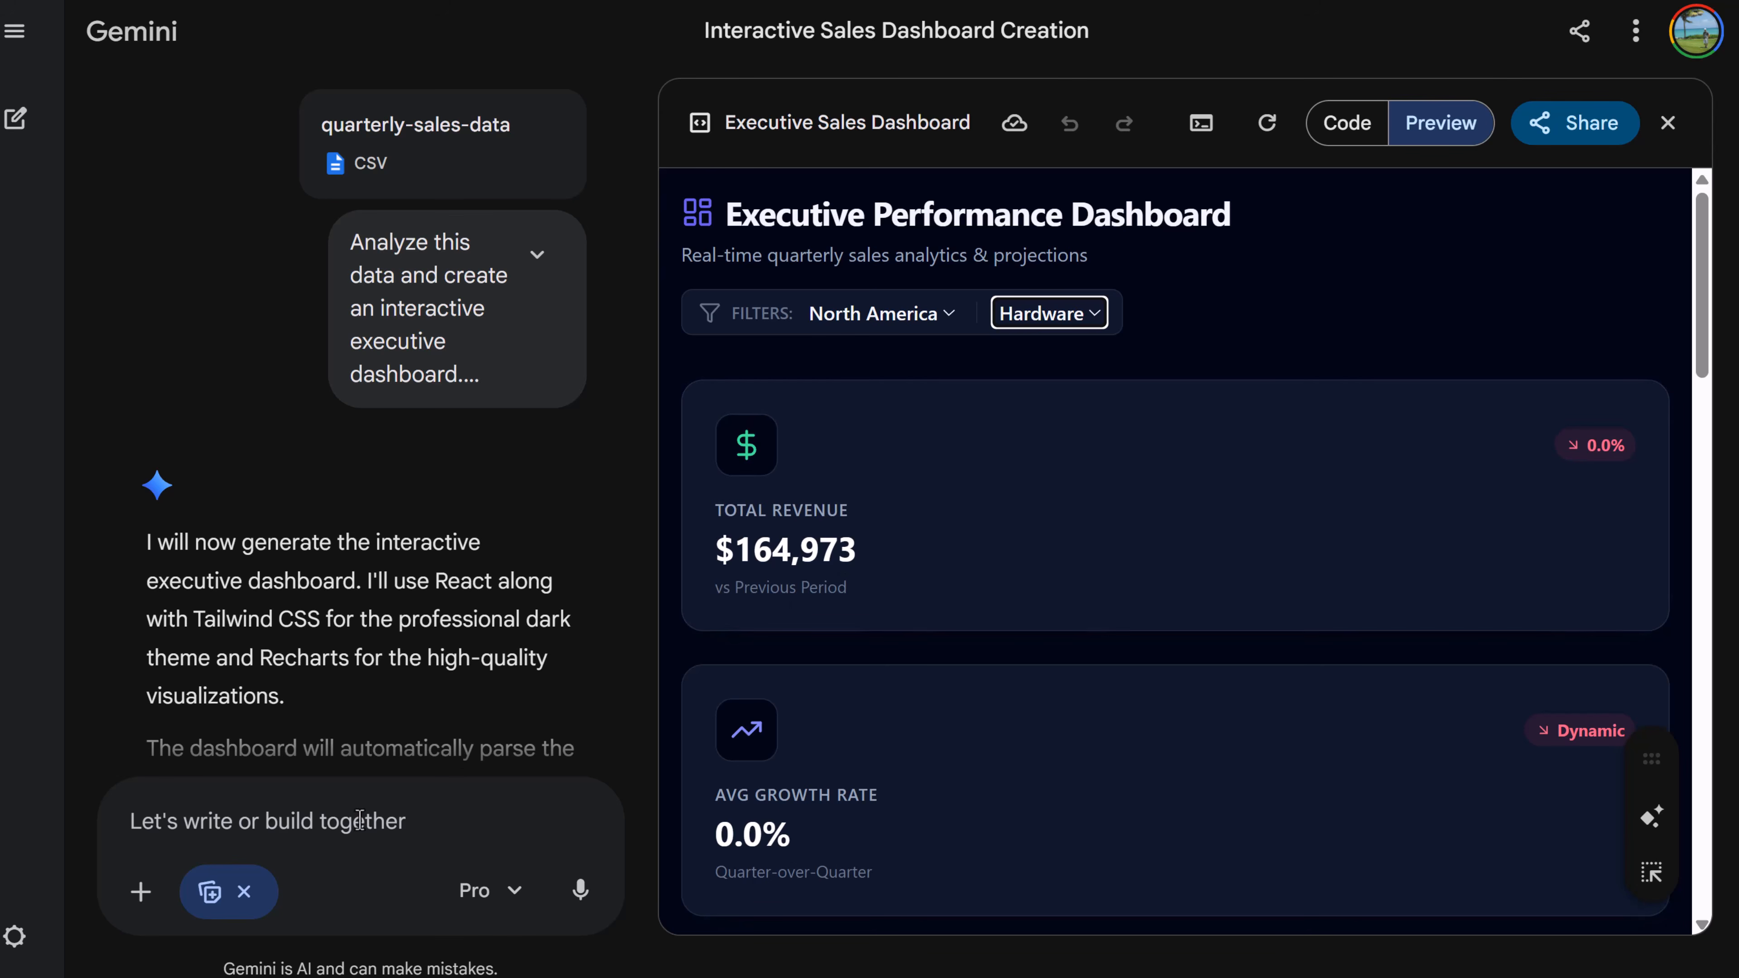
- In a new chat, enable Deep research, paste the prompt about the history and science of sleep, and submit it
click(349, 834)
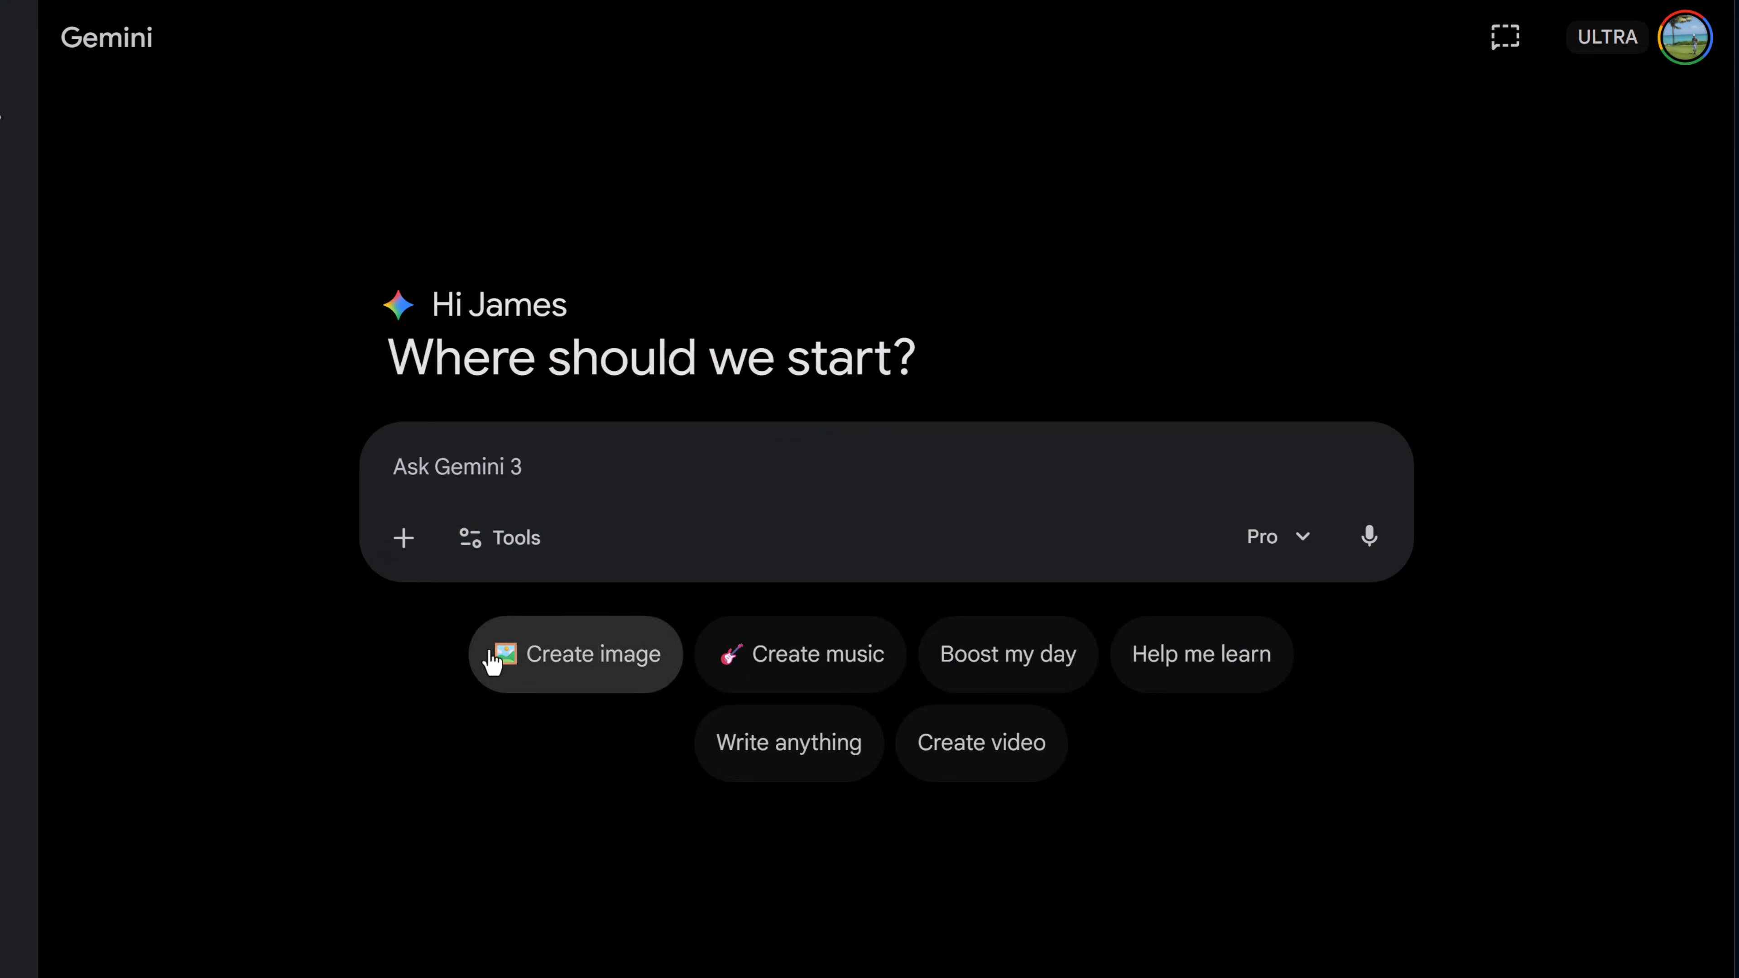
click(518, 546)
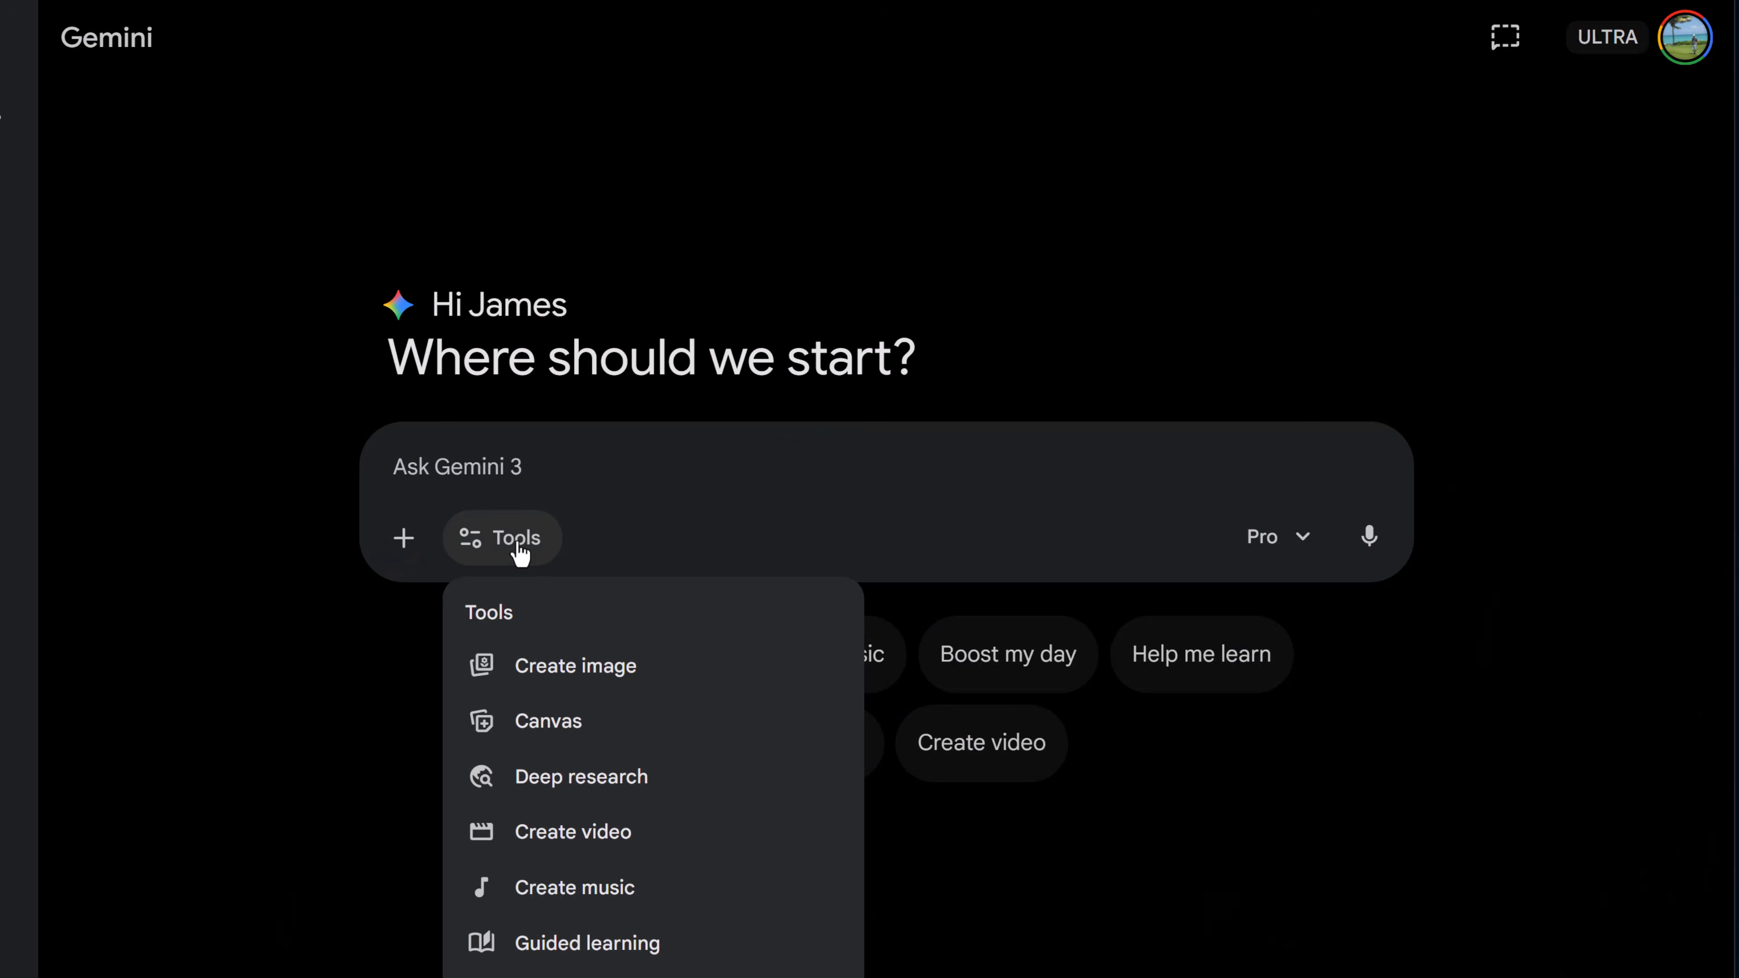
click(597, 781)
text(Research the history and science of sleep — why we need it, sleep stages, and common myths.)
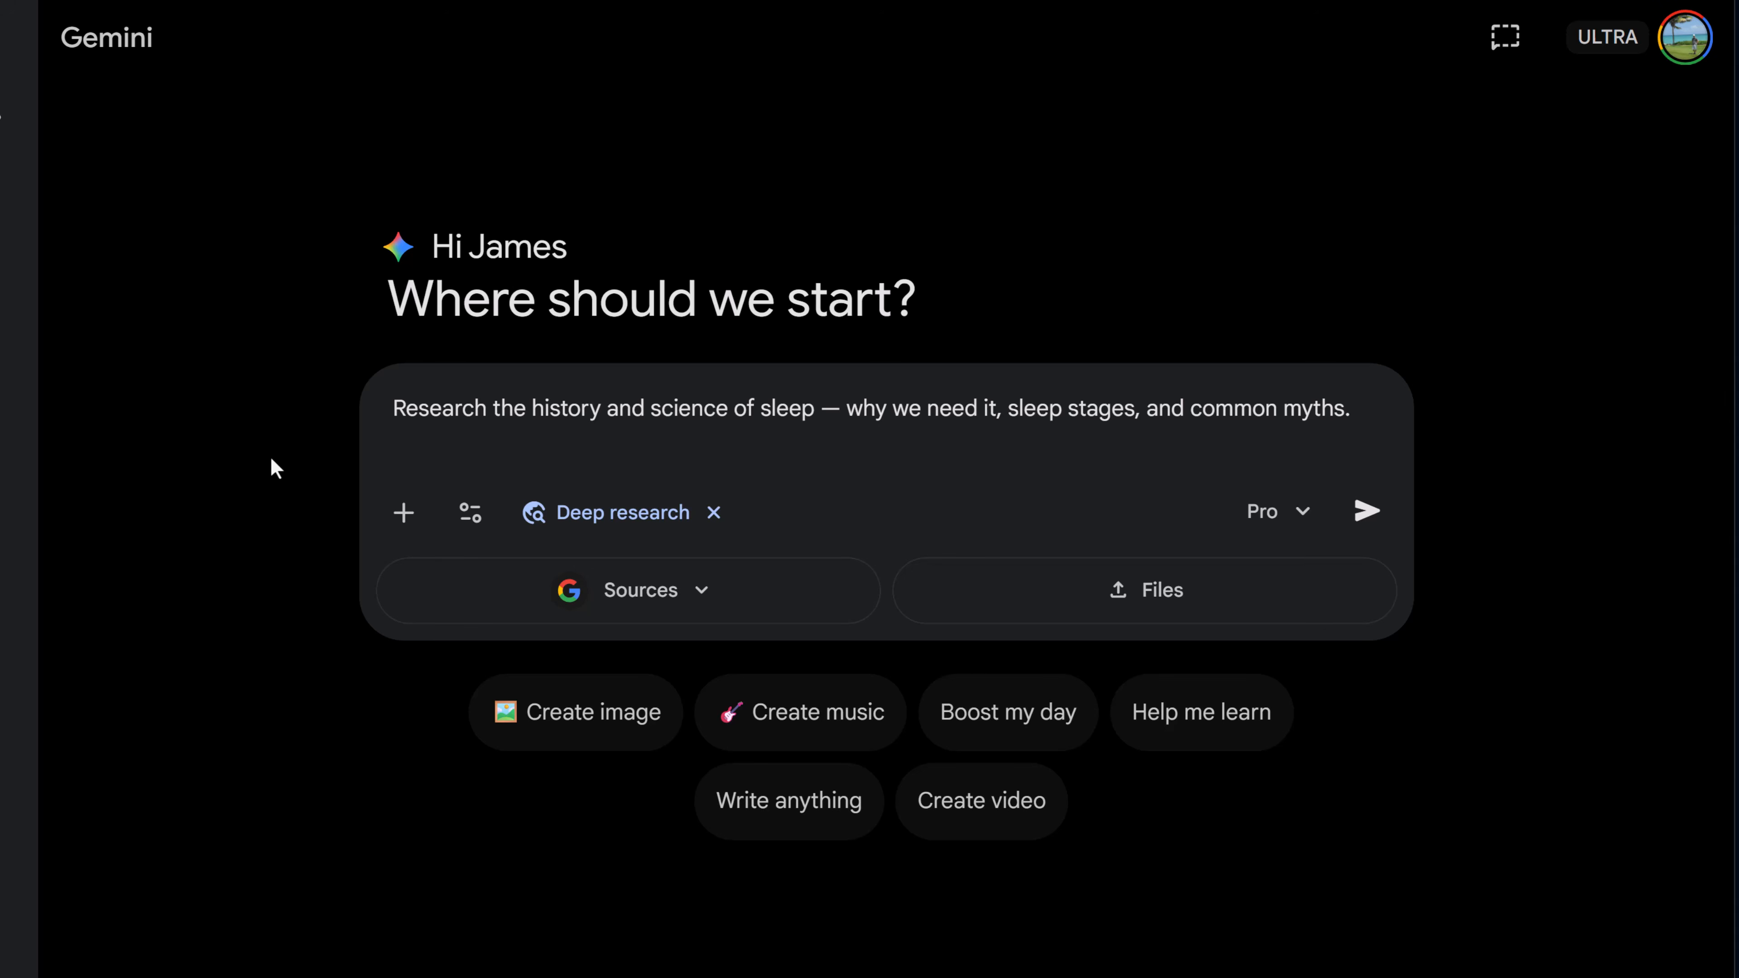
click(1383, 521)
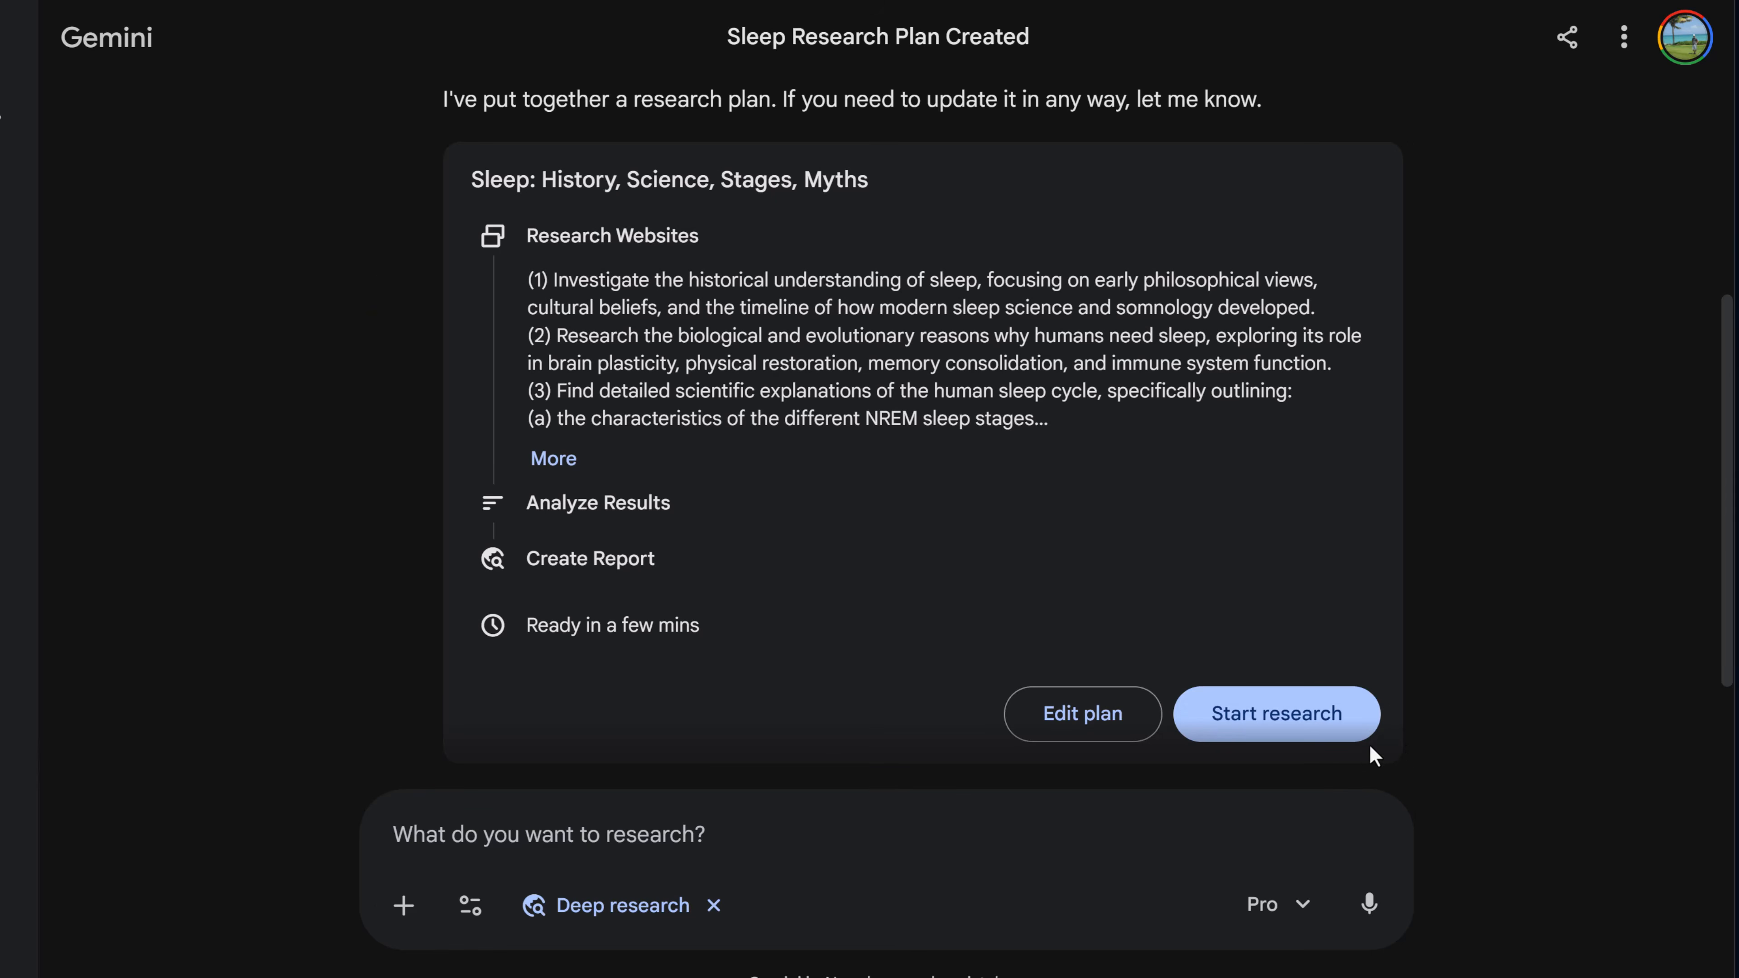
- Start the research from the proposed plan and scroll through the finished sleep report
click(1296, 721)
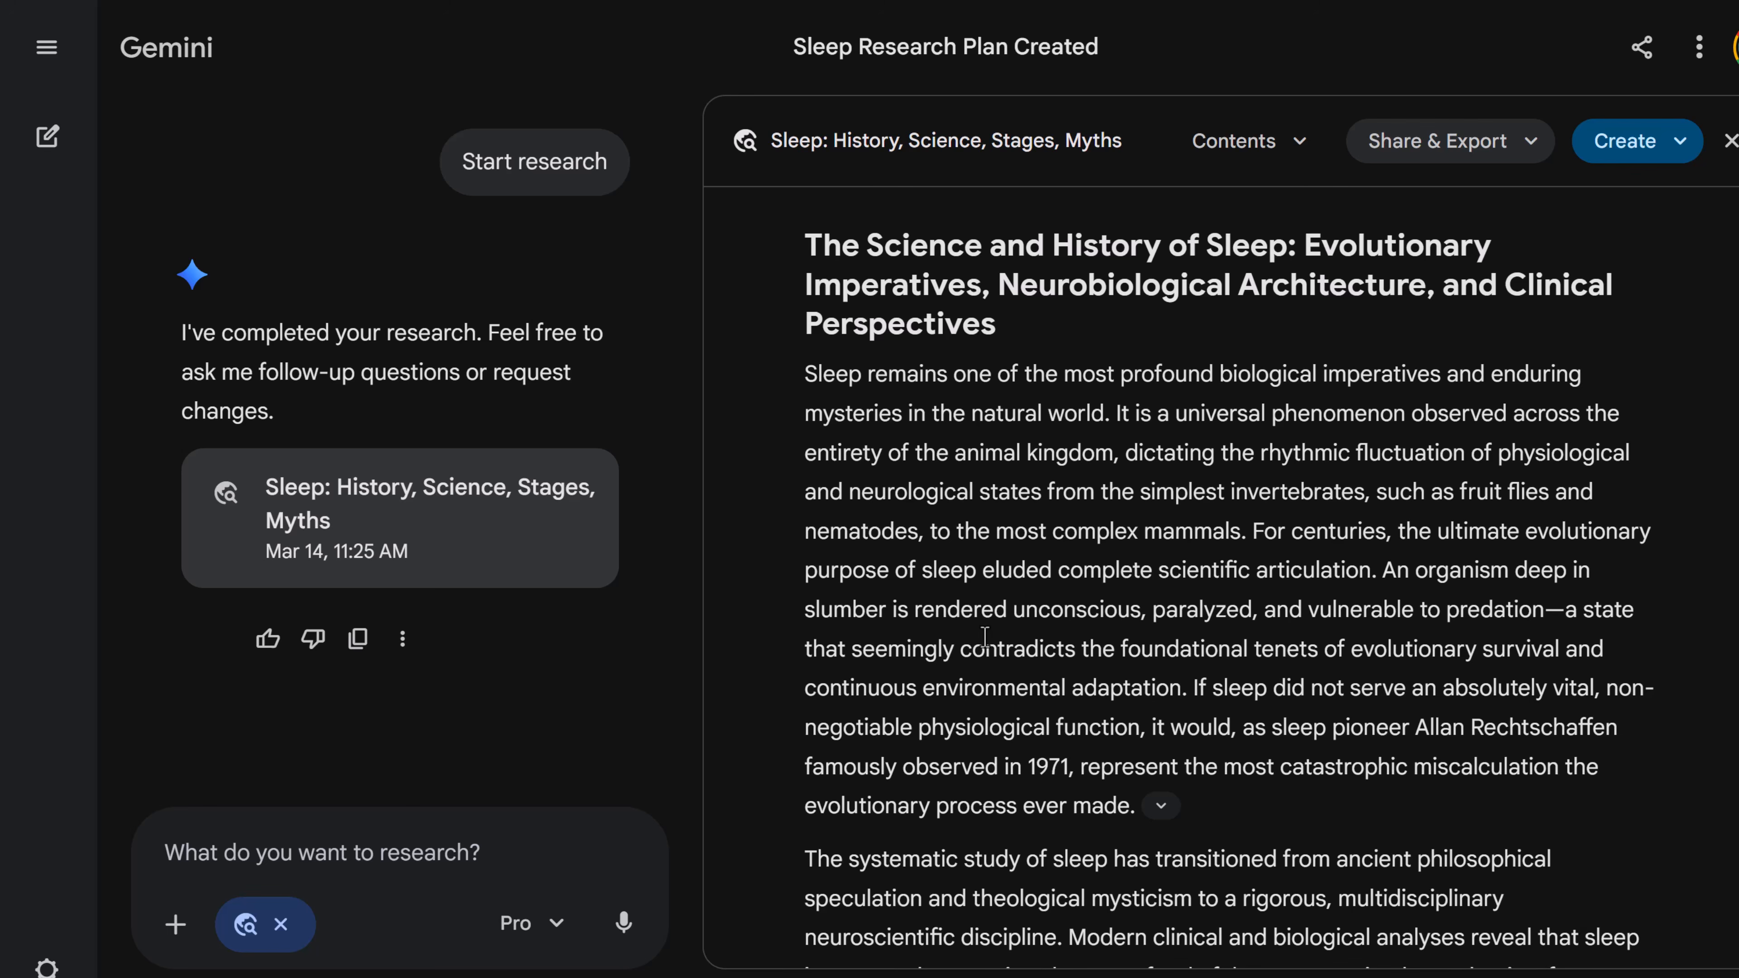
scroll(986, 616, down, 20)
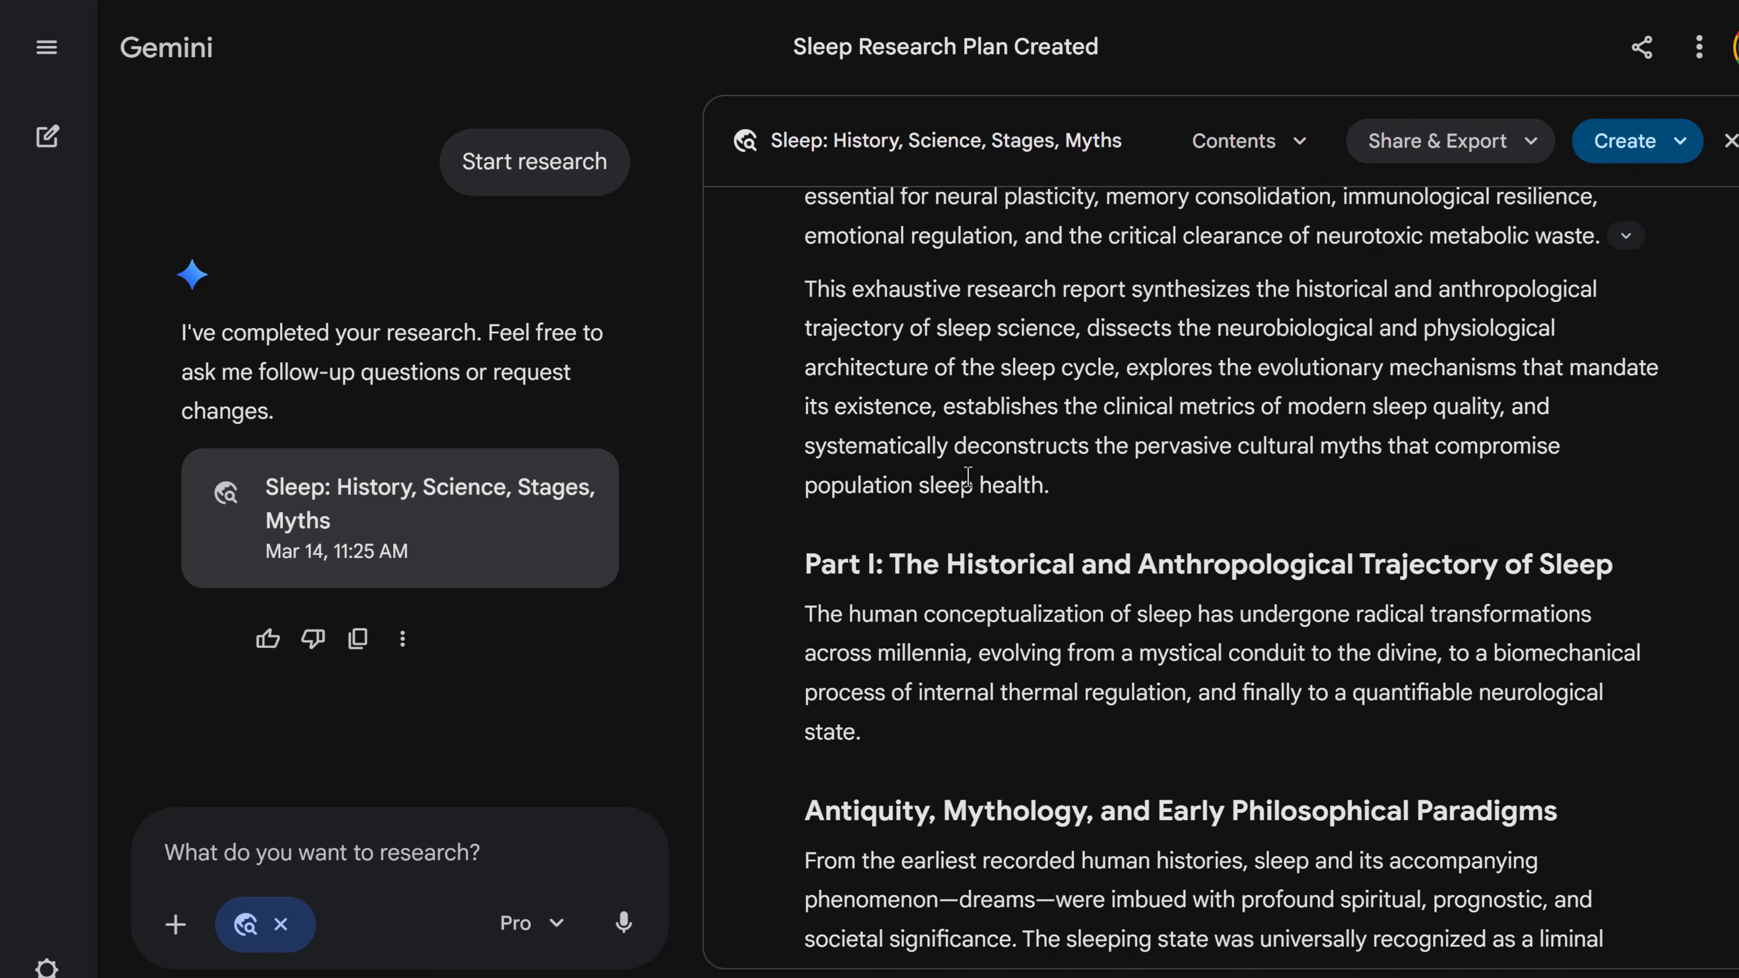
scroll(993, 477, down, 15)
scroll(1426, 536, up, 15)
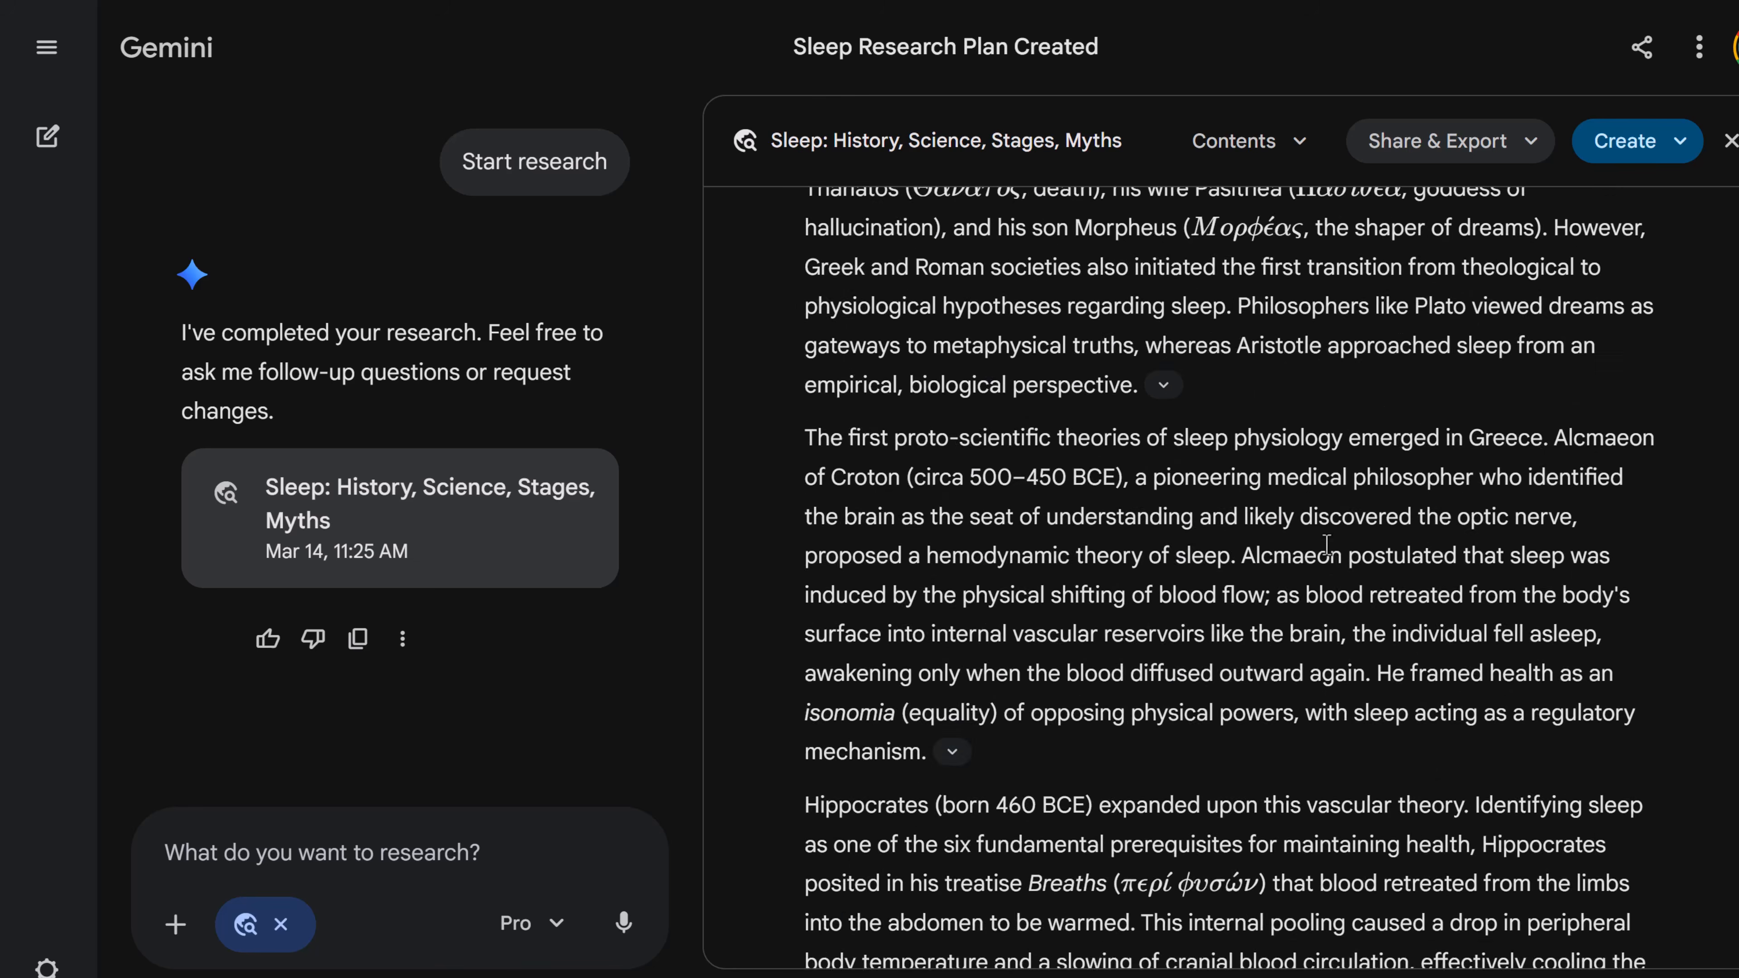
scroll(1426, 537, up, 20)
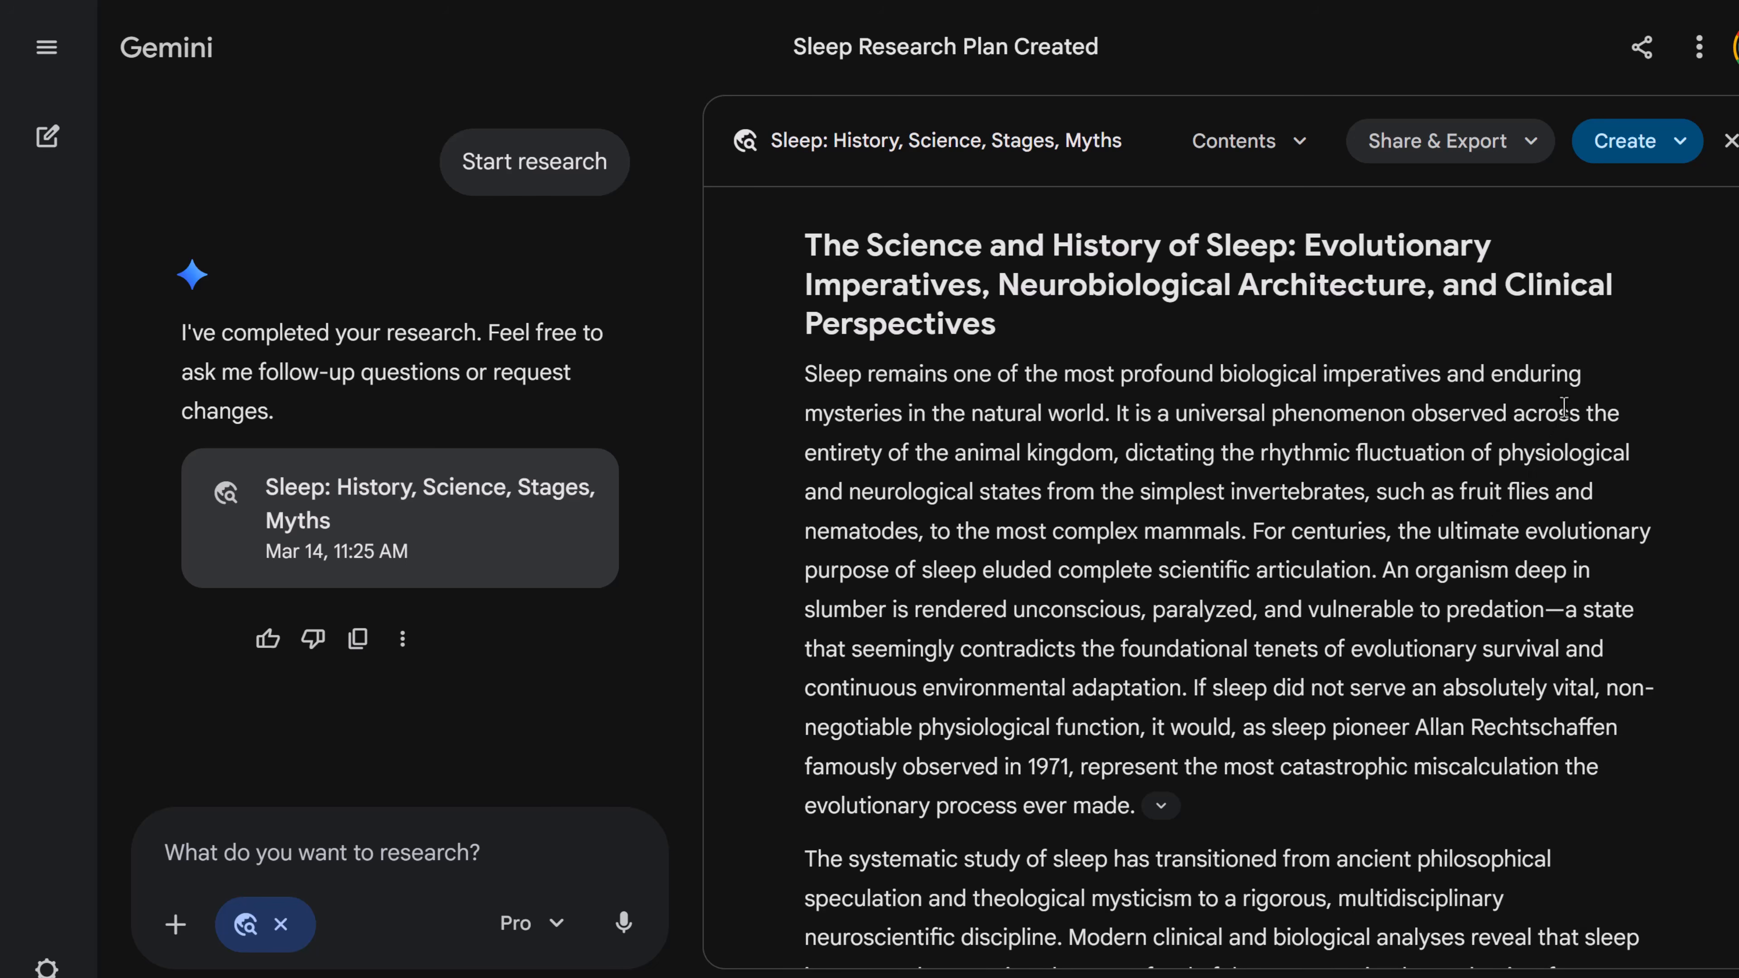
- Create a quiz from the sleep research report
click(1676, 151)
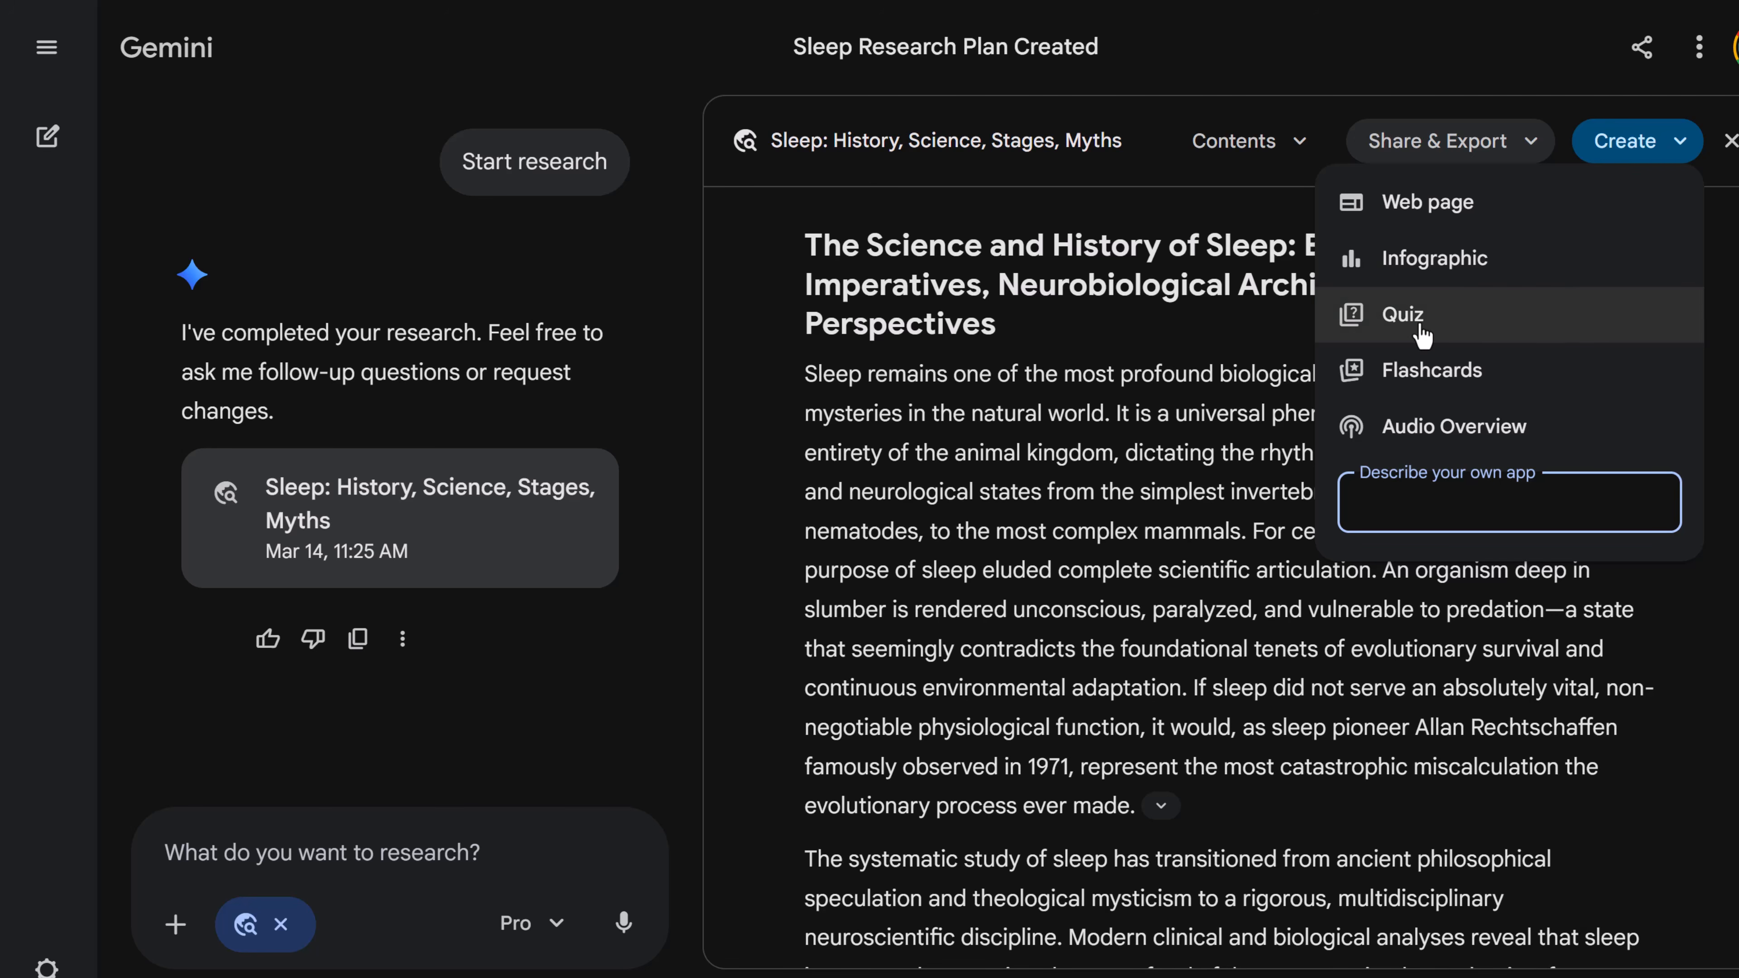
click(1438, 316)
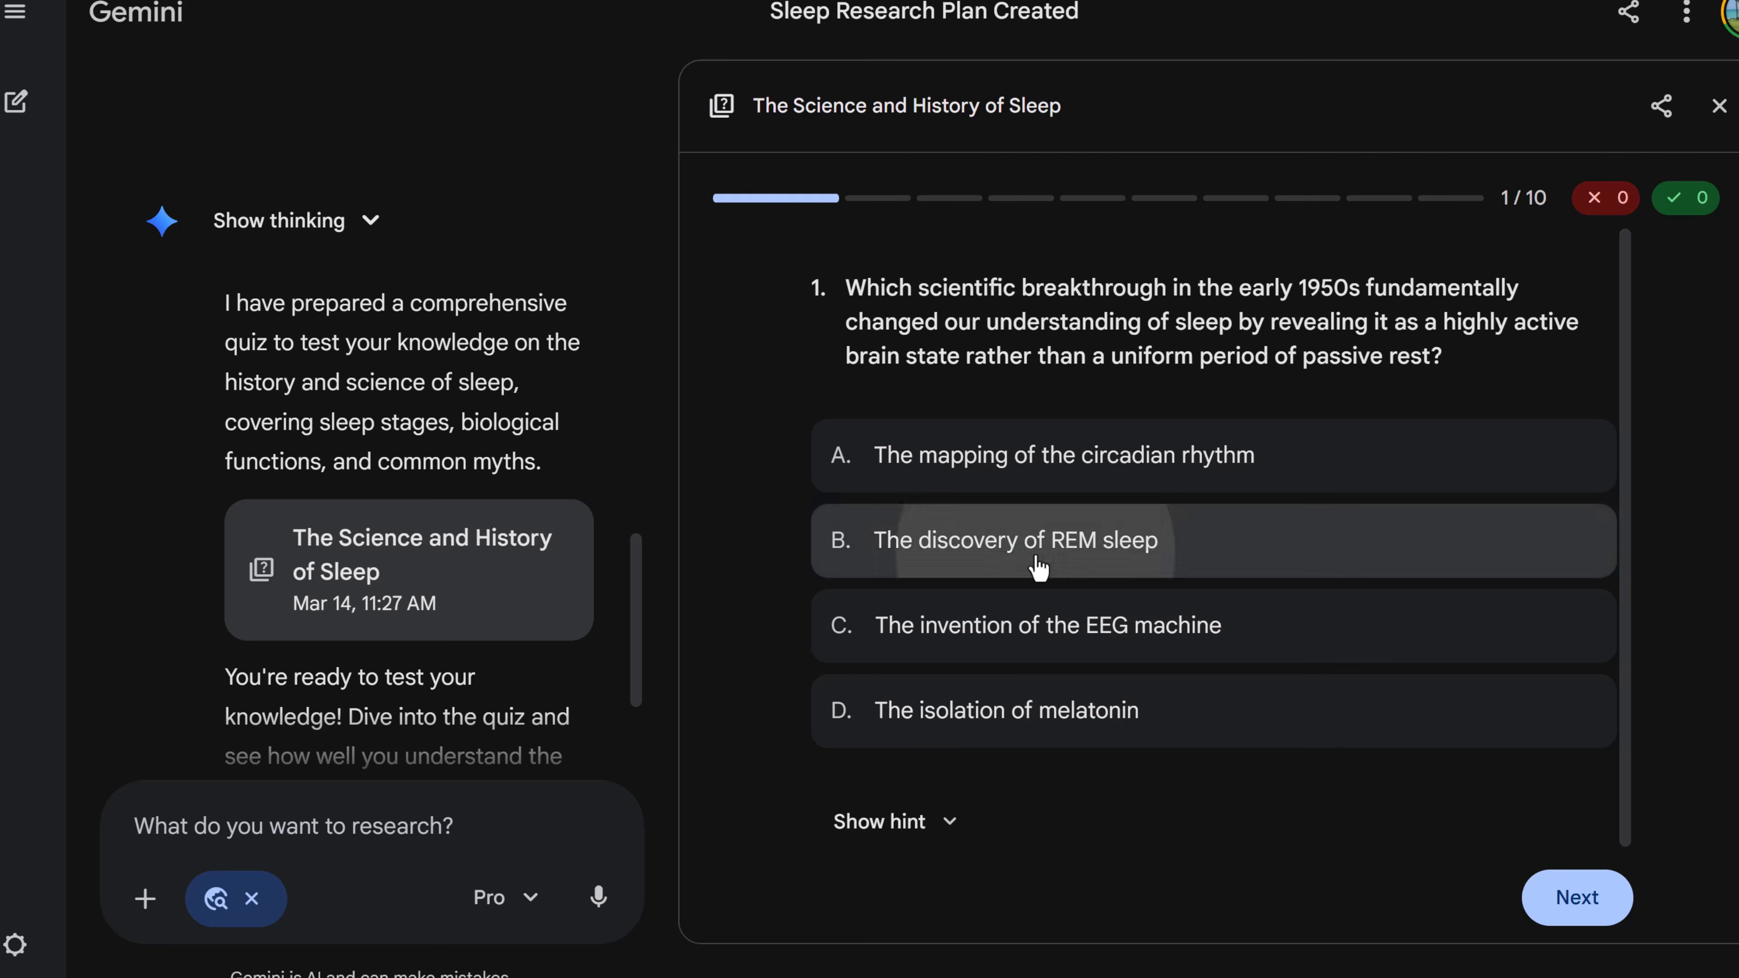
- Answer the first quiz question with "The discovery of REM sleep", move to question 2, and close the quiz
click(1037, 570)
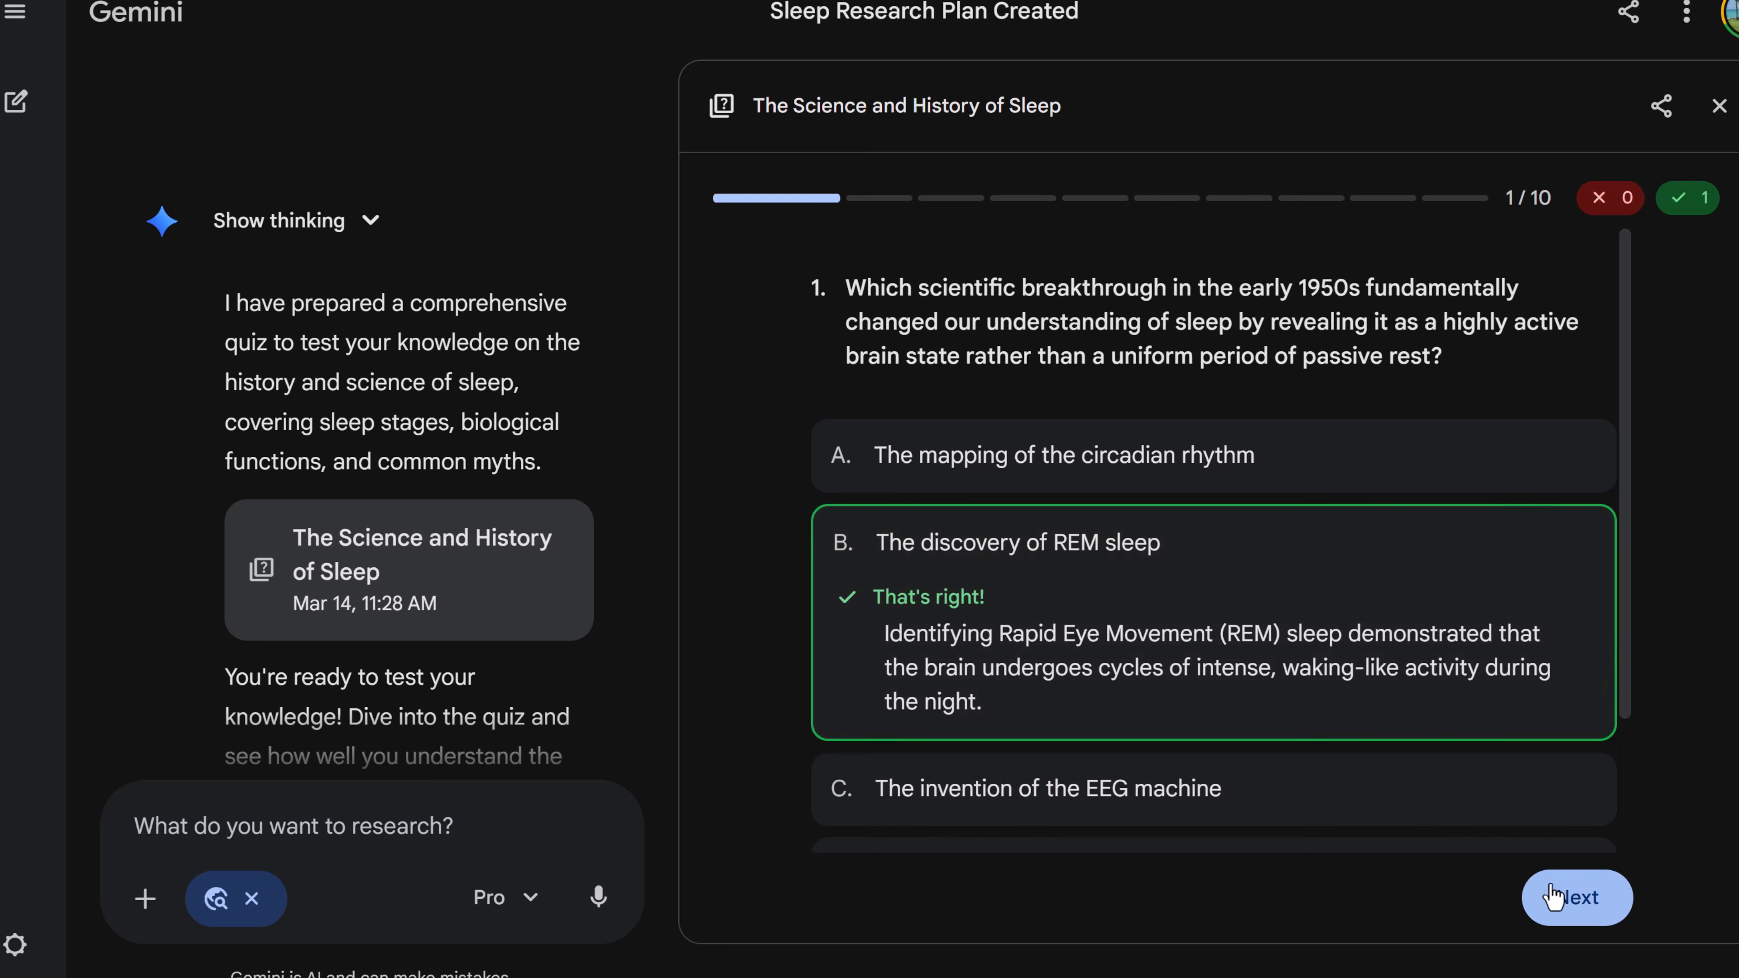
click(1575, 918)
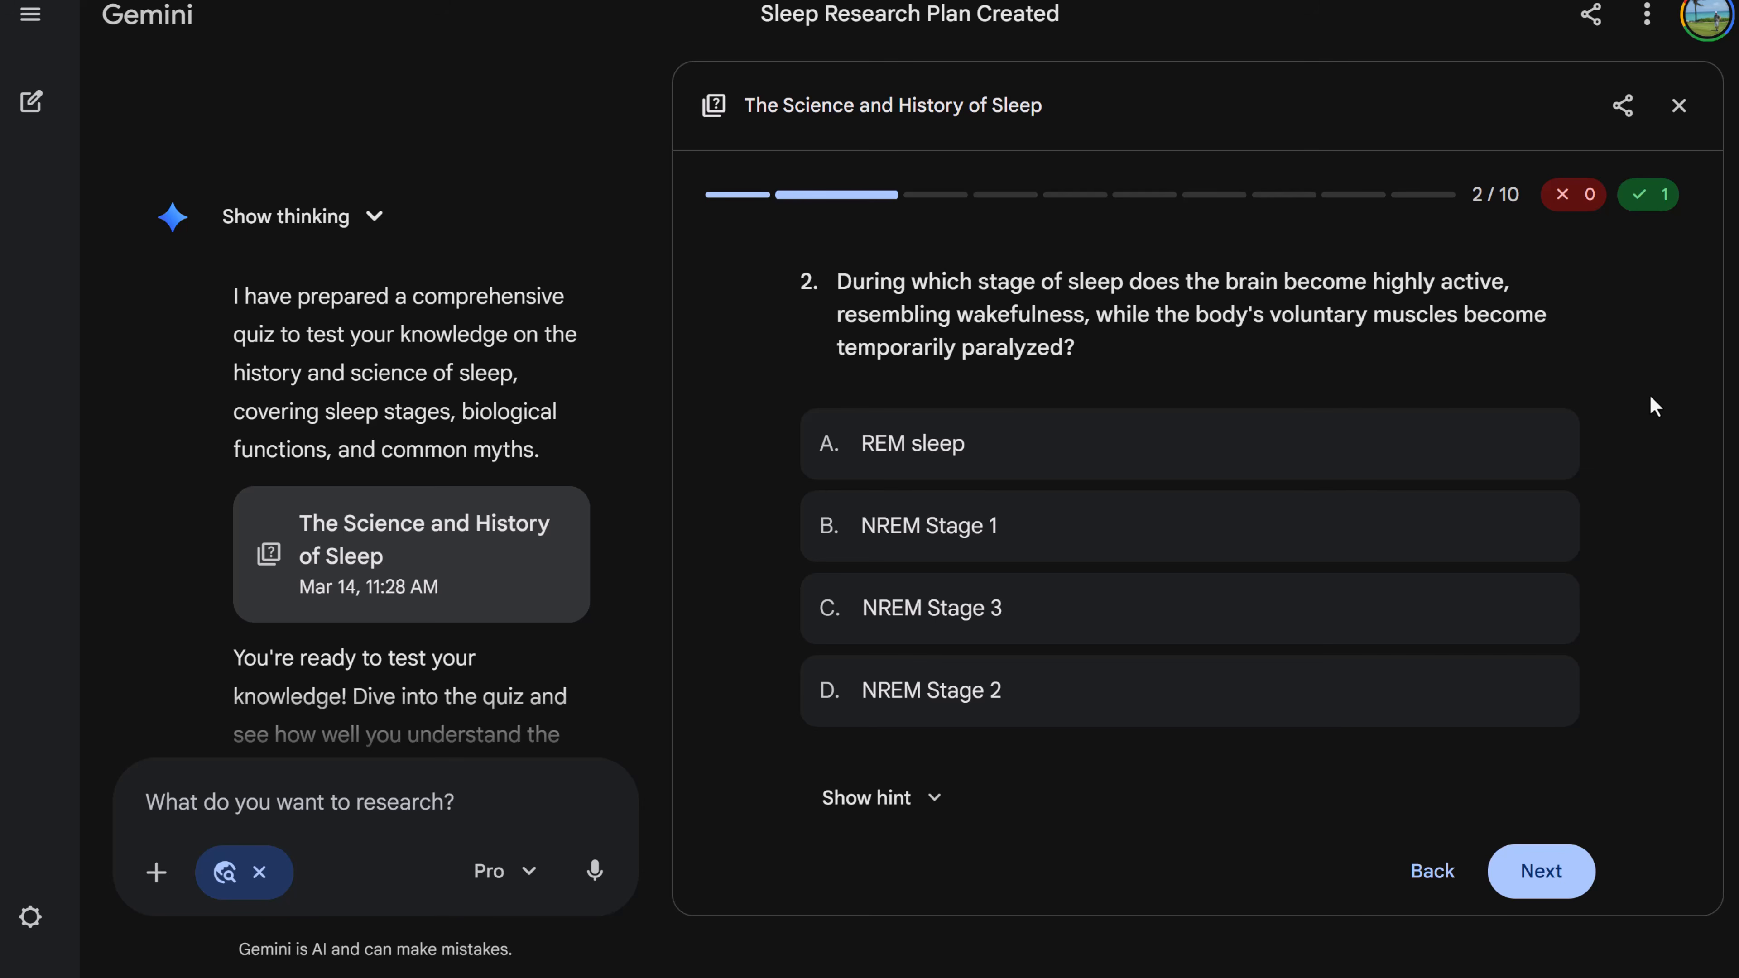
click(1679, 105)
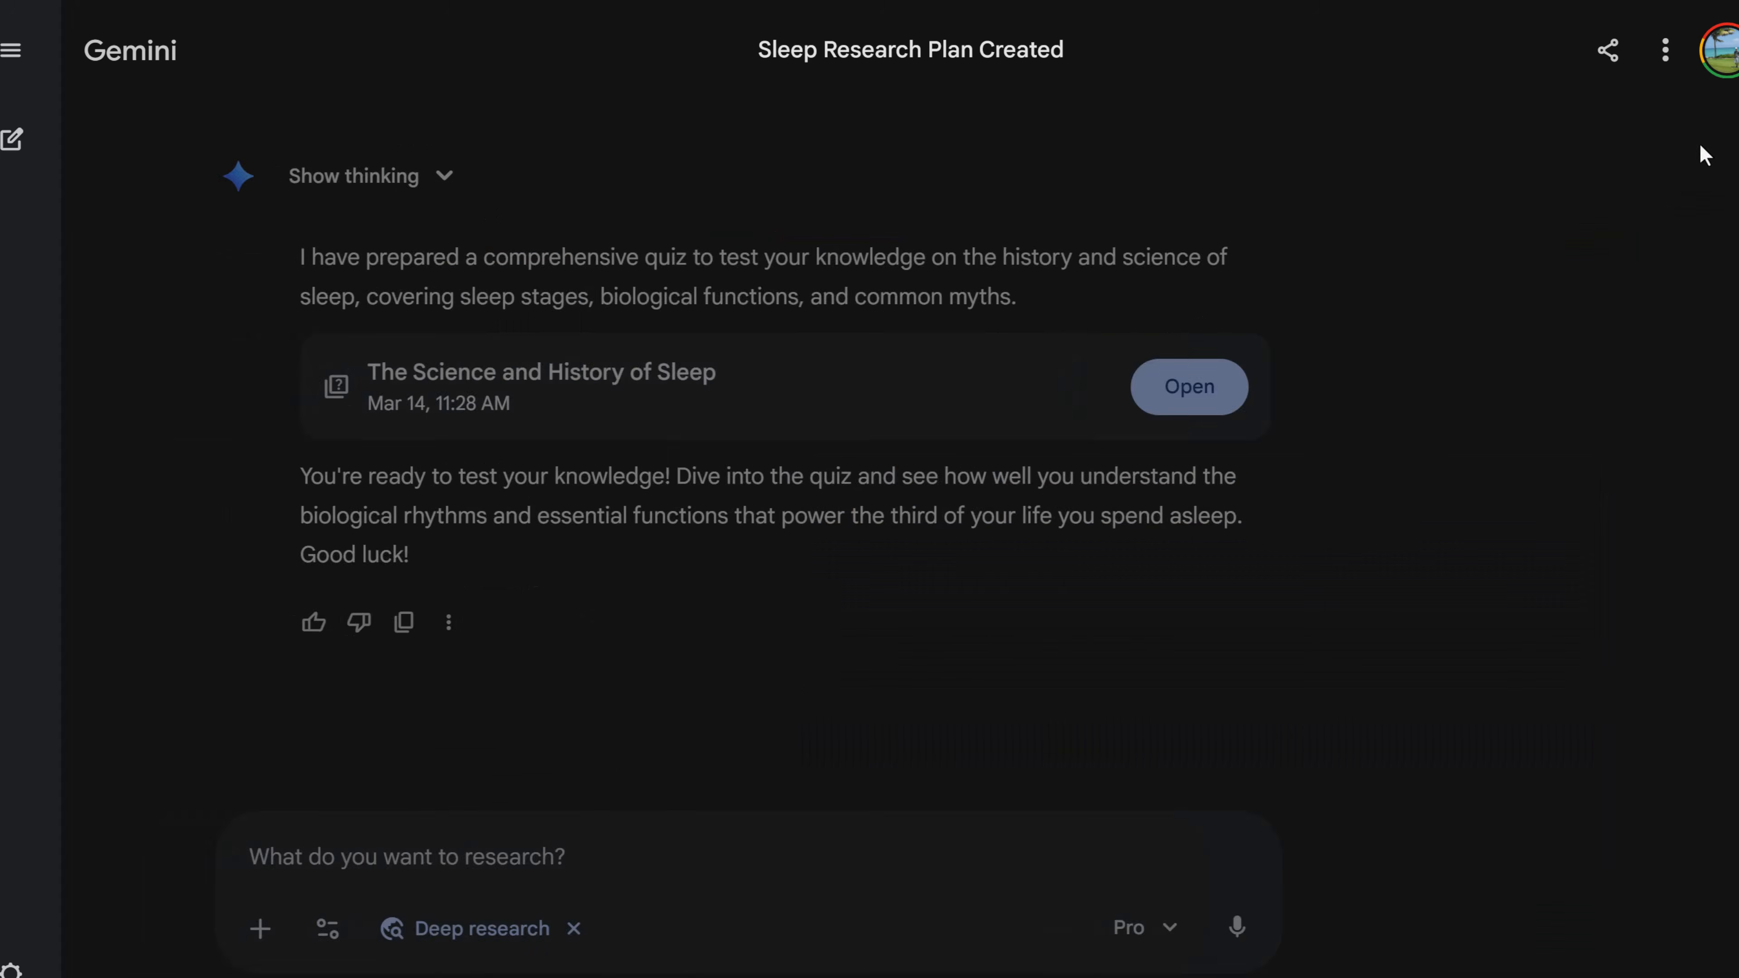
- Reopen the sleep research report and open its Create options
scroll(984, 405, up, 5)
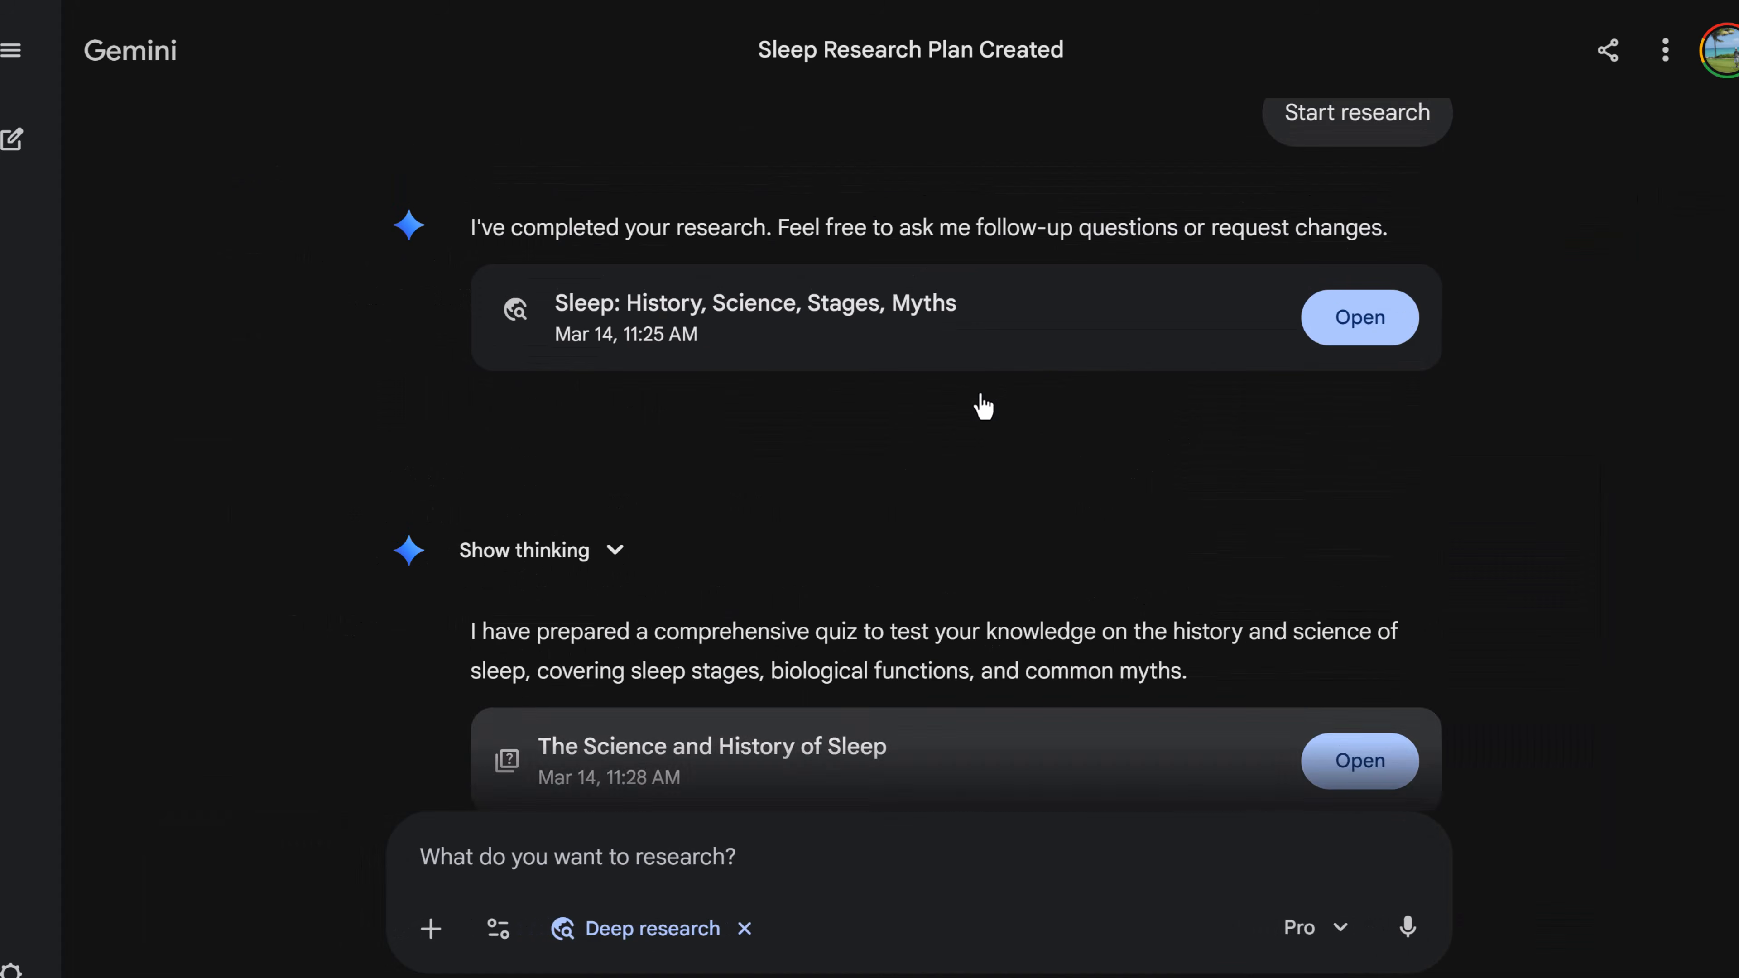
click(1376, 325)
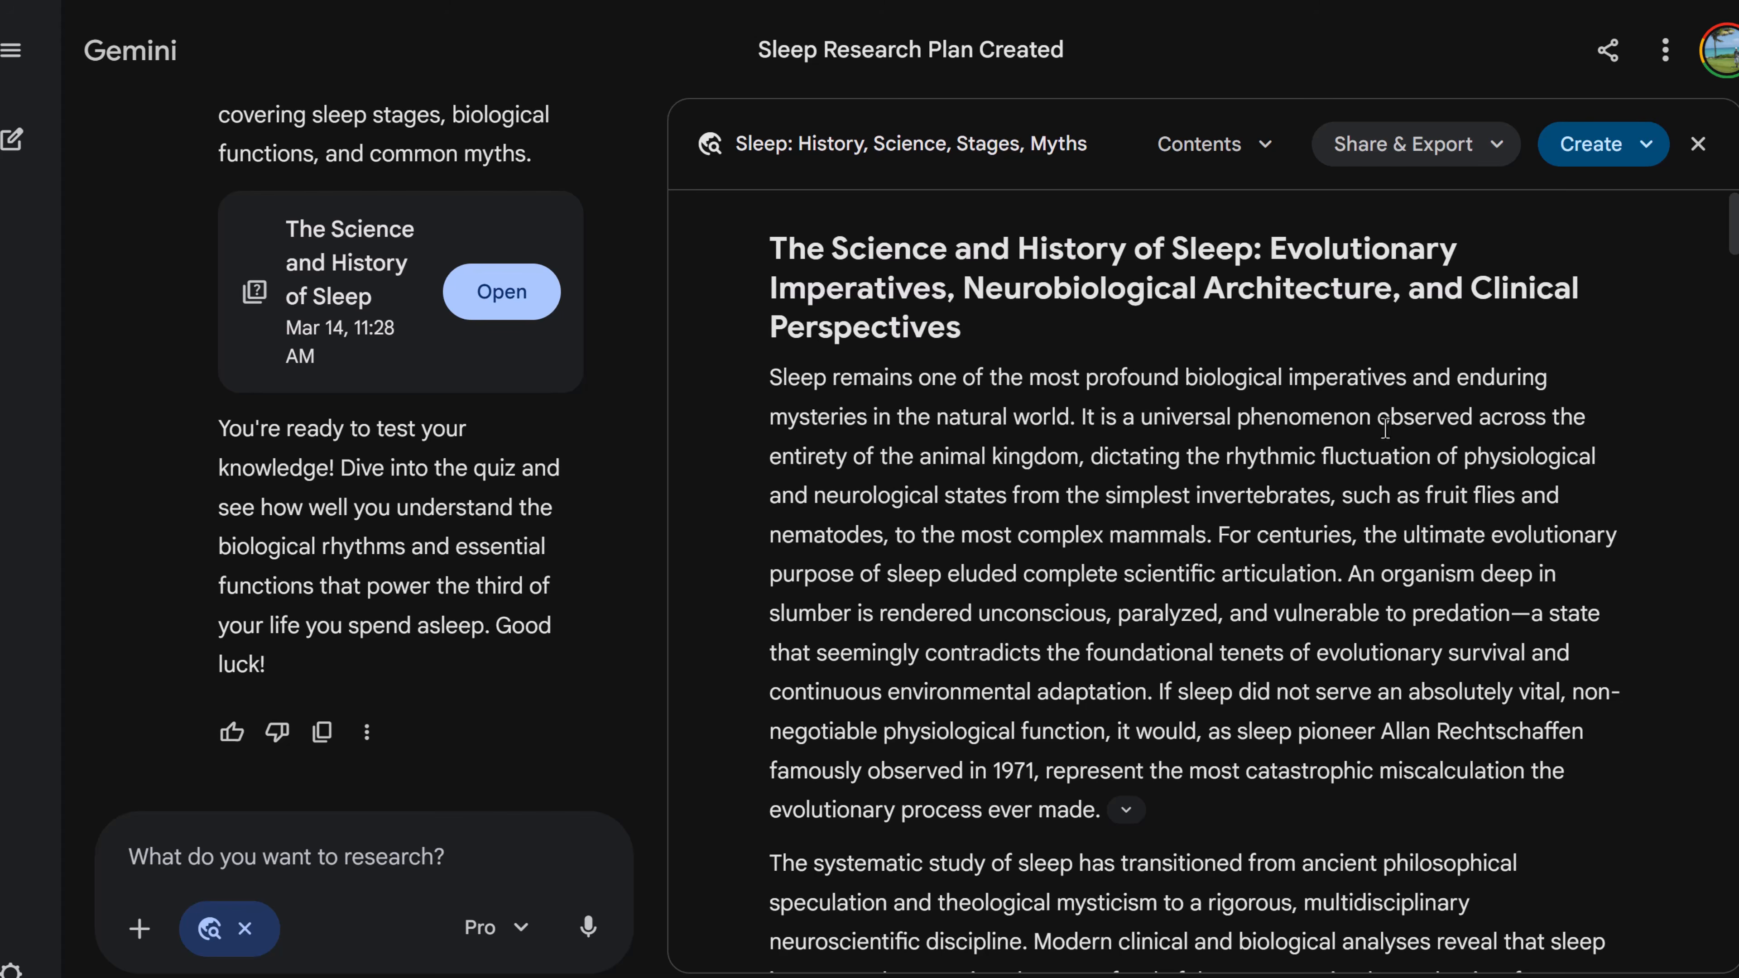
click(1645, 146)
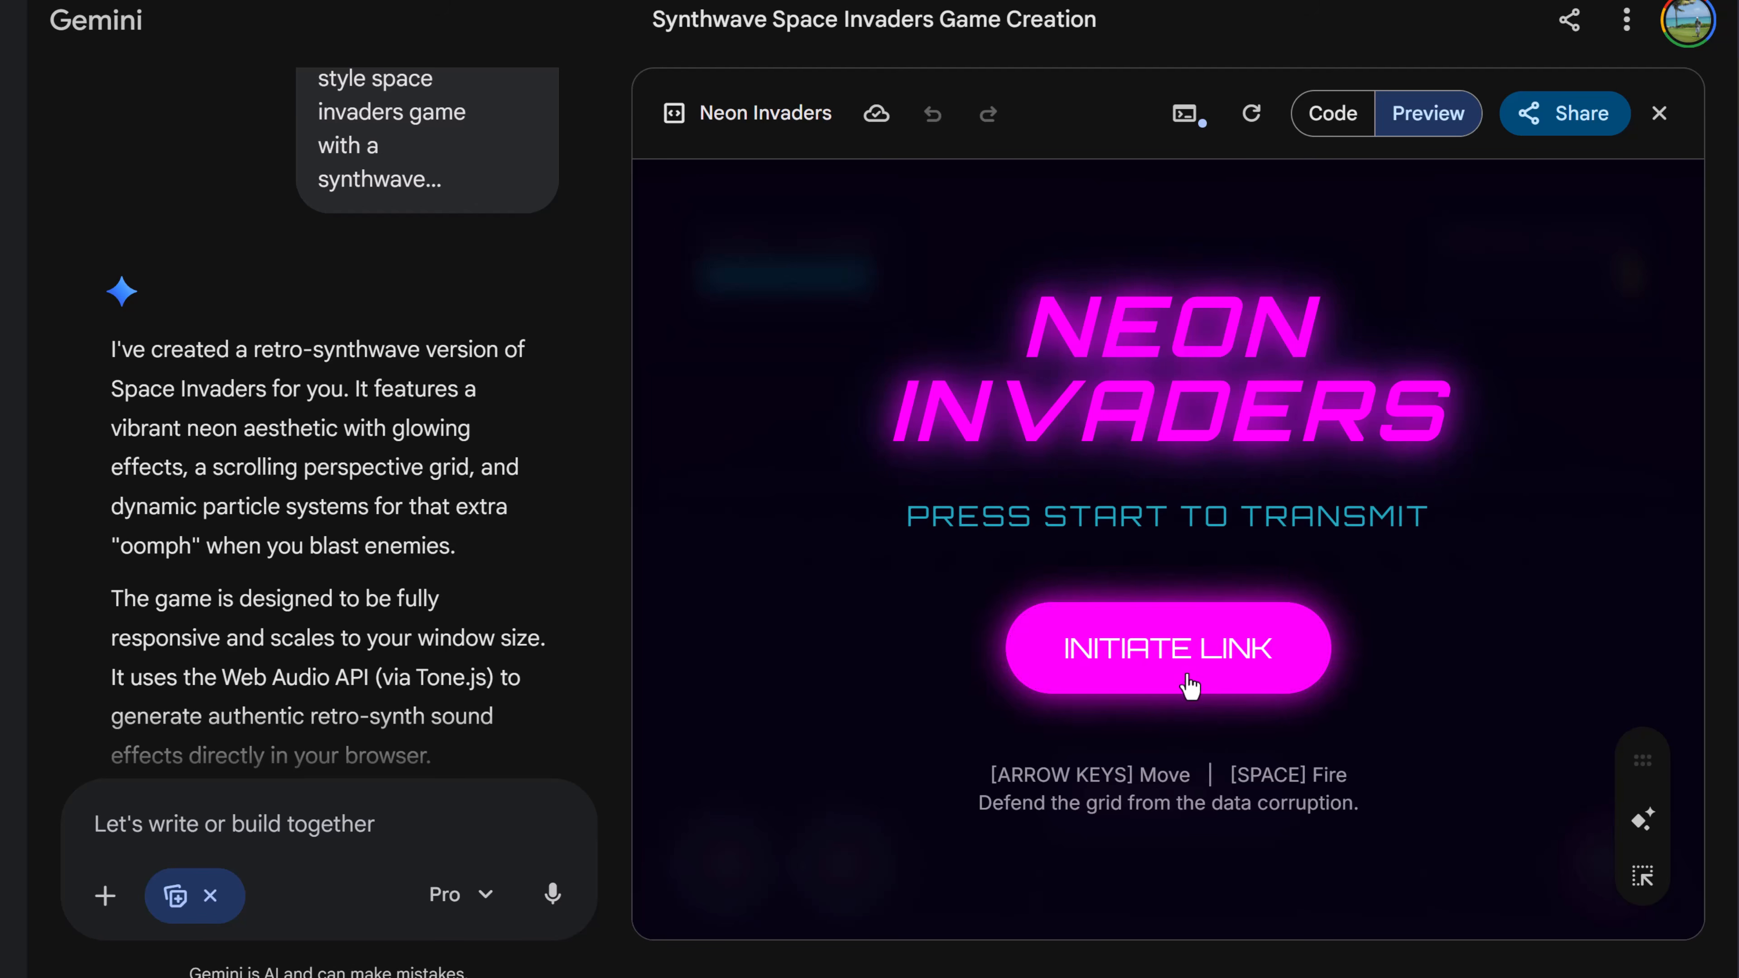
- Start the Neon Invaders game and play it, moving the ship and firing at the invaders
click(1179, 684)
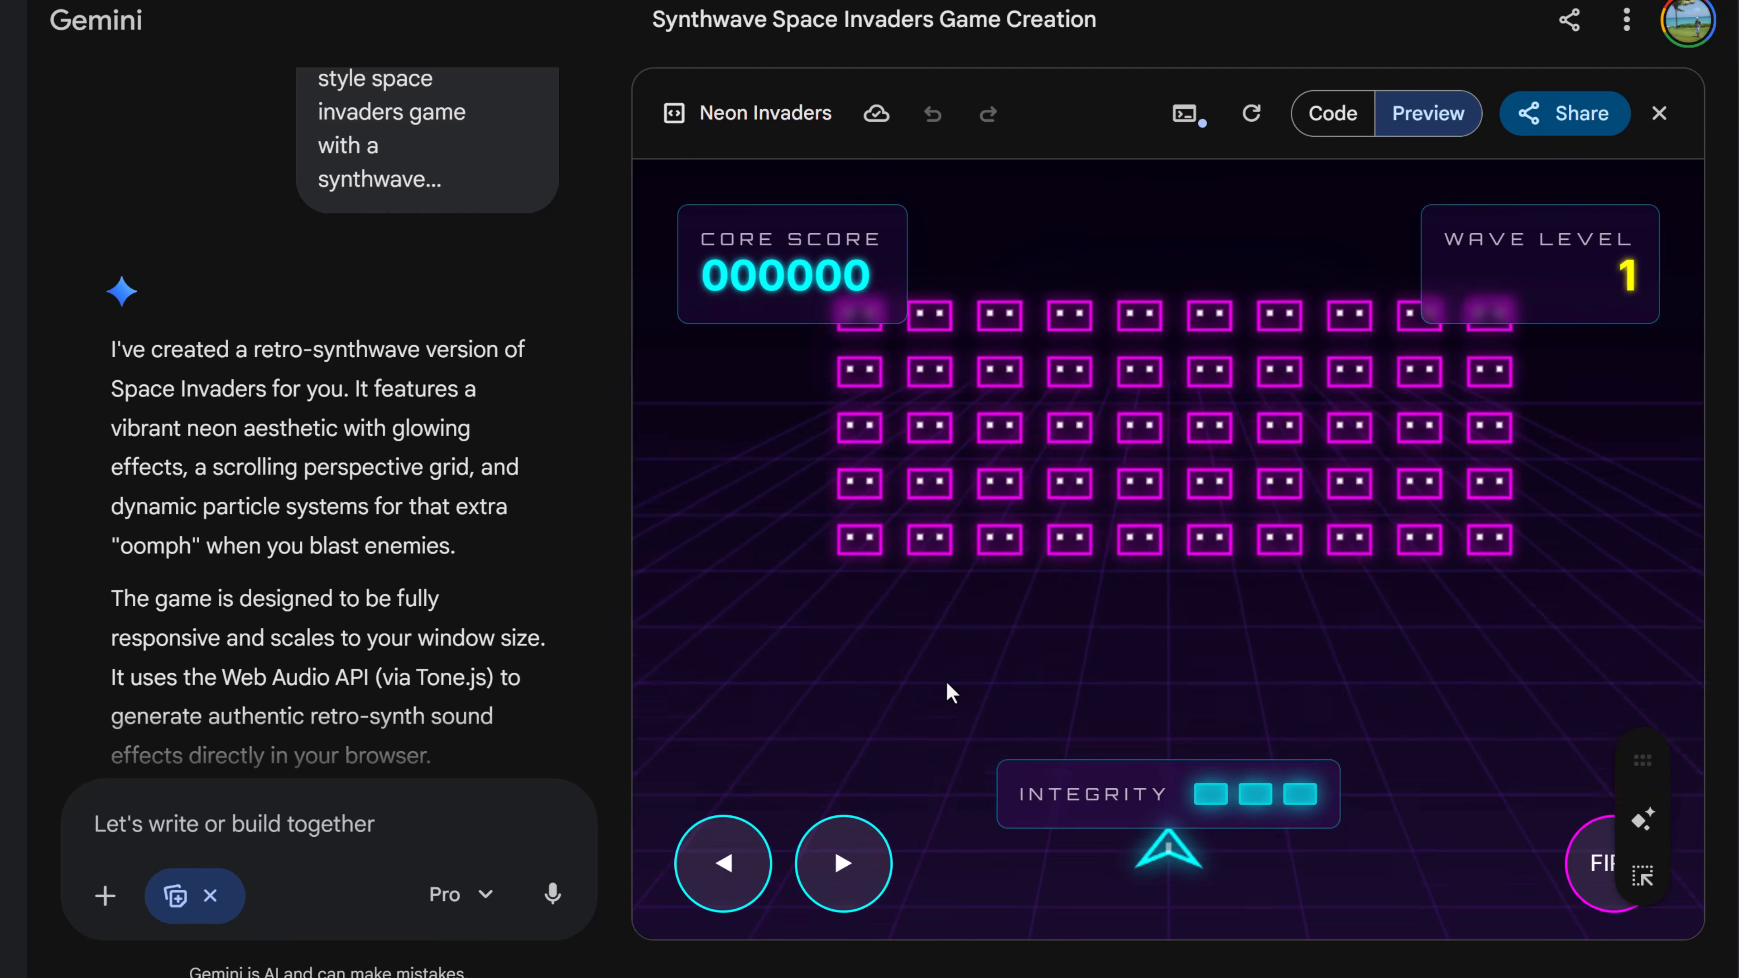
key(Left)
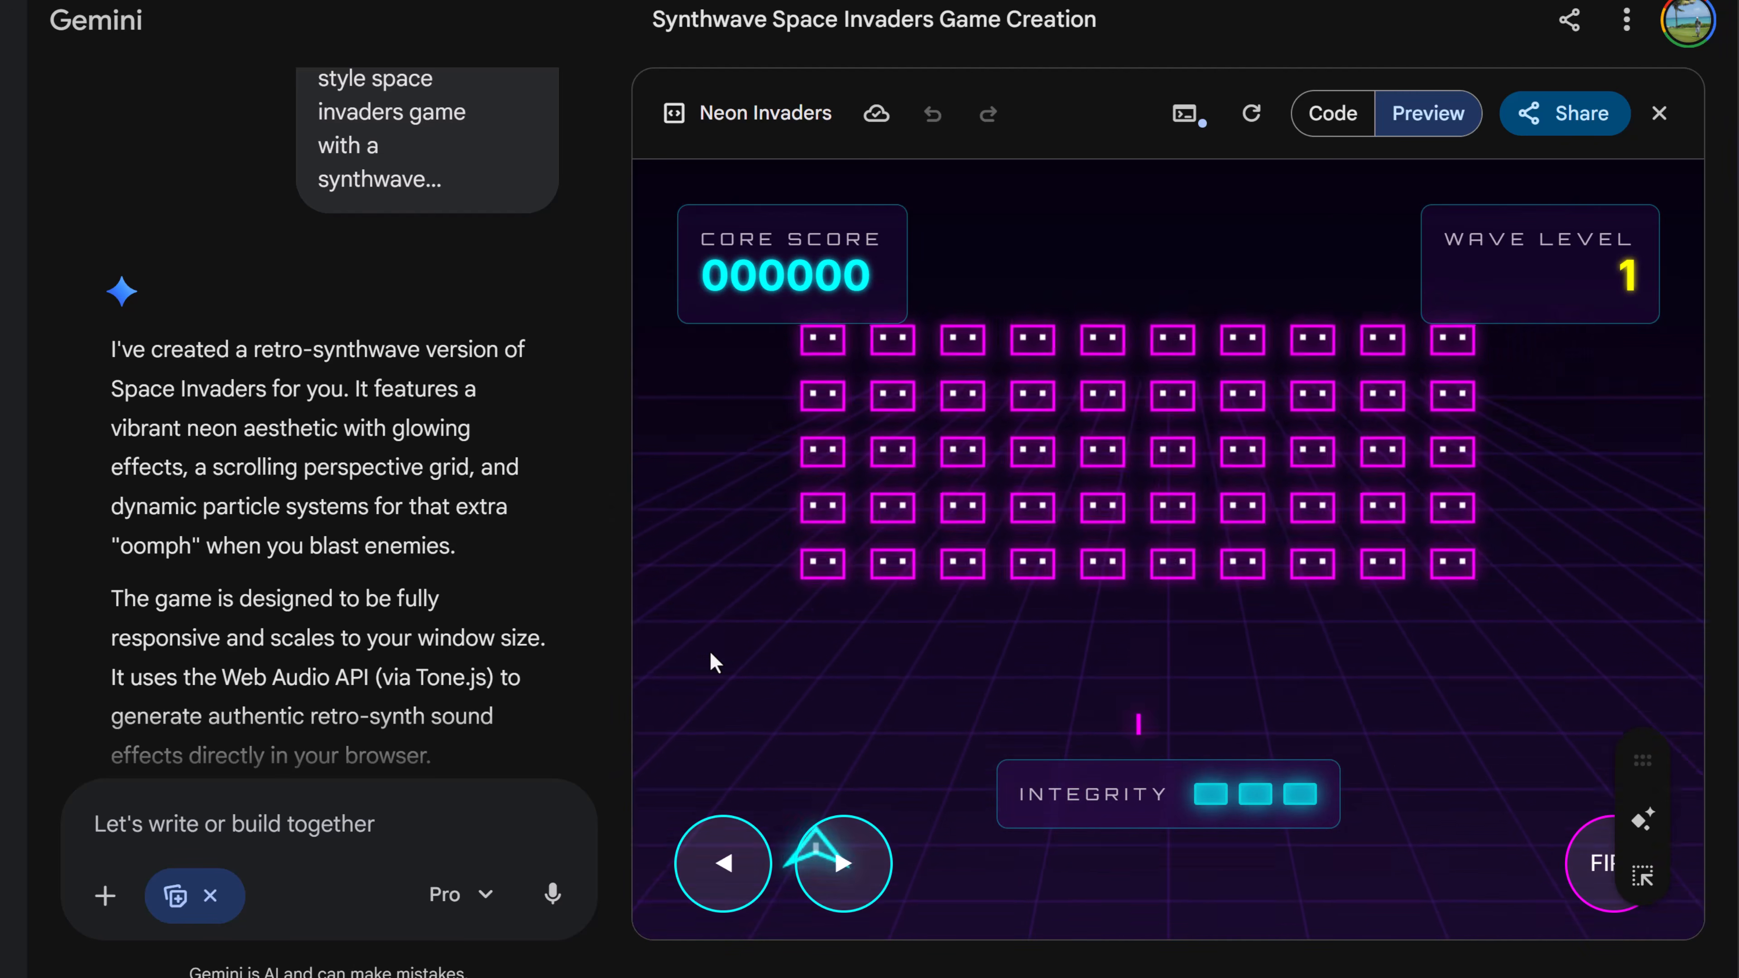
key(Right)
key(space)
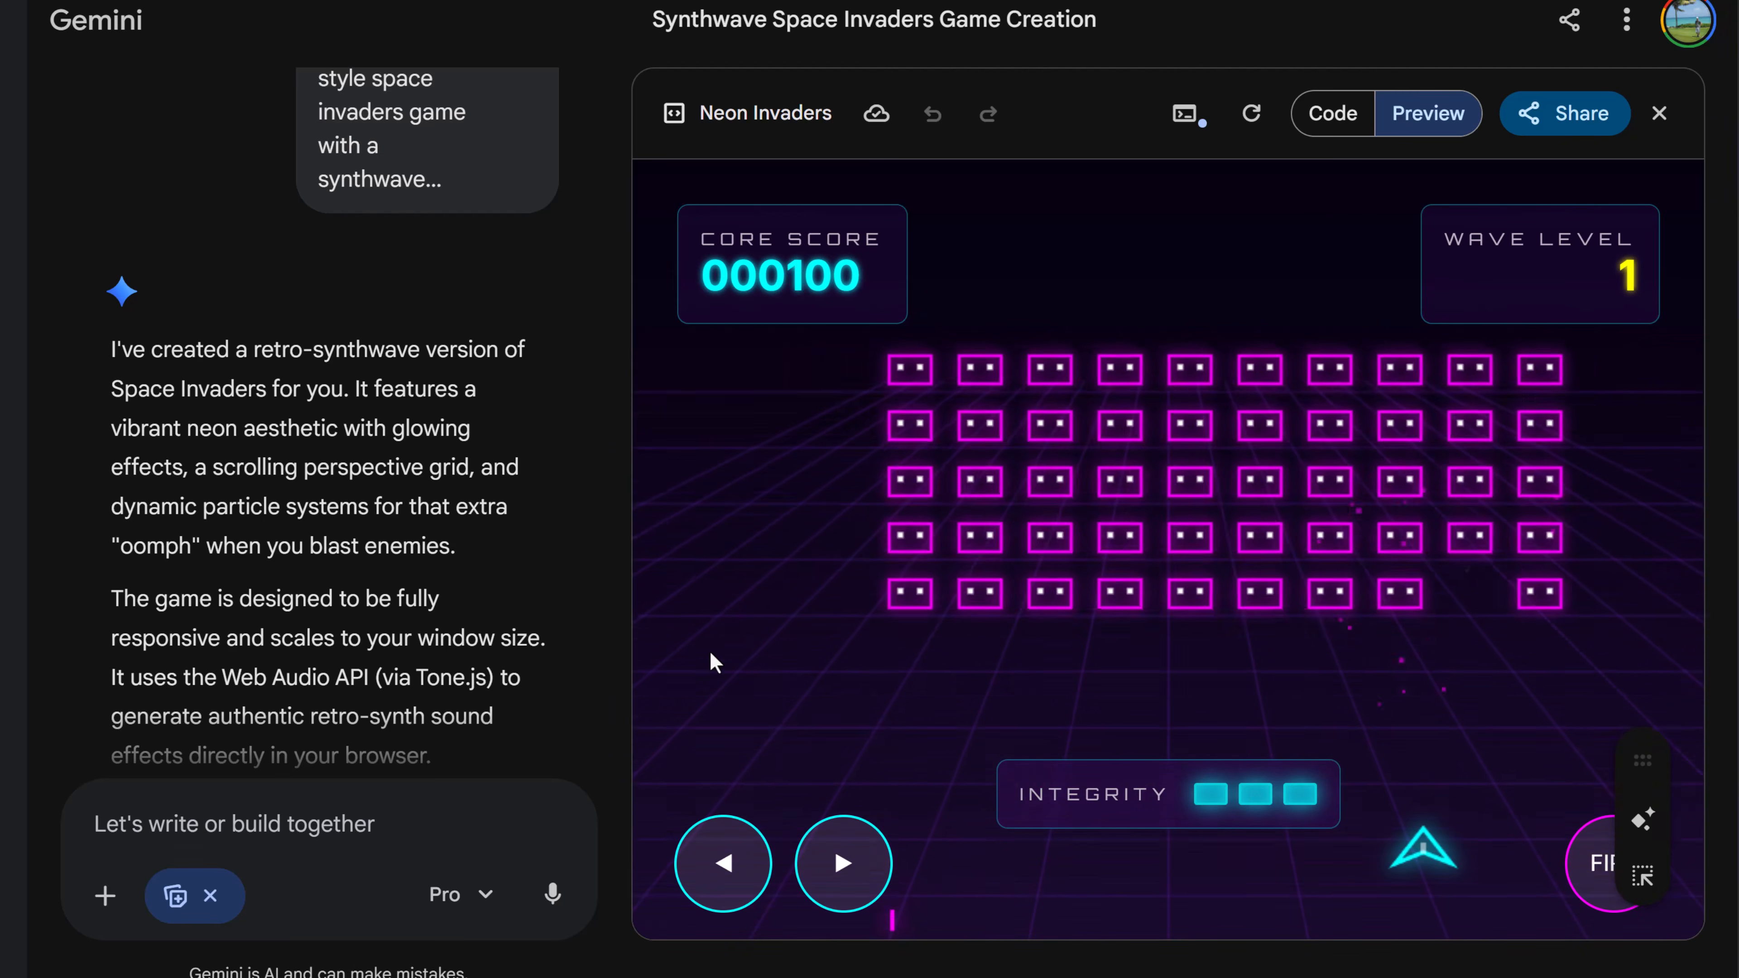
key(Right)
key(space)
key(Left)
key(space)
key(space)
key(space)
key(space)
key(space)
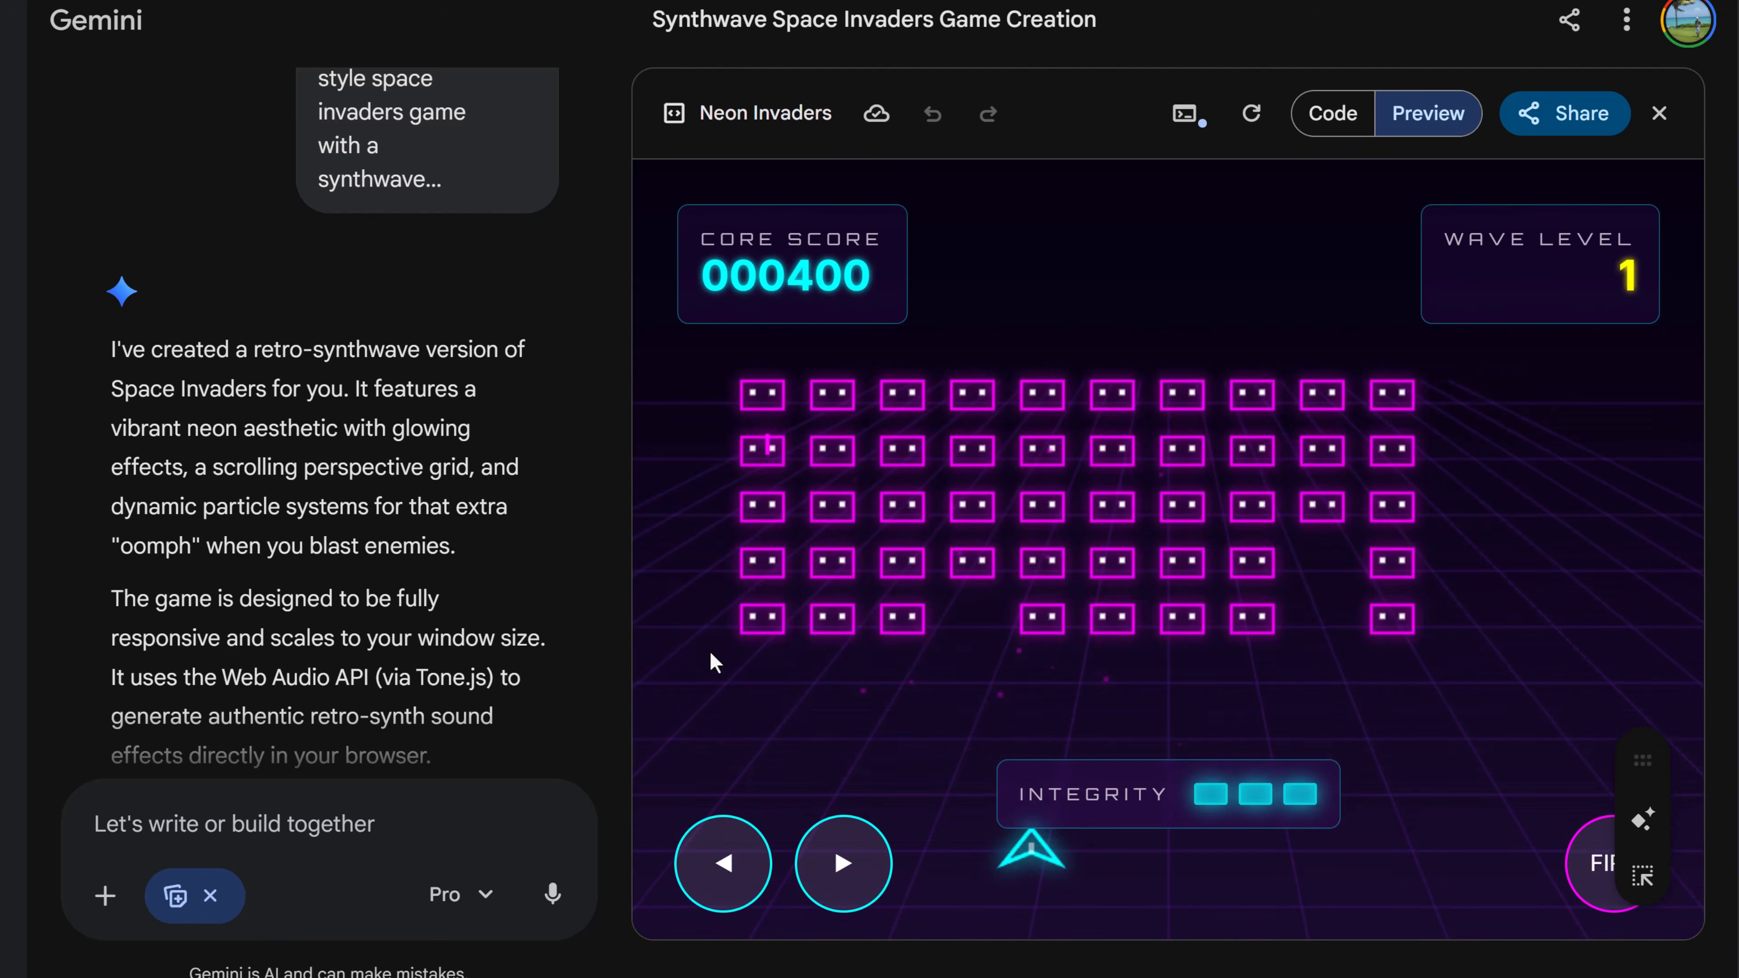
key(space)
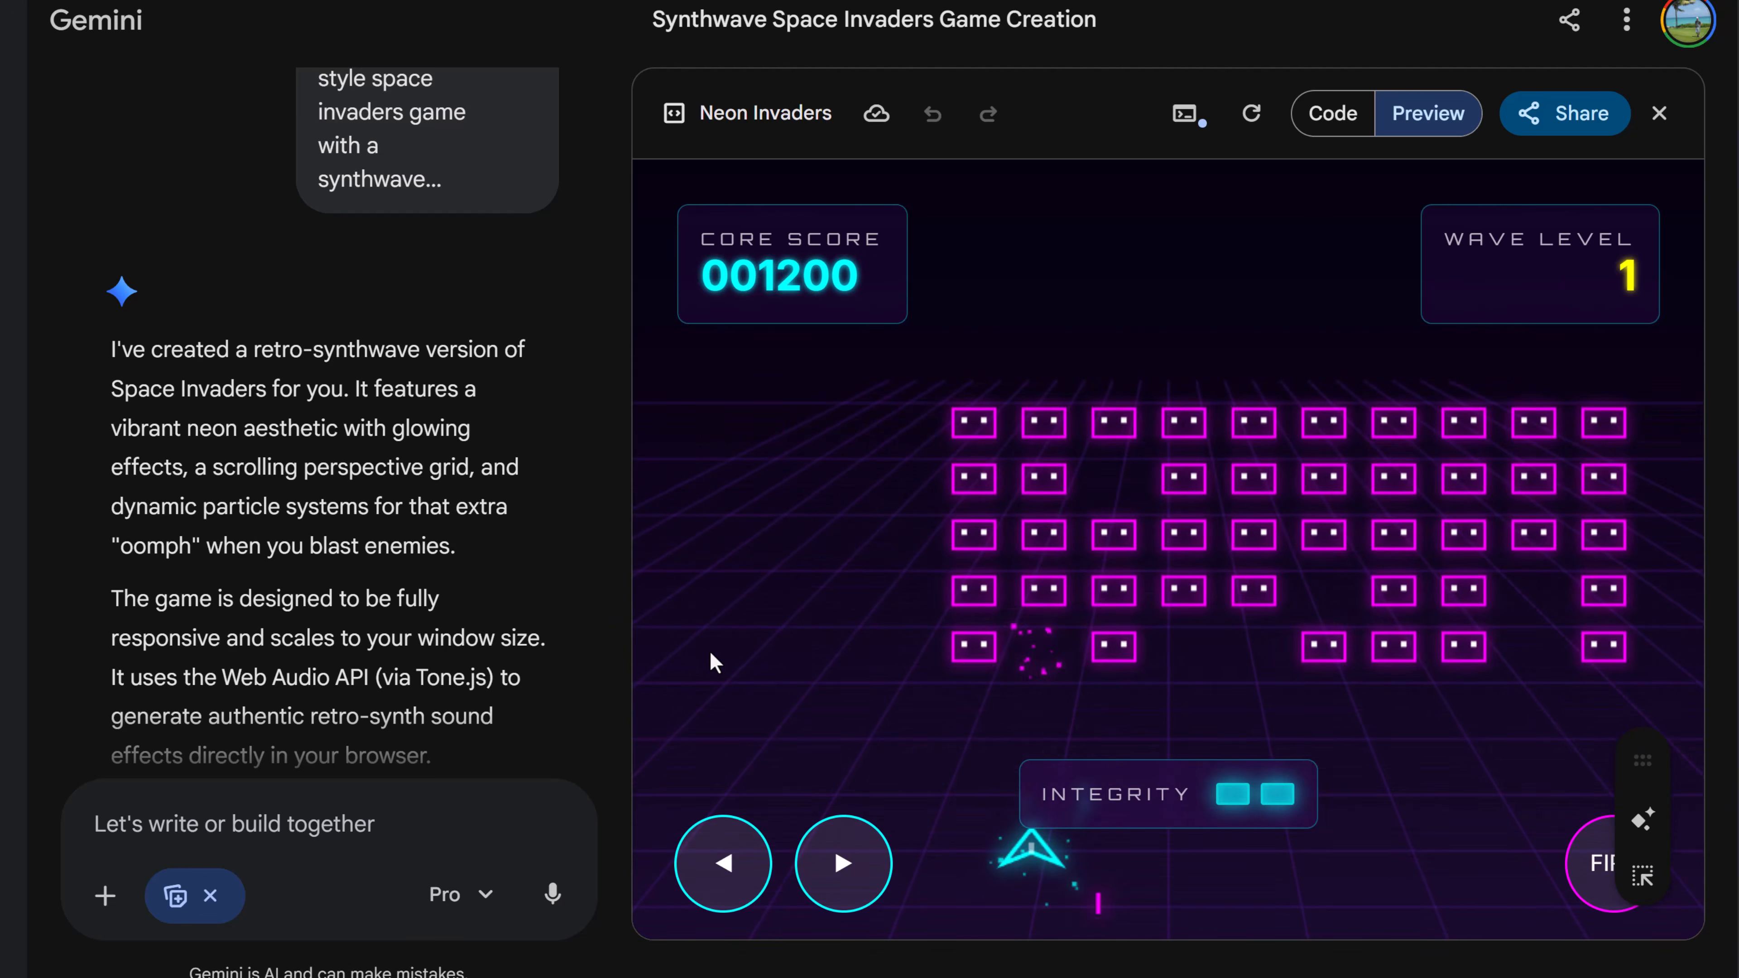
key(Left)
key(space)
key(space)
key(space)
key(space)
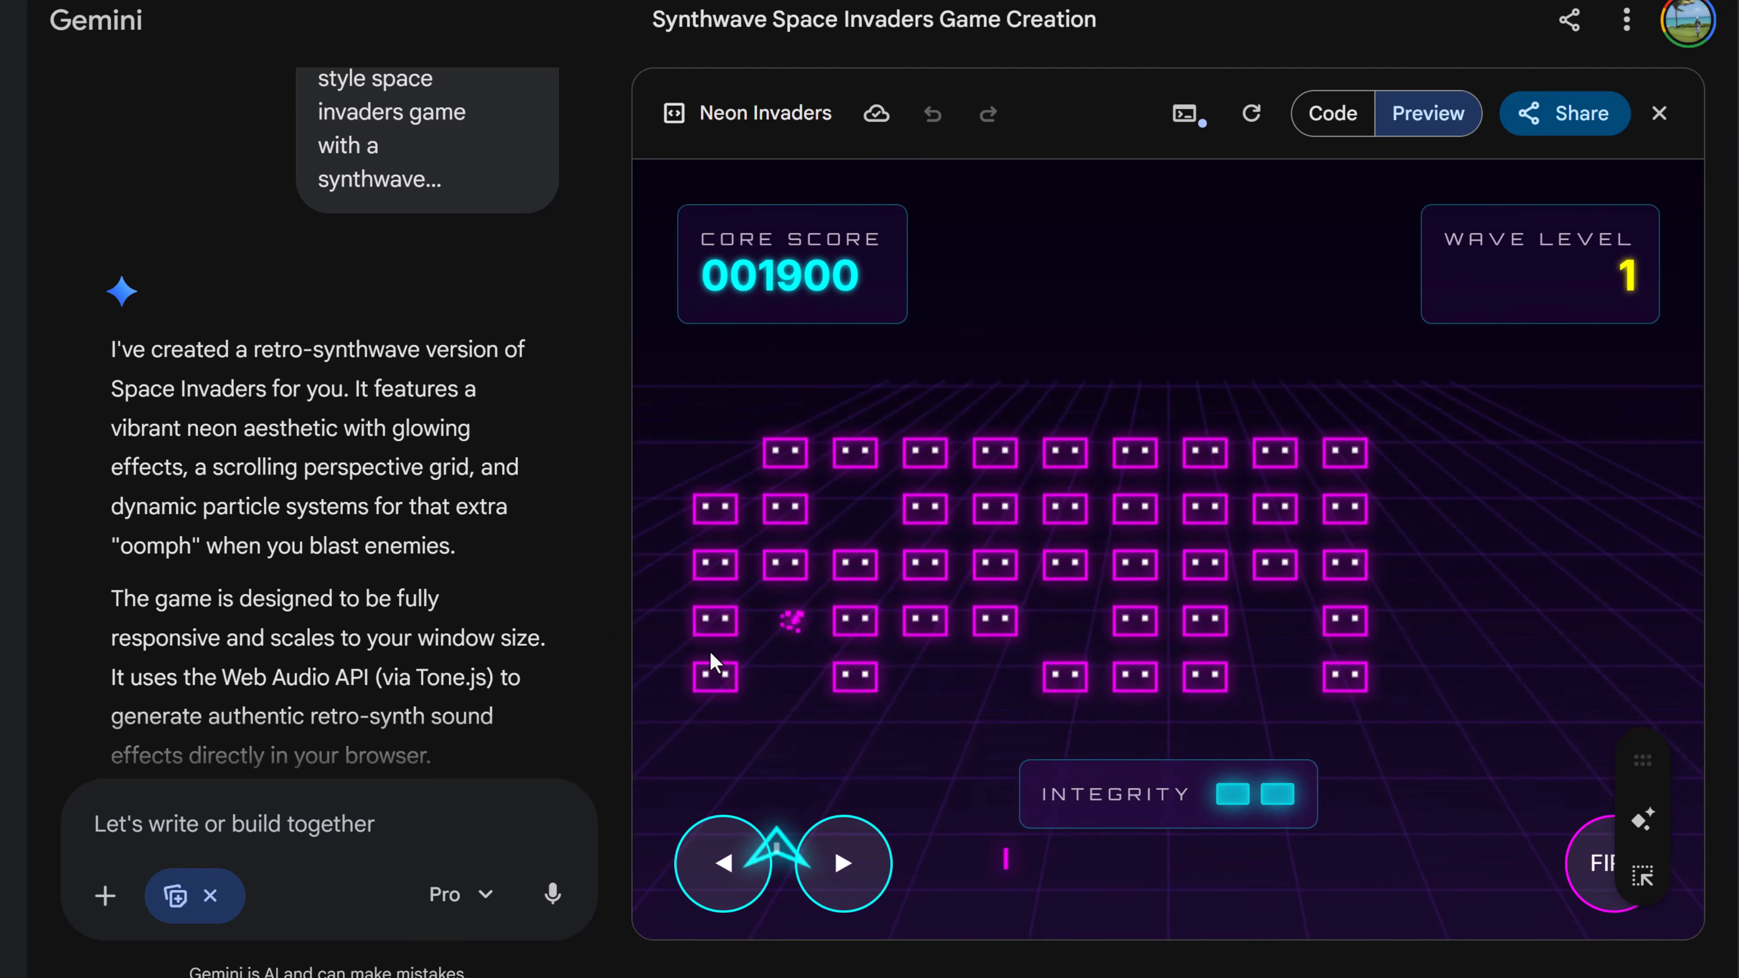
key(Right)
key(space)
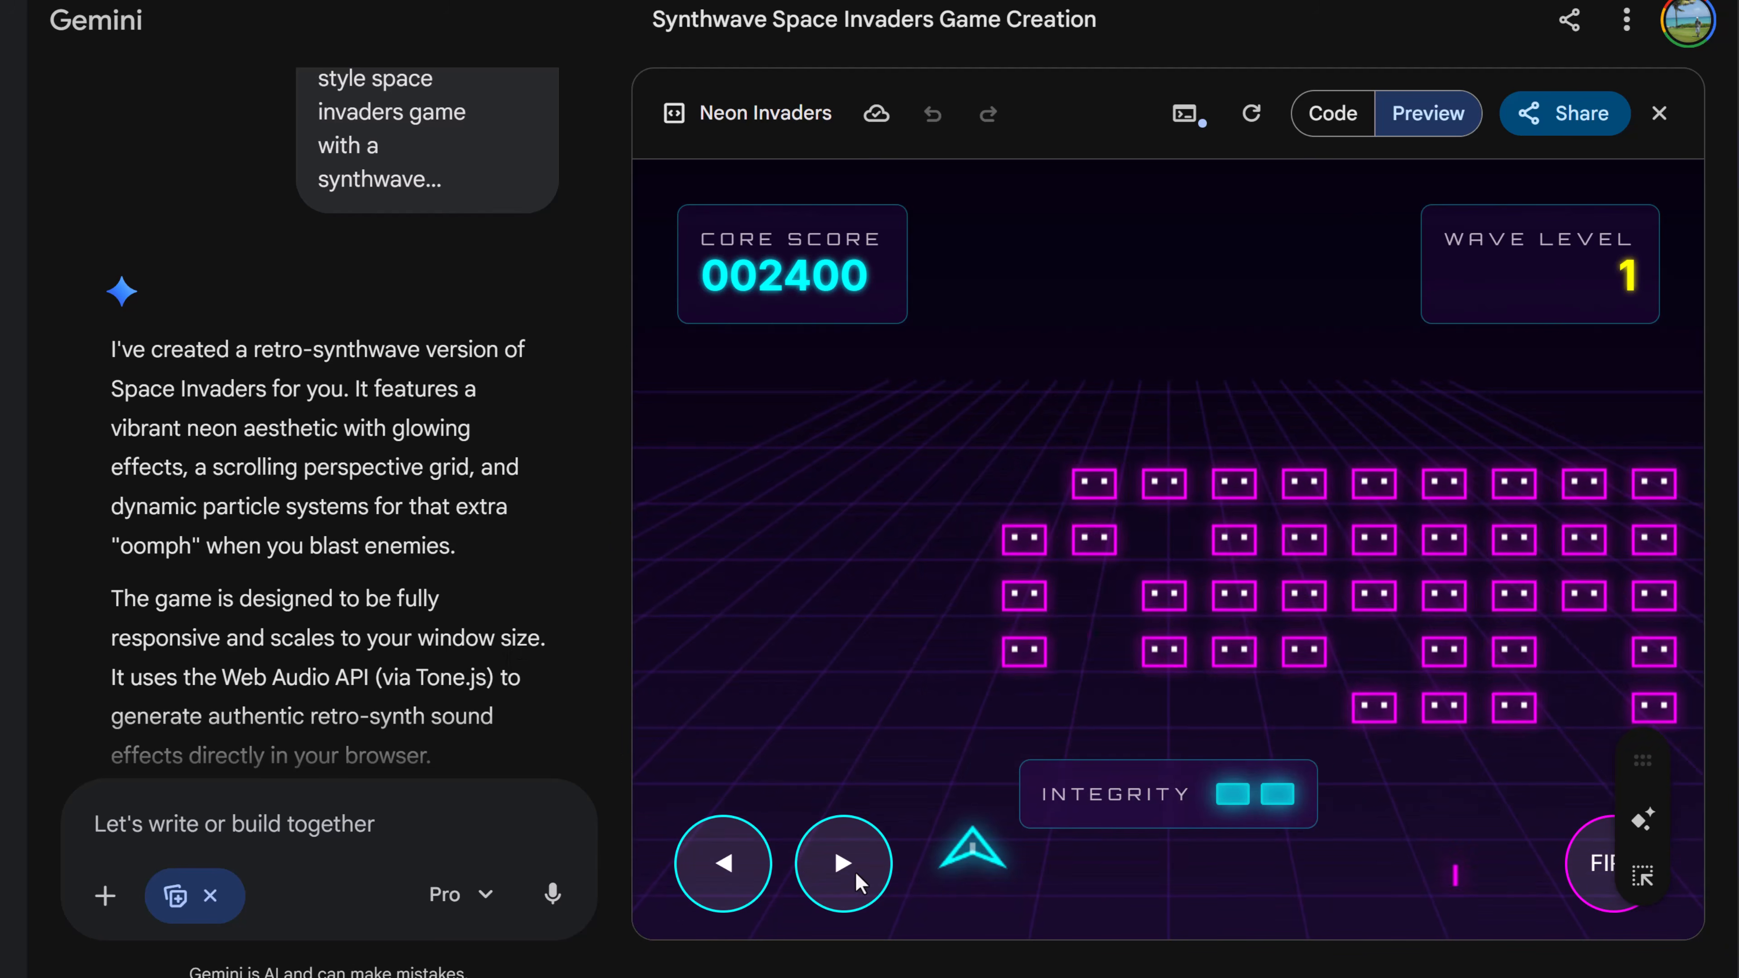
key(Right)
key(space)
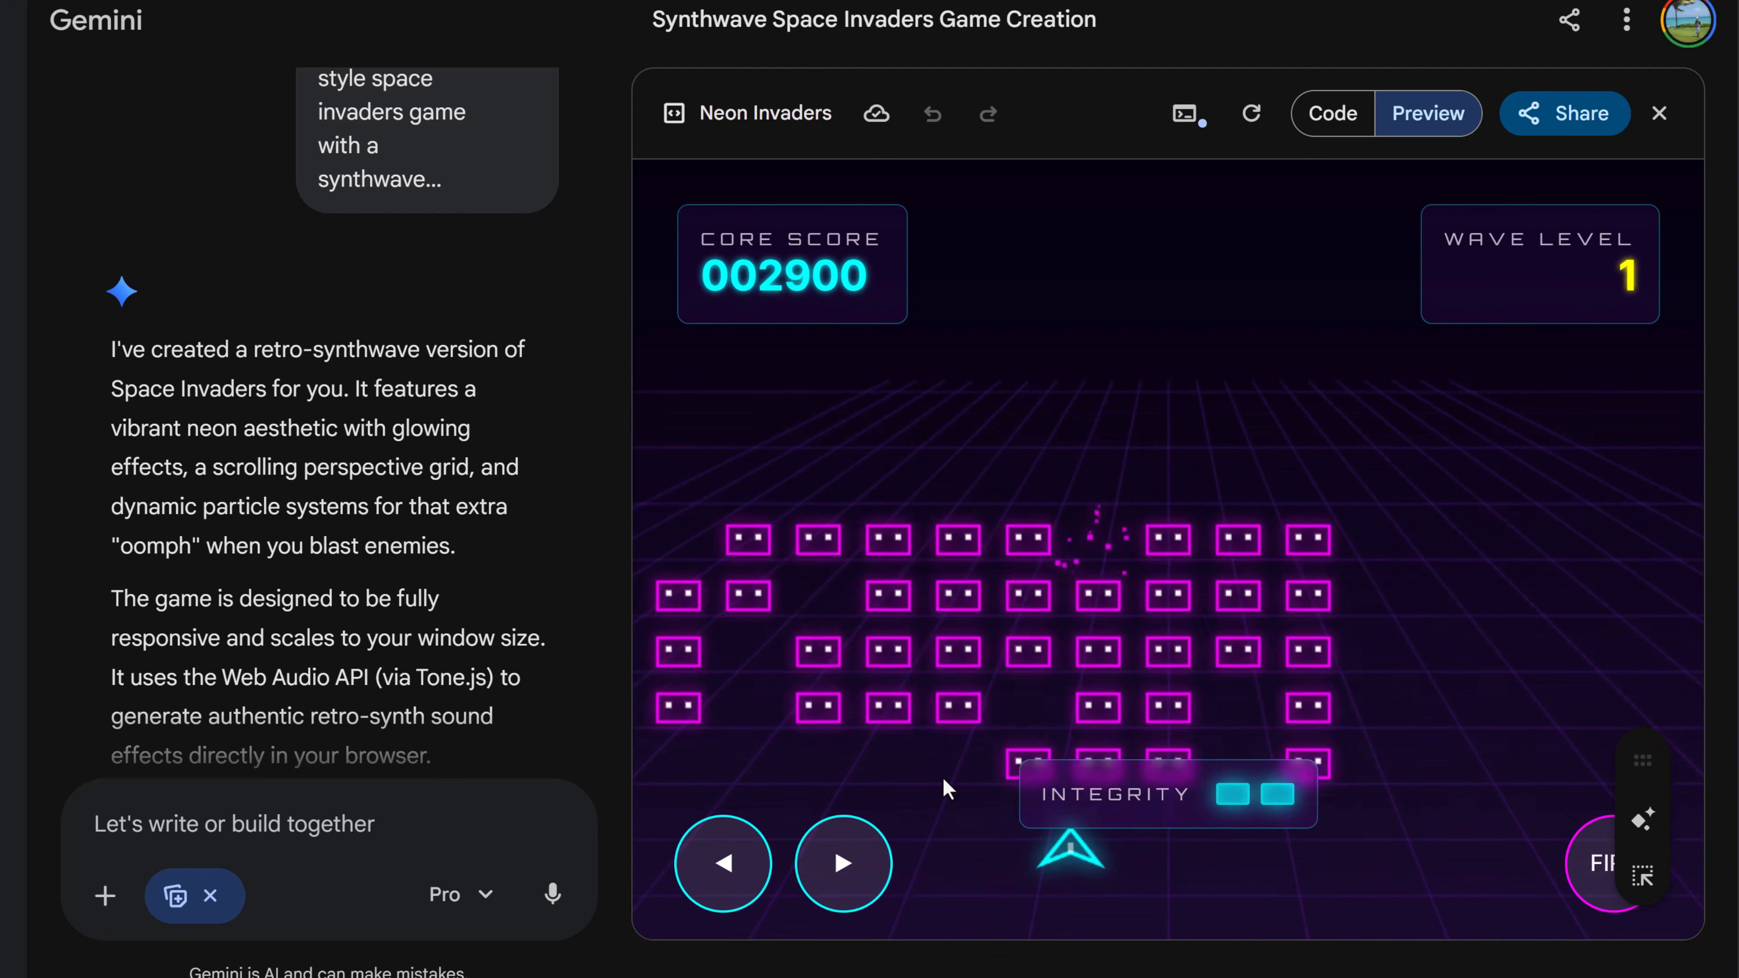
key(space)
key(space)
key(space)
key(Right)
key(space)
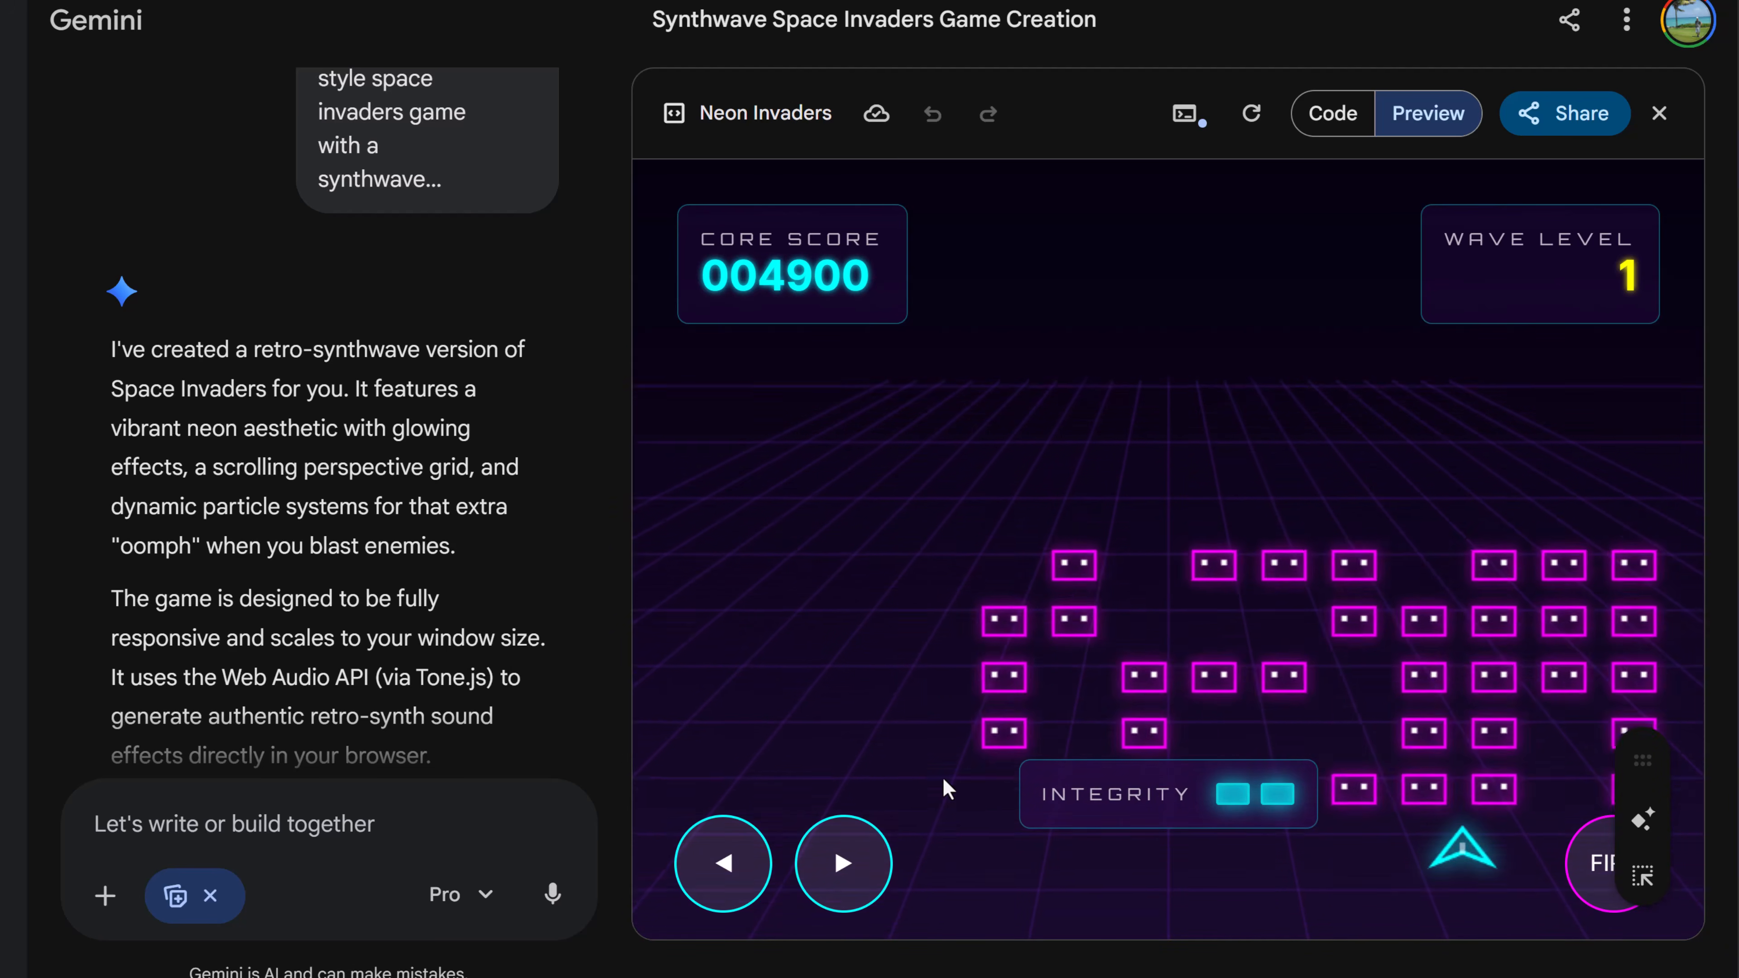
key(Left)
key(space)
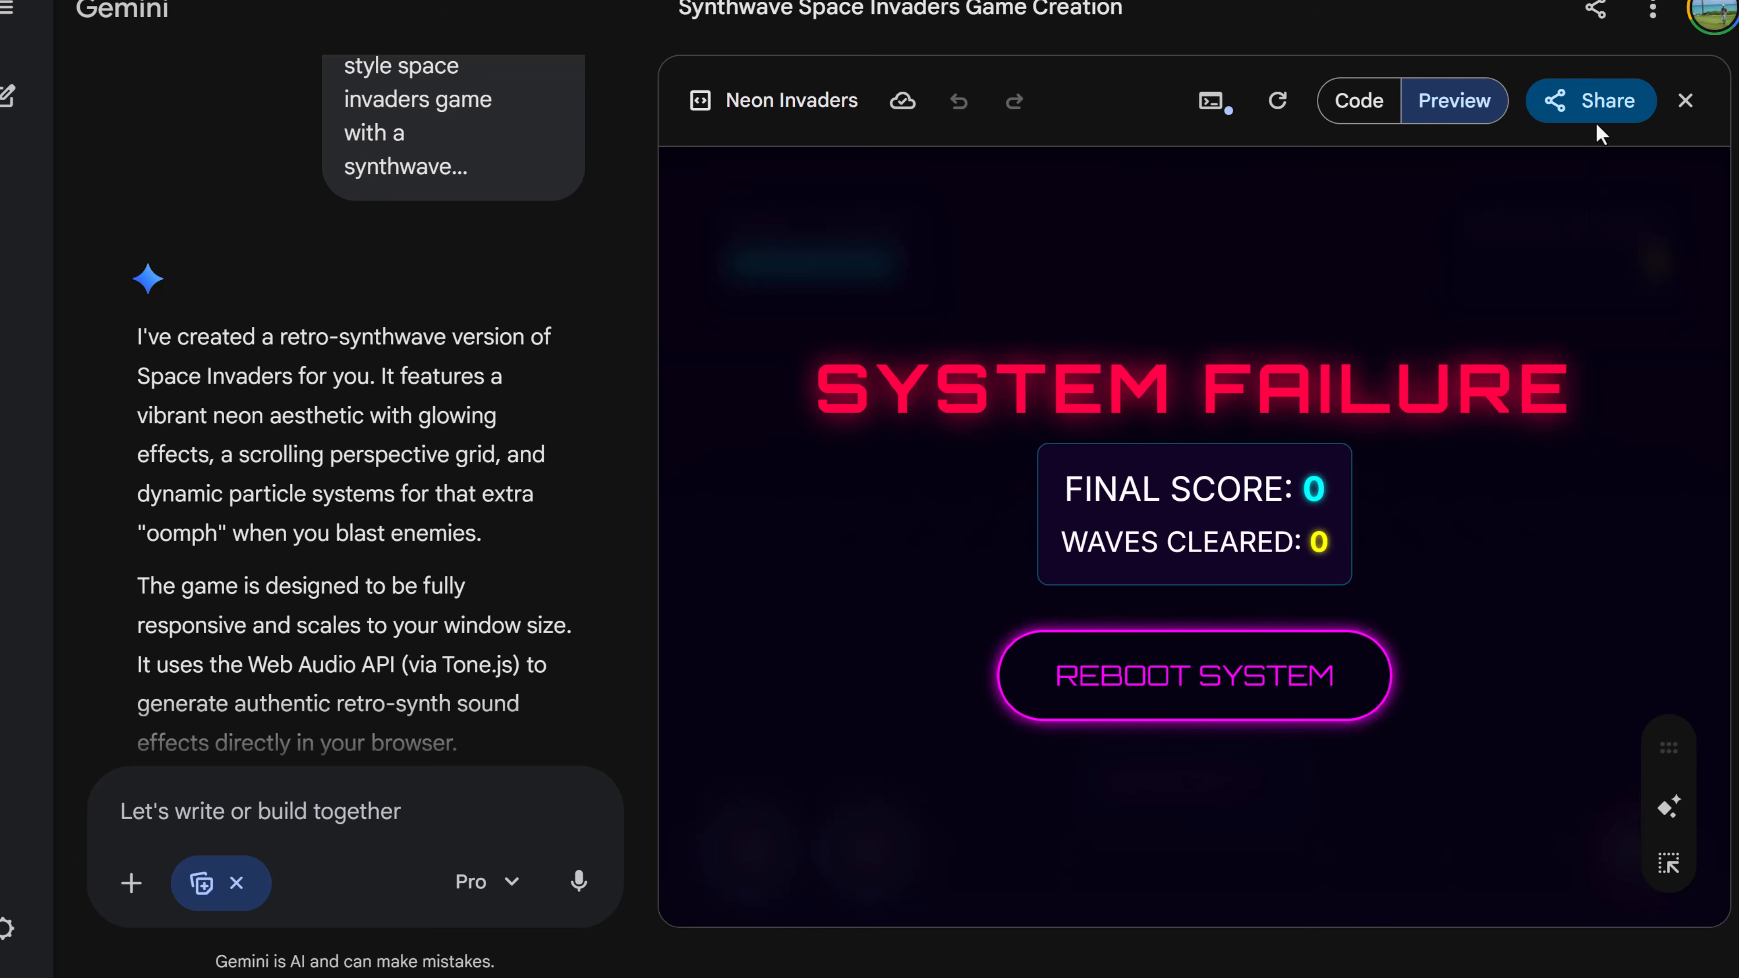
click(1599, 115)
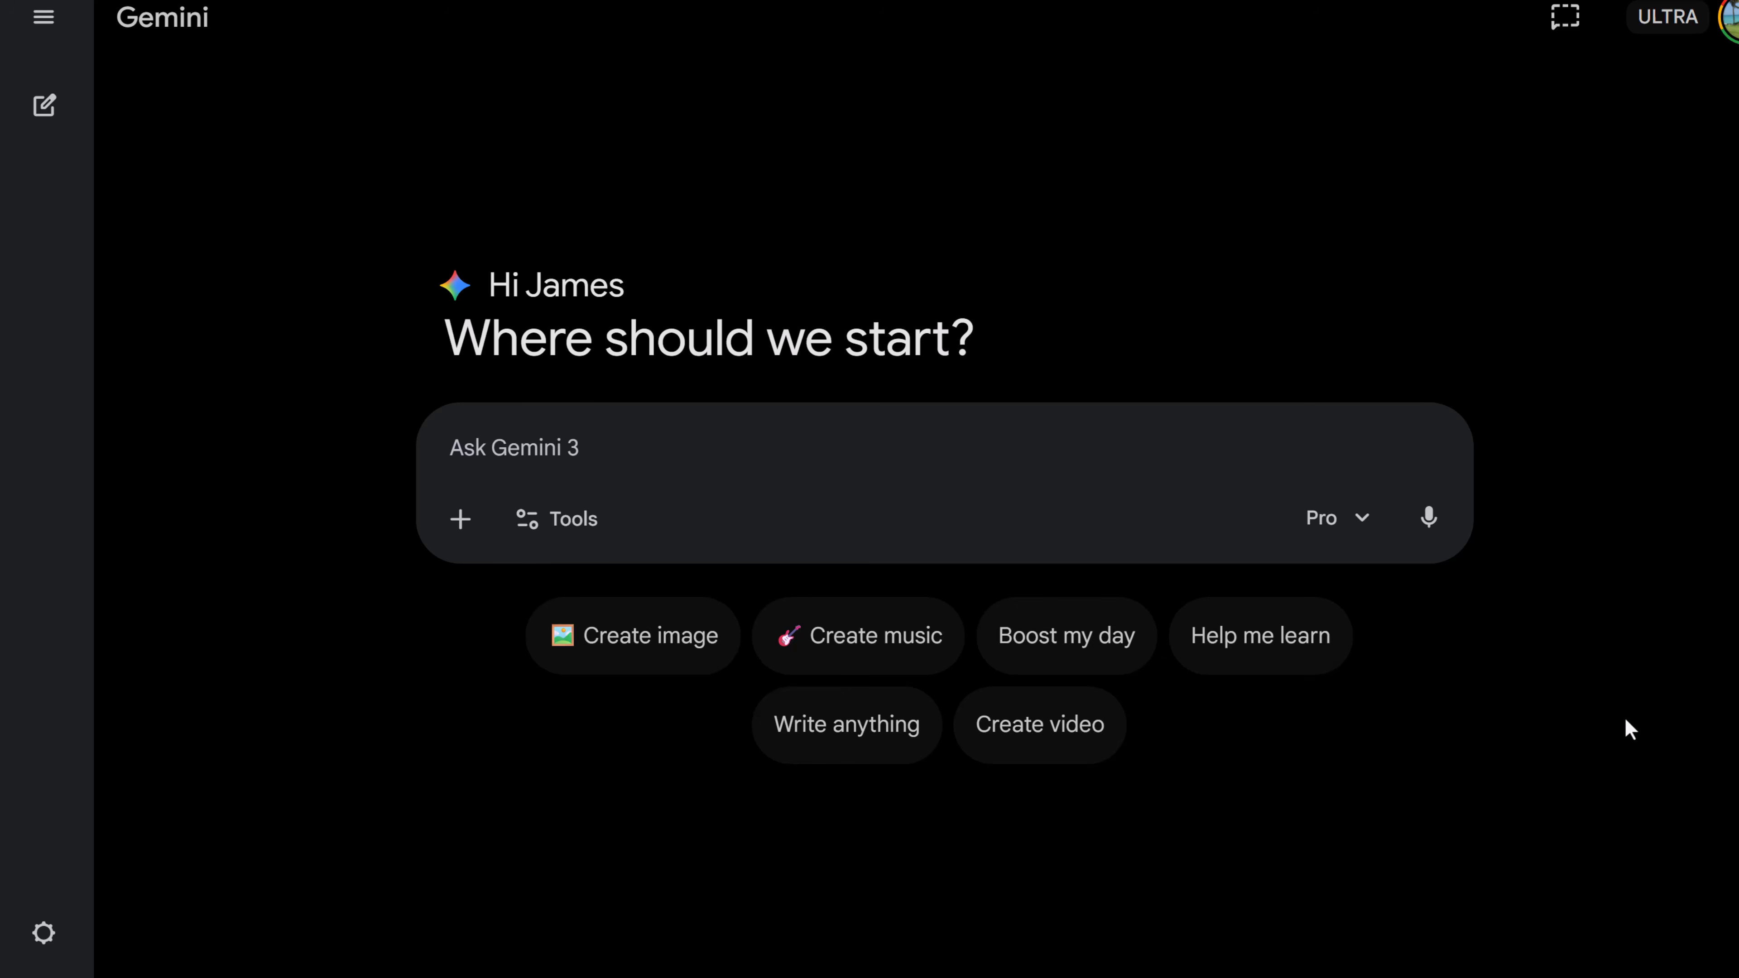
- In a new chat, enable Canvas, paste the prompt "write up the top five productivity tips backed by research." and submit it
click(560, 519)
click(604, 716)
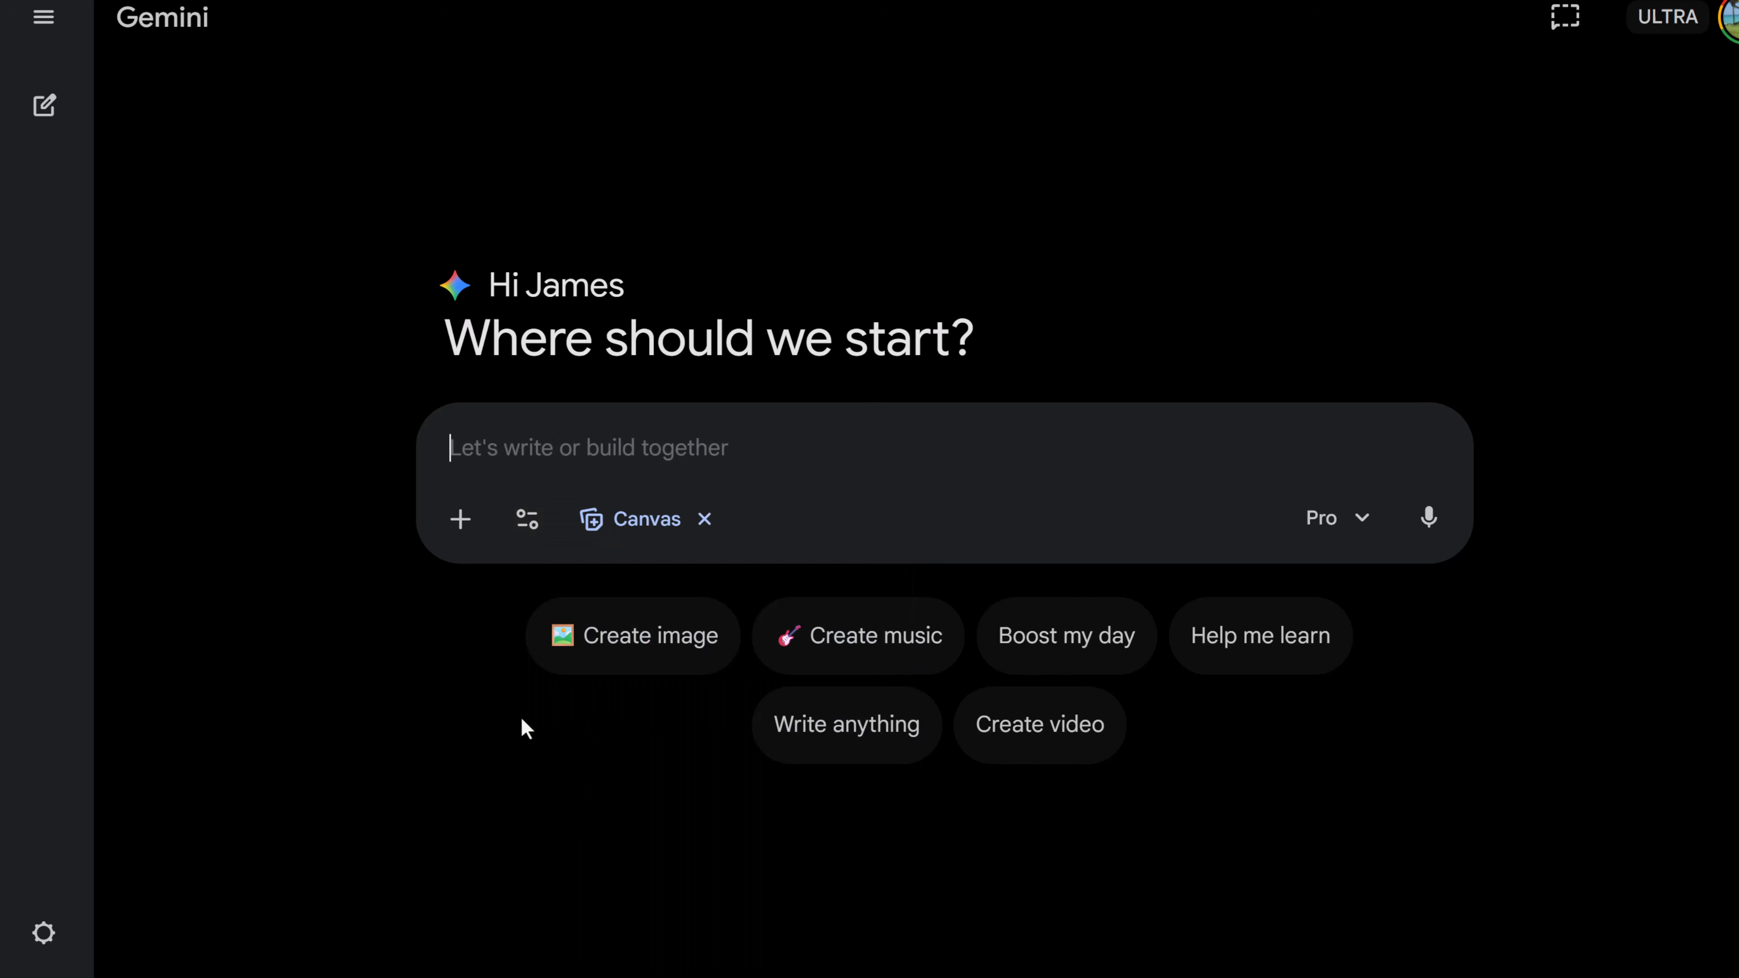
text(write up the top five productivity tips backed by research.)
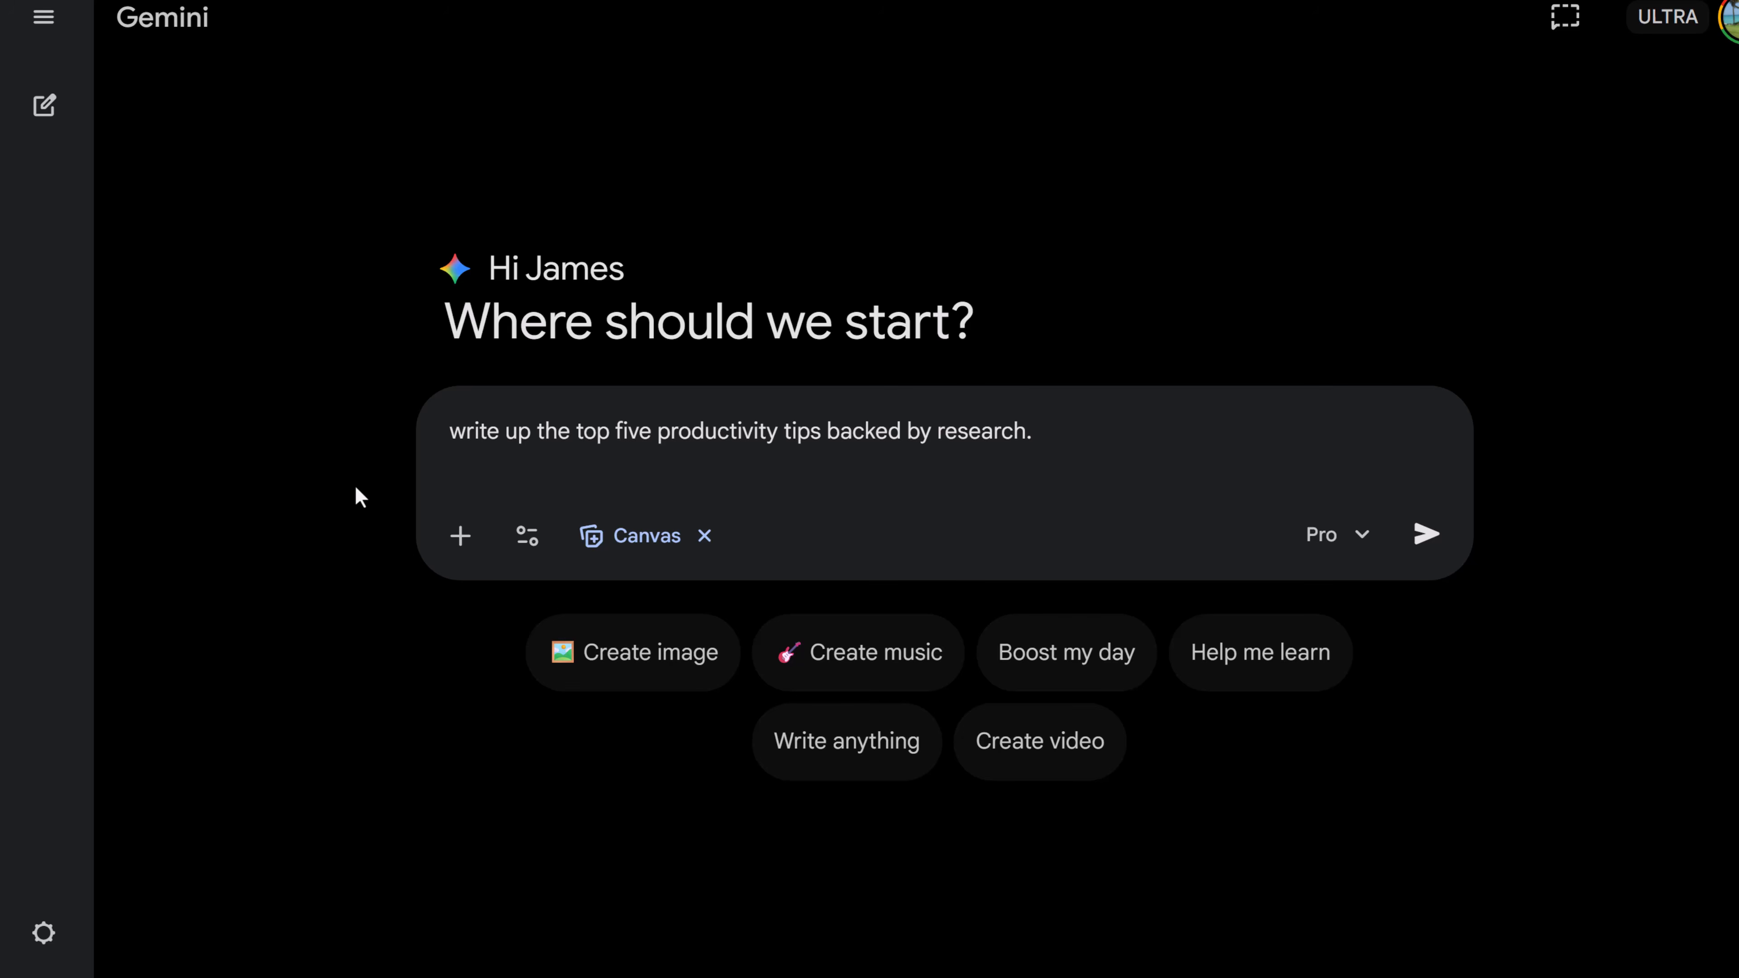
key(Return)
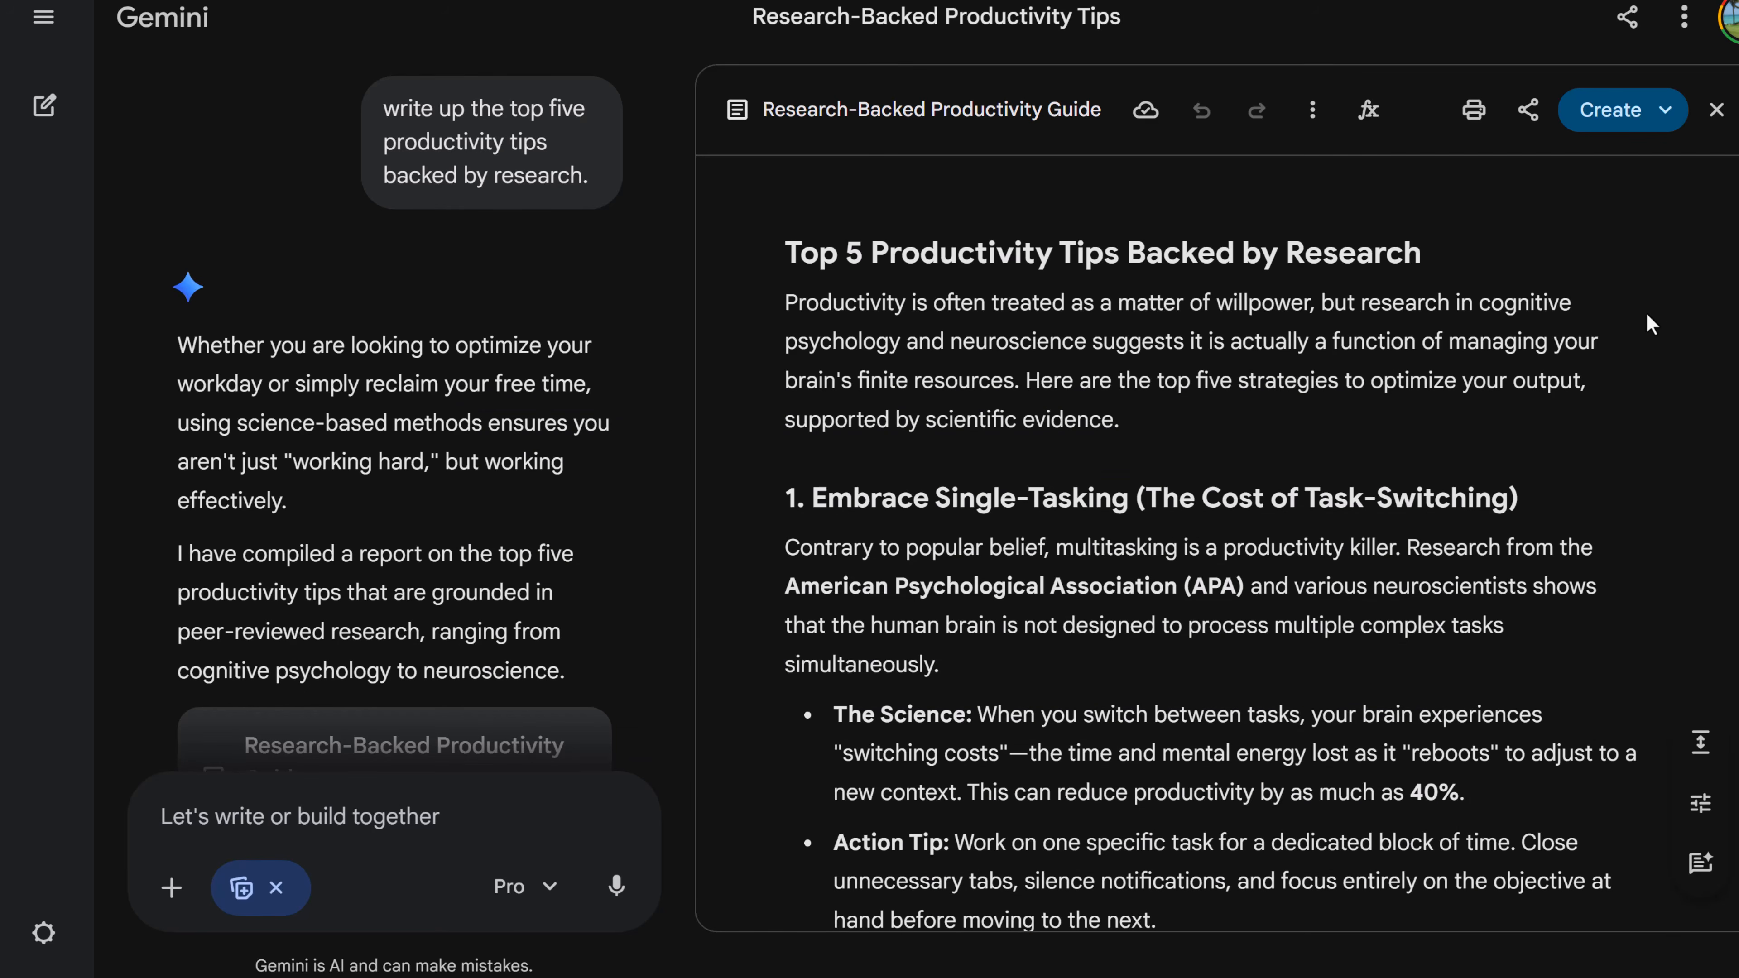
- Create an infographic from the Research-Backed Productivity Guide
scroll(1645, 313, down, 1)
scroll(1628, 327, down, 5)
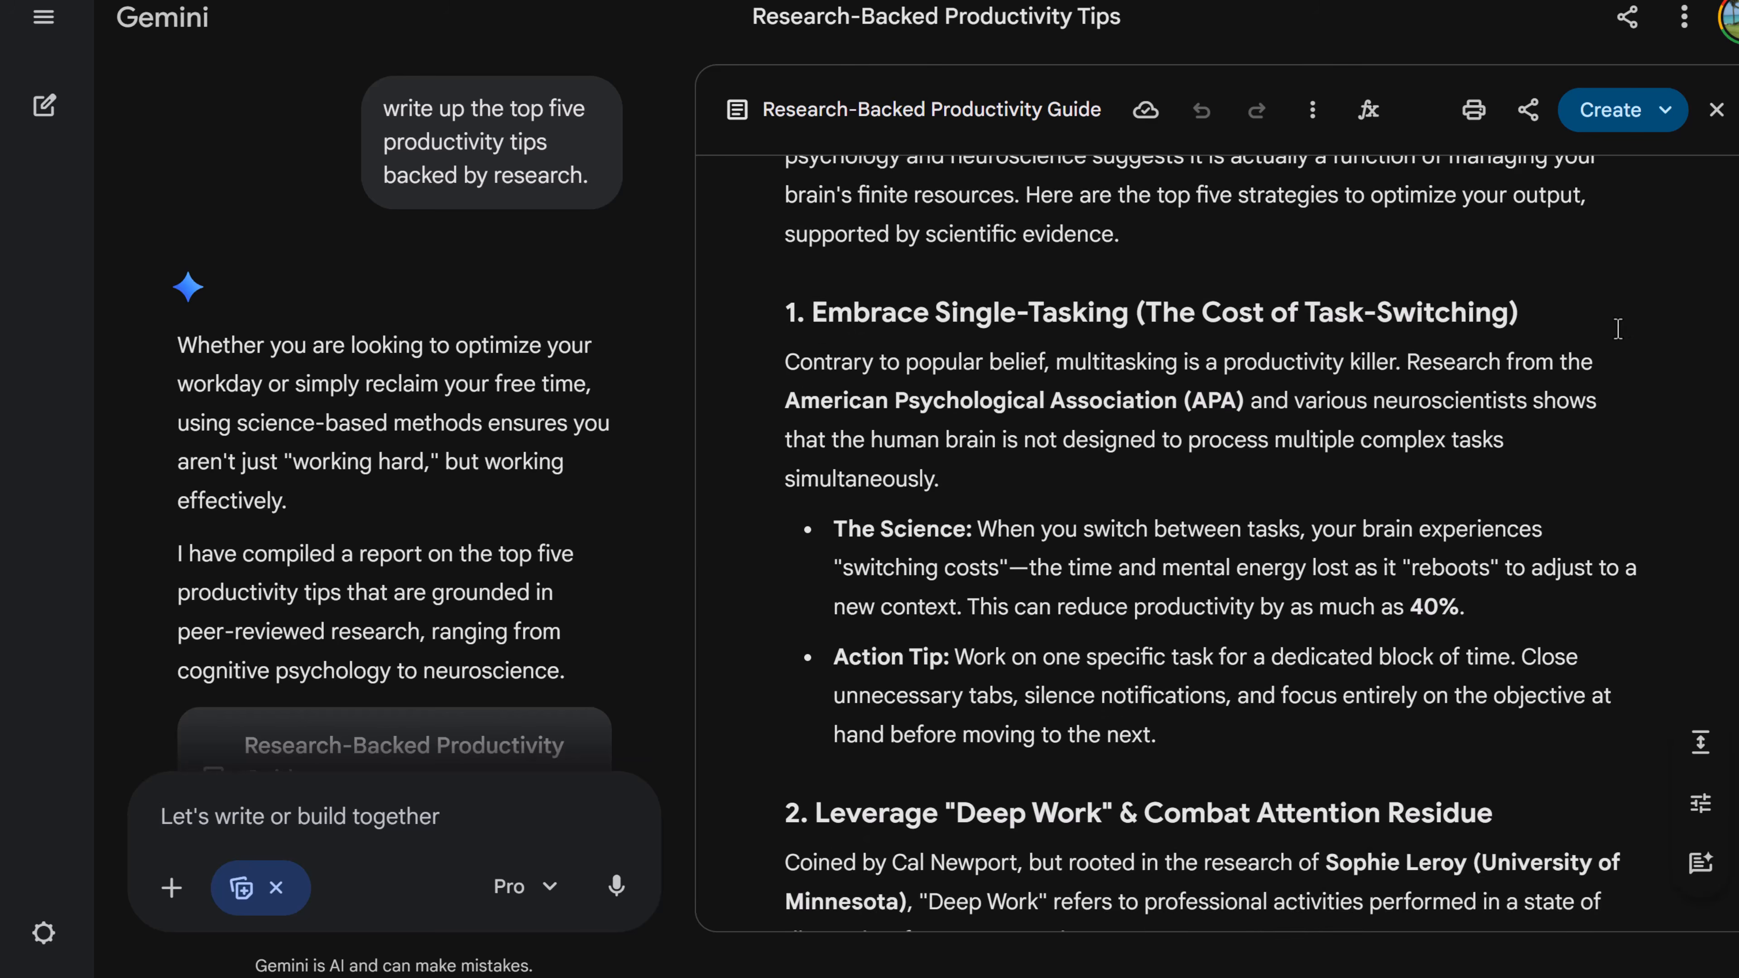
scroll(1596, 346, down, 5)
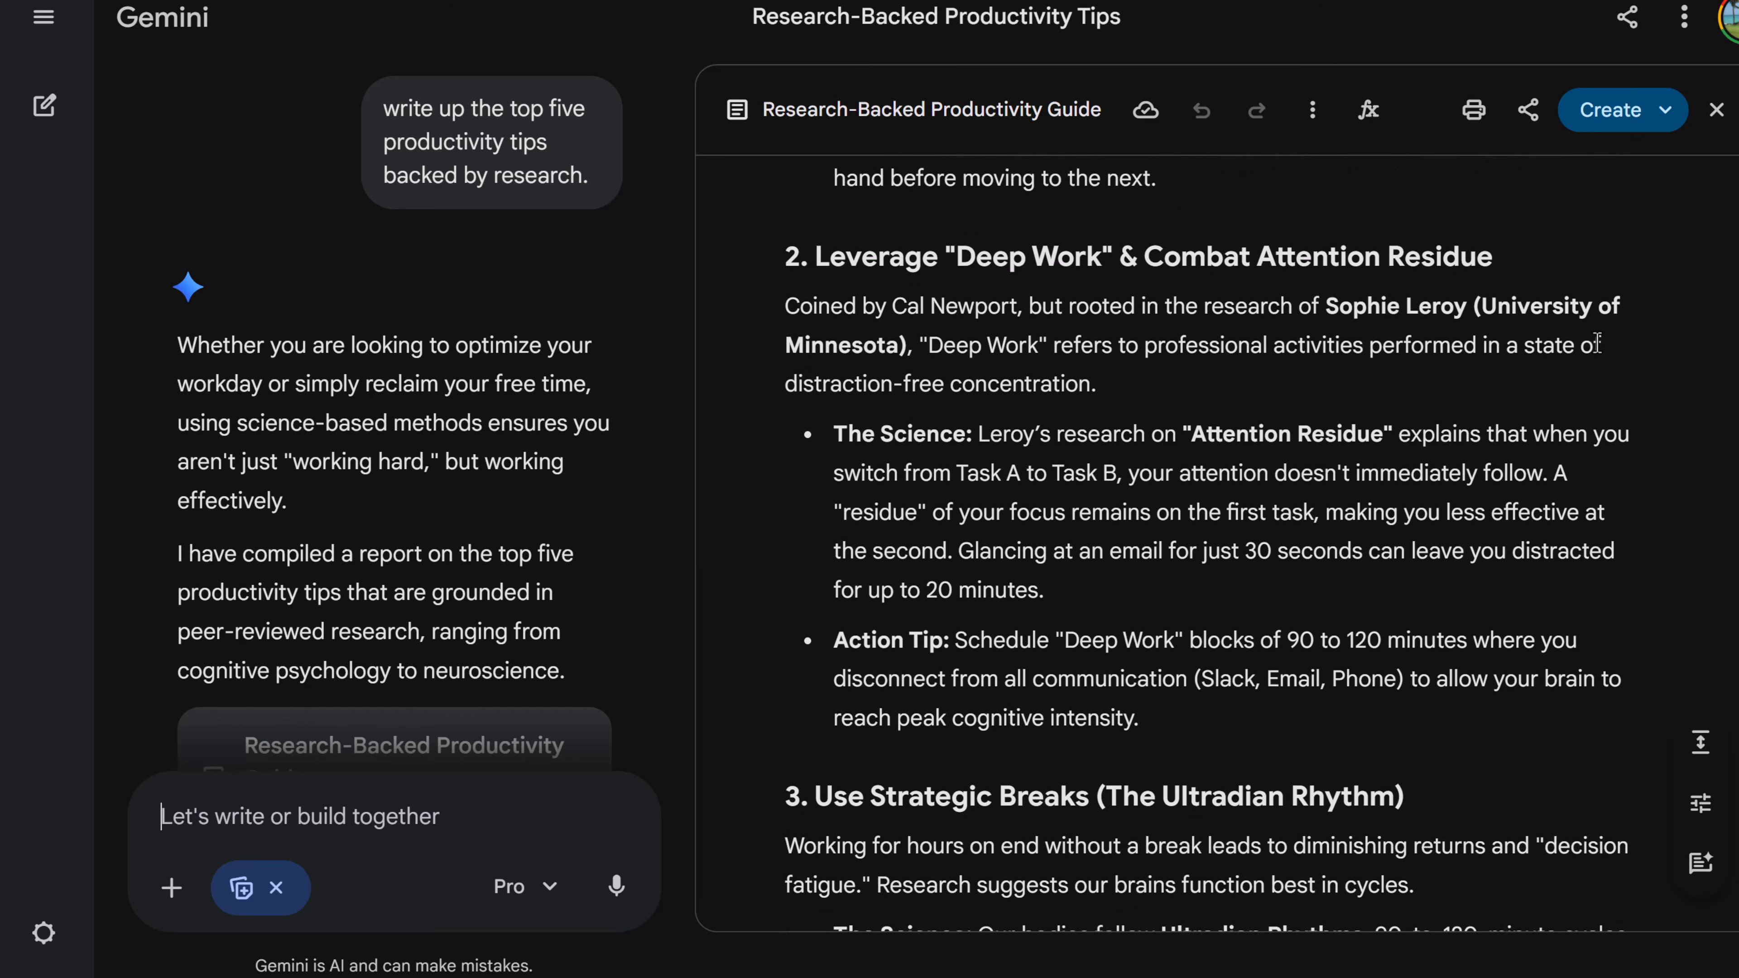
scroll(1582, 348, up, 12)
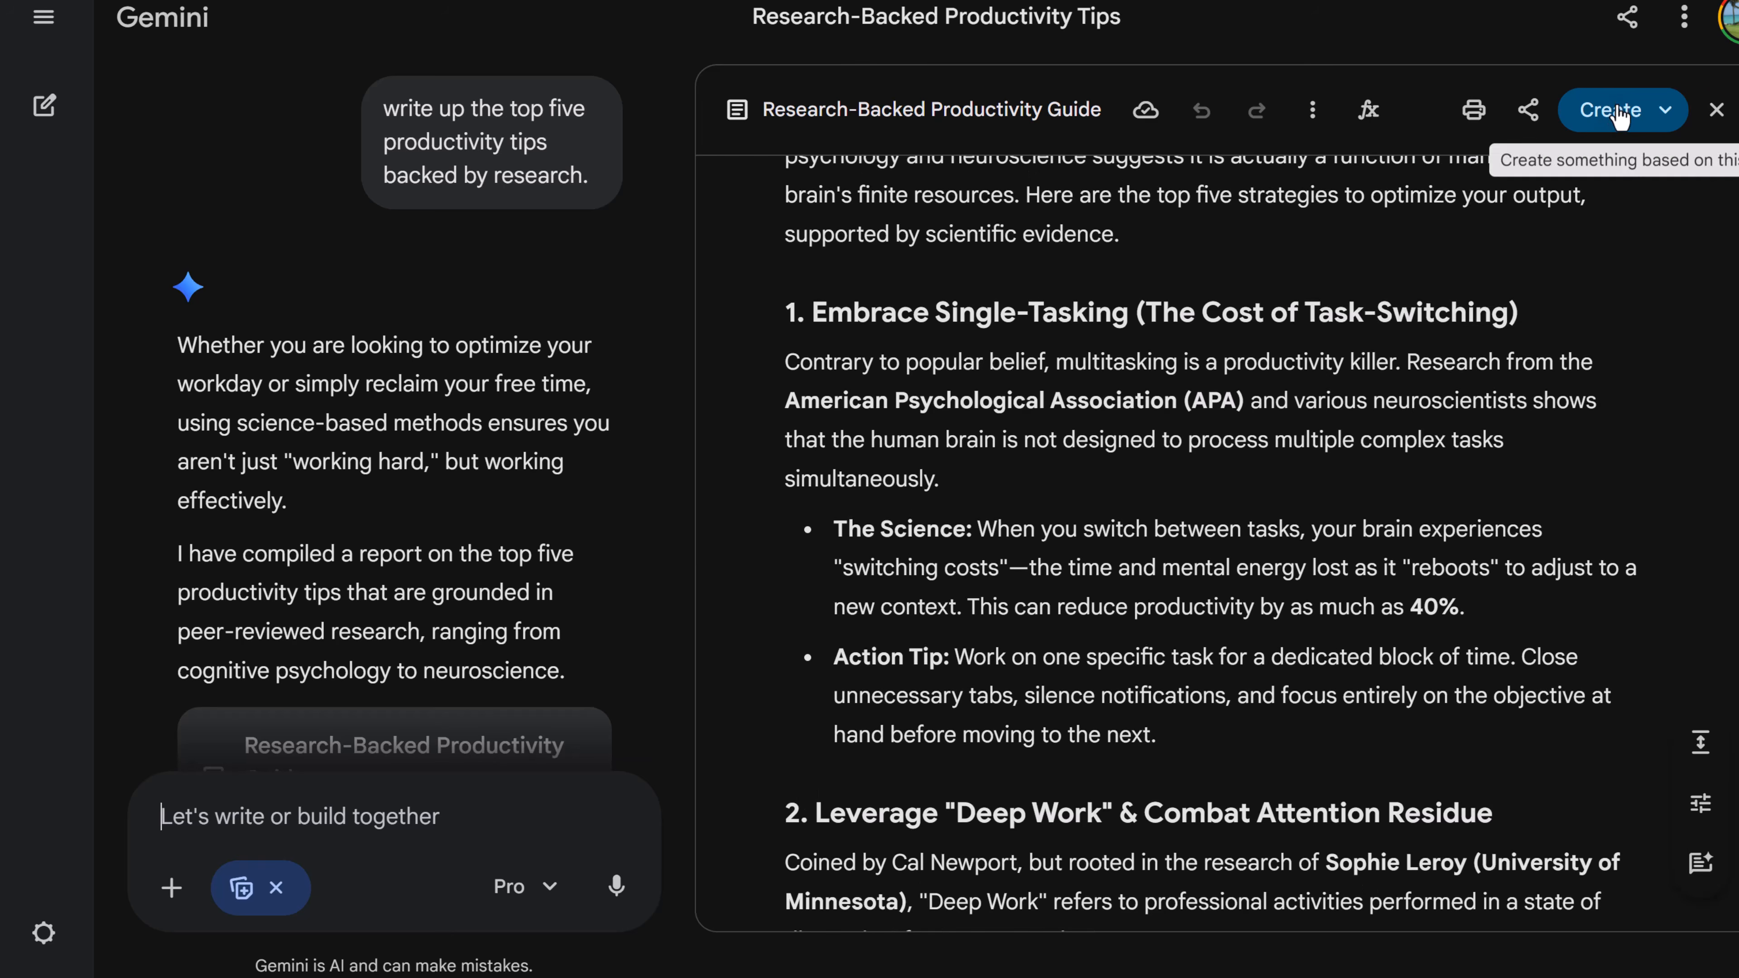
click(1660, 113)
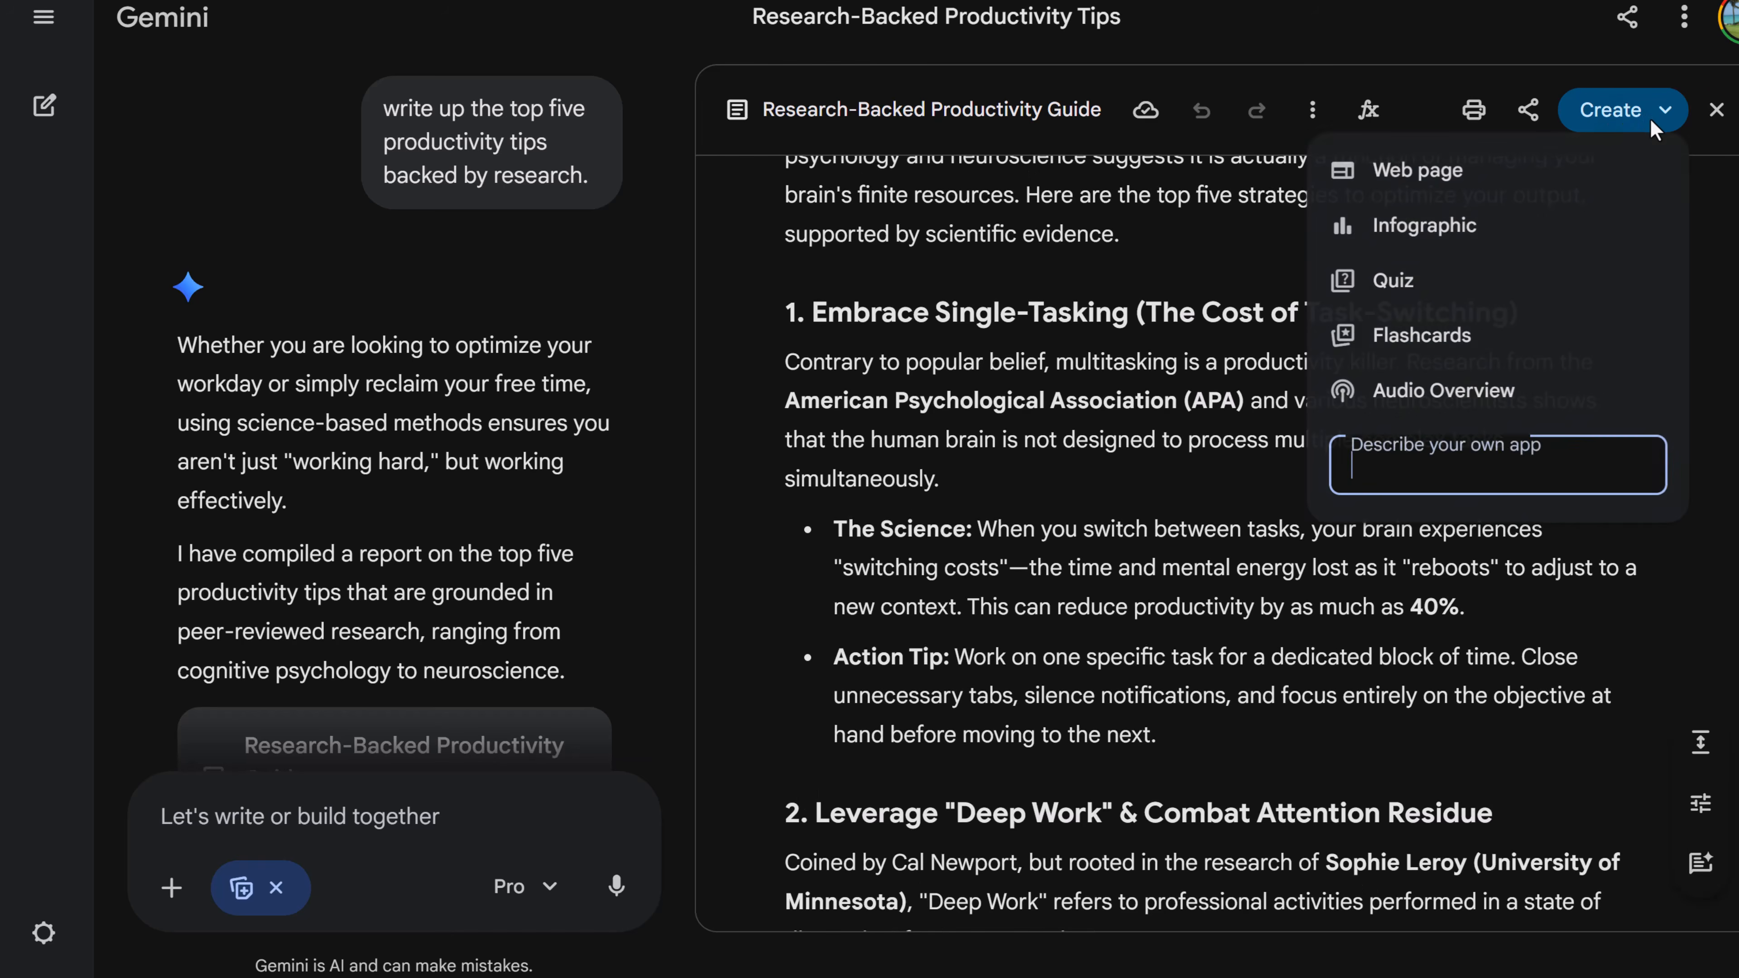
click(1486, 228)
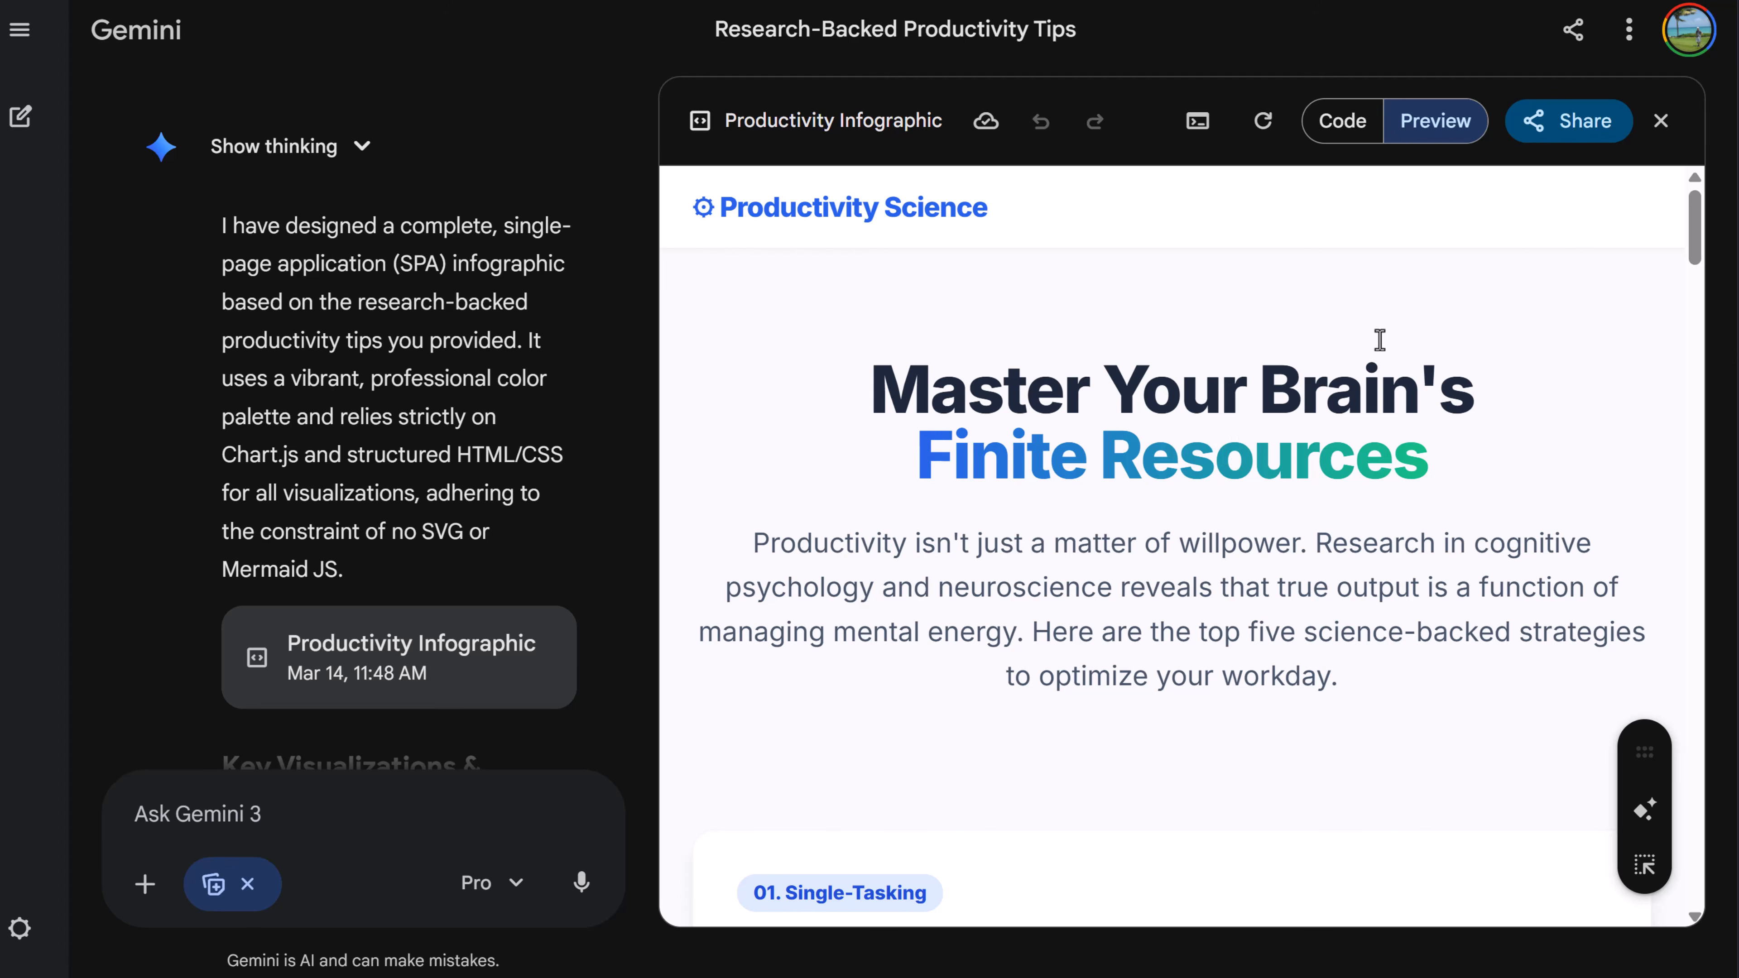
- Open the shared Productivity Infographic page and jump through its Deep Work, Breaks and Focus sections
click(1575, 122)
click(1554, 195)
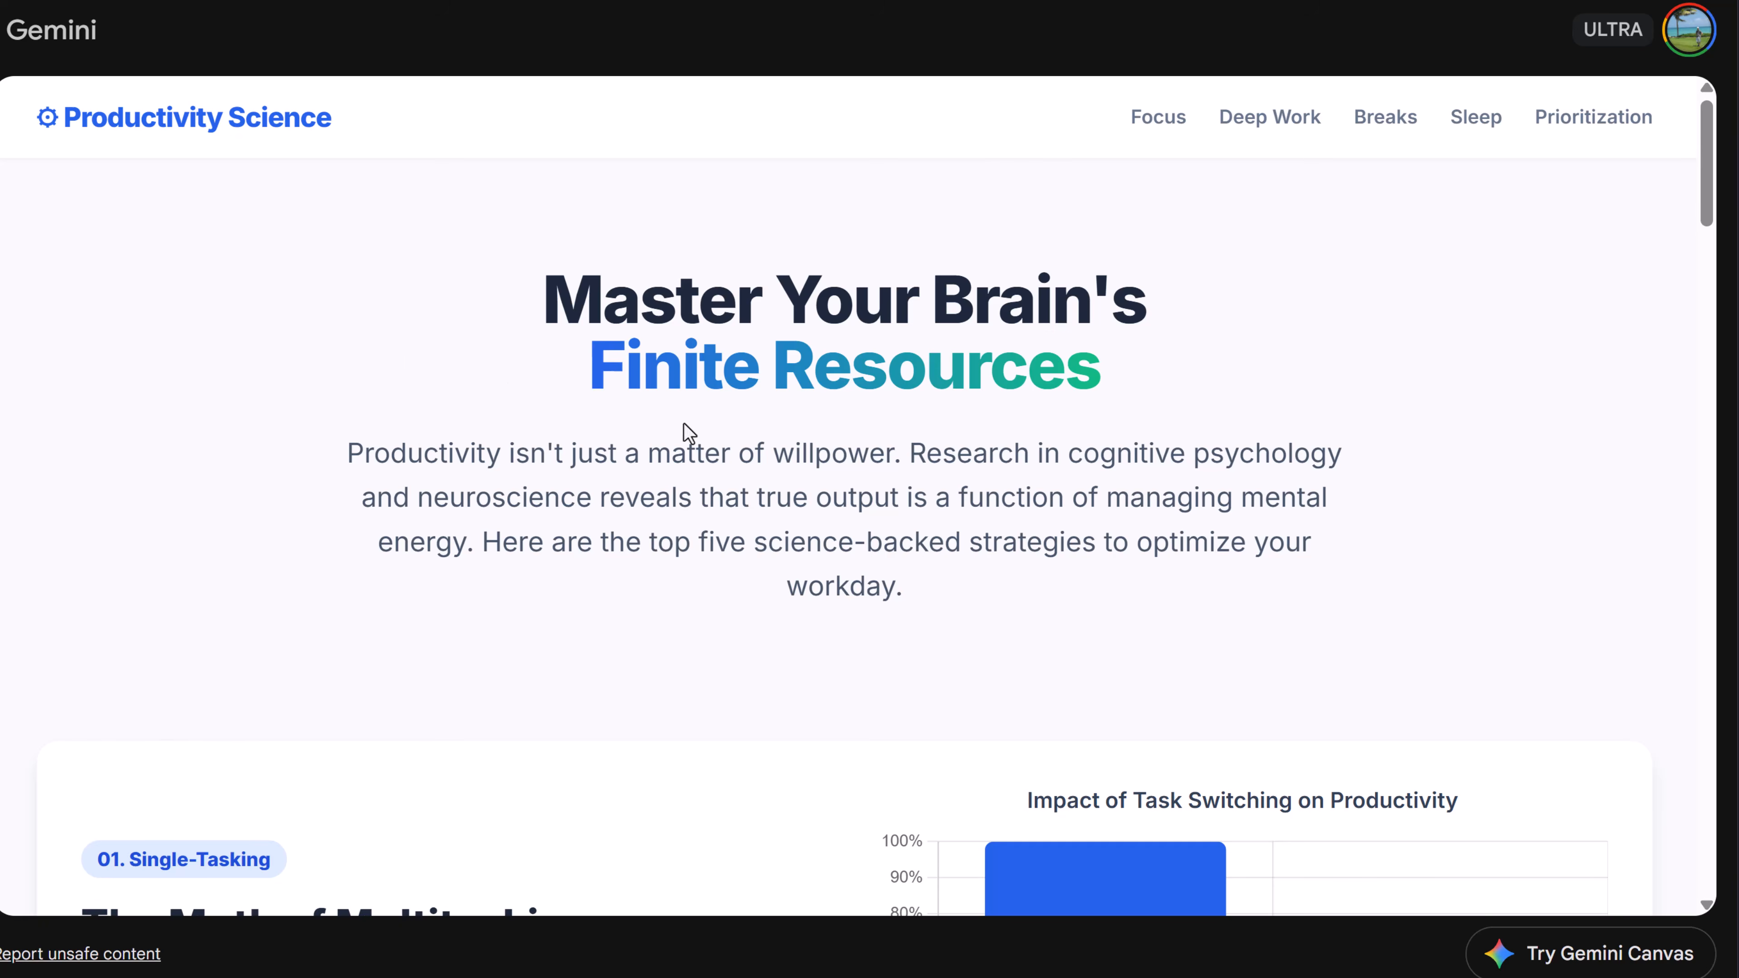
click(1267, 120)
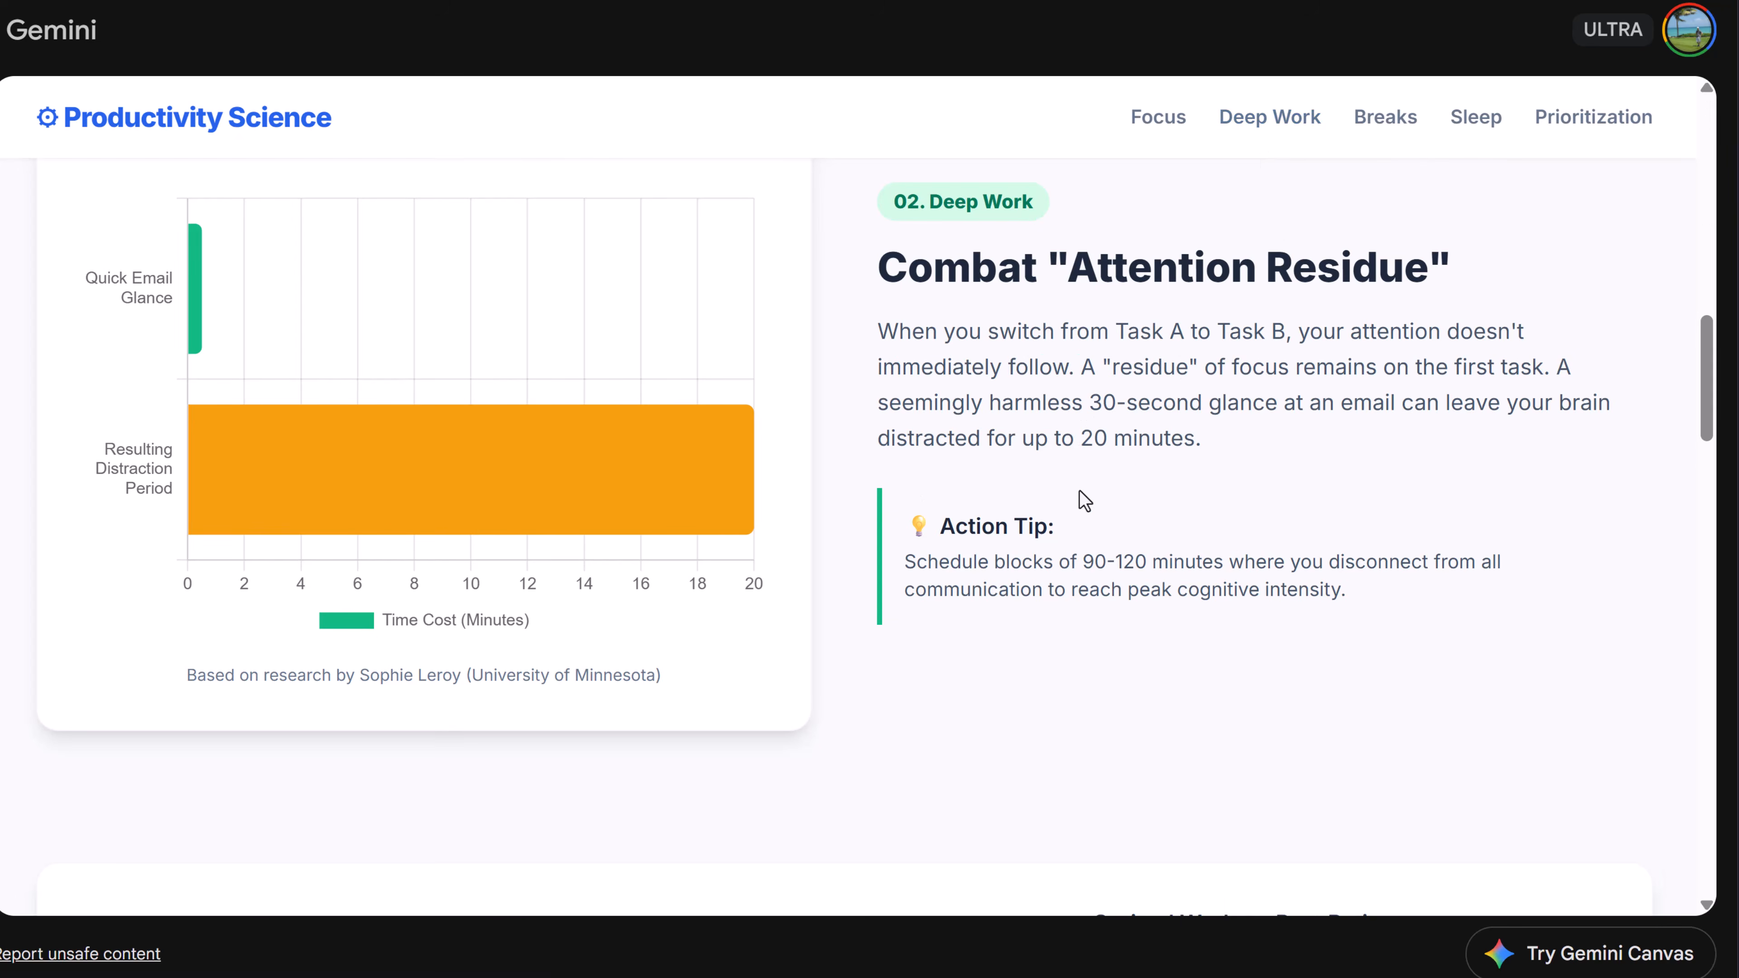
click(1384, 120)
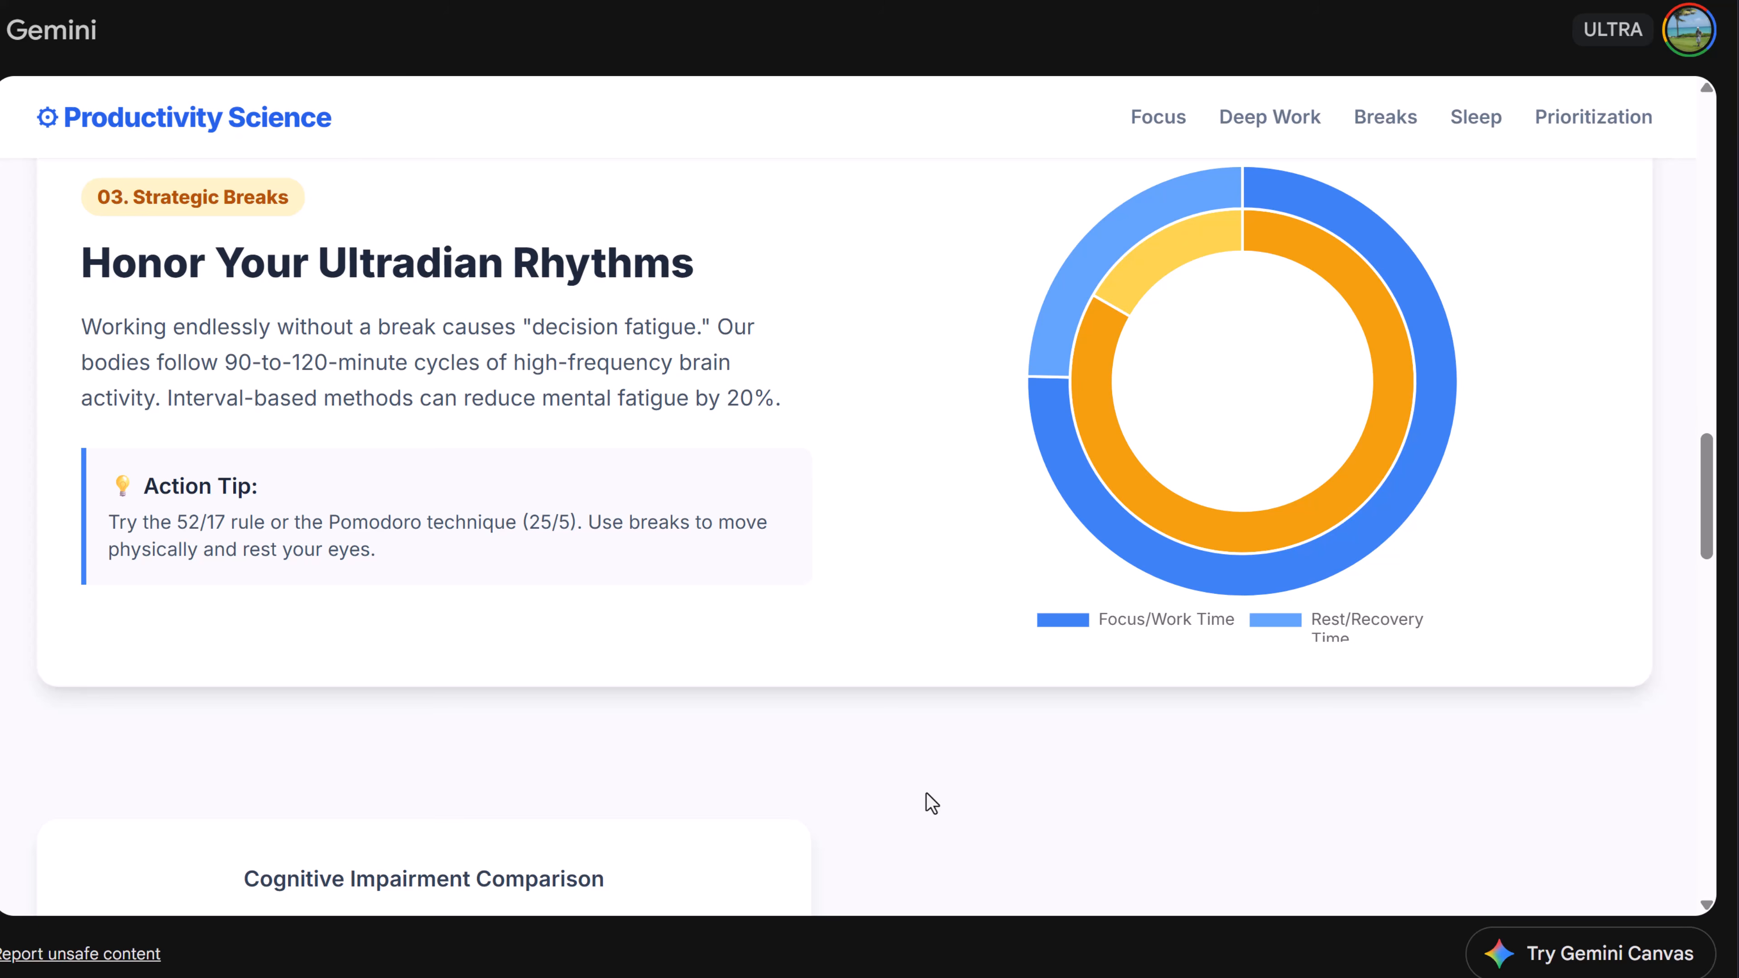
click(1173, 124)
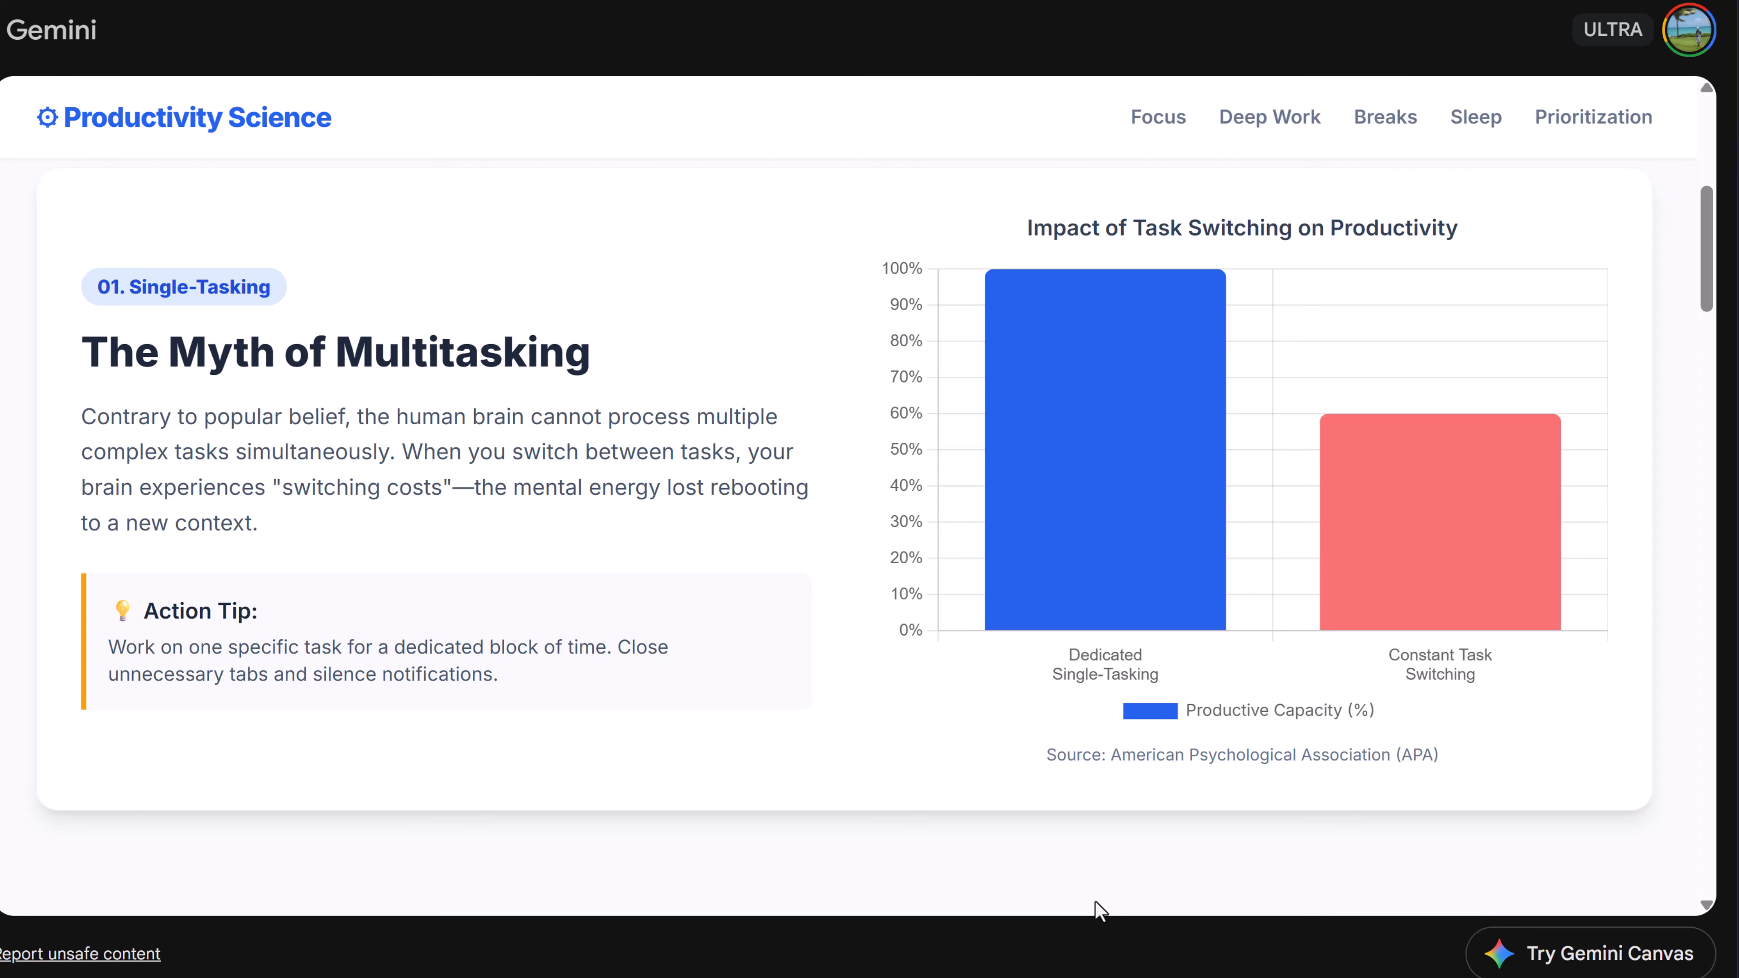
mouse_move(1057, 517)
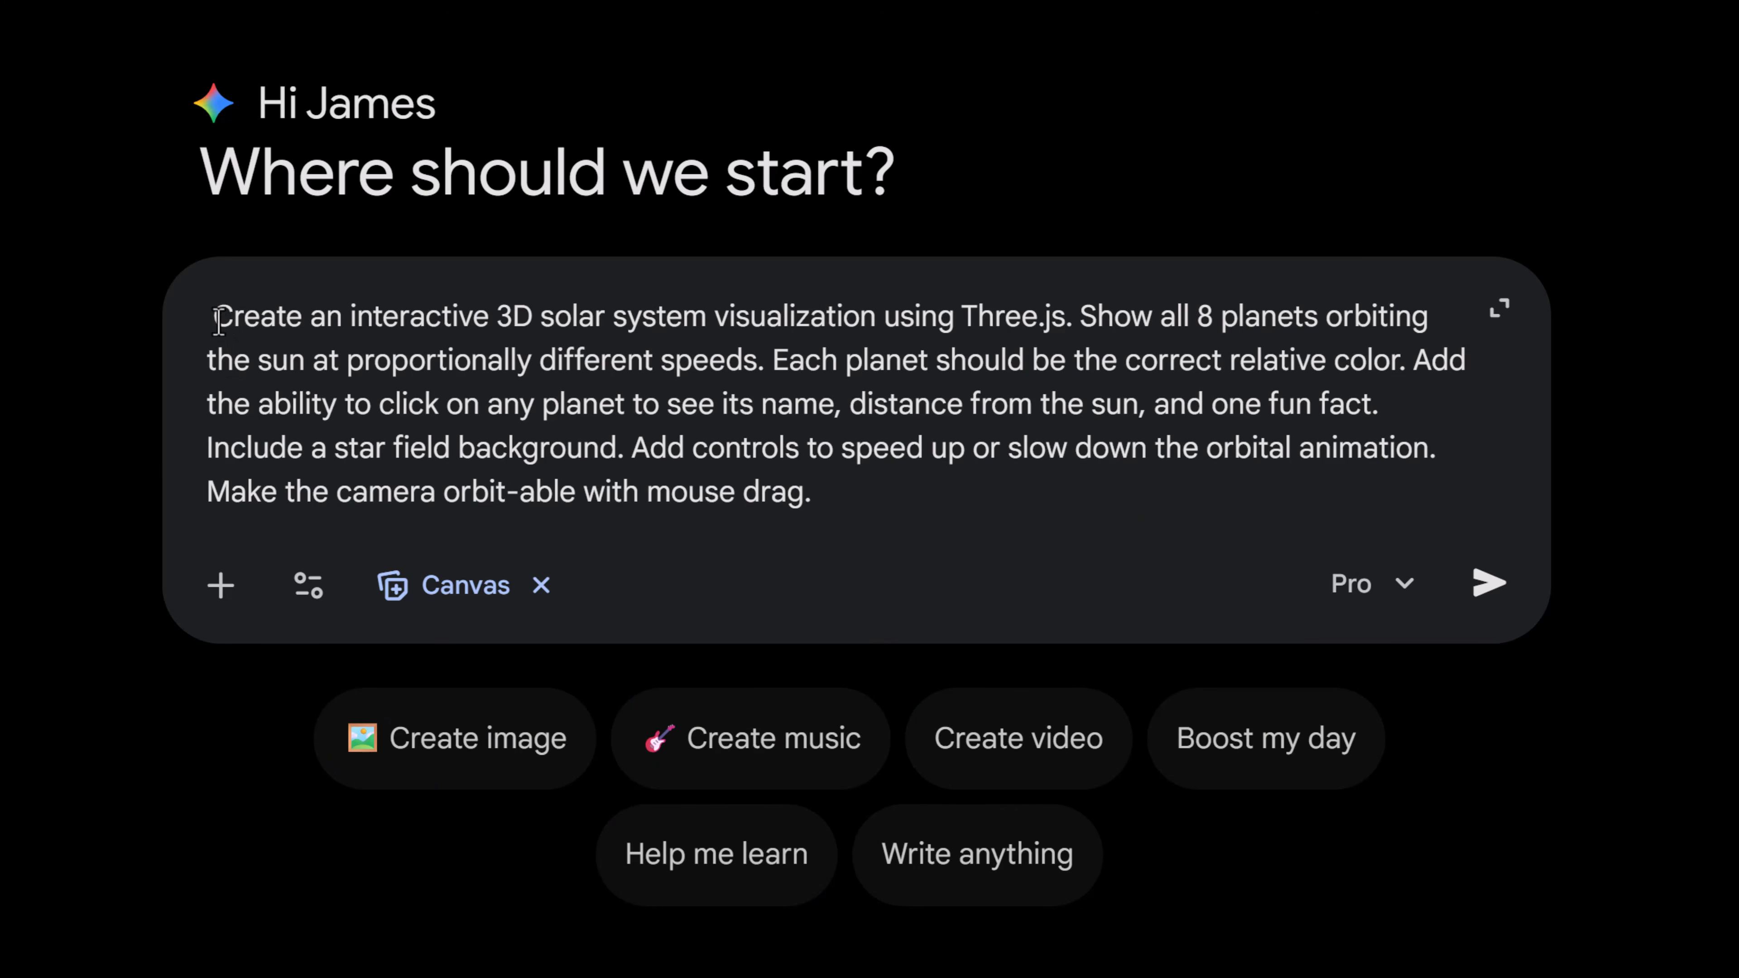
- Submit the Canvas prompt for an interactive 3D solar system visualization using Three.js
drag(213, 316, 706, 317)
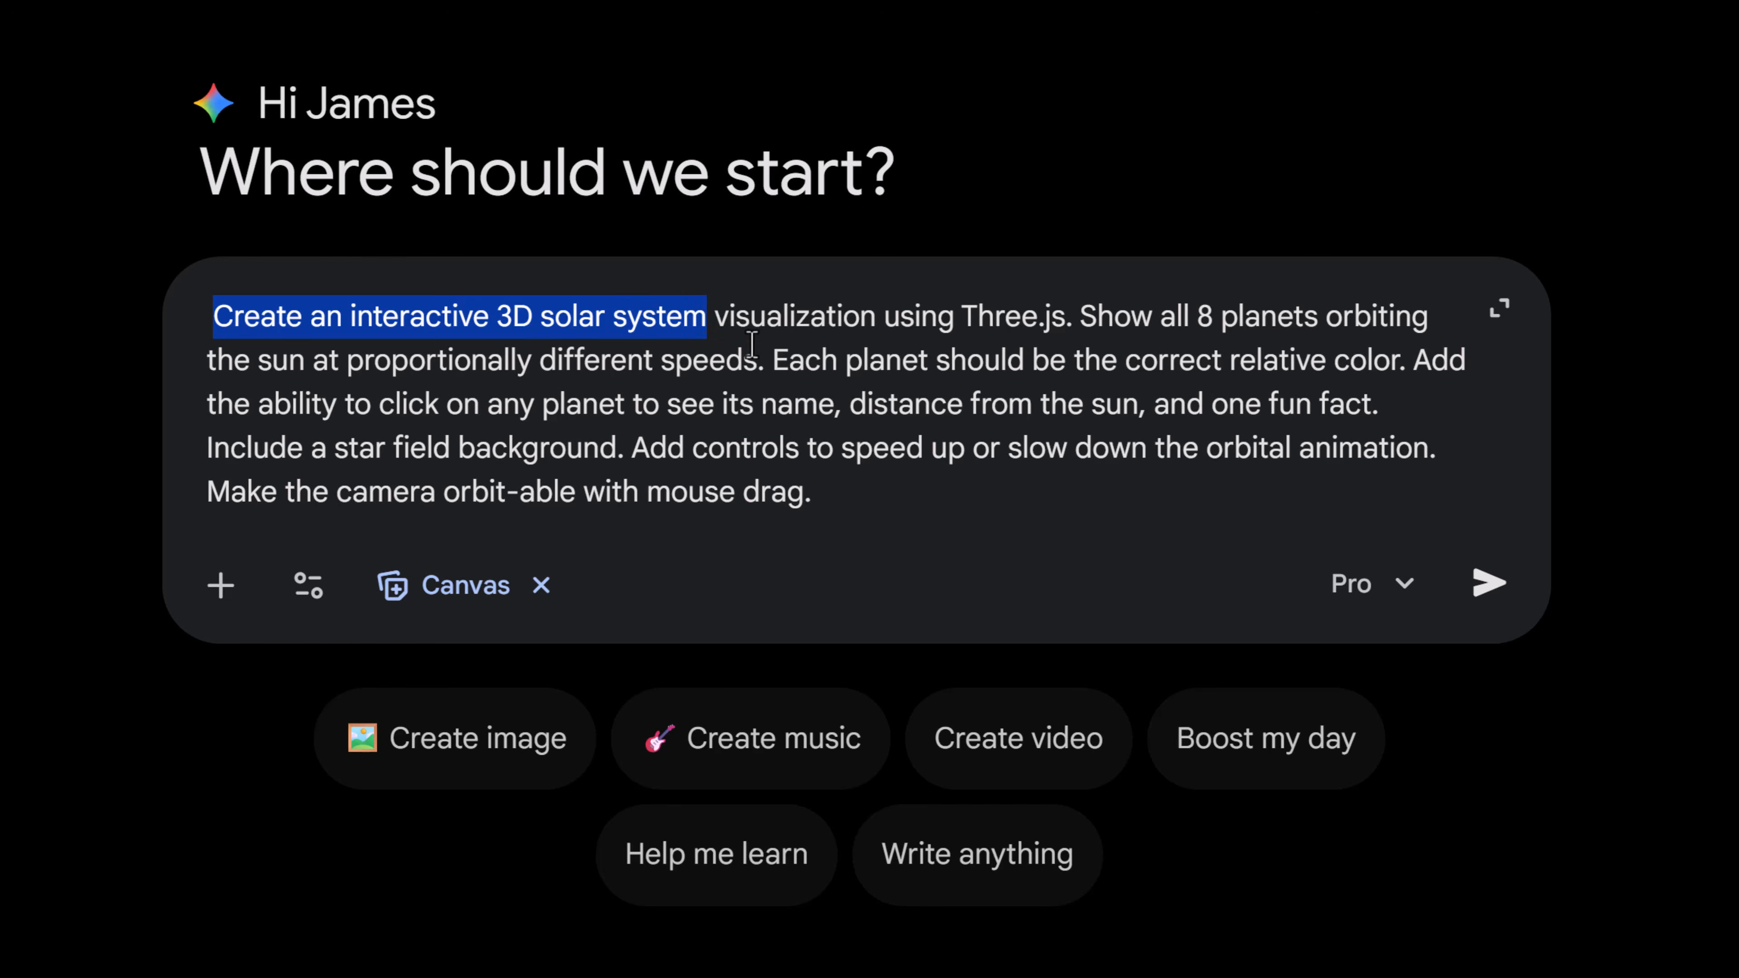
click(610, 425)
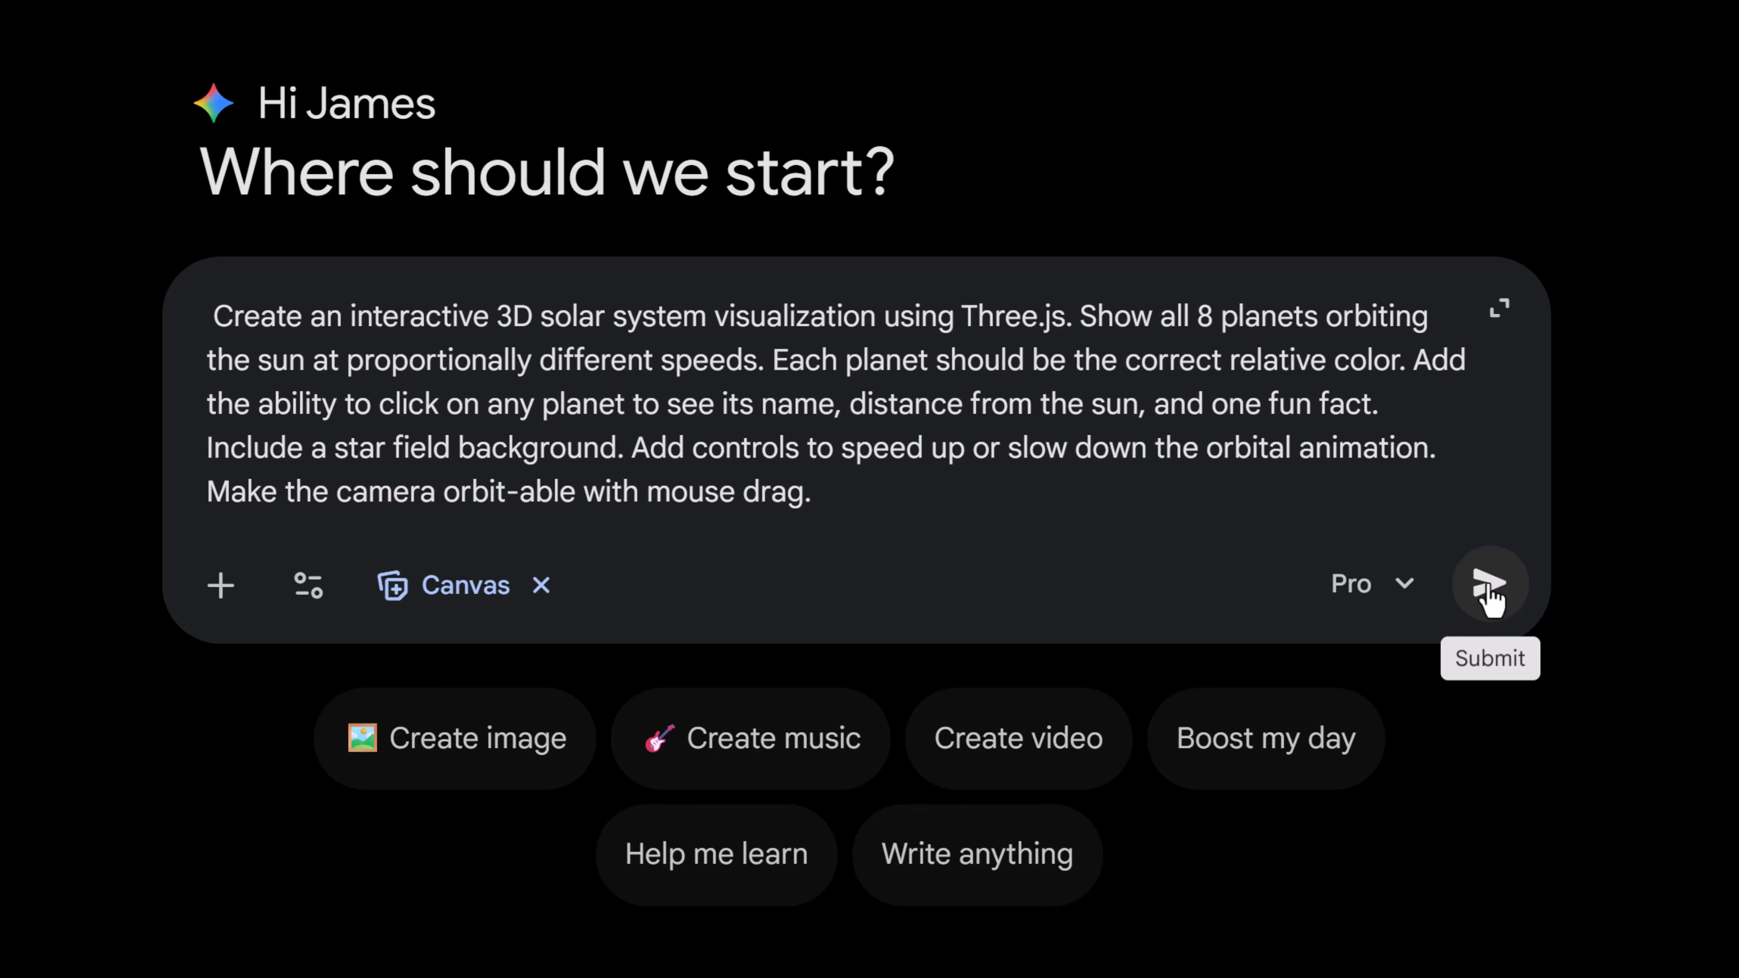
click(1488, 585)
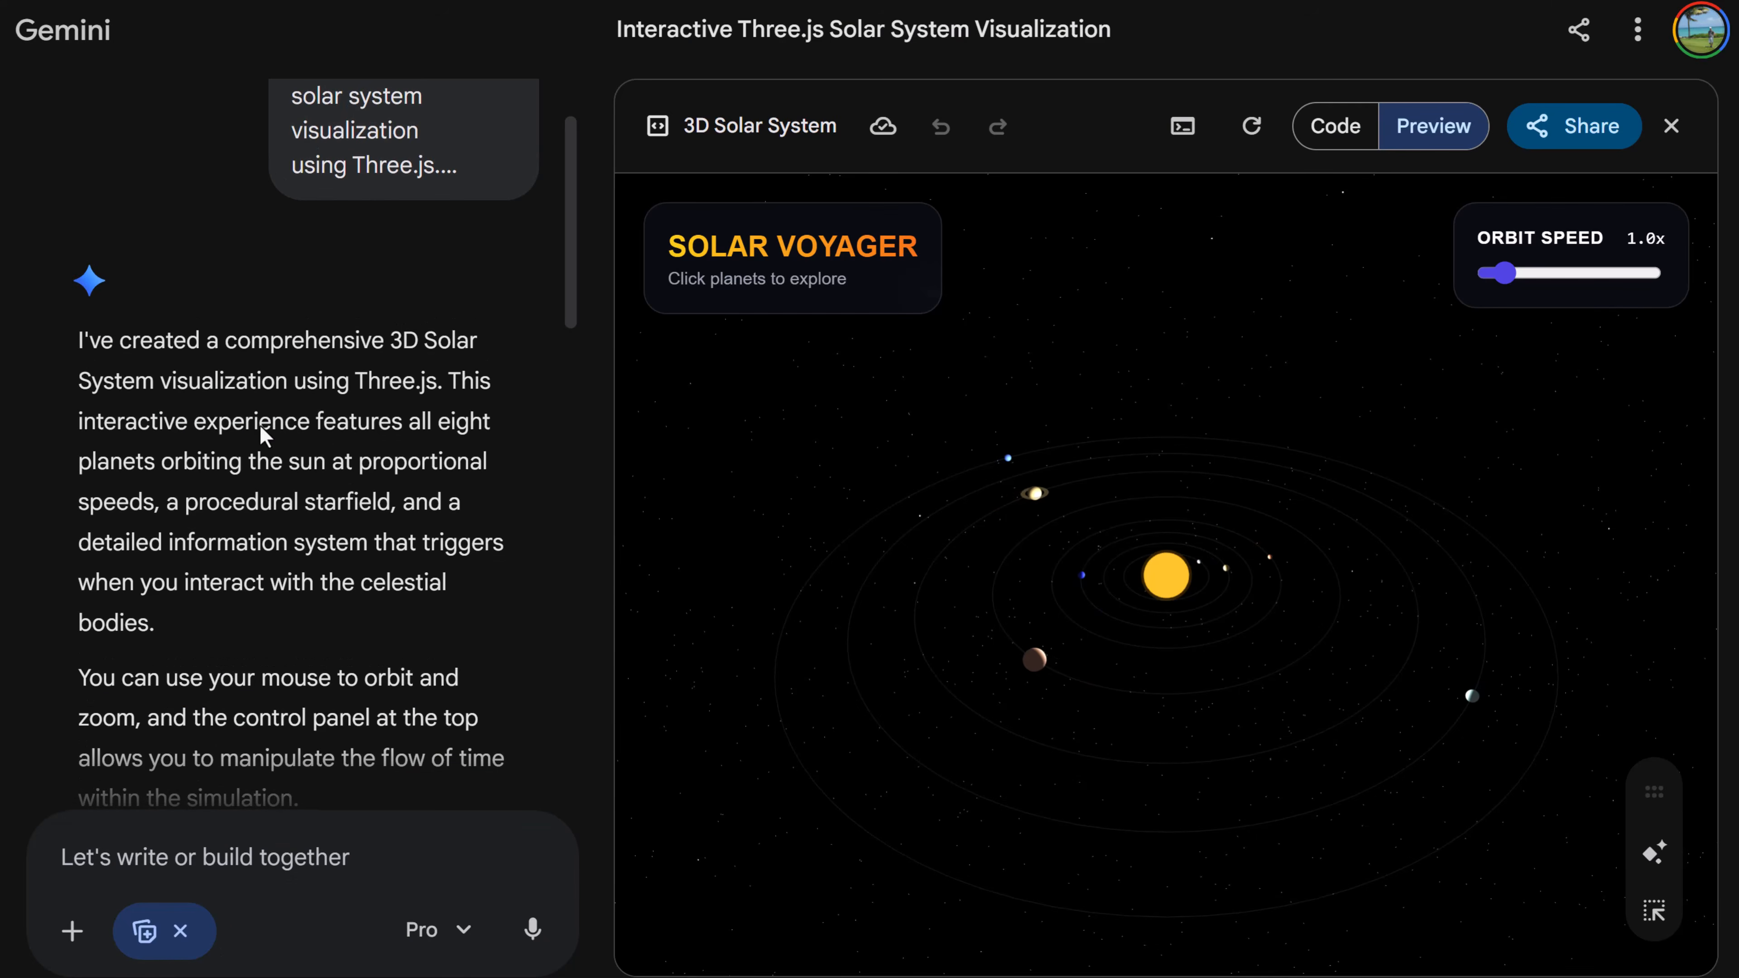
- Scroll through the response describing the solar system visualization's key features
scroll(264, 435, down, 10)
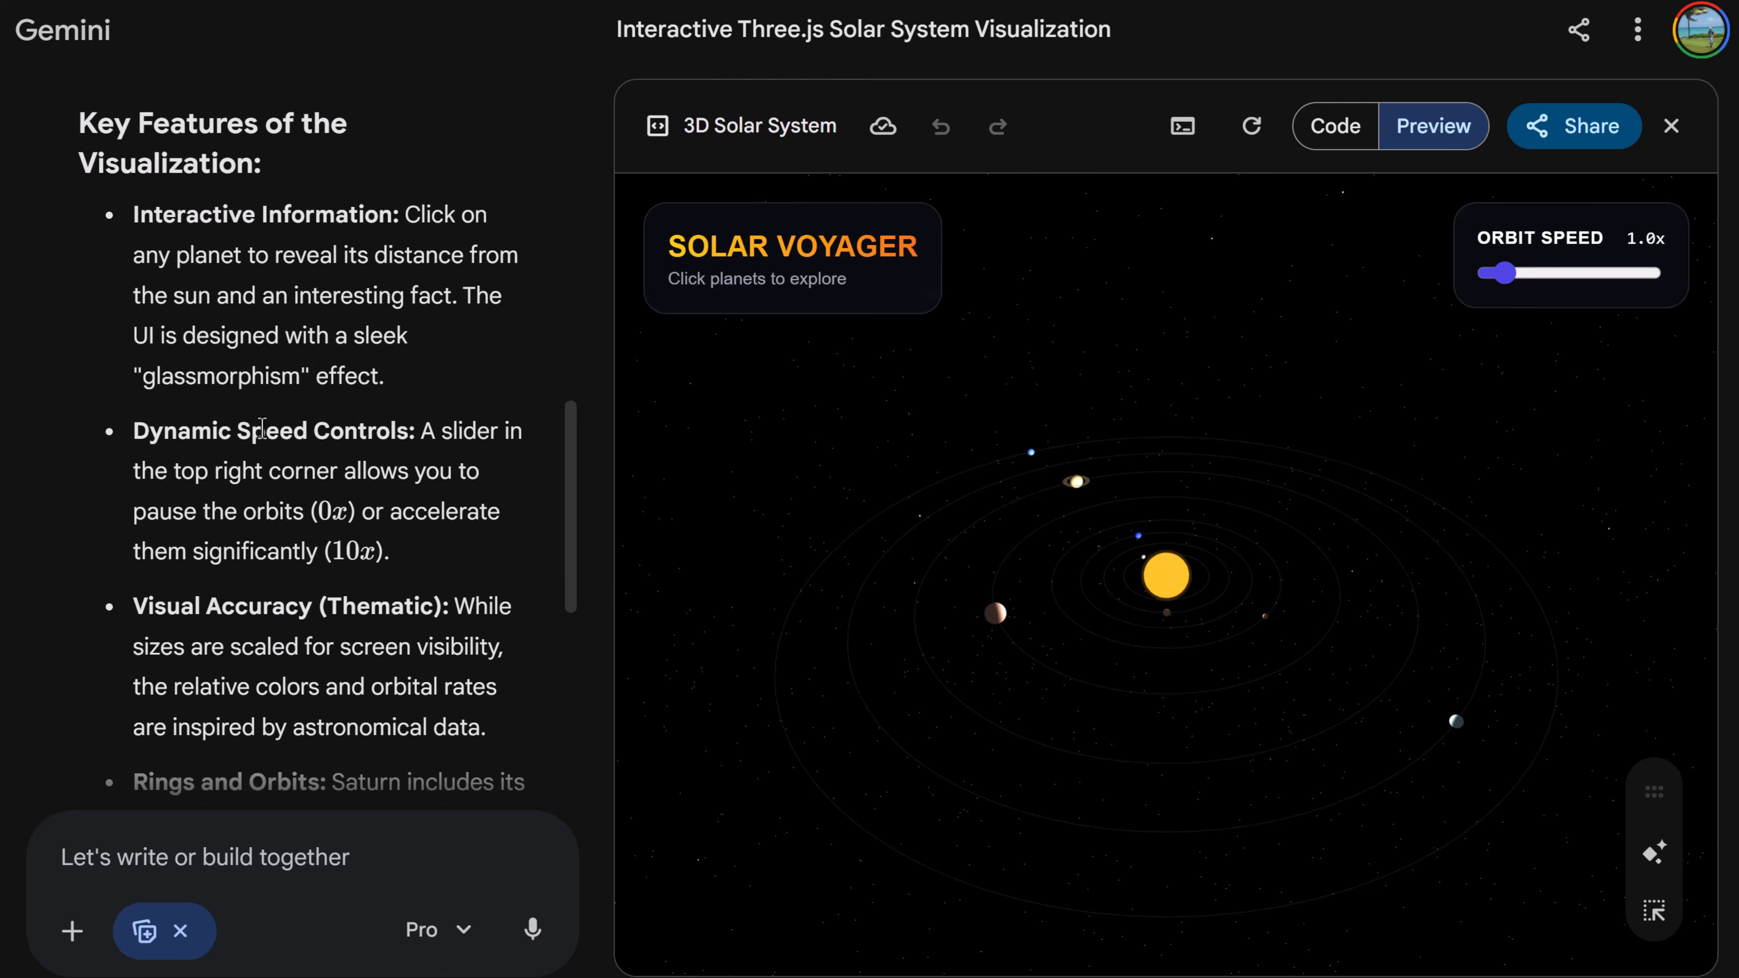
scroll(262, 430, down, 2)
scroll(206, 343, up, 2)
scroll(281, 480, down, 3)
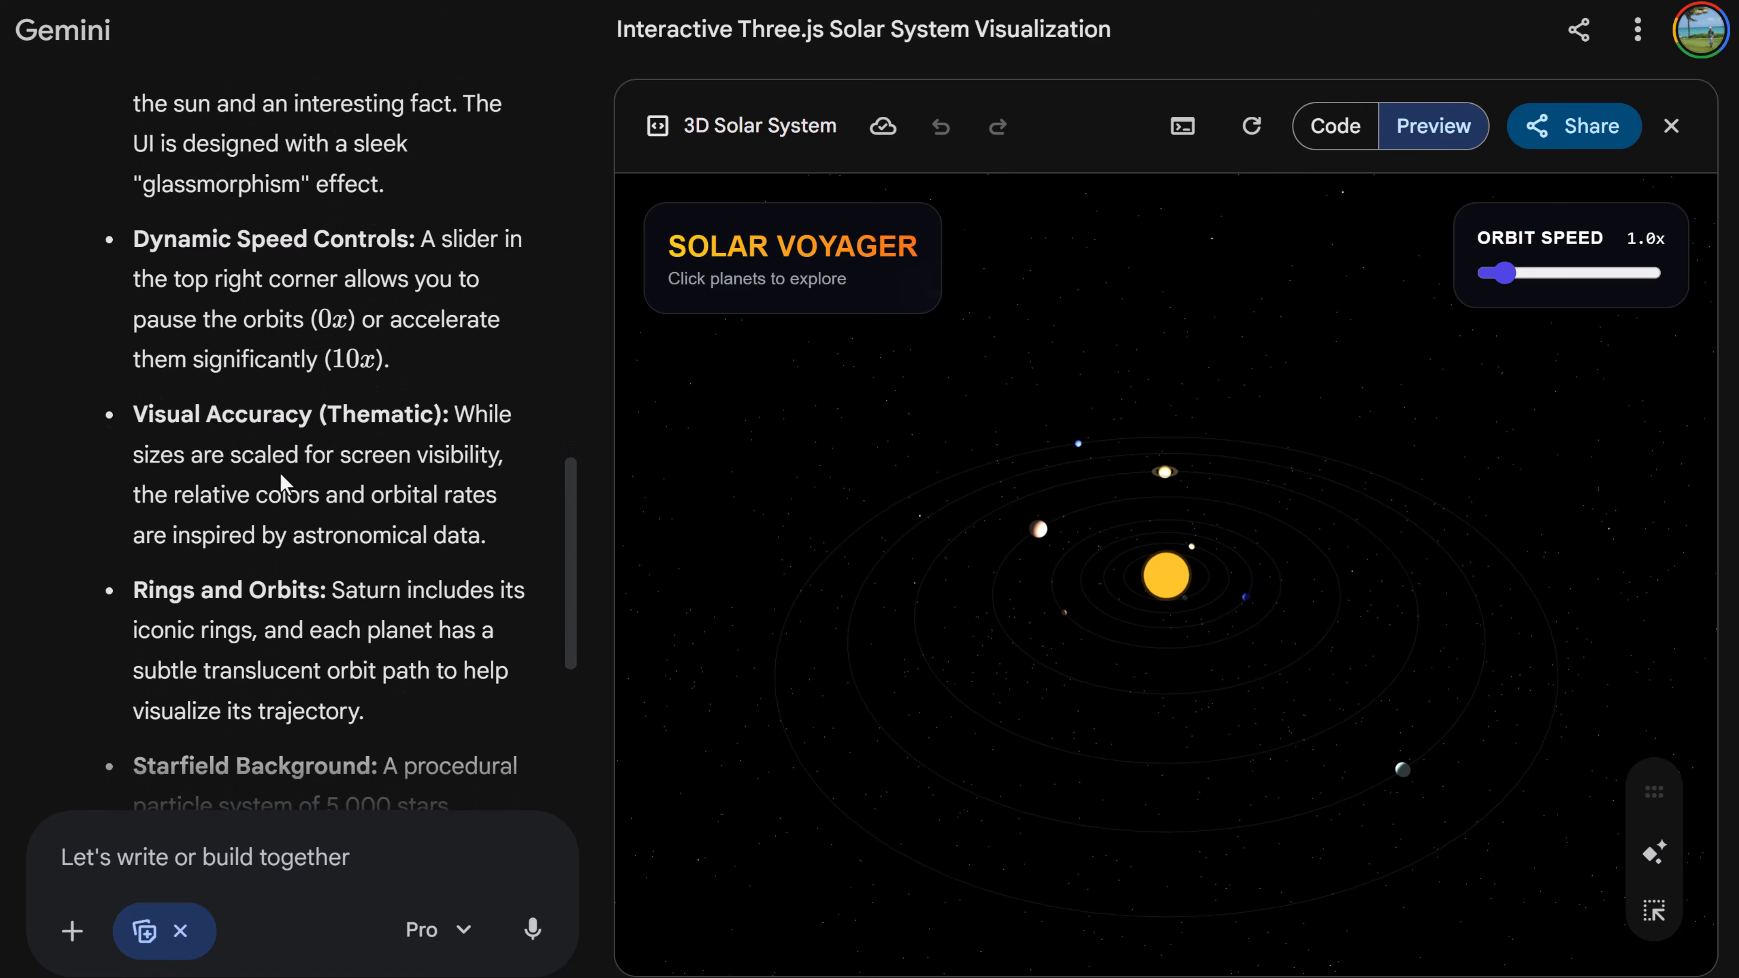
- Zoom into the 3D solar system, open Venus's information card, and close it again
scroll(1164, 589, up, 3)
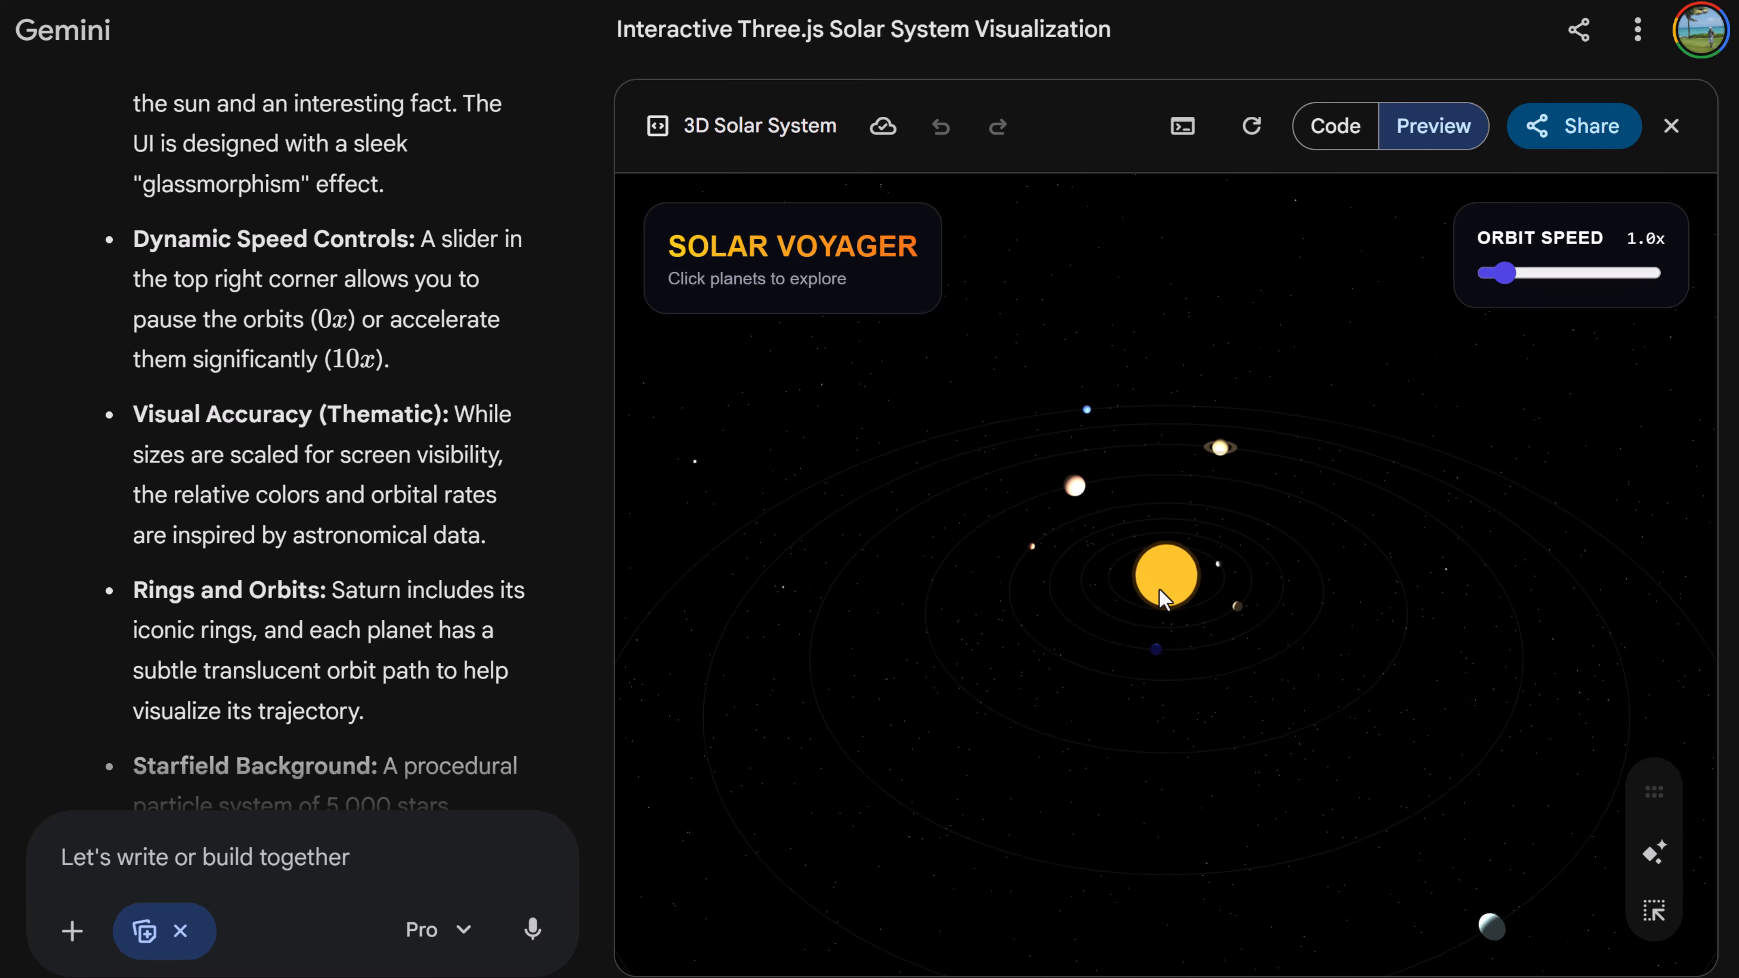
scroll(1166, 597, up, 5)
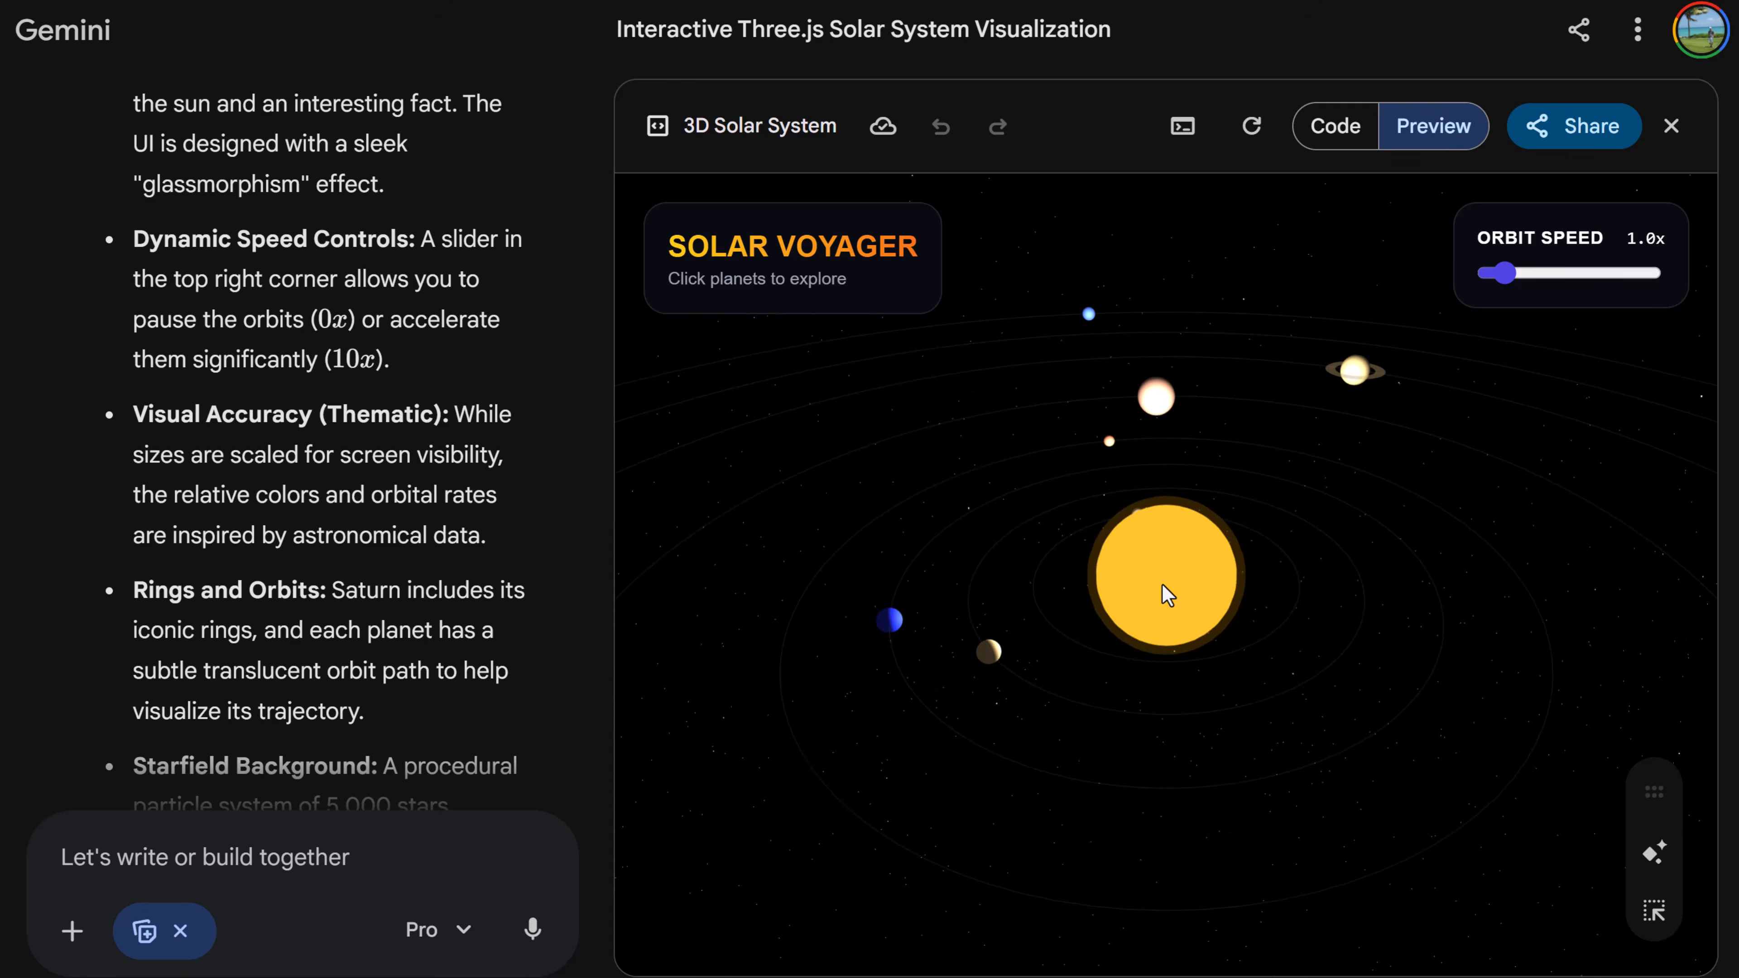
scroll(1167, 596, up, 1)
scroll(1010, 521, up, 2)
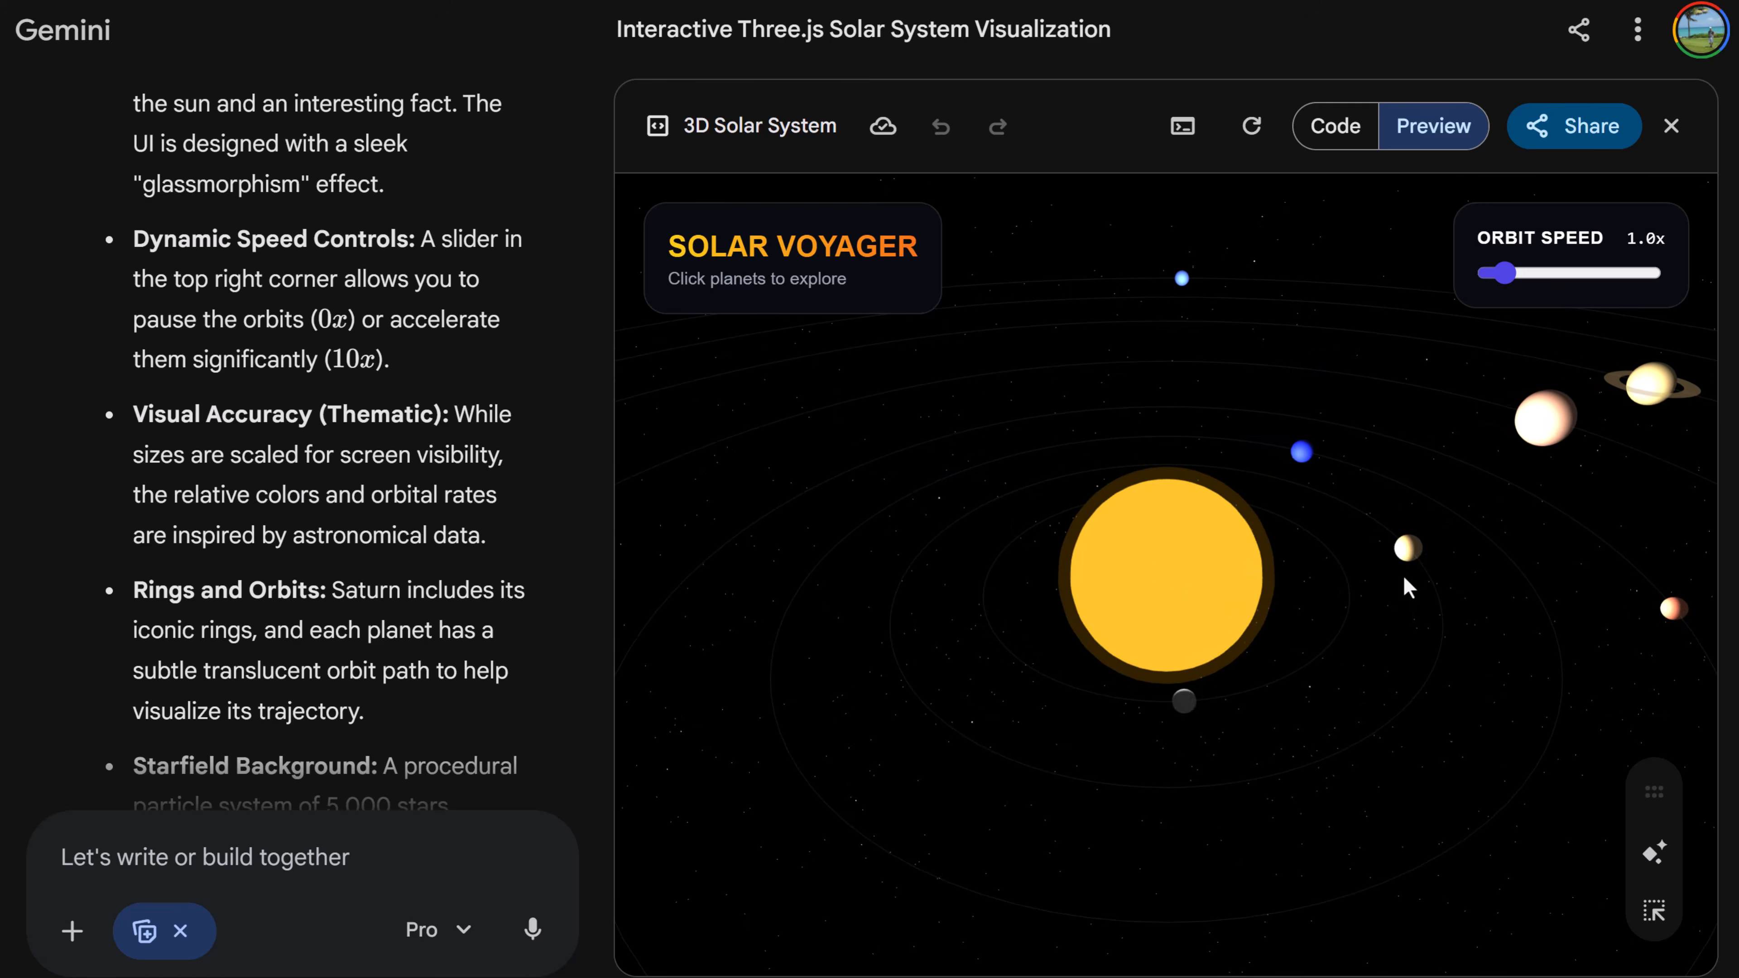
click(1412, 585)
triple_click(1417, 691)
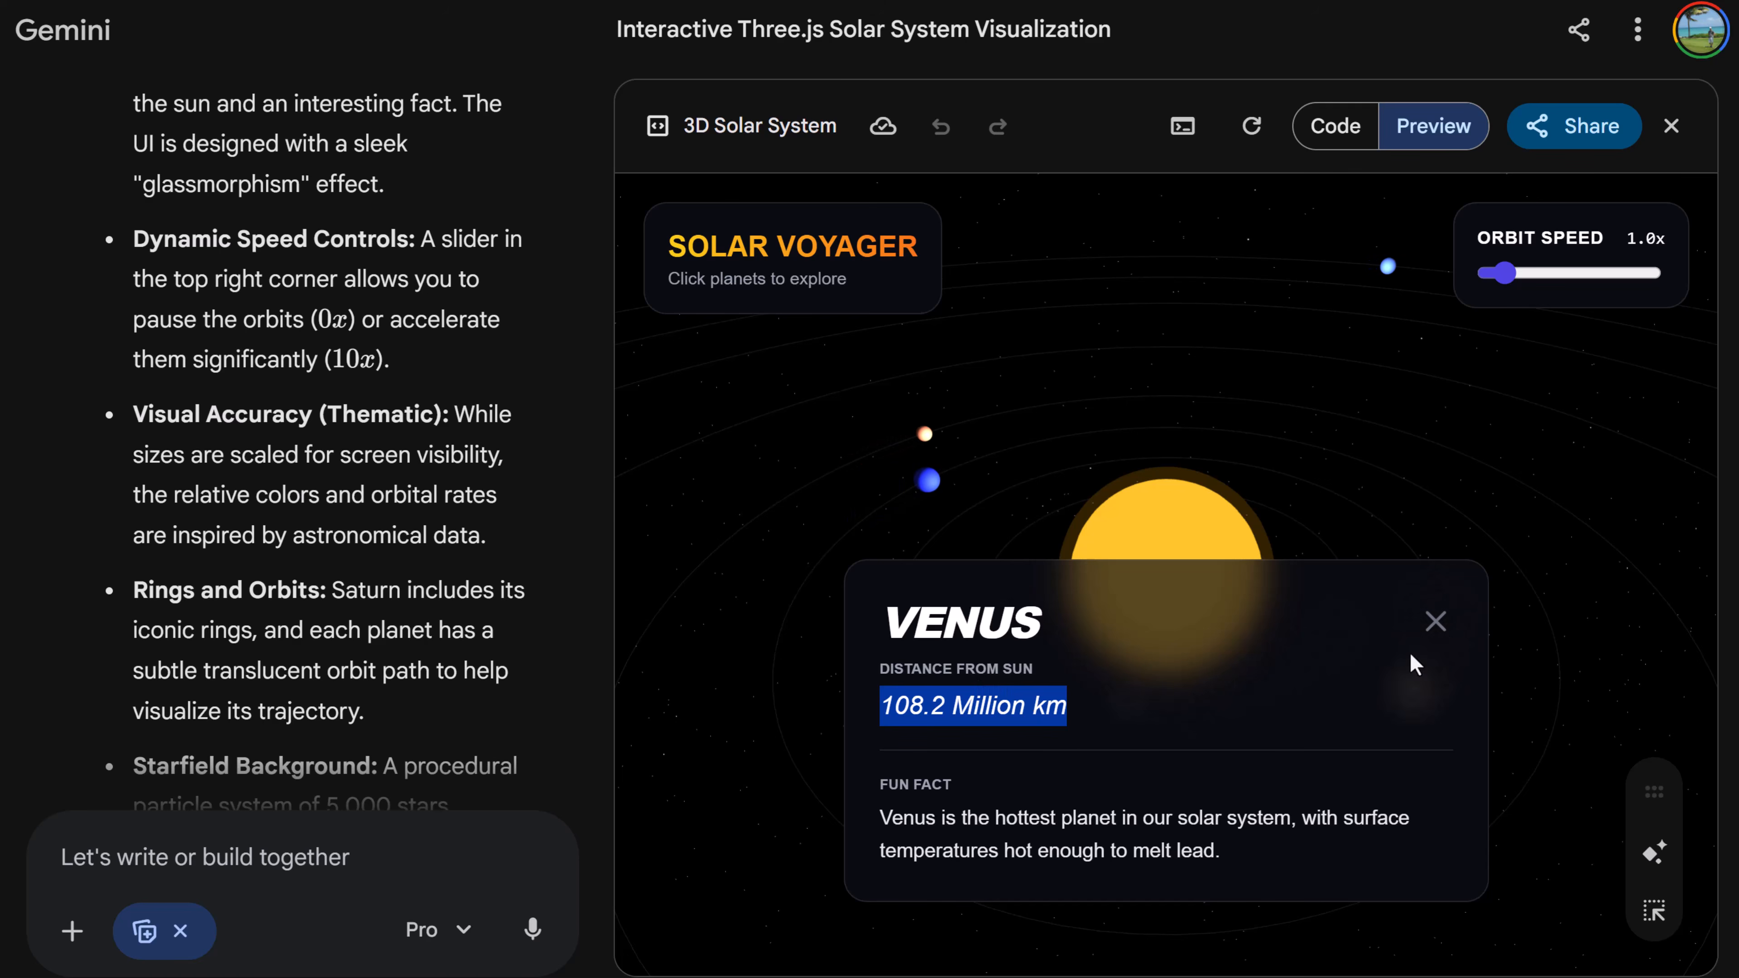
click(1435, 622)
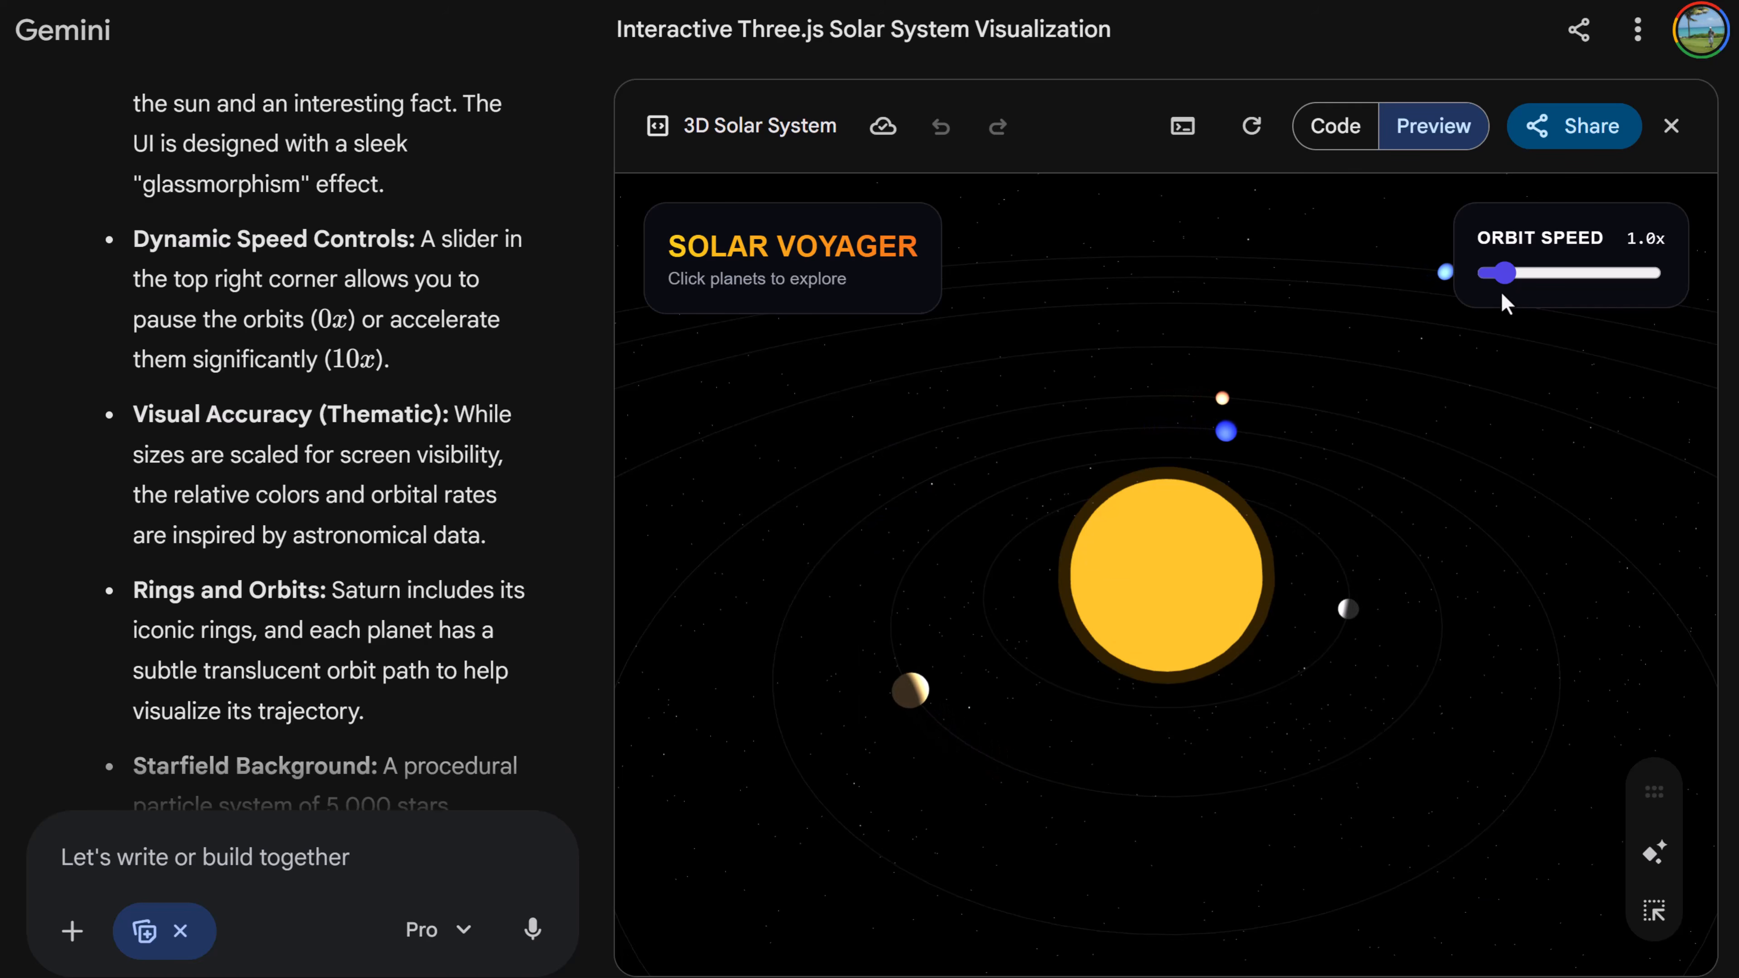
mouse_move(1504, 284)
mouse_down()
mouse_move(1610, 290)
mouse_move(1505, 295)
mouse_up()
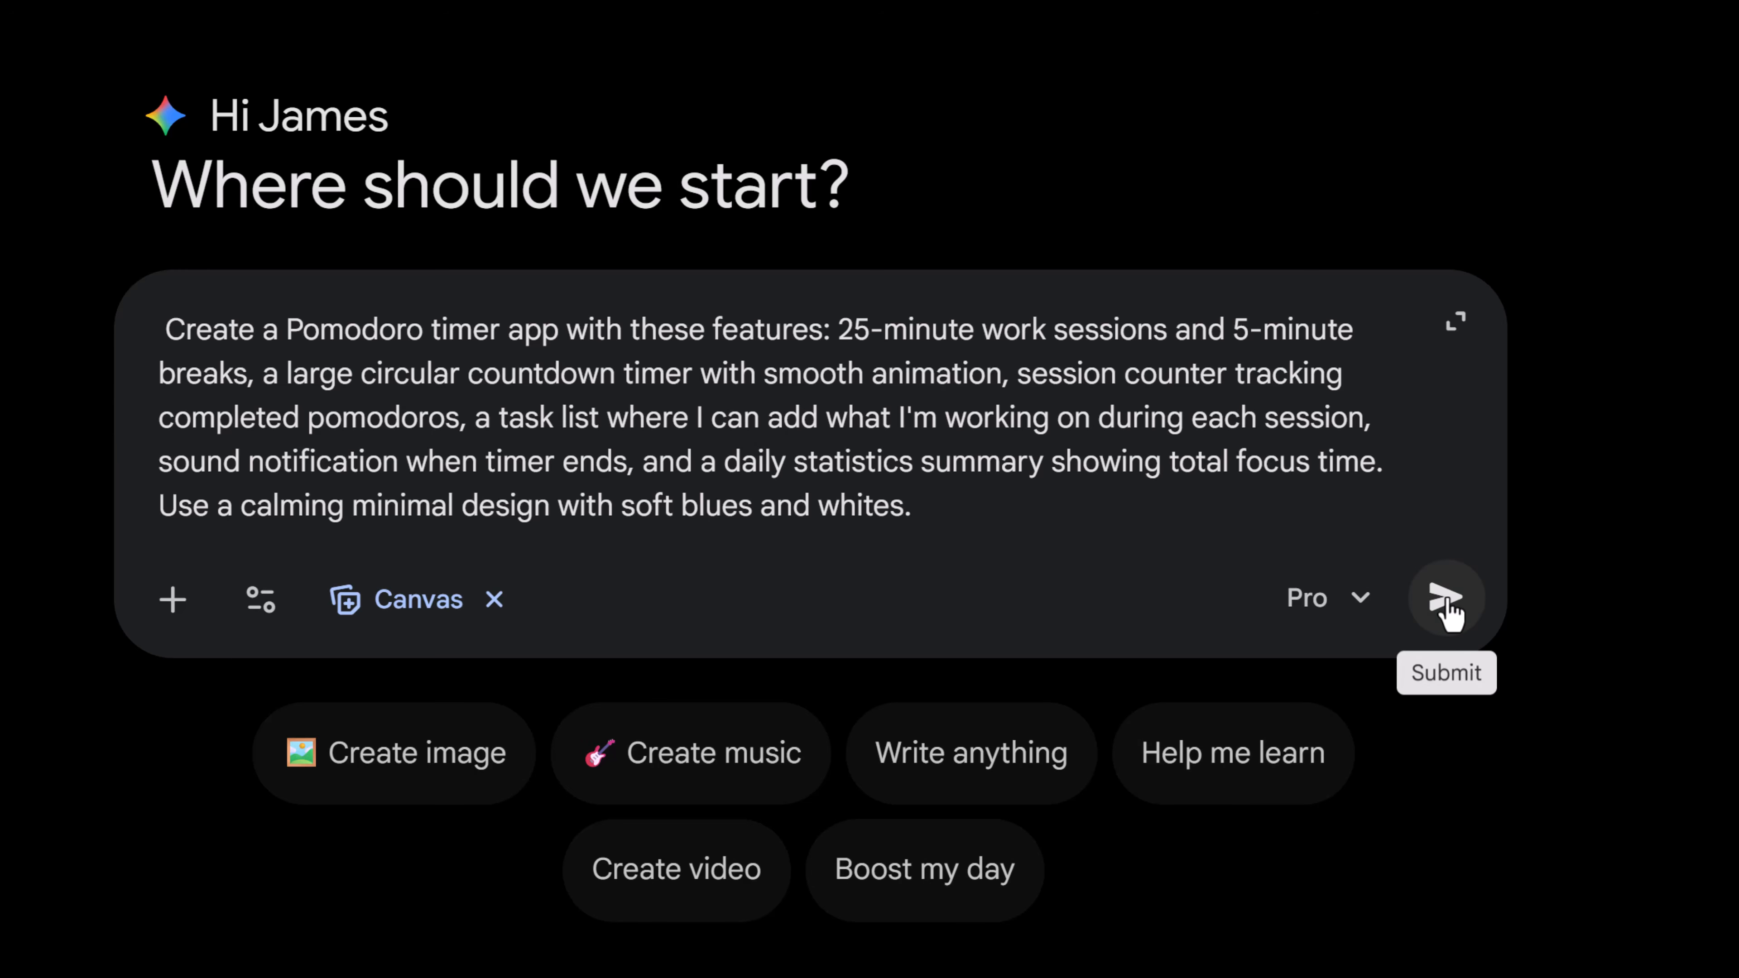
- Submit the Canvas prompt for a Pomodoro timer app with work sessions, breaks, task list and daily statistics
click(1447, 600)
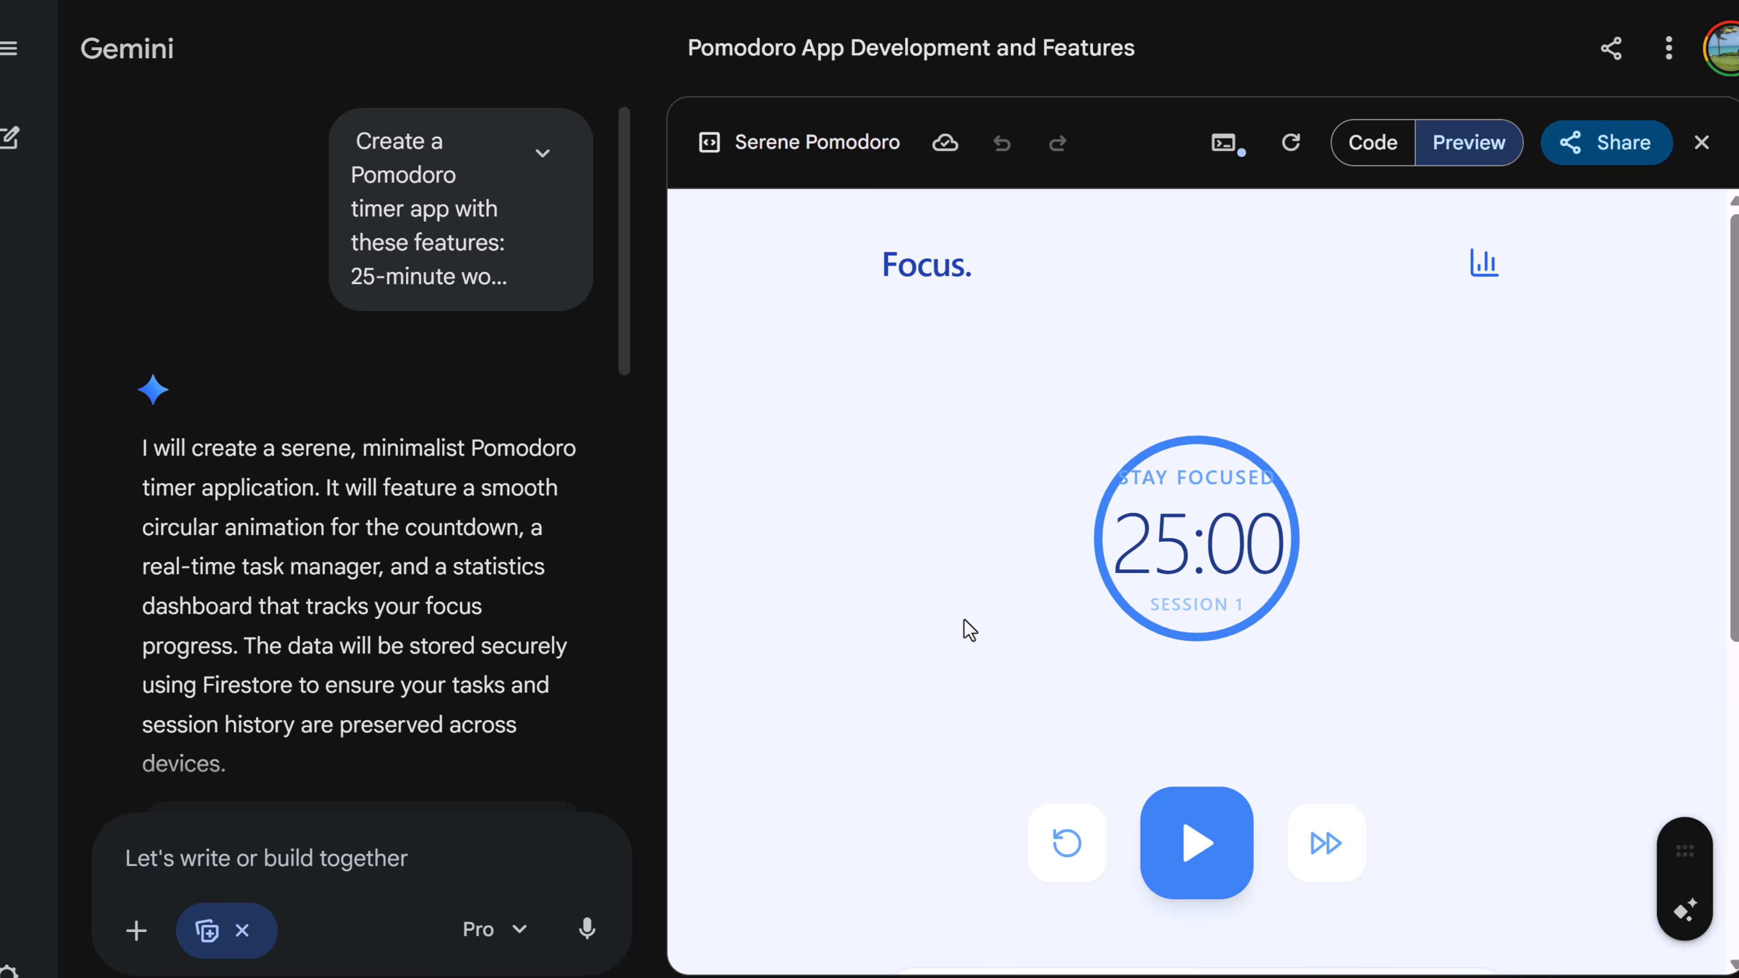
scroll(965, 630, down, 1)
scroll(951, 625, up, 1)
scroll(1137, 507, down, 5)
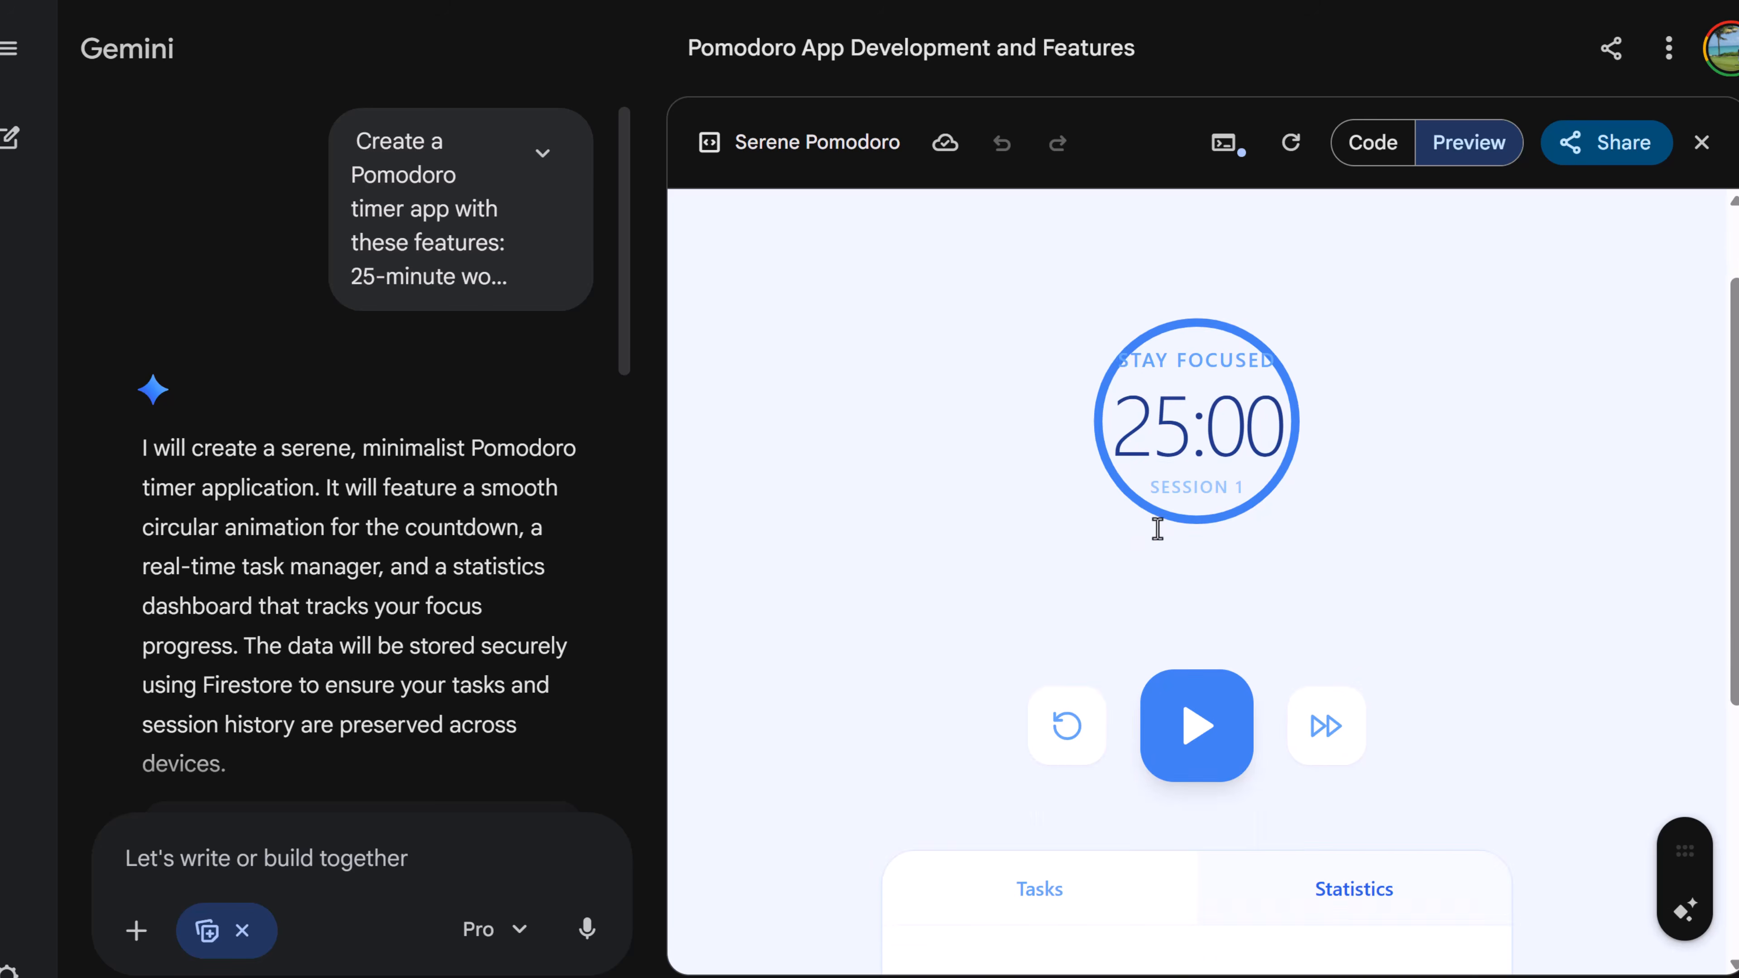
- Add a task named Study to the Pomodoro app's task list
click(1074, 549)
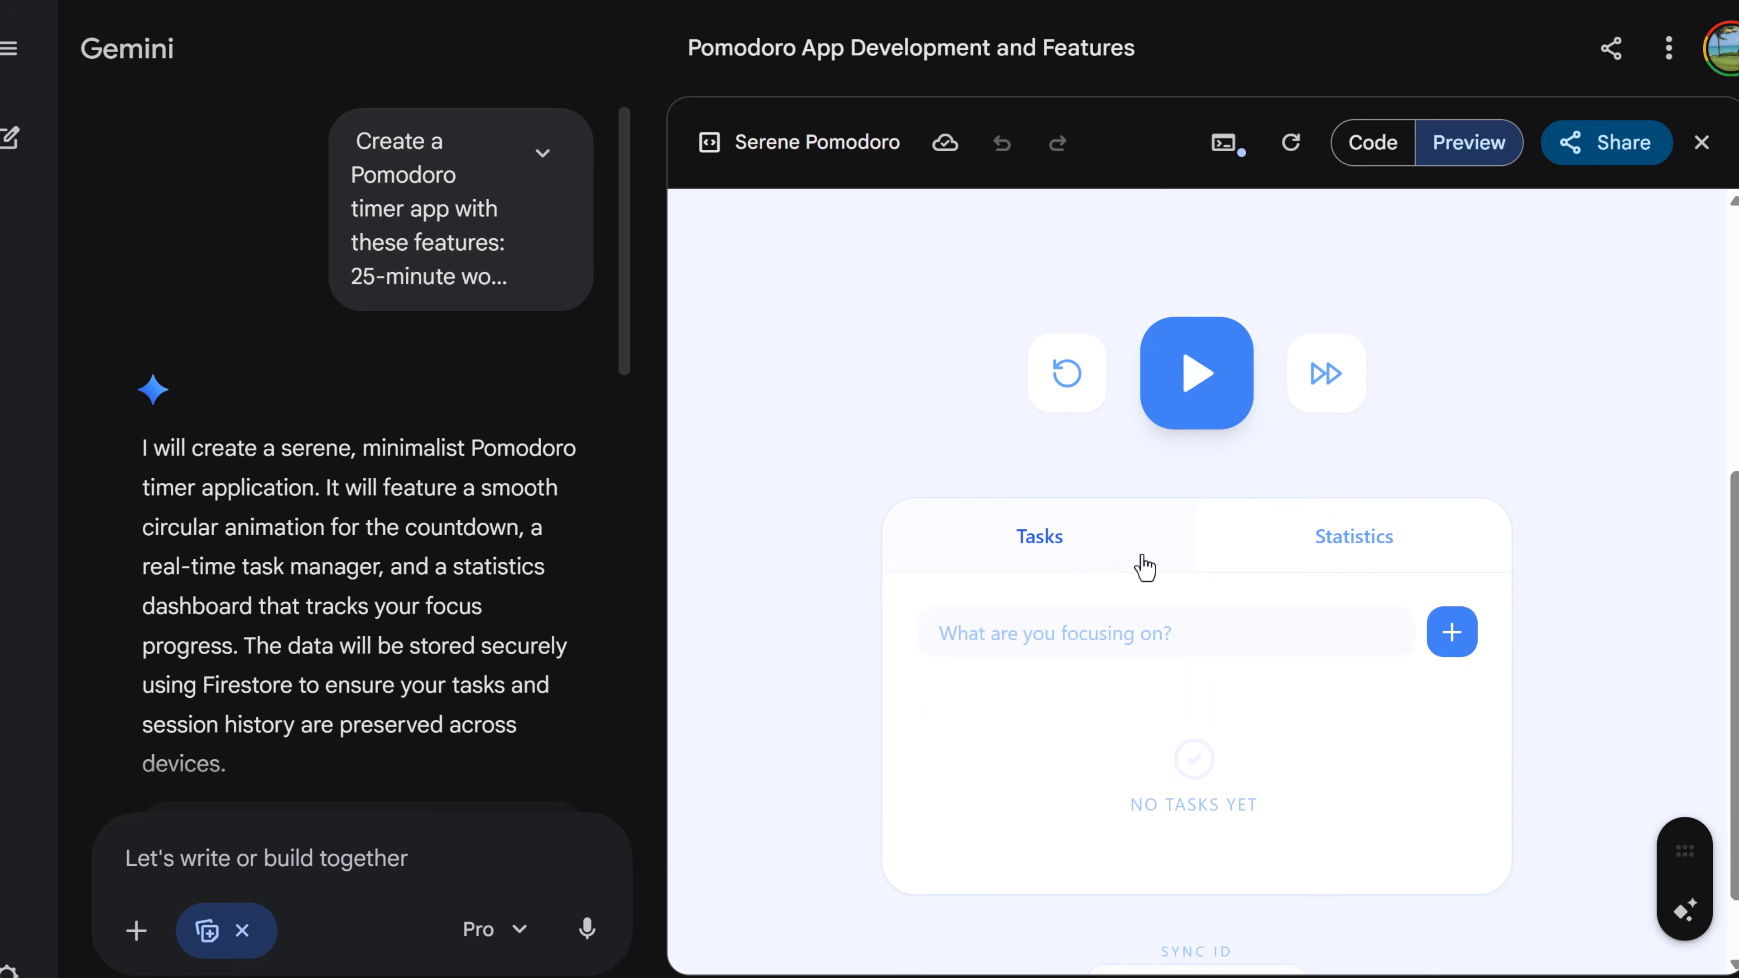
click(1103, 650)
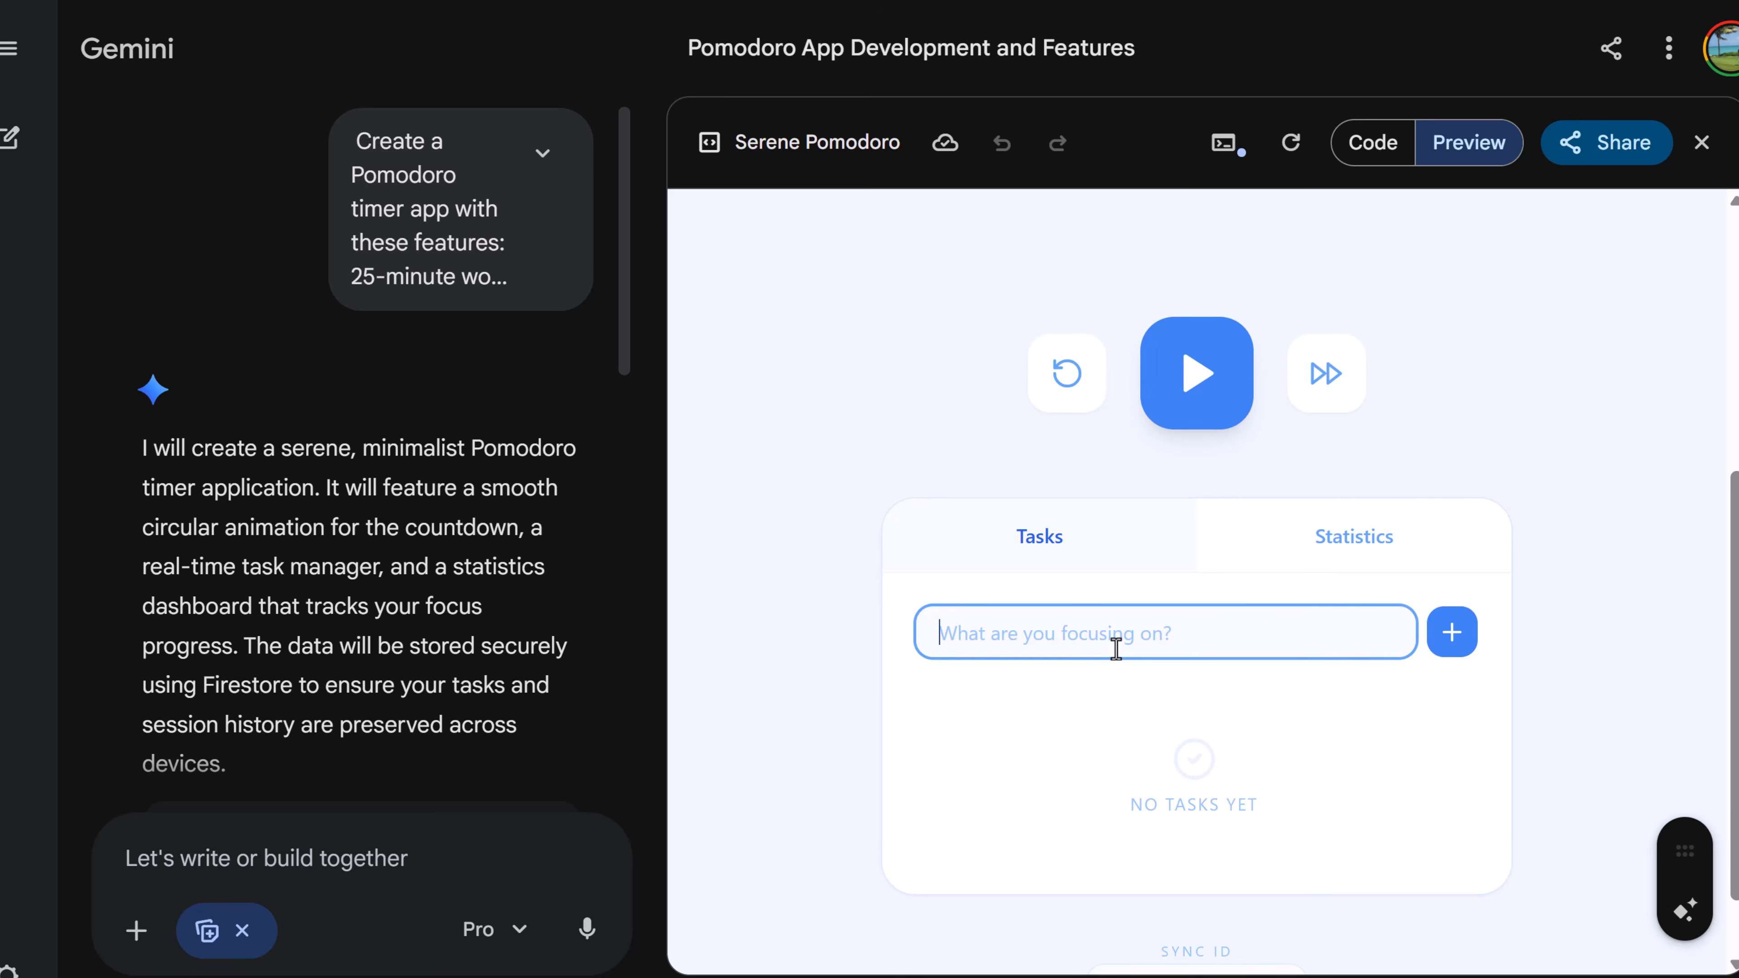
text(Stud)
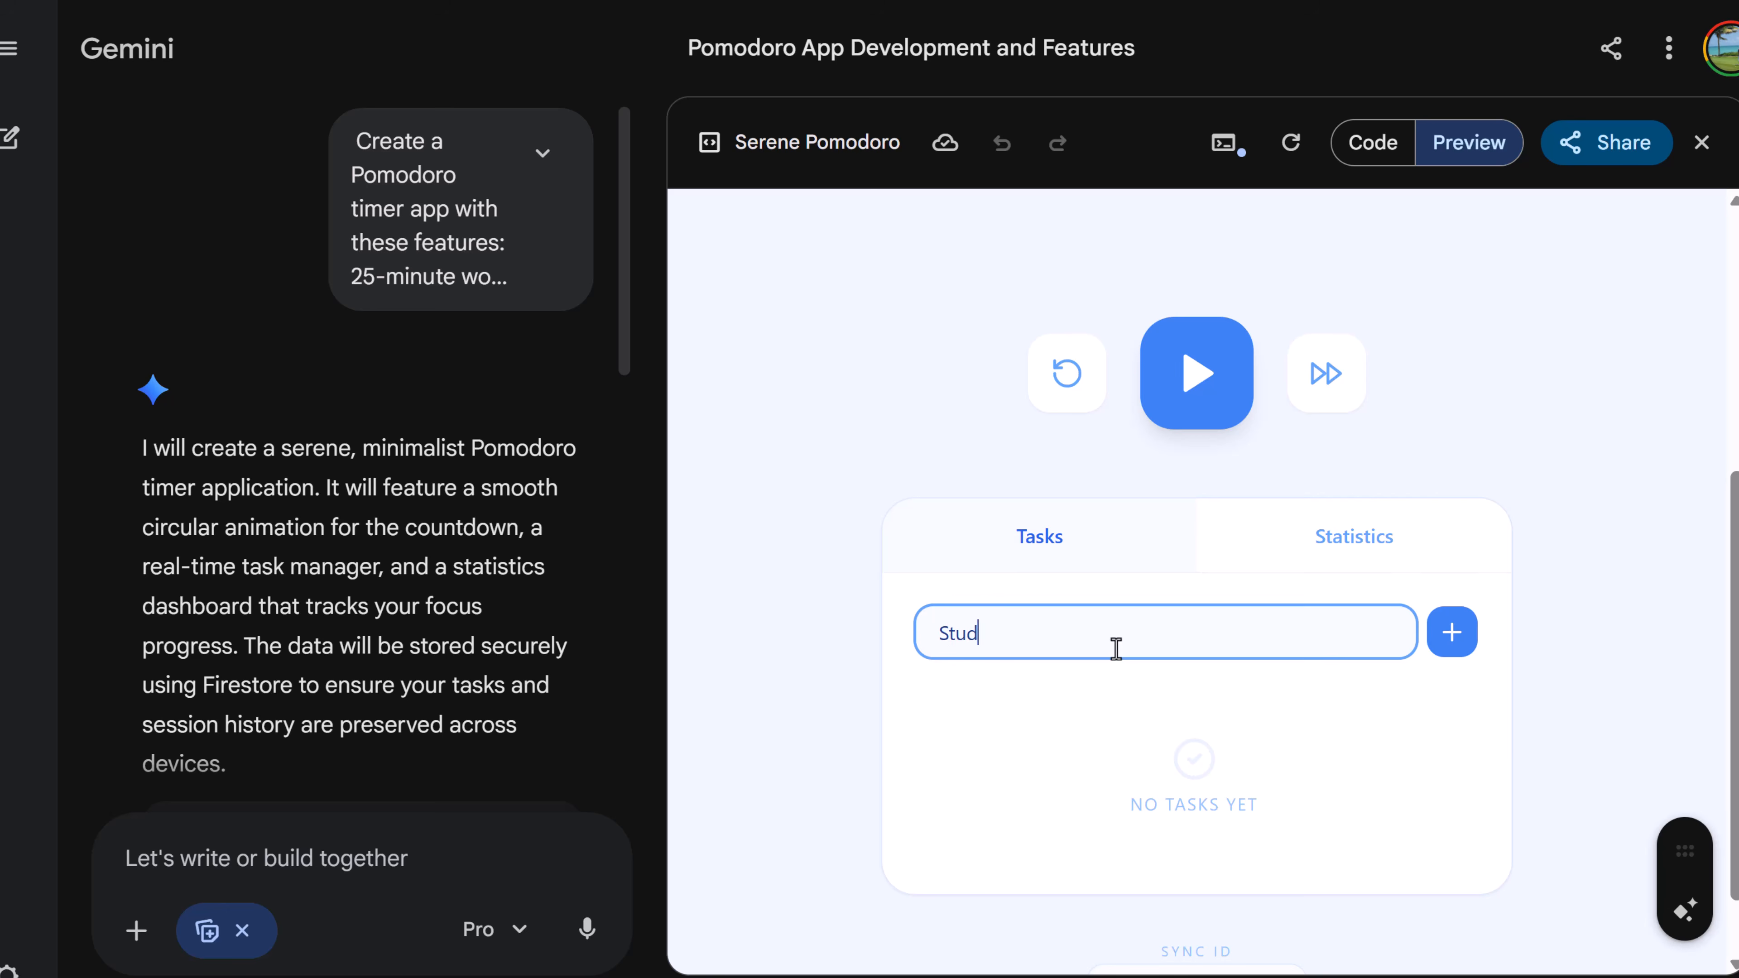
text(y)
key(Return)
- Start the Pomodoro focus timer
scroll(1135, 716, up, 5)
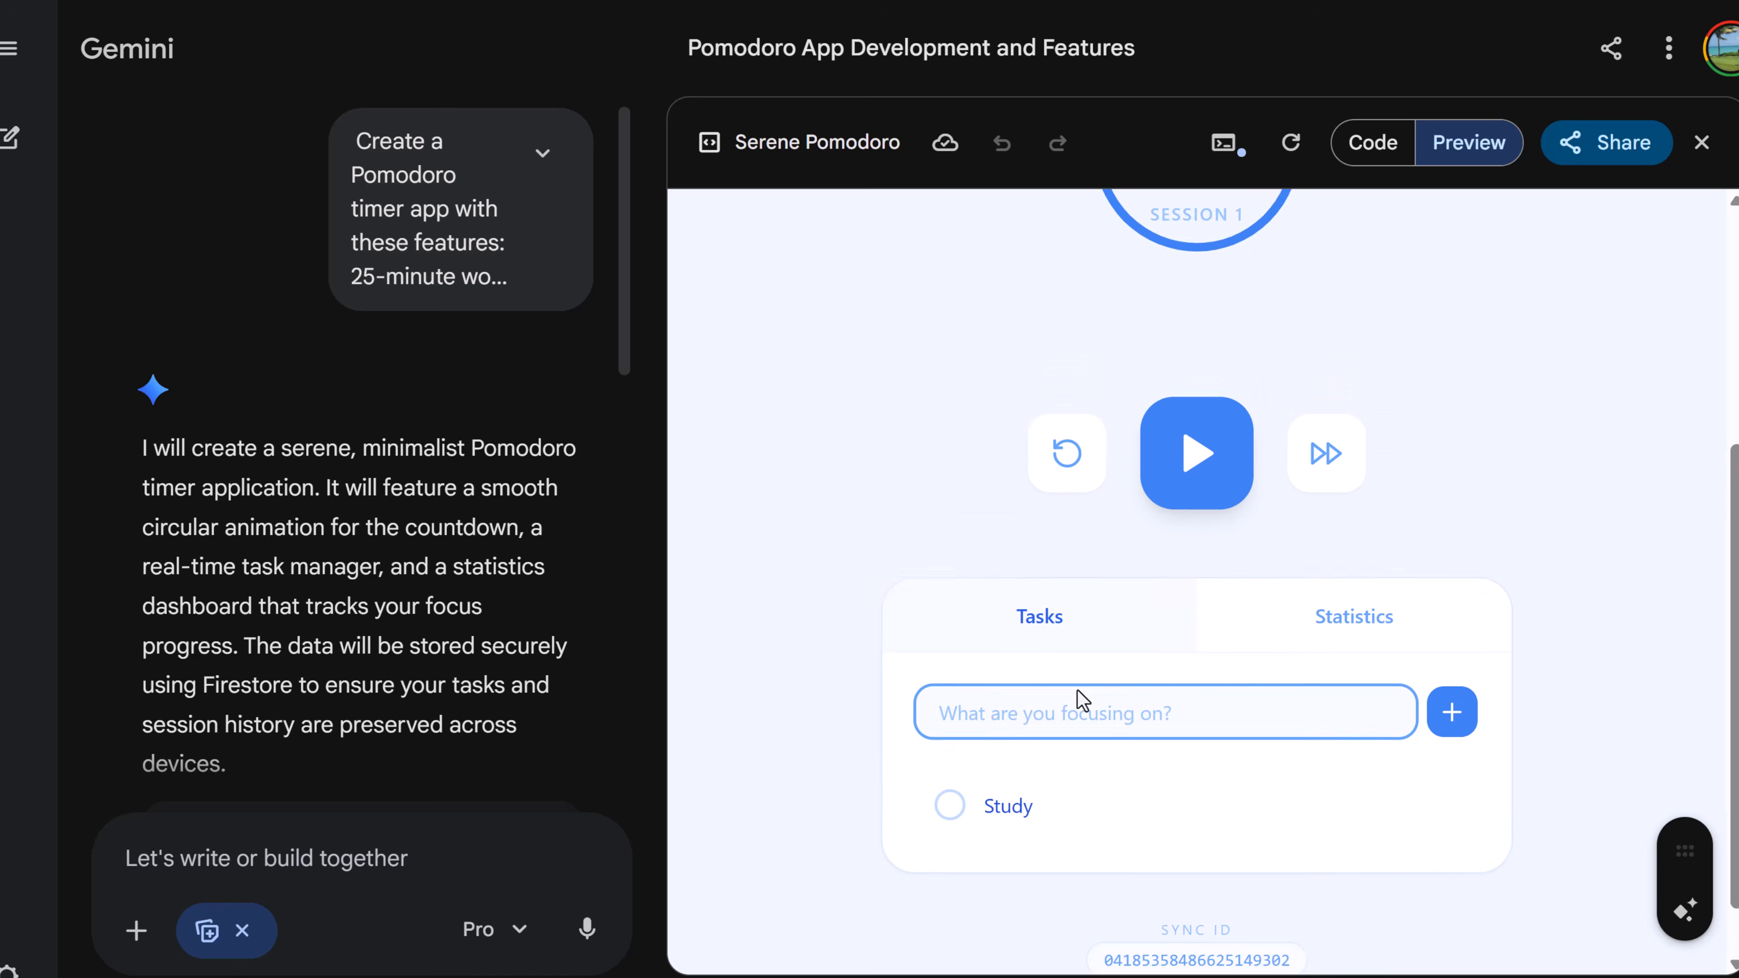
click(1209, 769)
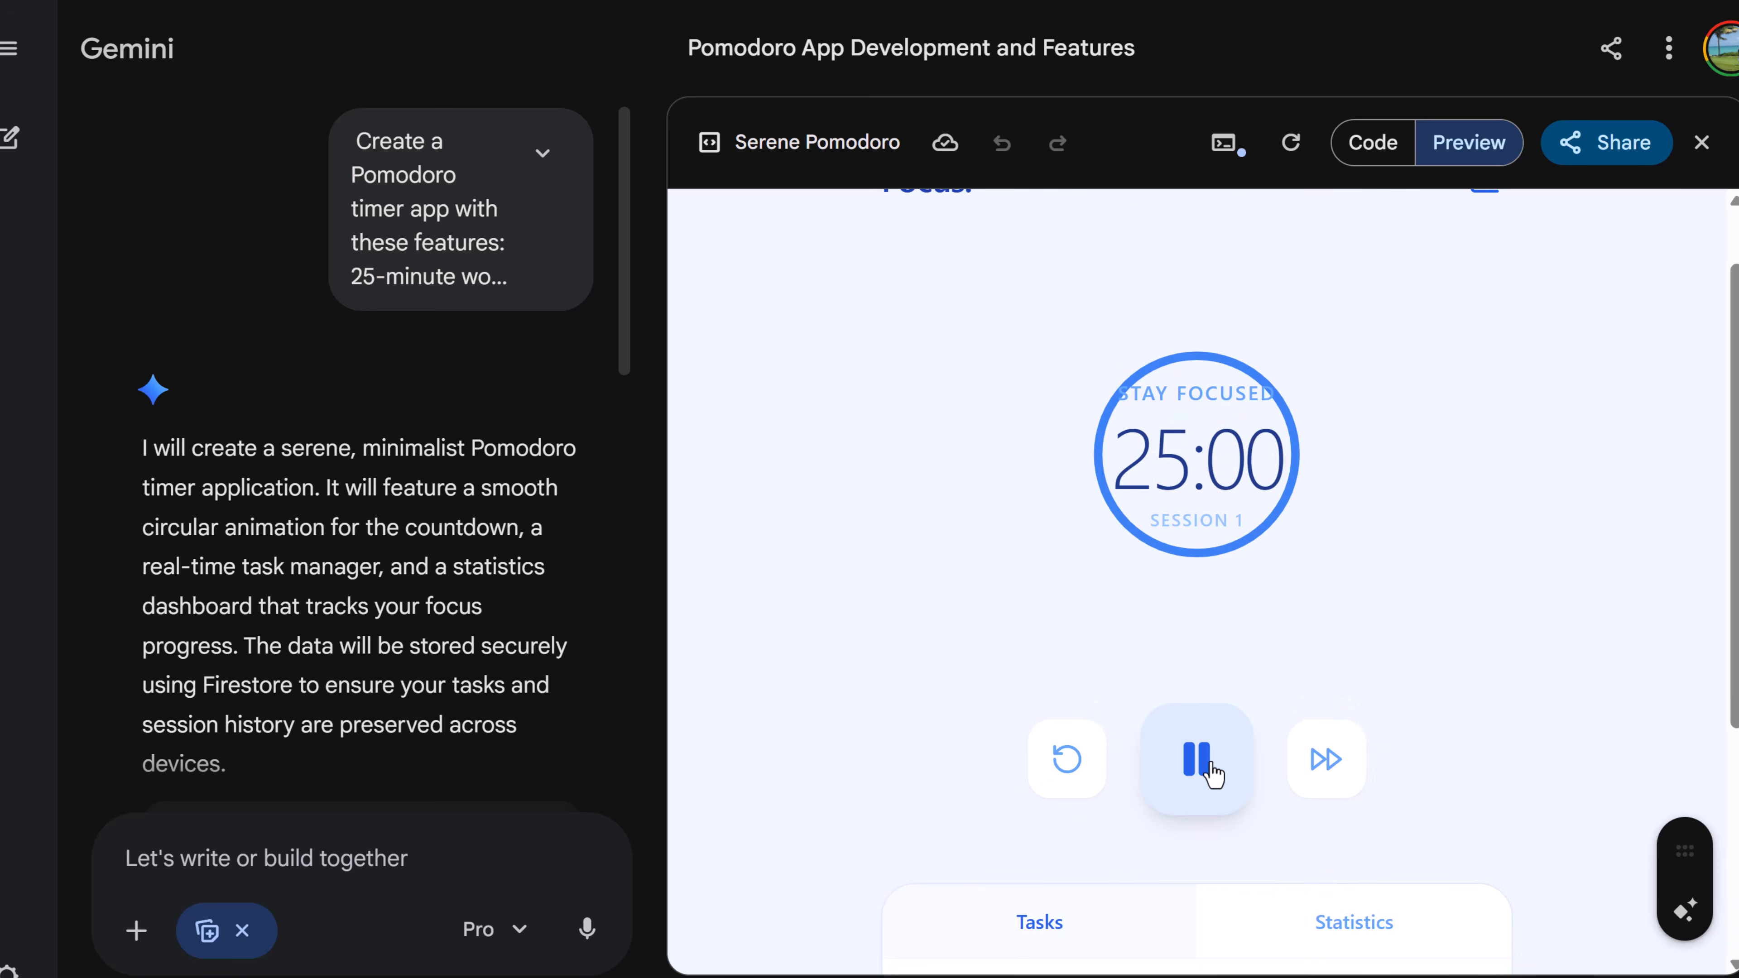
scroll(1205, 613, up, 2)
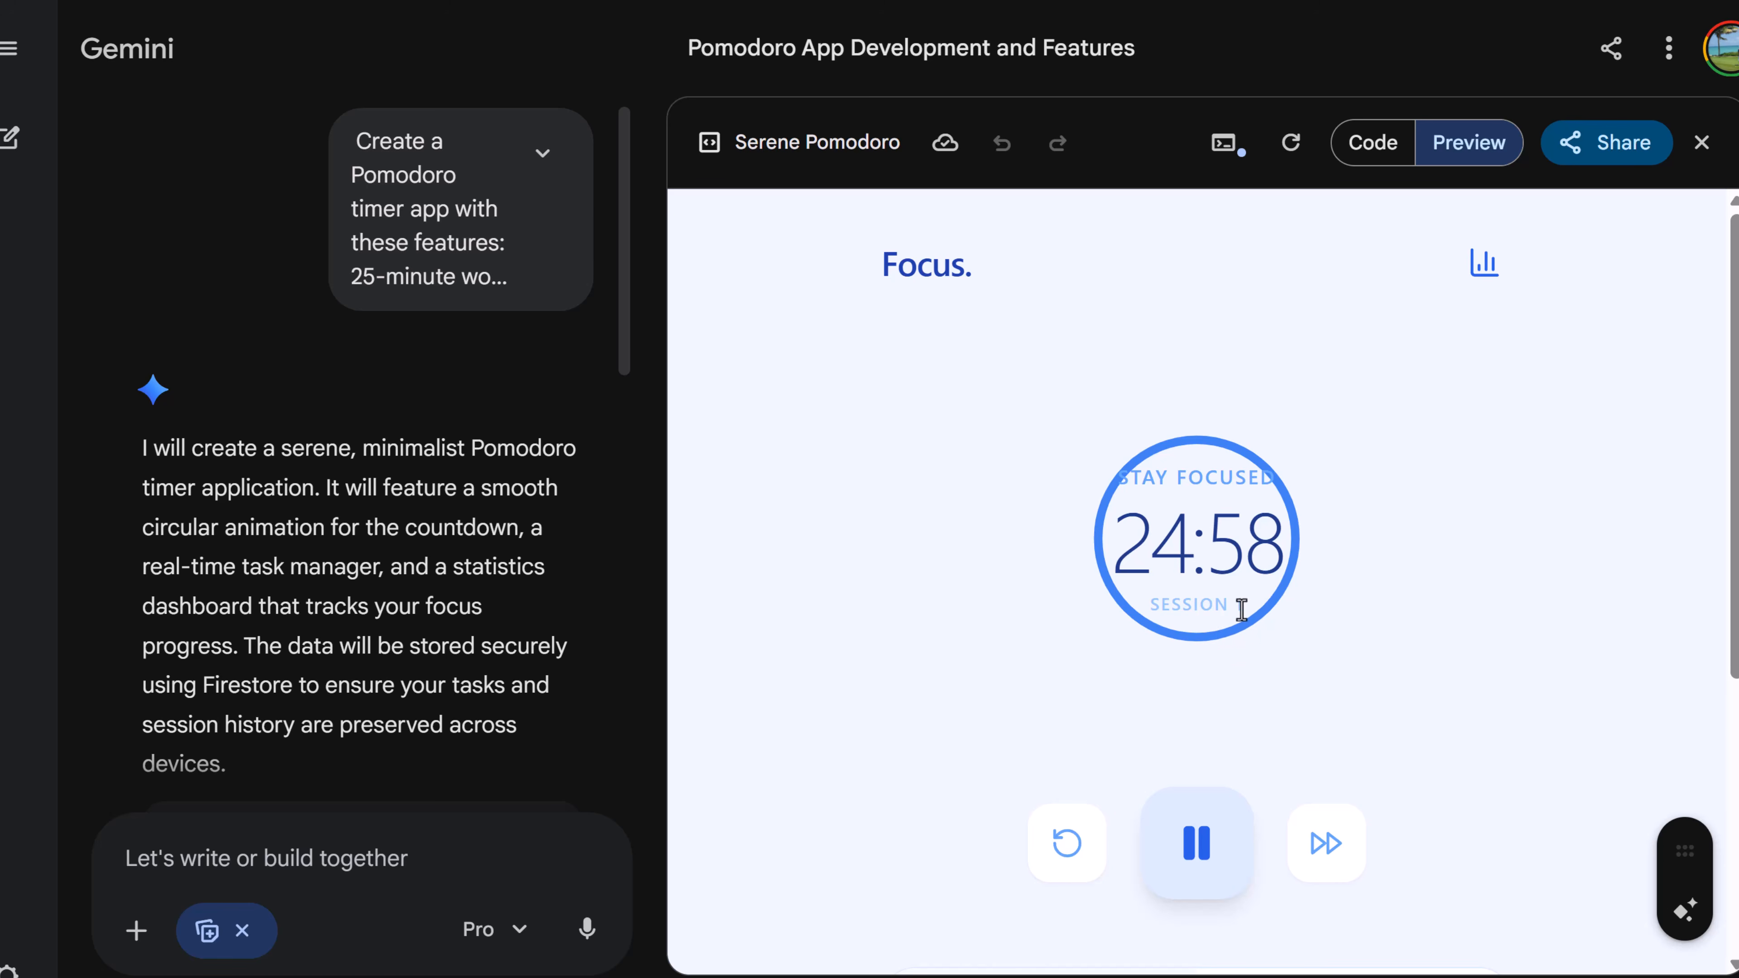
scroll(1134, 761, down, 2)
- Skip between the break and focus sessions, then reset the timer
click(1328, 750)
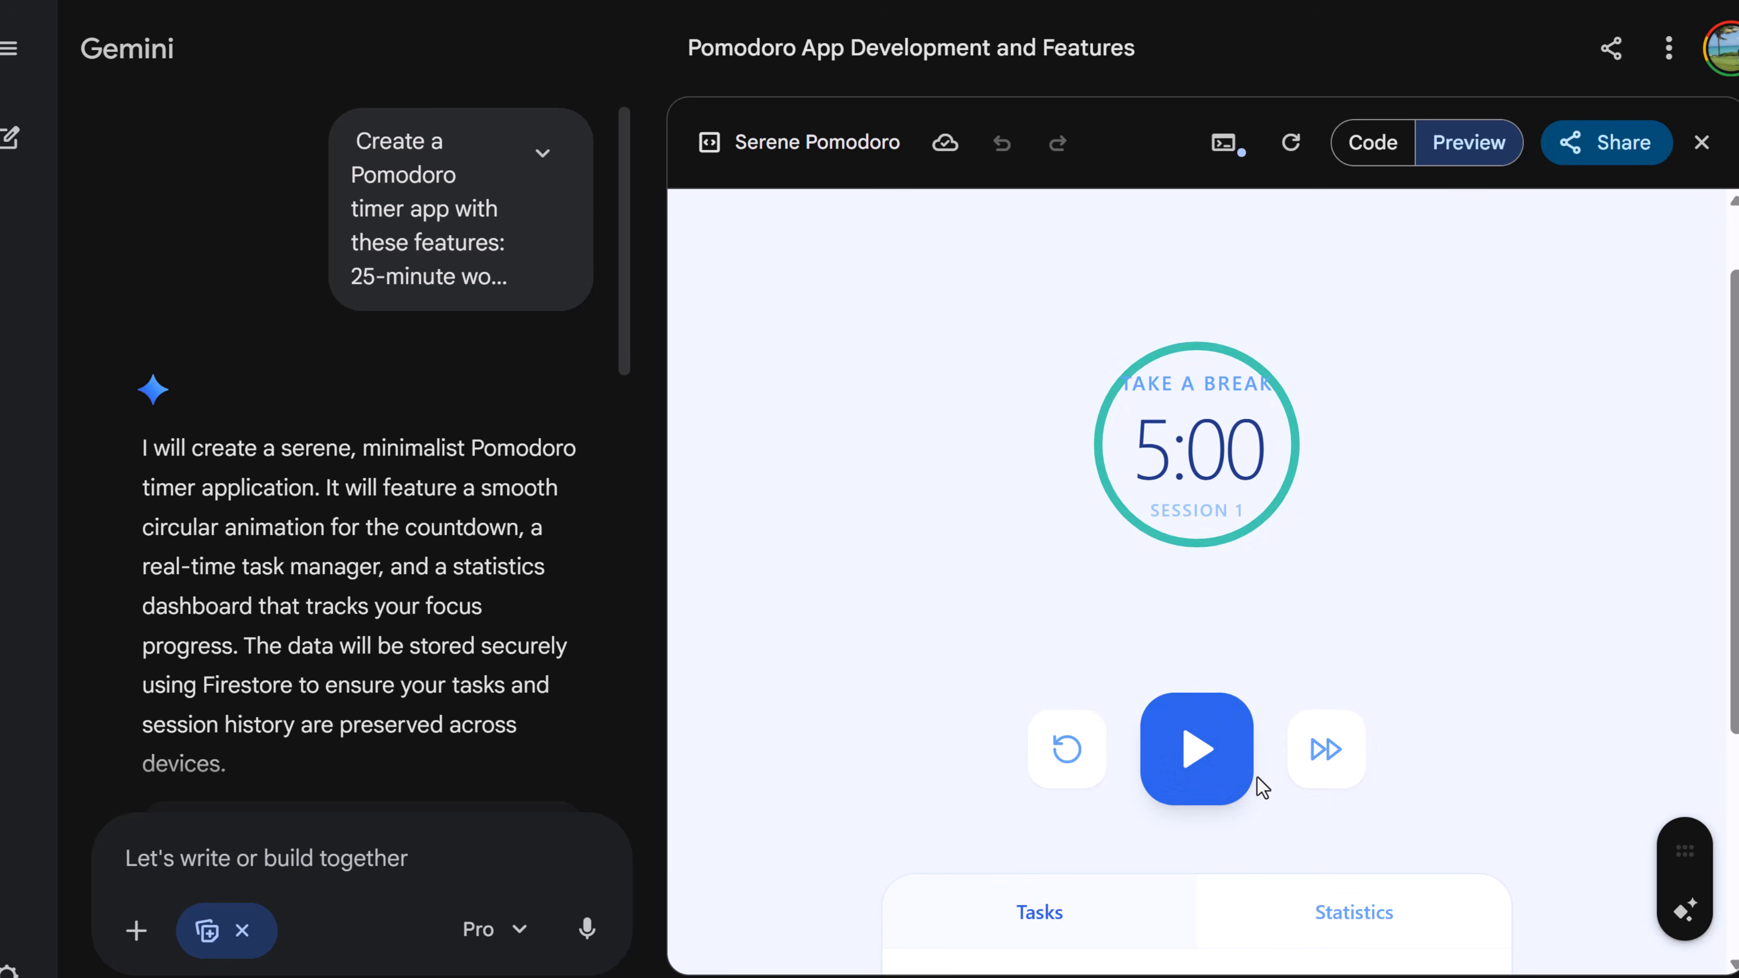
click(1231, 781)
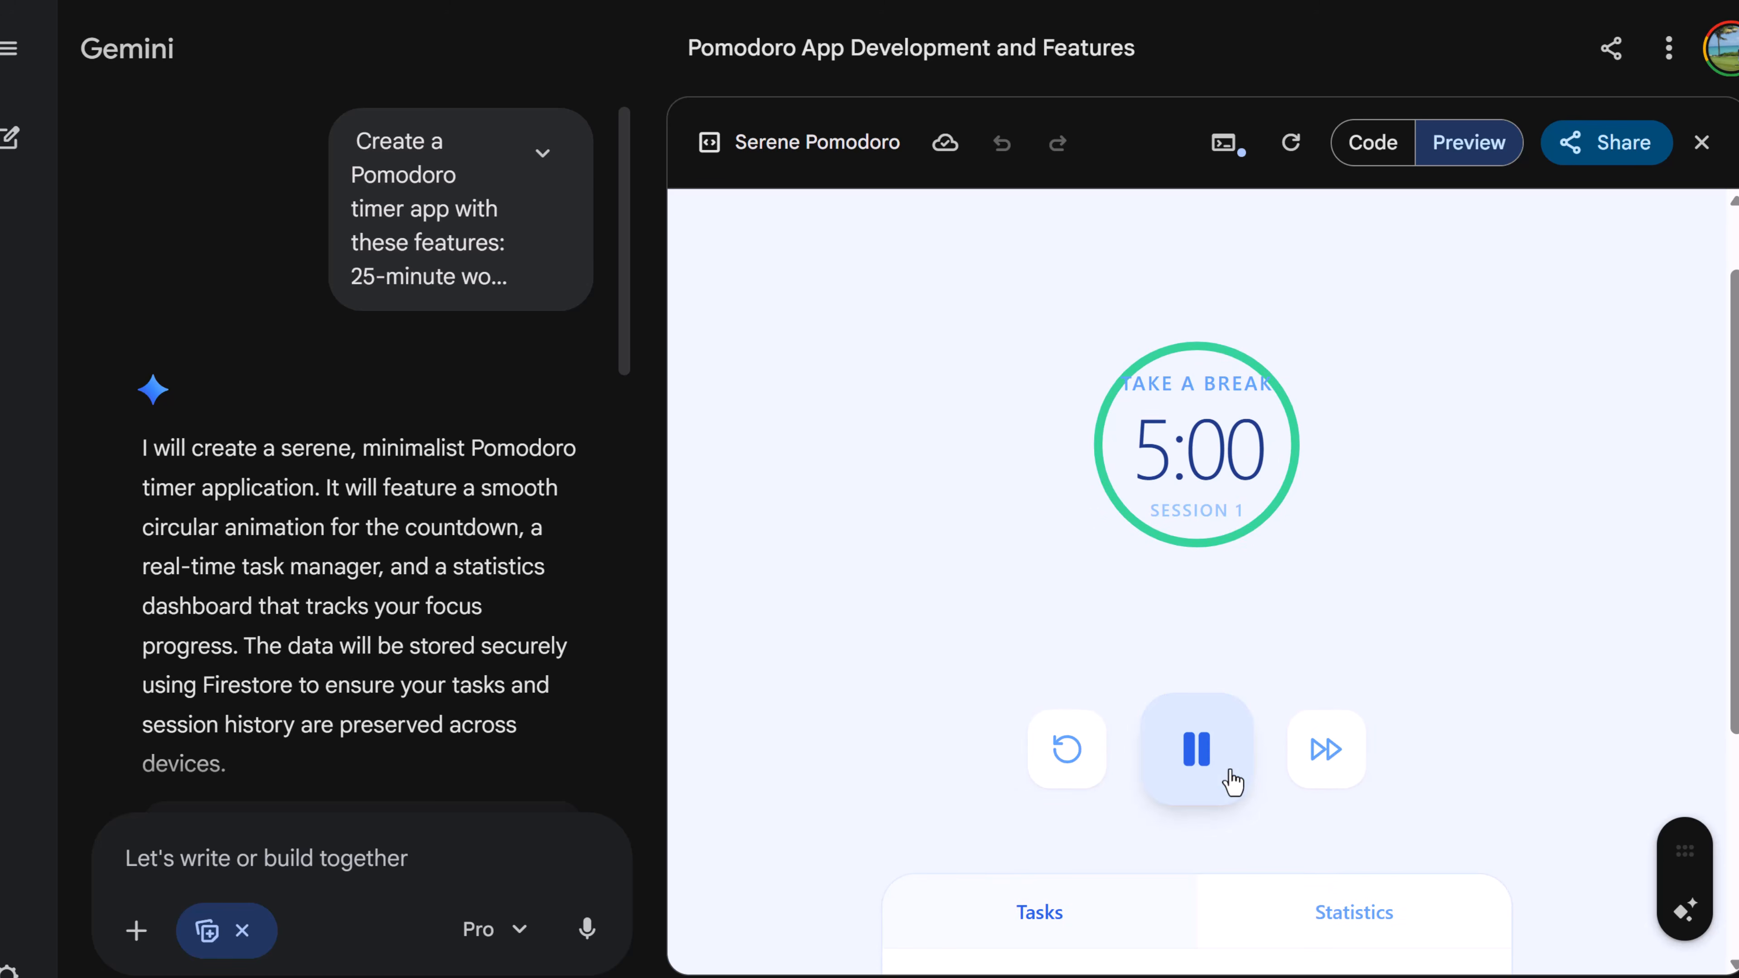
click(1322, 771)
click(1205, 786)
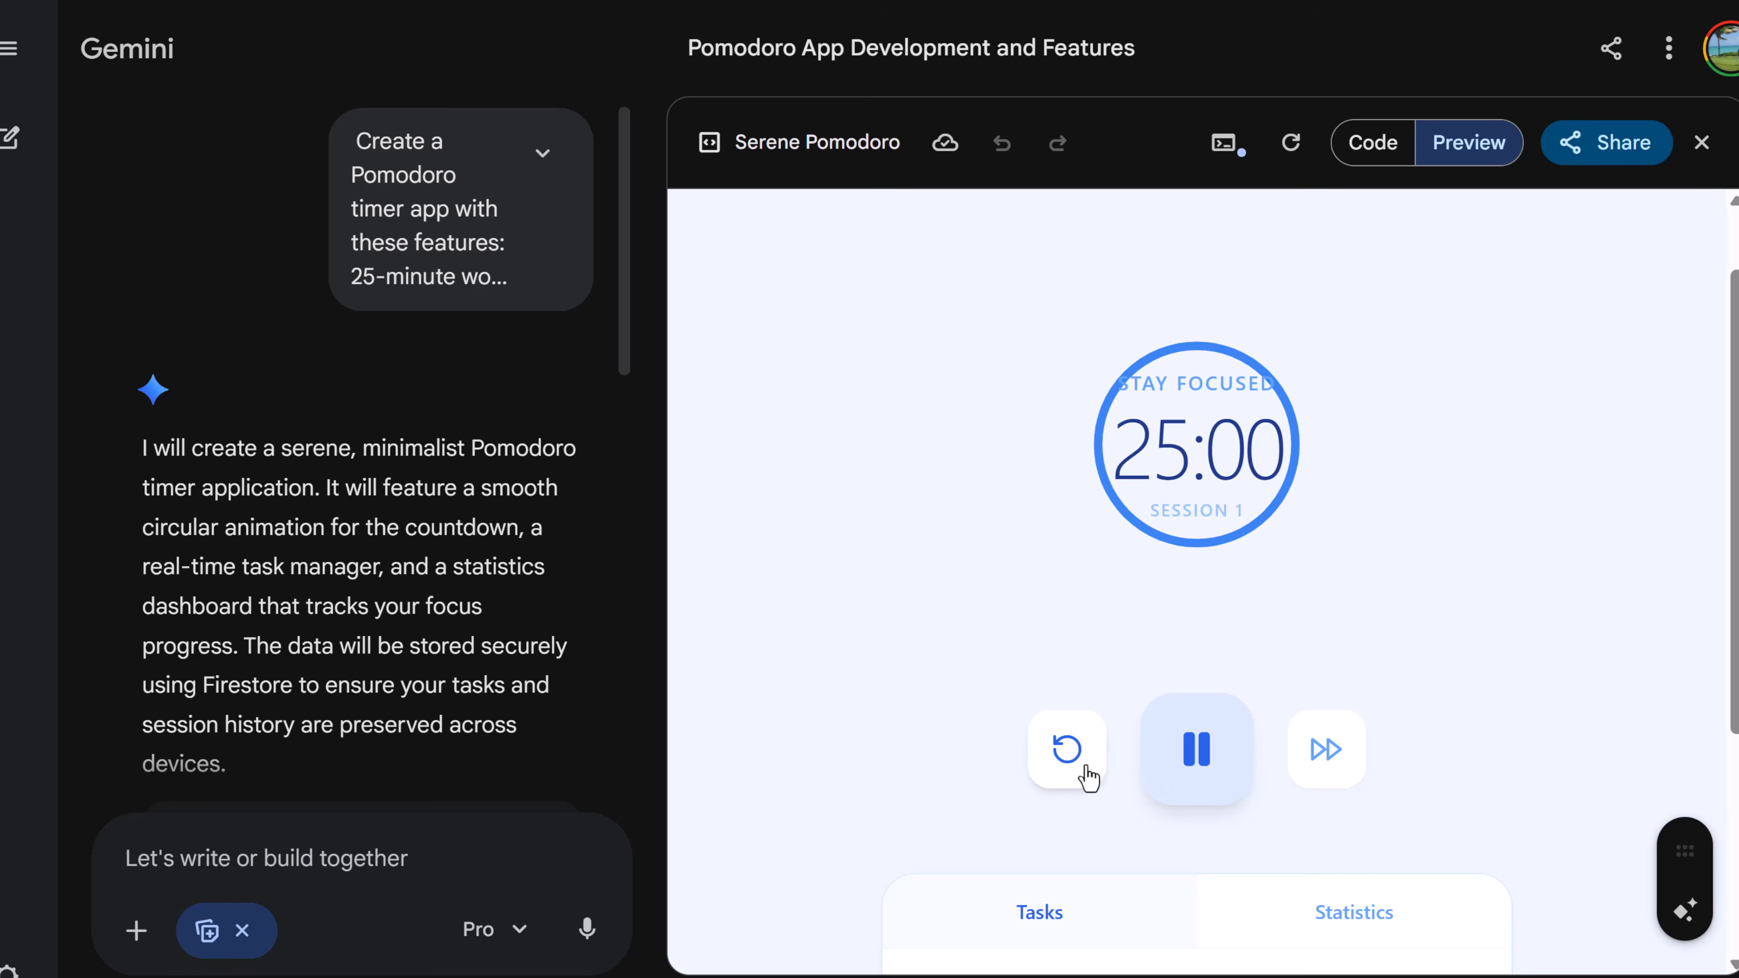
click(1072, 772)
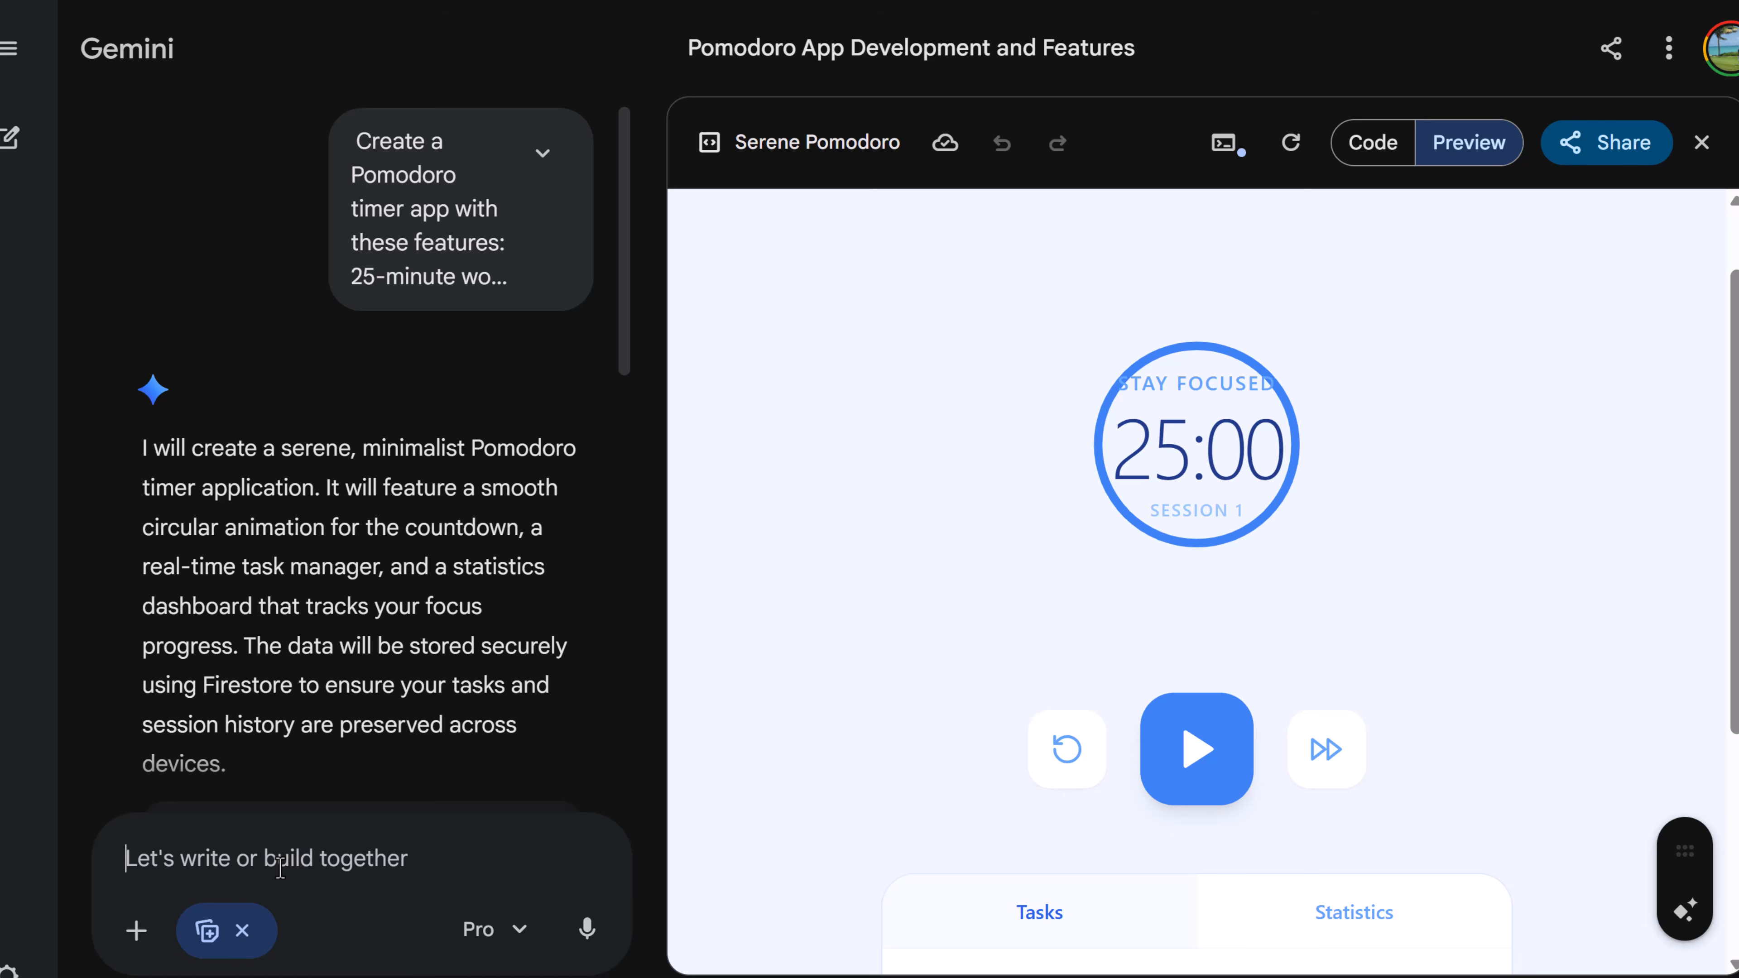
- Ask Gemini to make the timer circle larger because the fonts are cut off inside it
text(fonts are cut off in the the circle, make the circle larger)
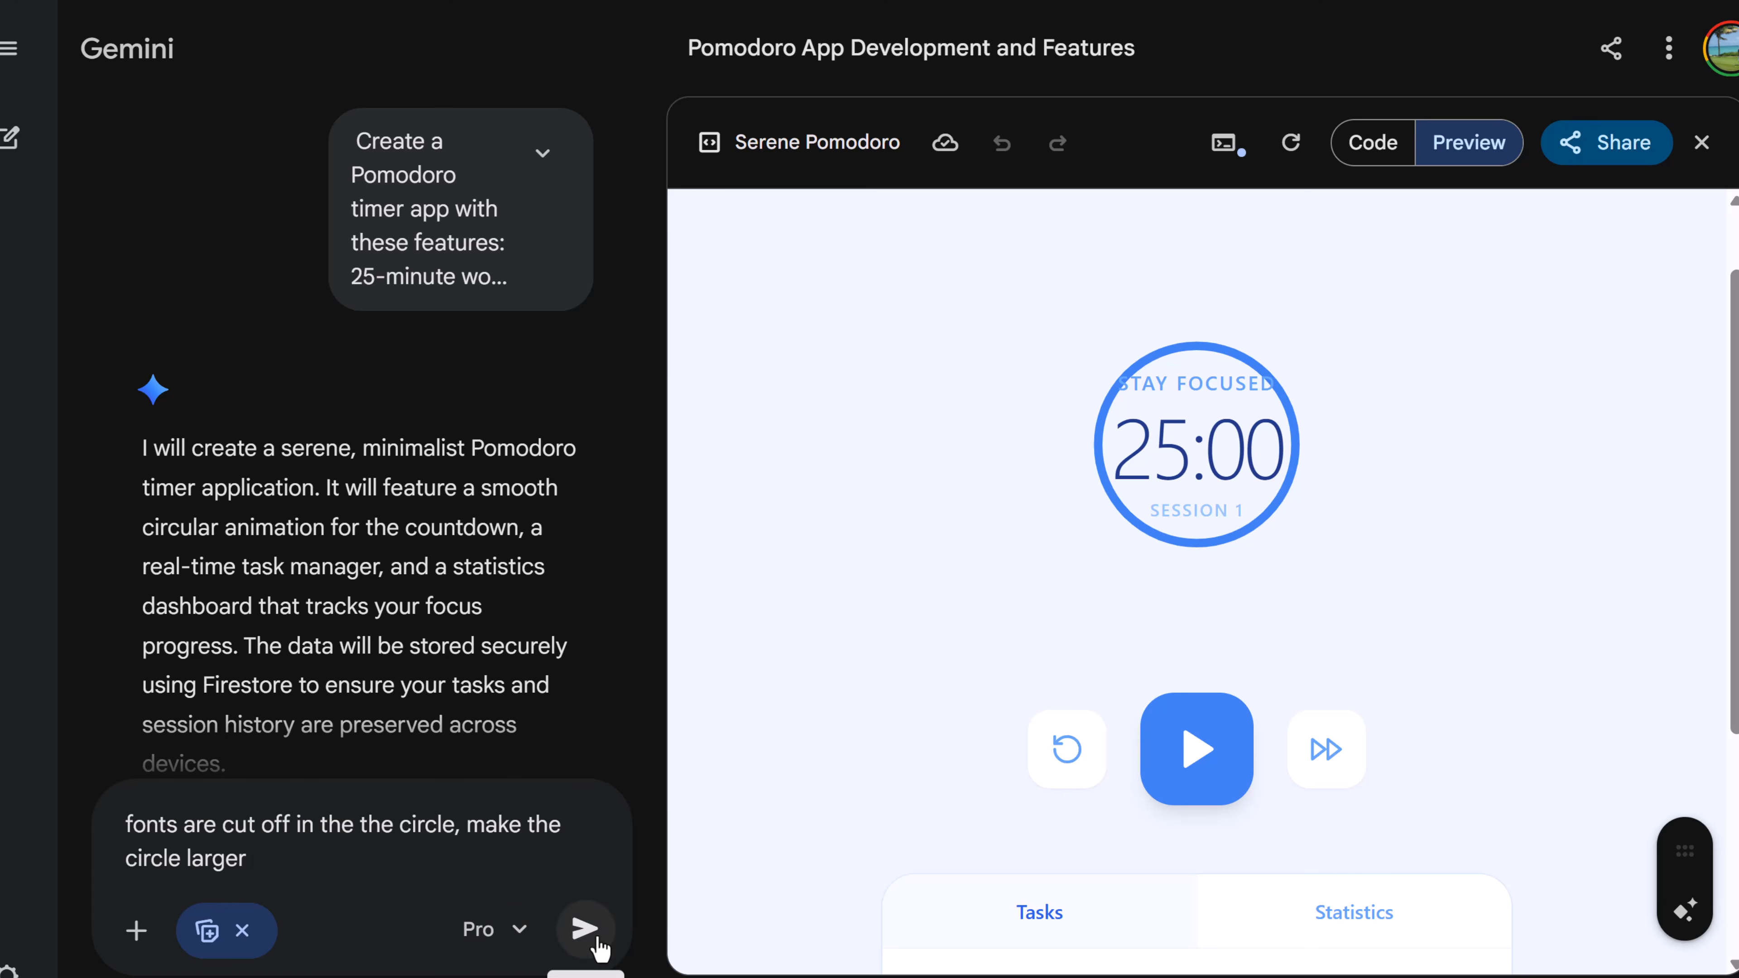
click(584, 931)
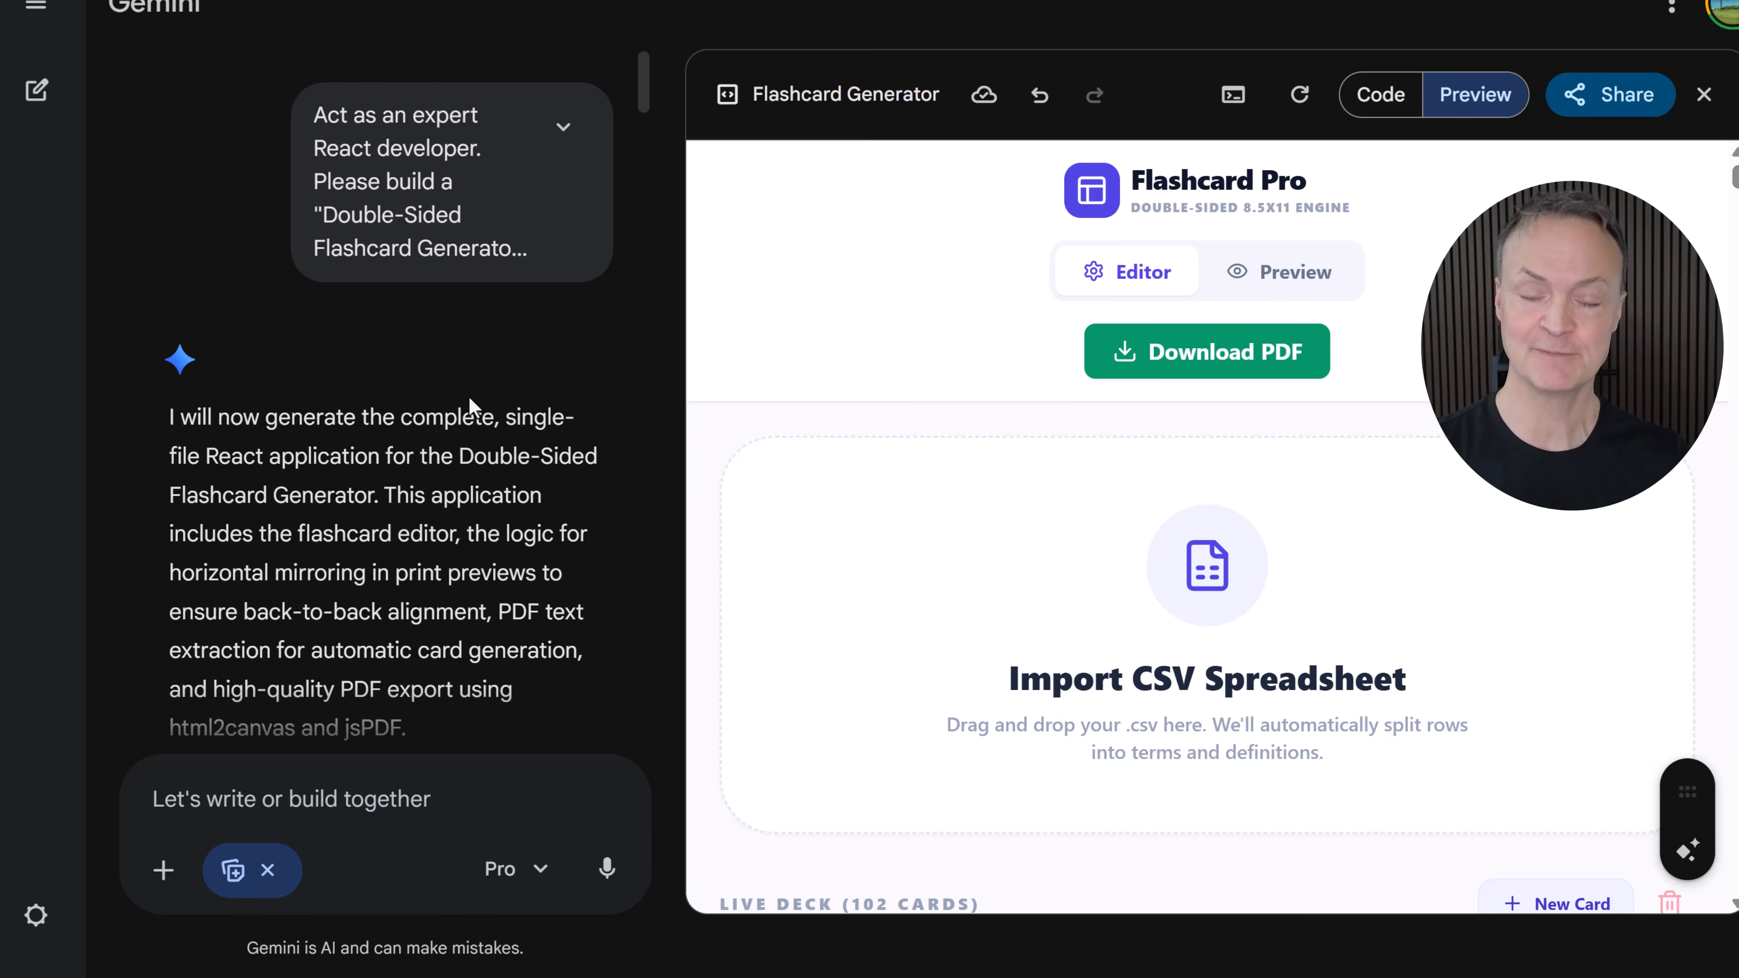
- Import a CSV spreadsheet of flashcards into the Flashcard Generator's import area
scroll(440, 414, down, 4)
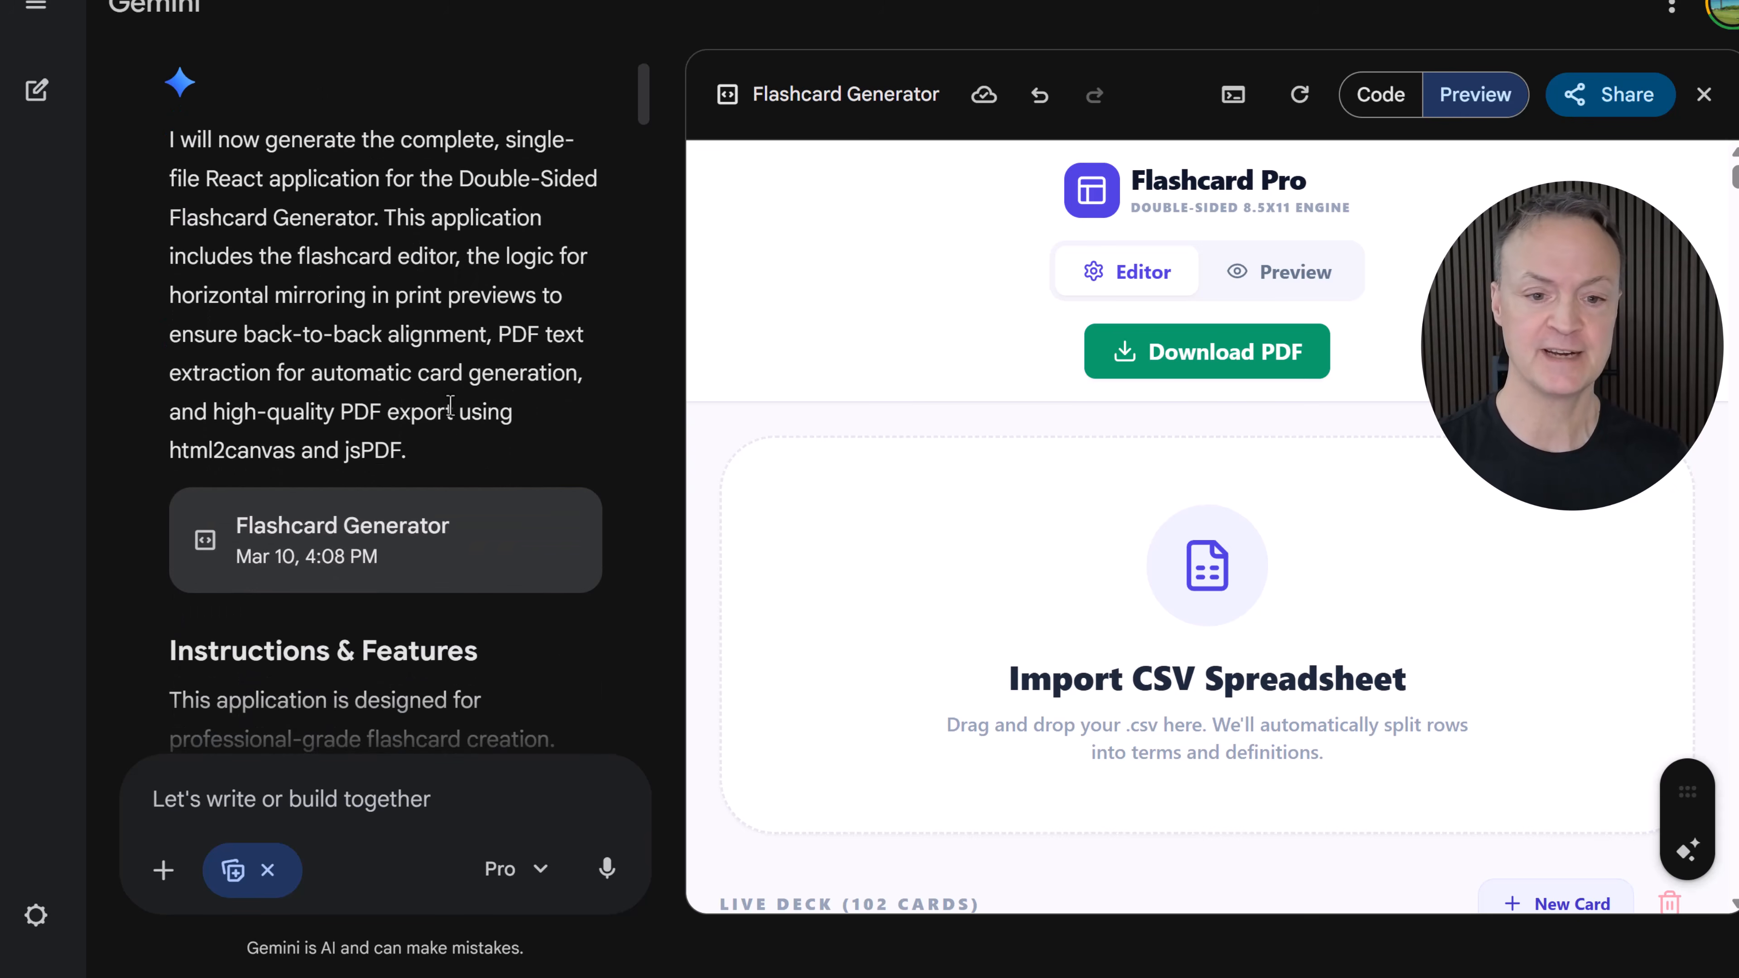
scroll(423, 373, up, 4)
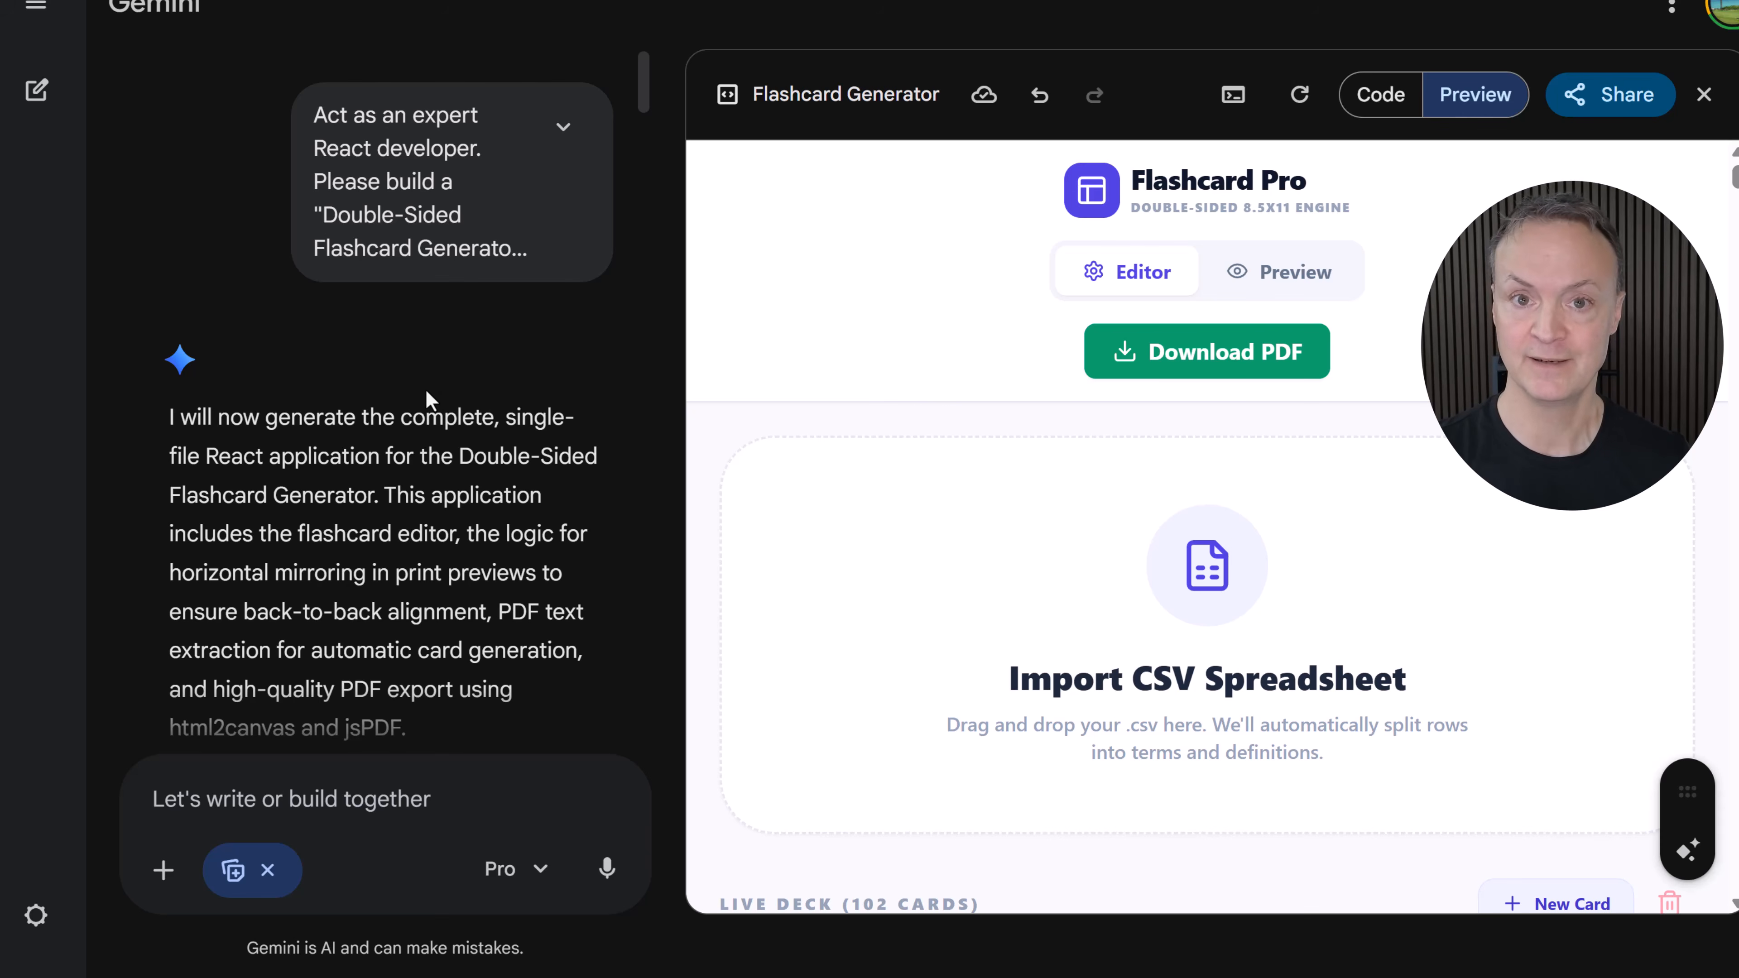
scroll(326, 393, down, 20)
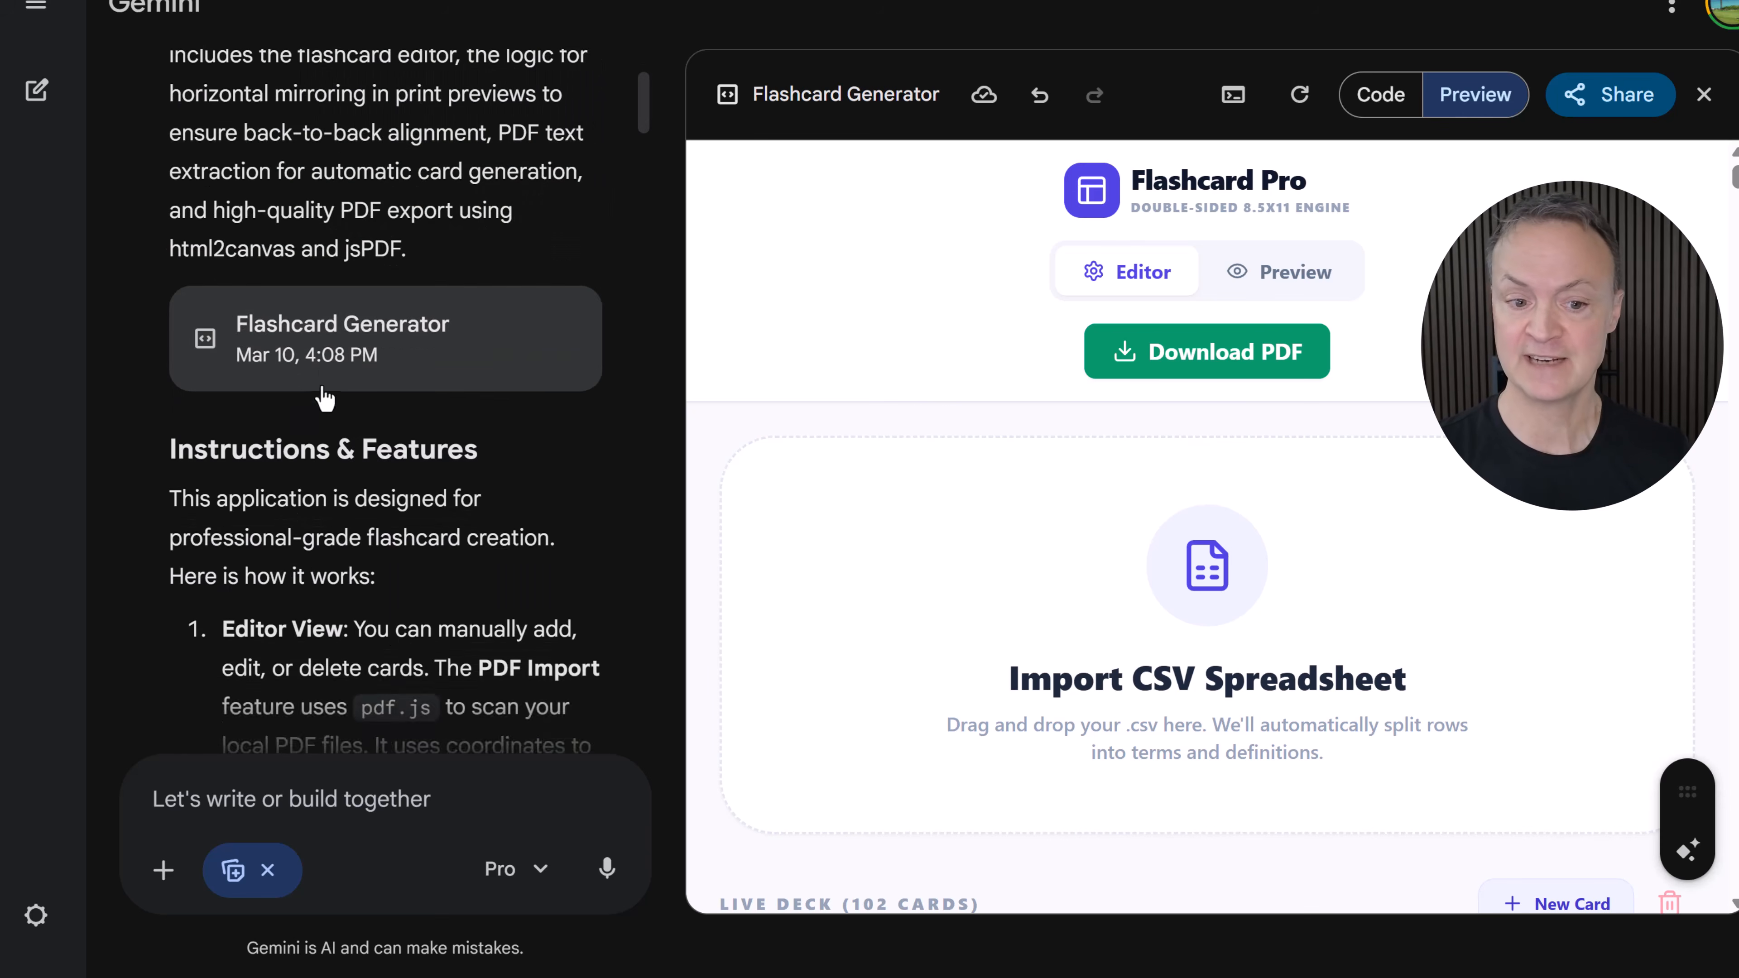
scroll(348, 380, down, 7)
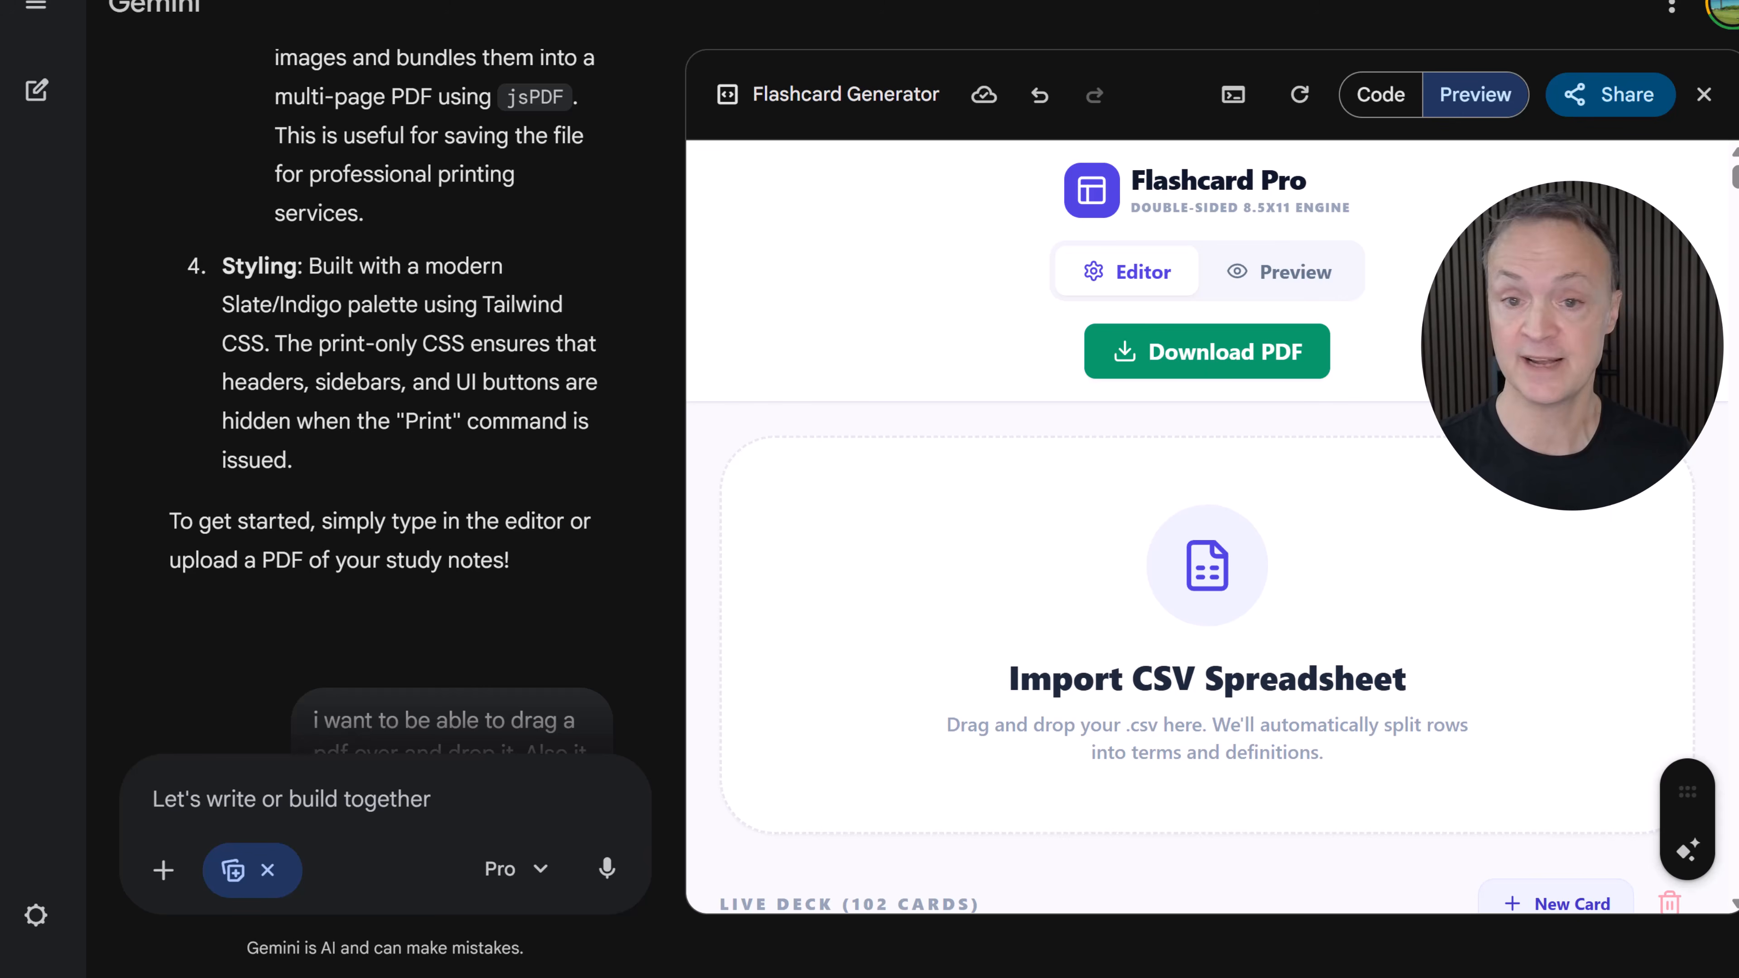
drag(1733, 287, 1296, 598)
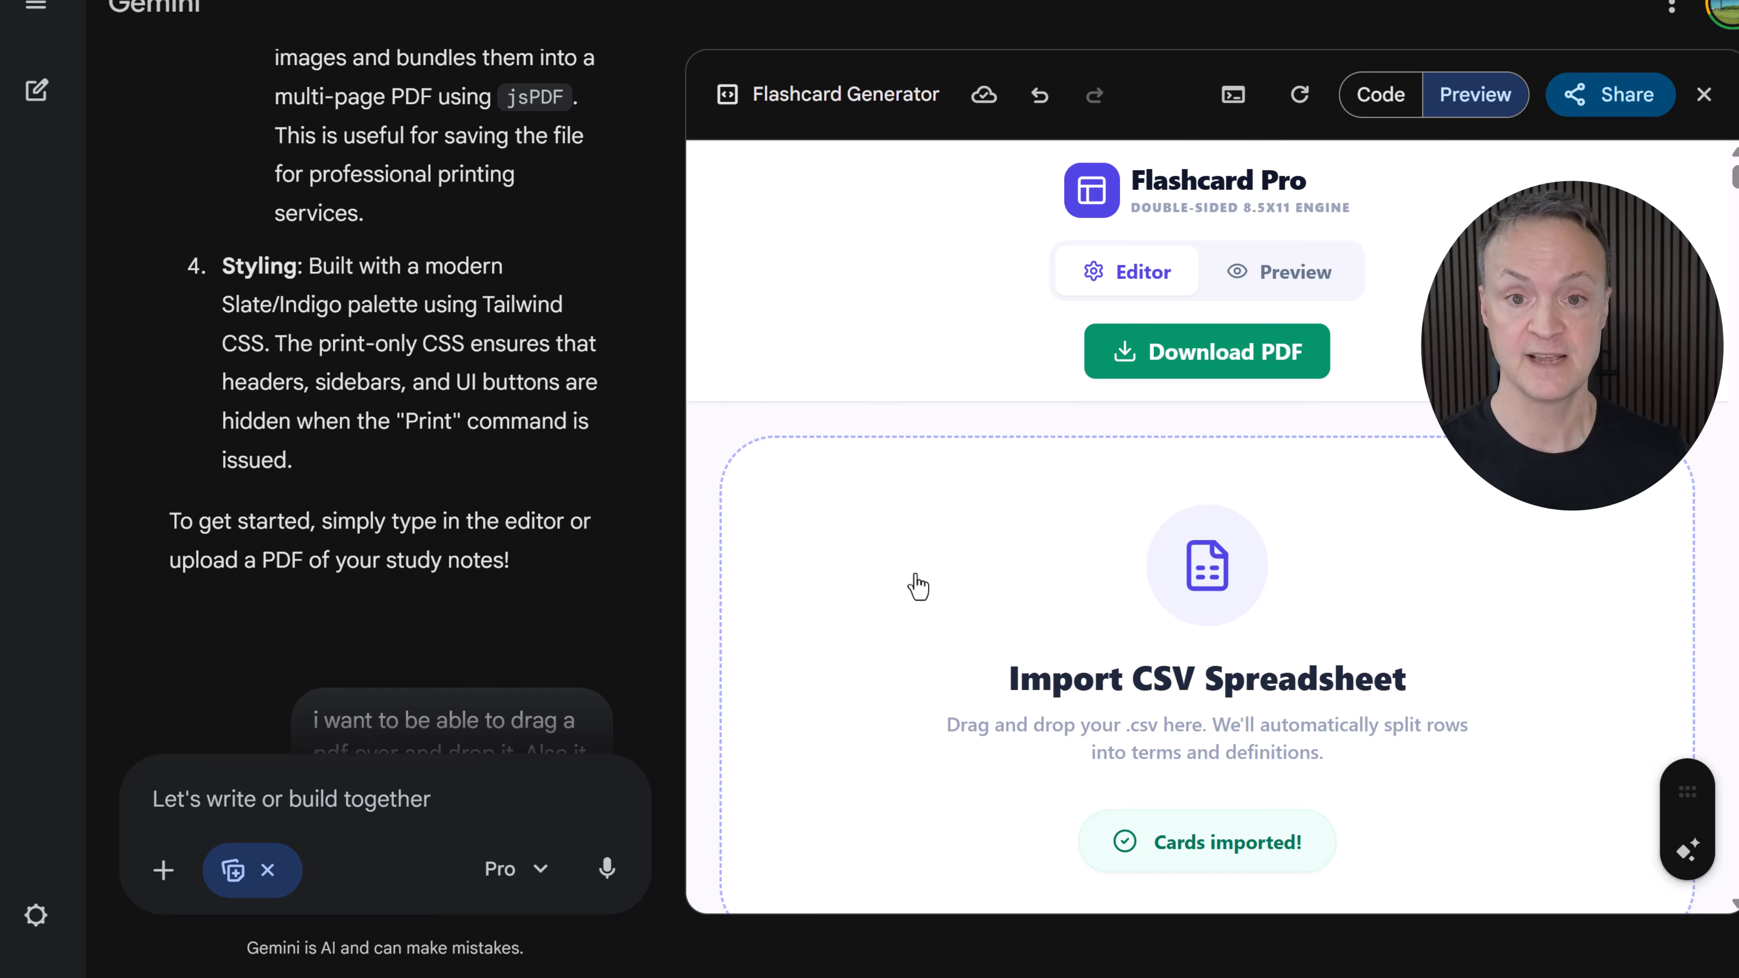
- Switch Flashcard Pro to its preview and scroll through the front and mirrored back sheets
click(1263, 274)
scroll(941, 511, down, 5)
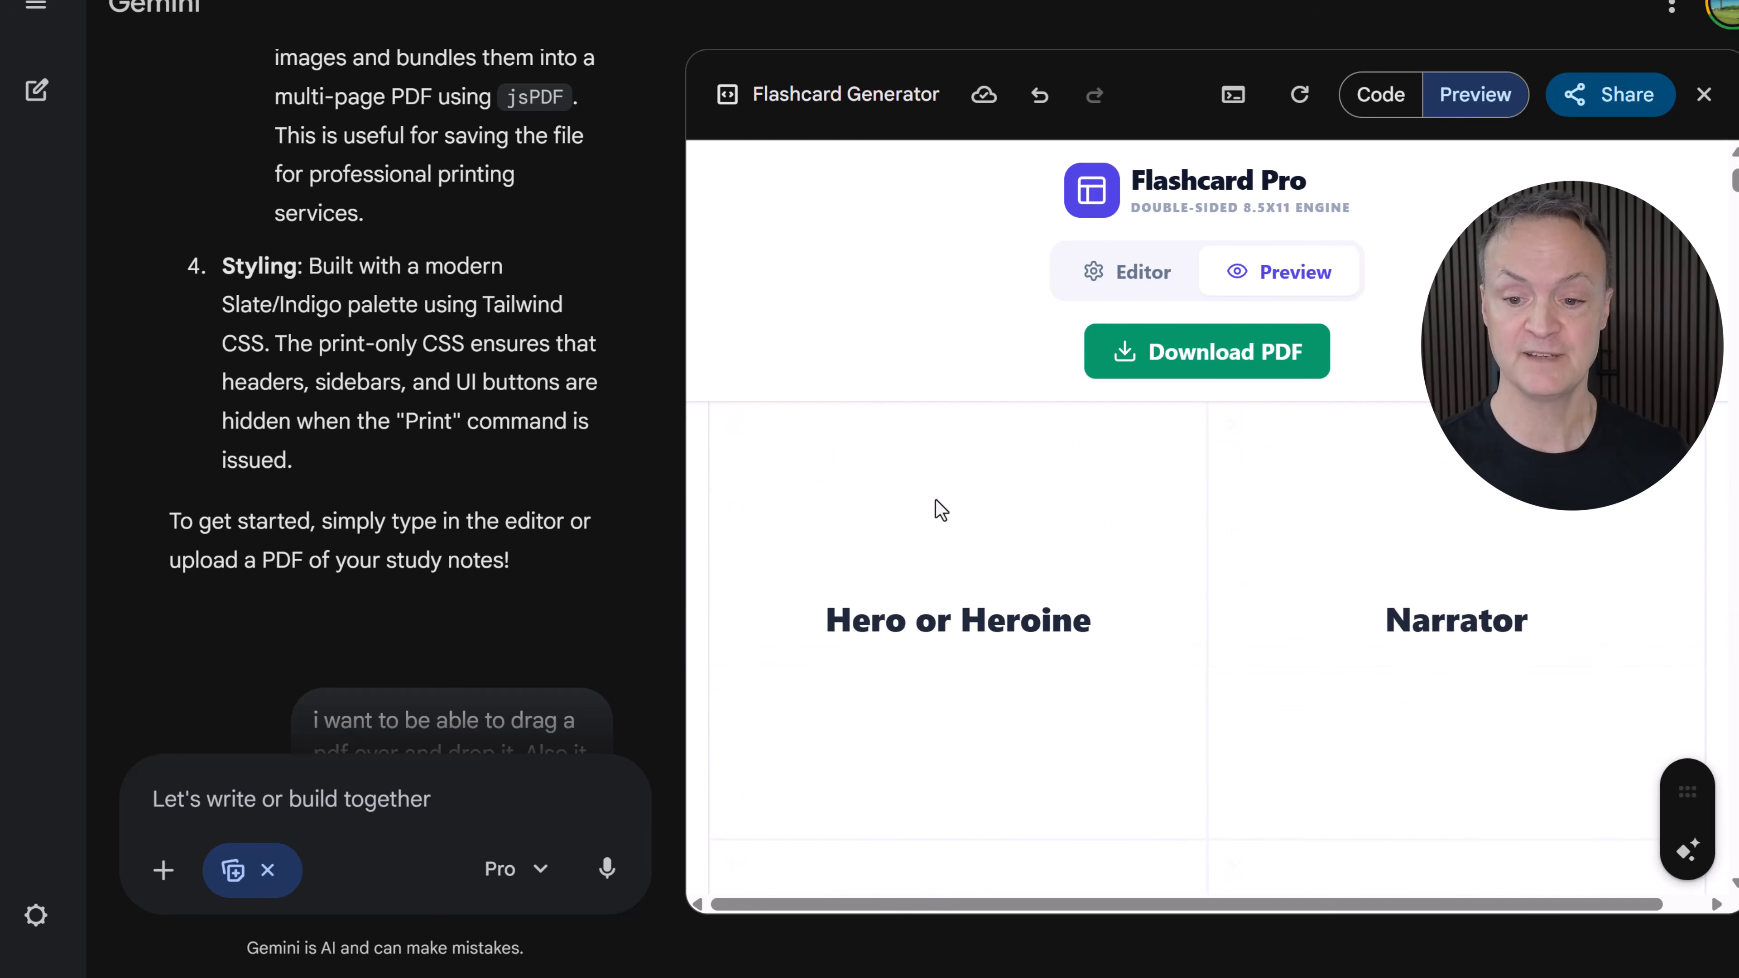
scroll(1068, 537, down, 10)
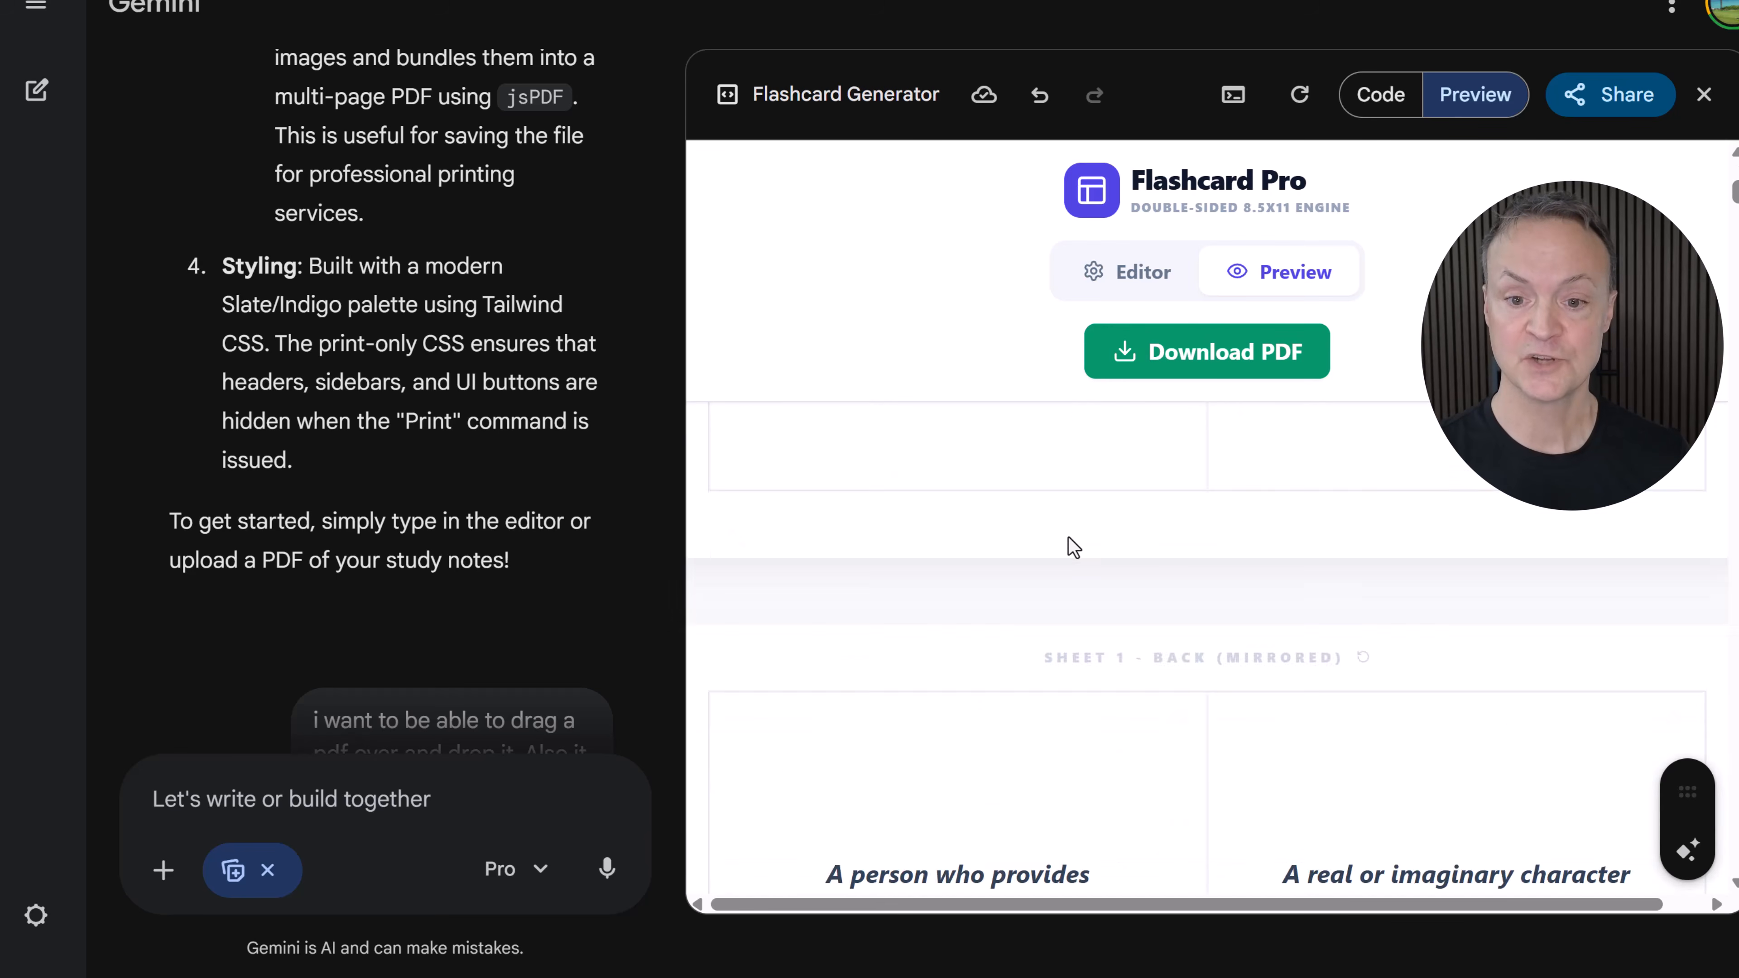
scroll(1068, 538, down, 5)
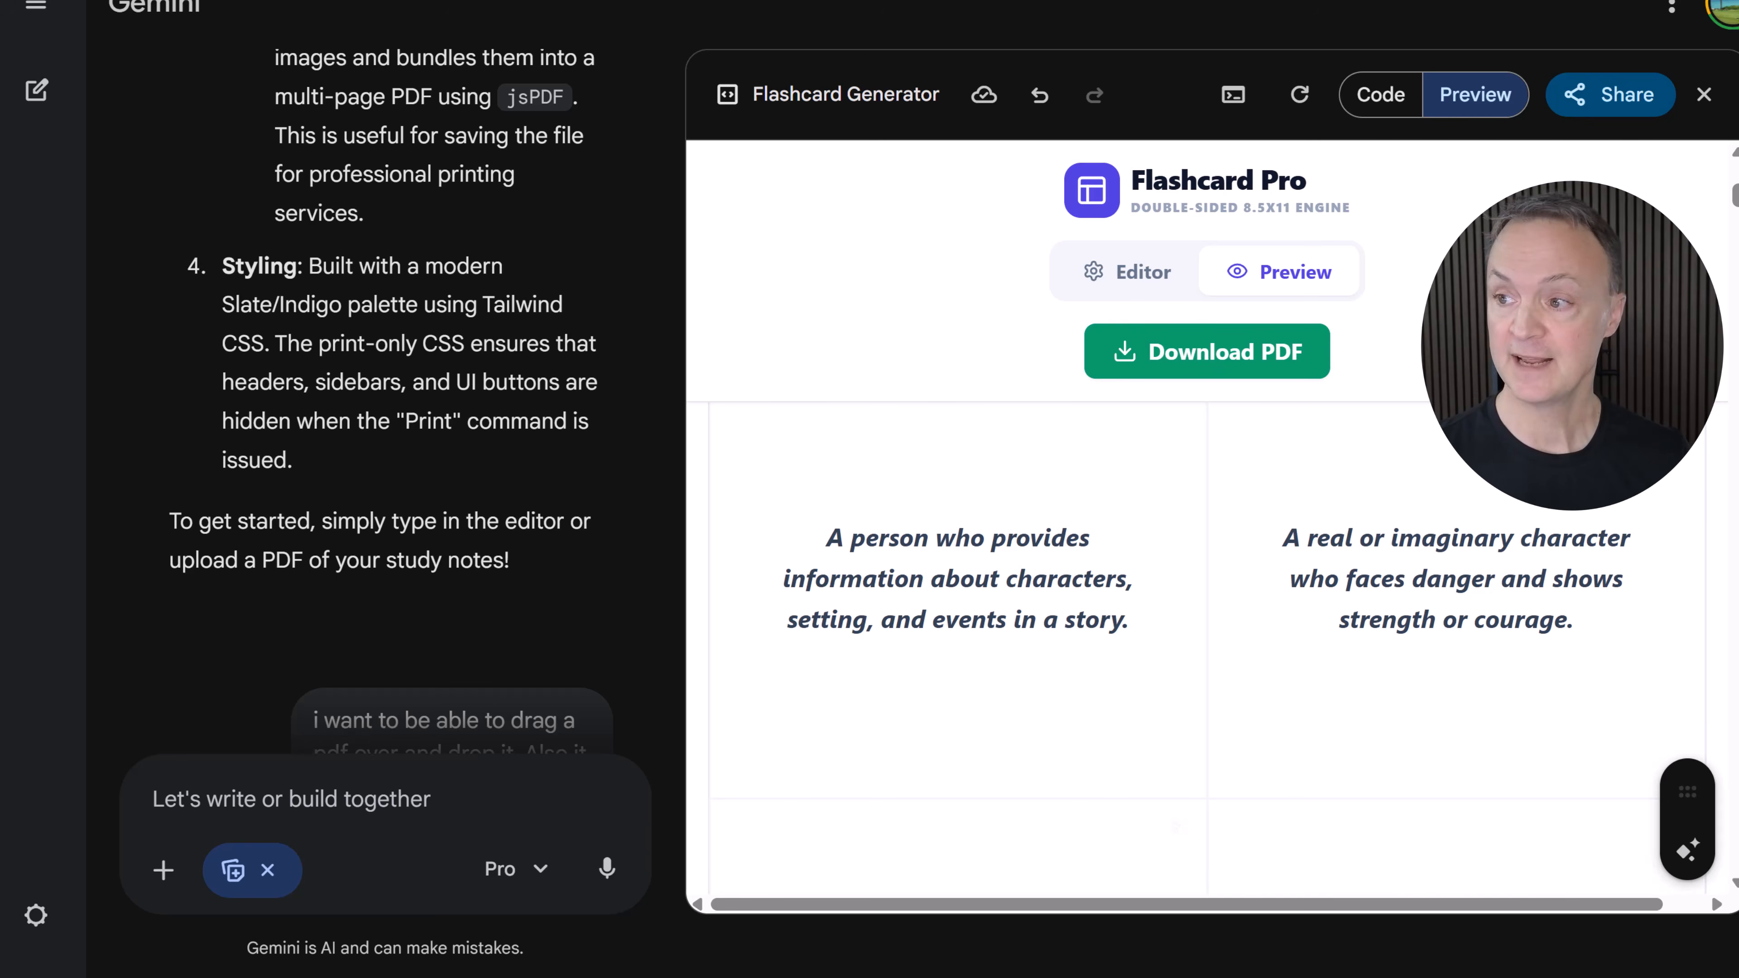
- Open the downloaded flashcard PDF, scroll through its term and definition pages, and close it
drag(1736, 3, 1265, 4)
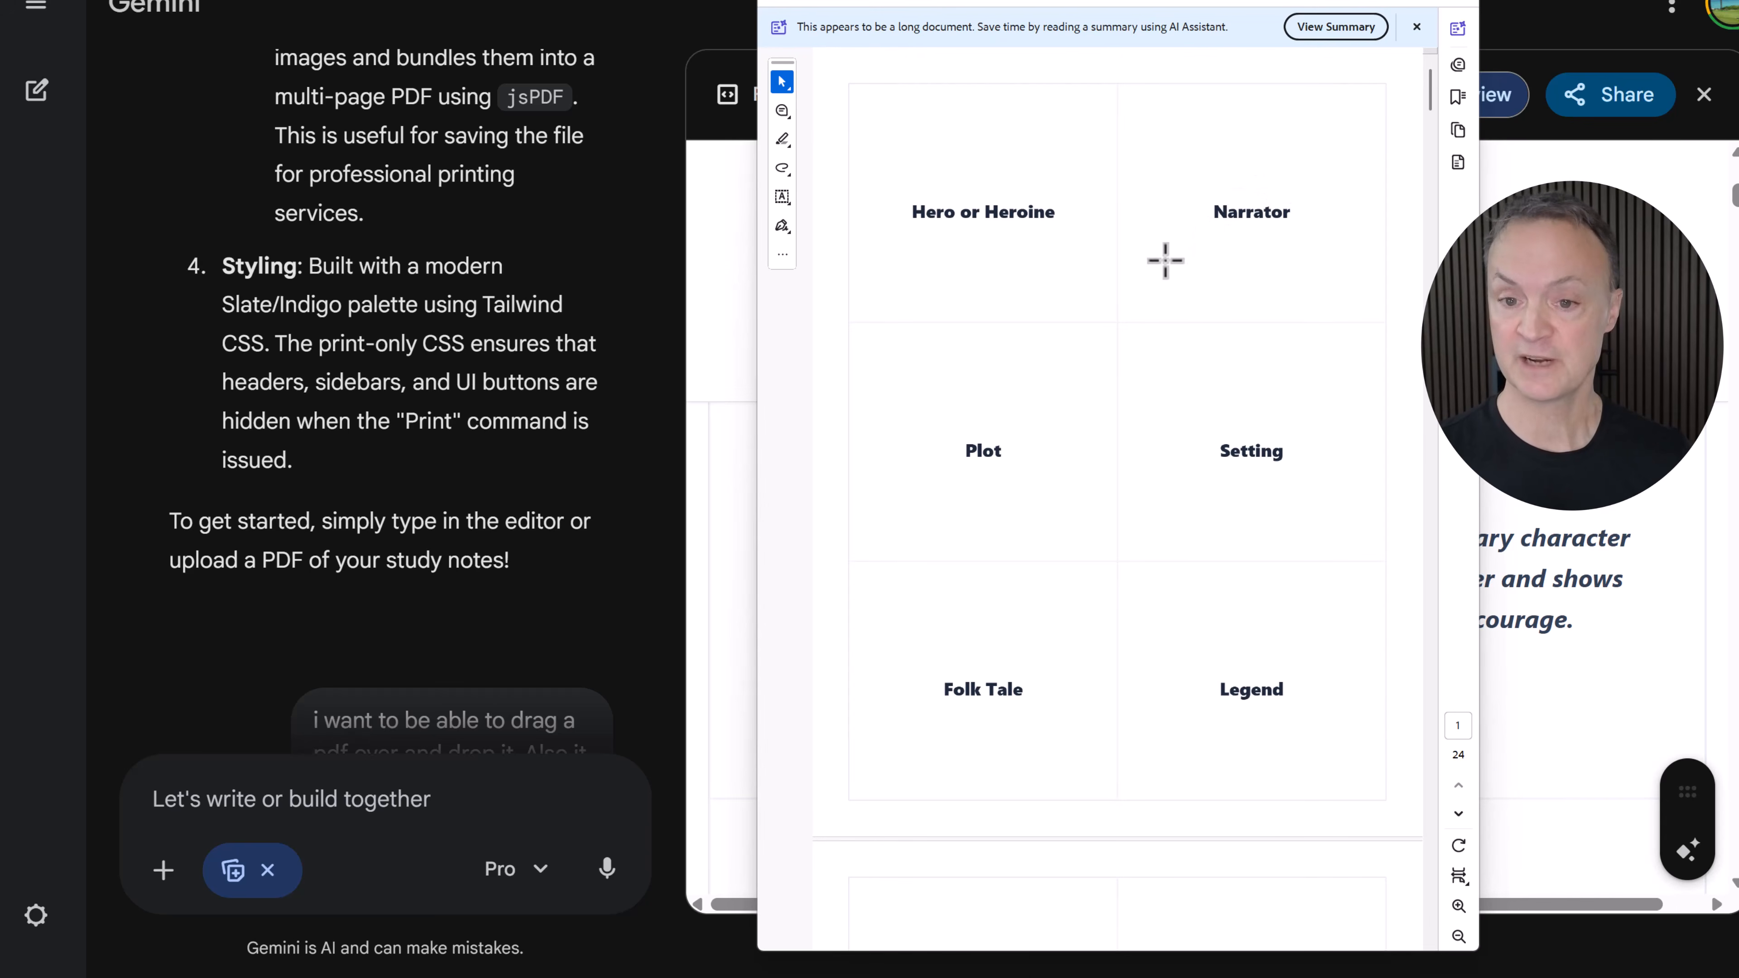
scroll(1153, 250, down, 3)
scroll(1141, 253, up, 2)
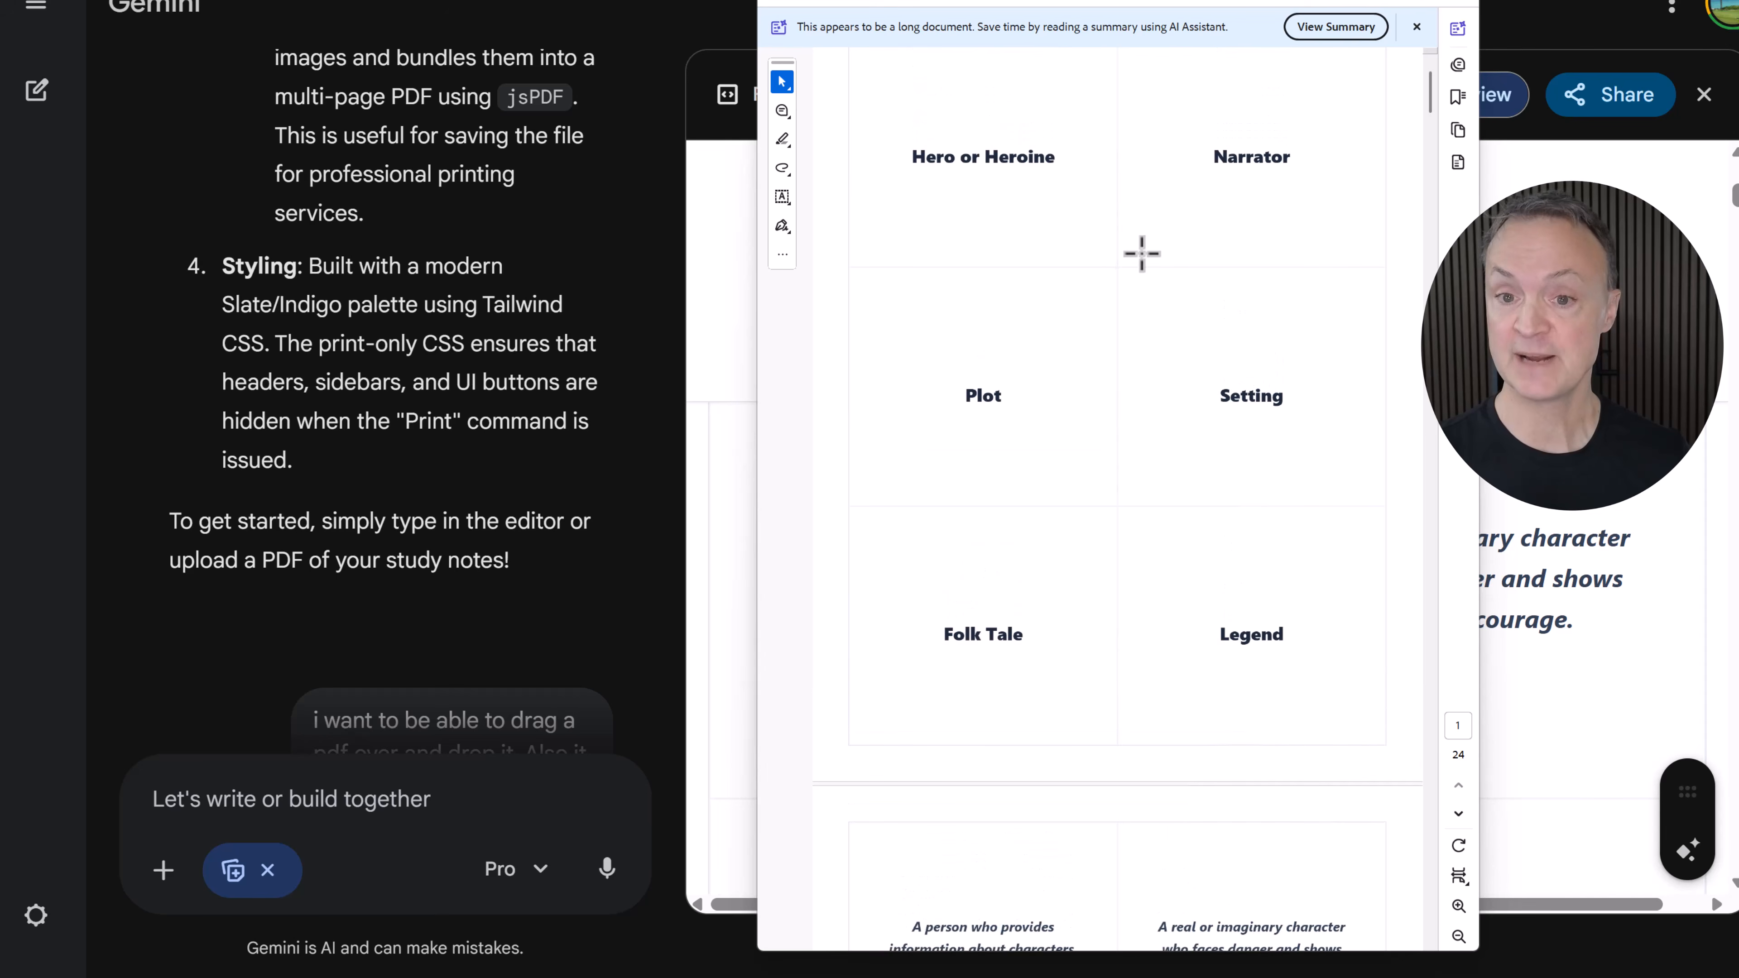
scroll(1070, 225, down, 2)
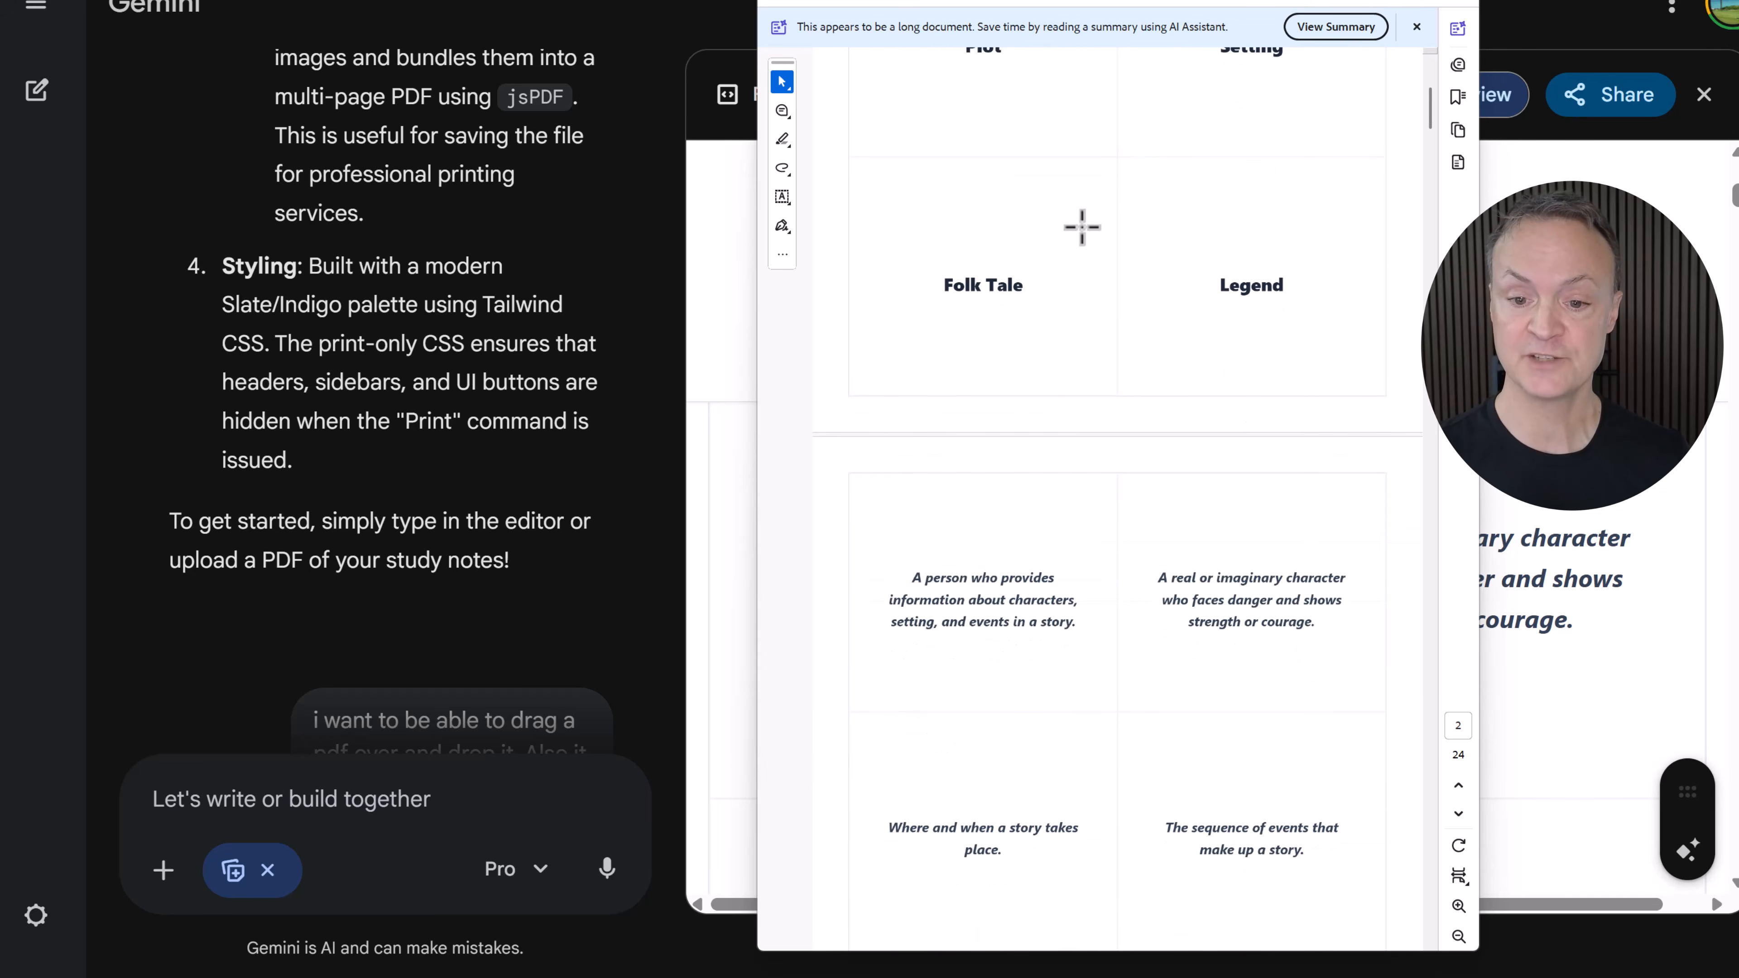
scroll(1080, 237, down, 4)
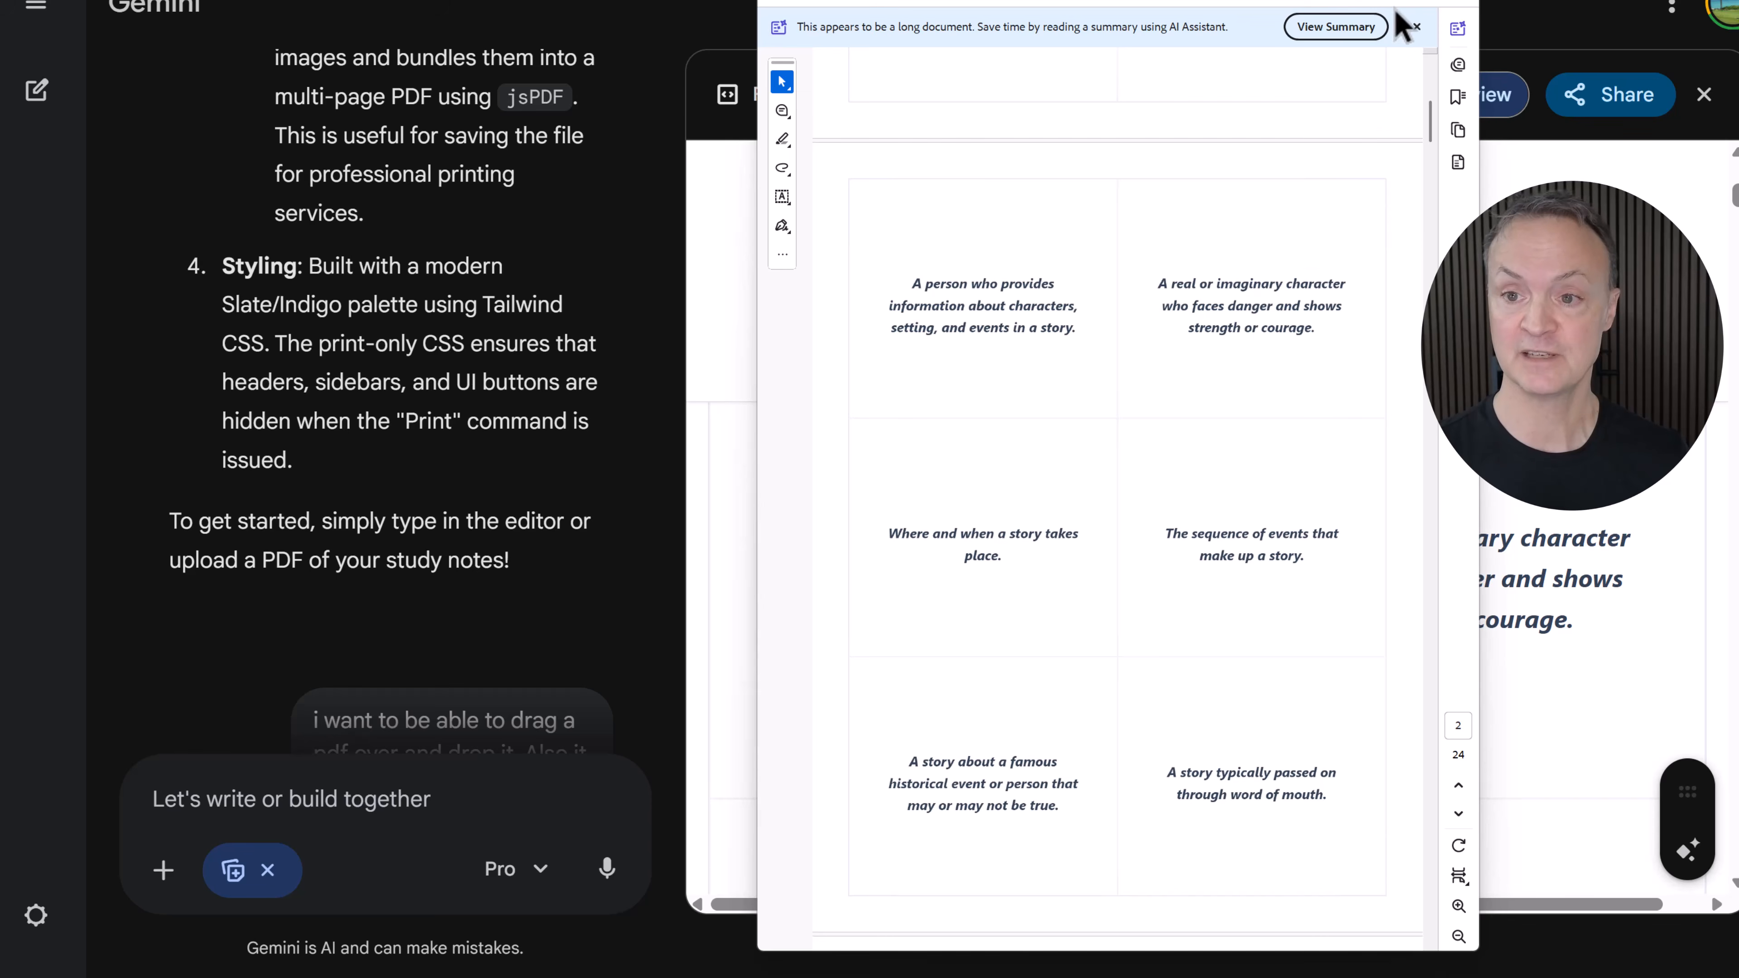
click(1373, 0)
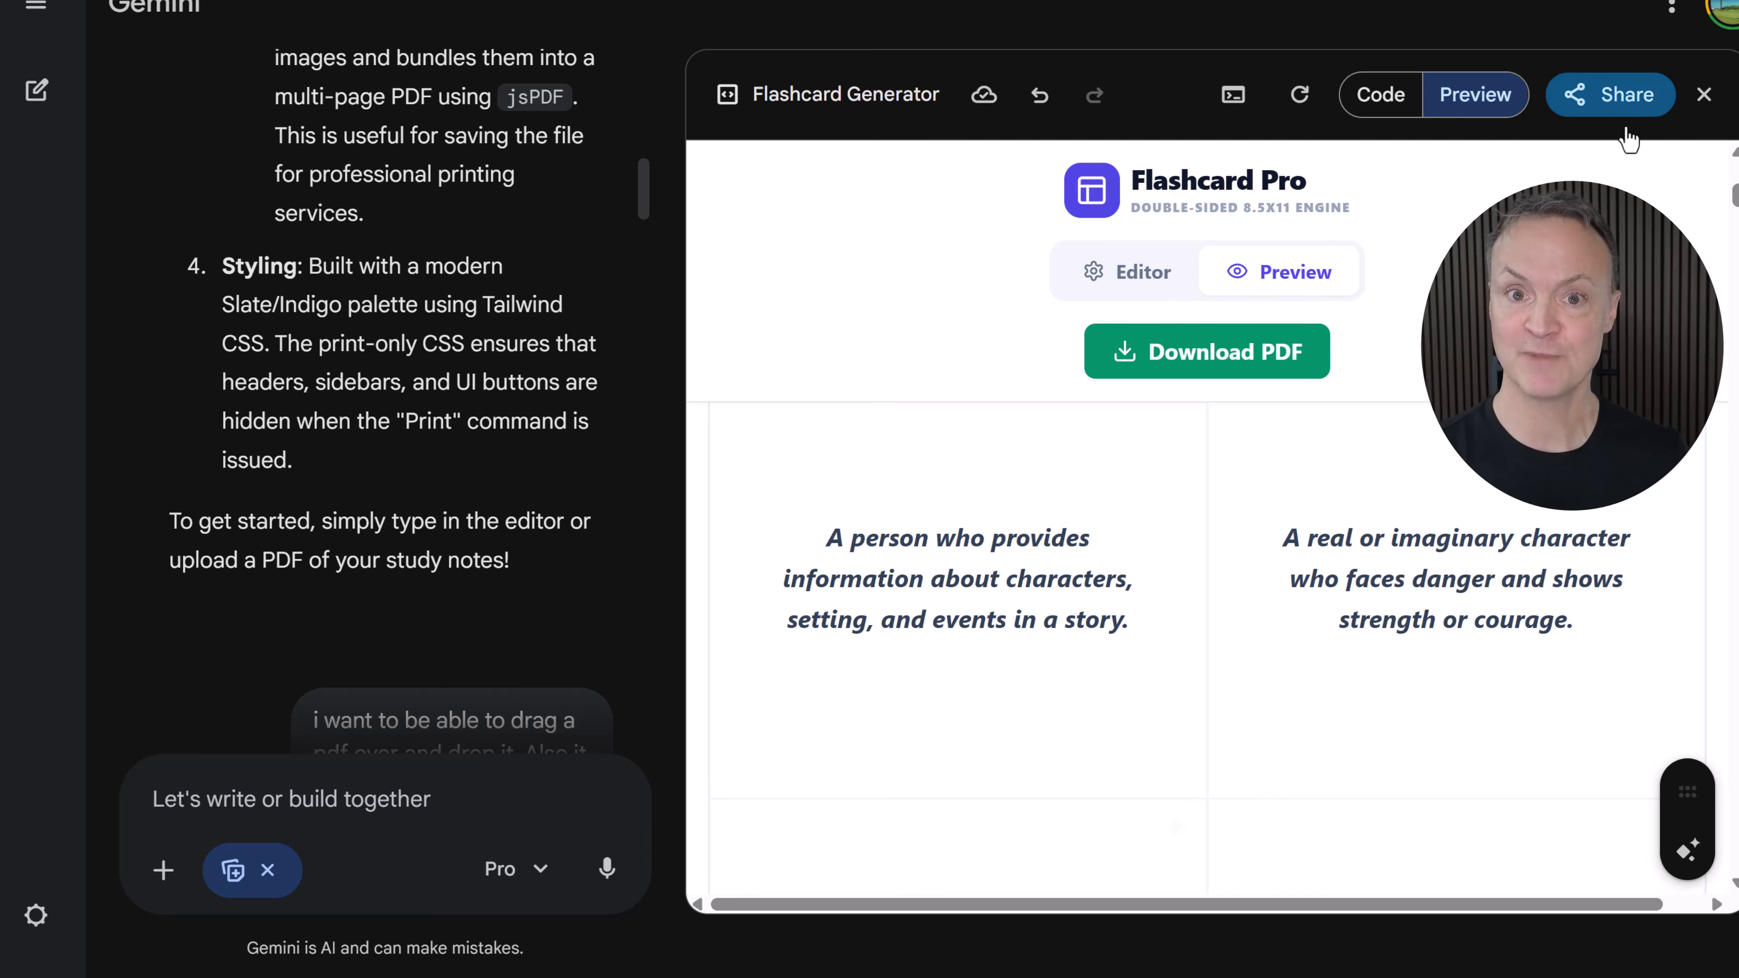
- Open the Flashcard Generator's share options
click(1643, 106)
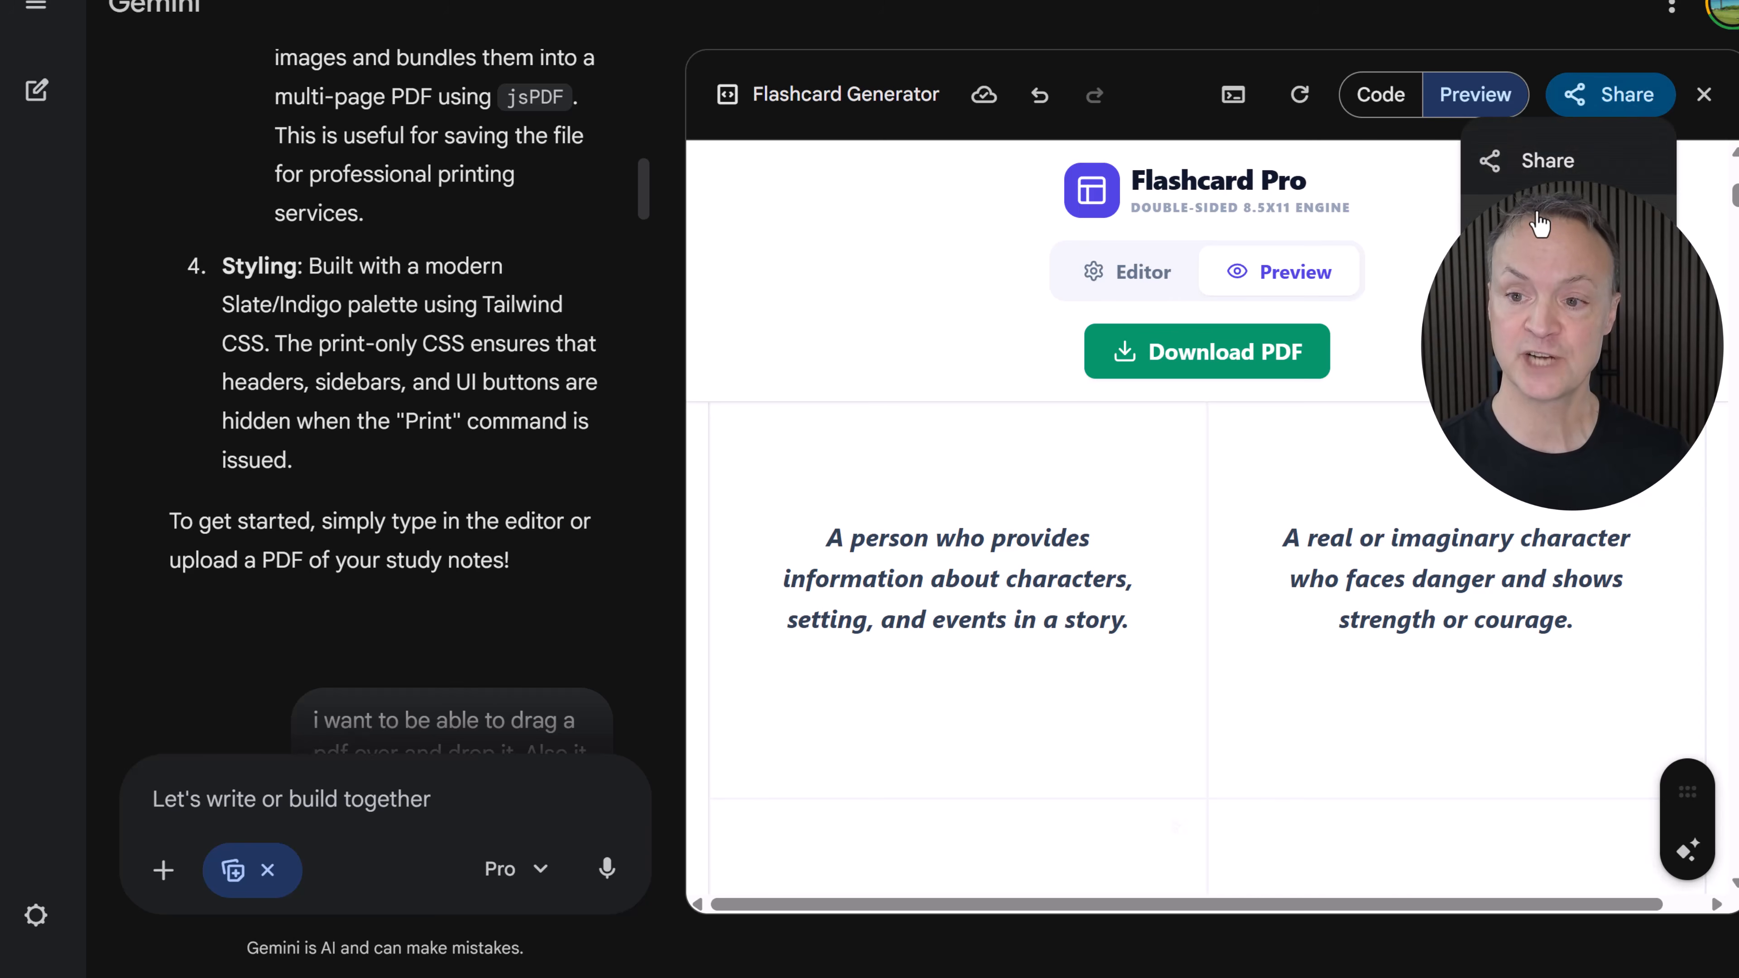